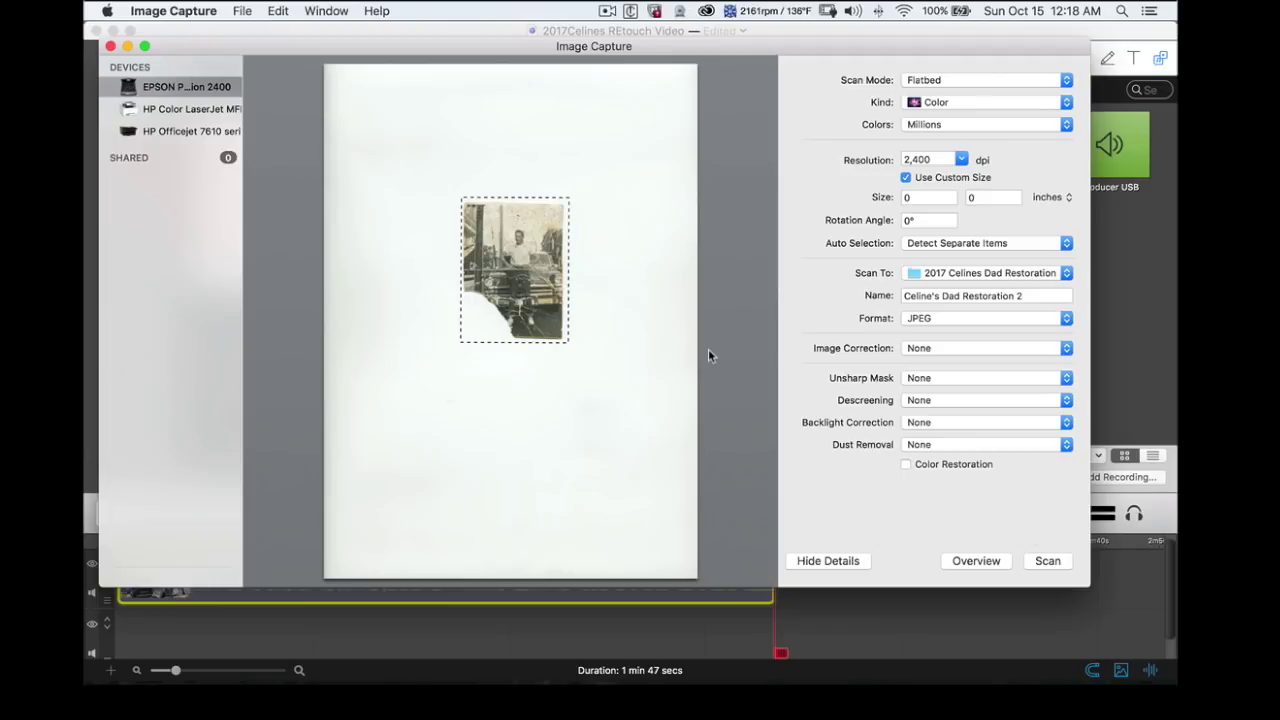
- Switch to Photoshop and examine the man and the creases across the middle of the scanned photo up close
key(super+Tab)
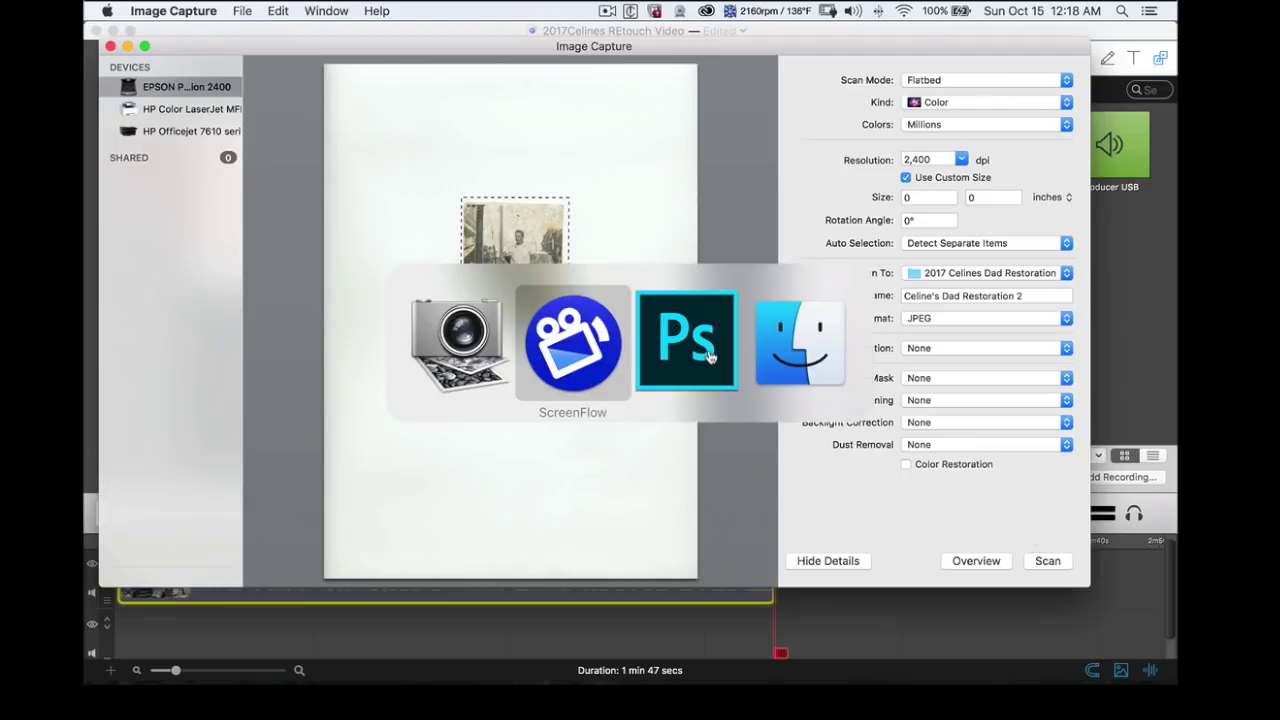
key(super+Tab)
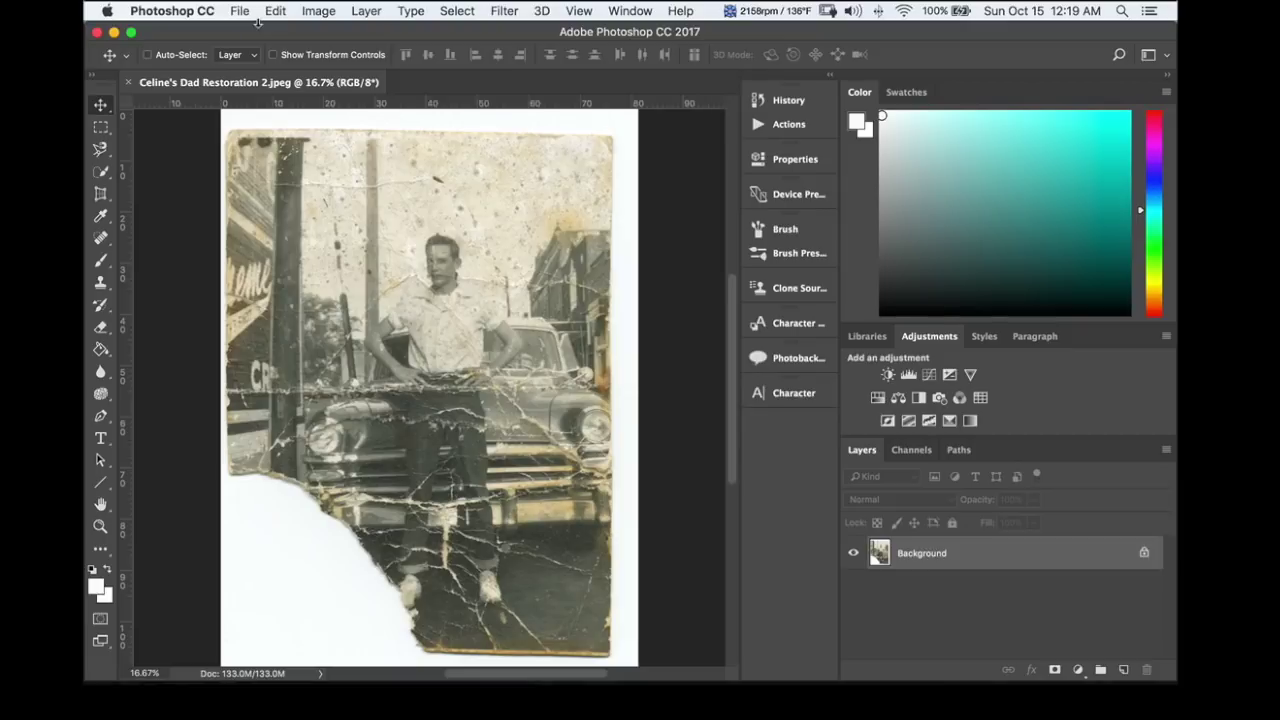
key(super)
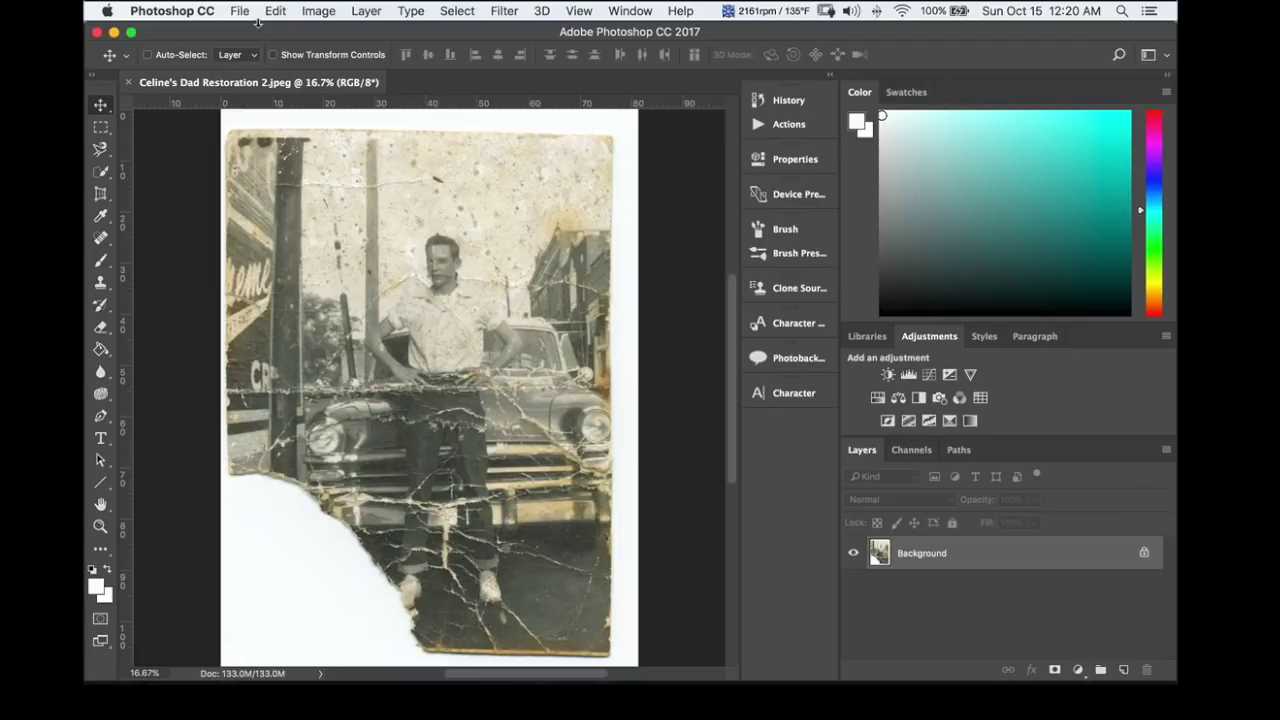
key(super)
key(super+equal)
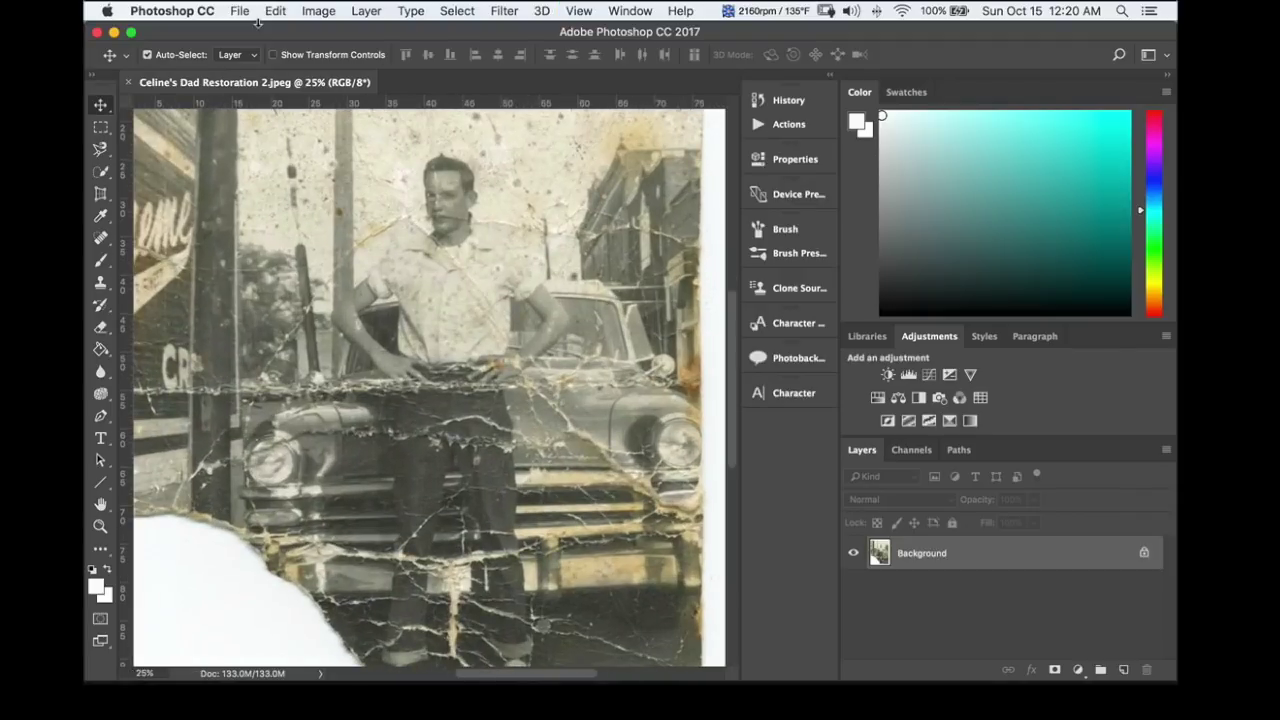
key(super+equal)
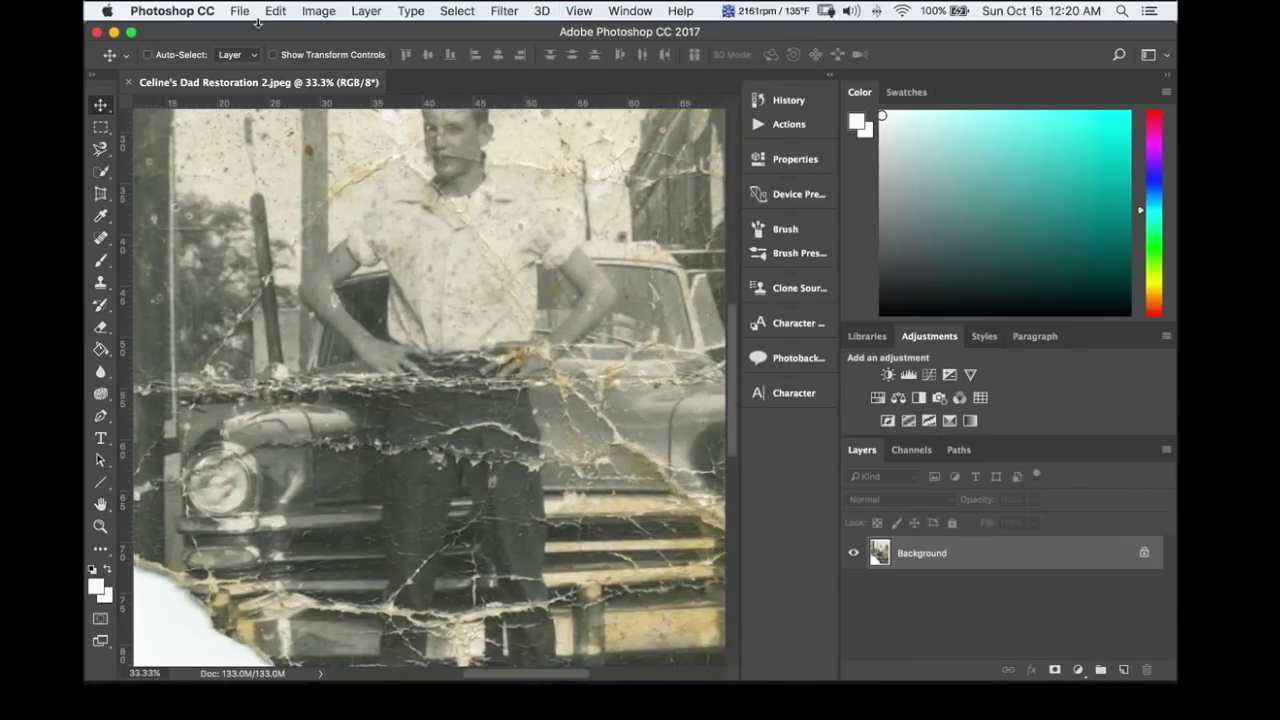
drag(440, 185, 445, 222)
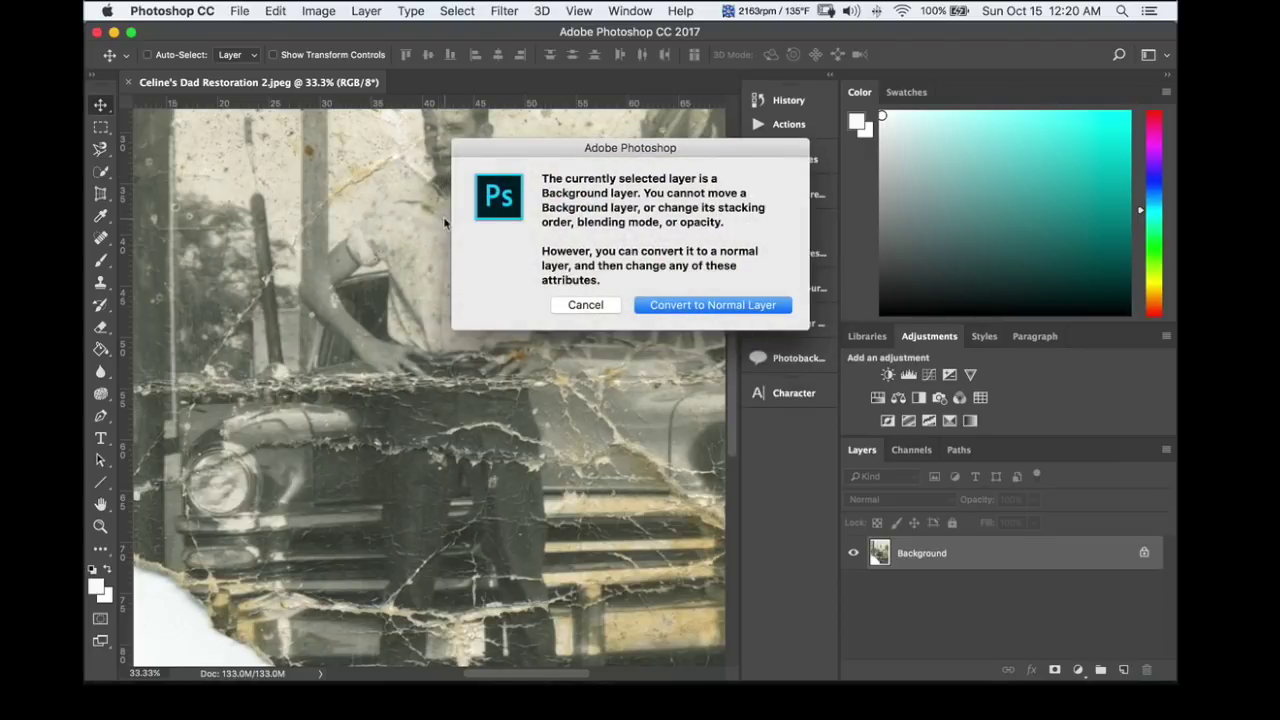
click(586, 305)
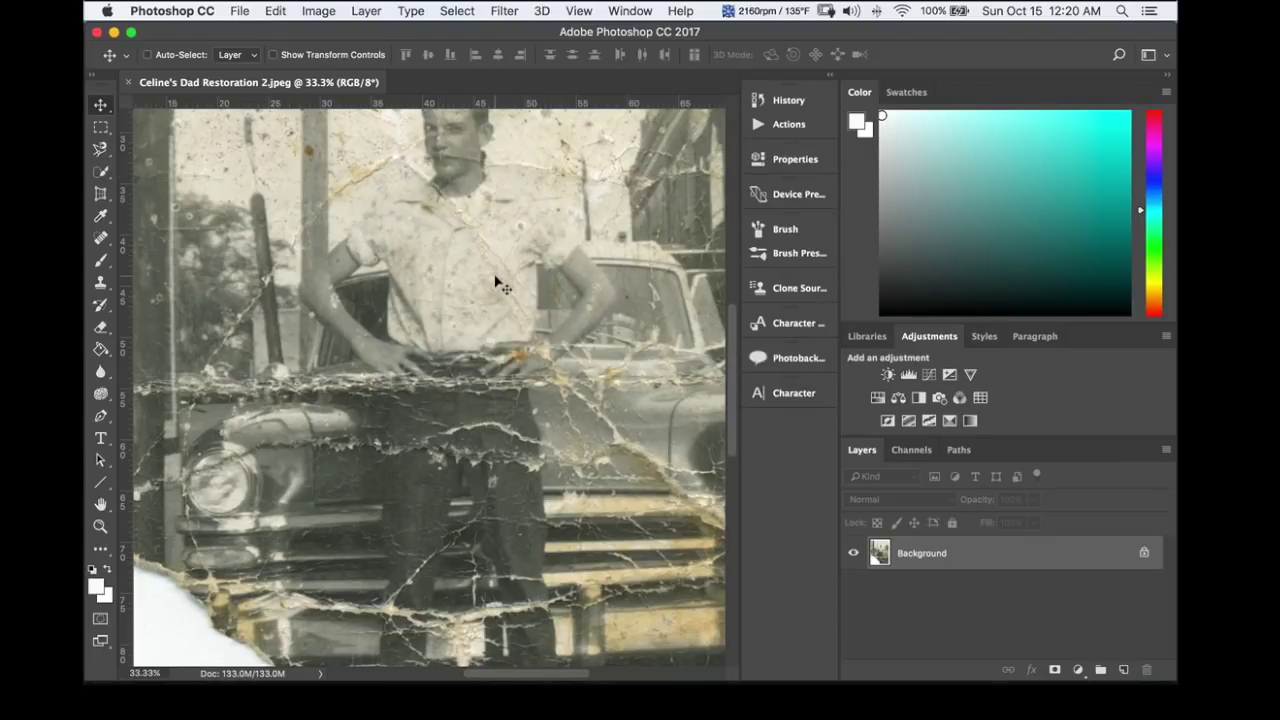
drag(497, 284, 500, 322)
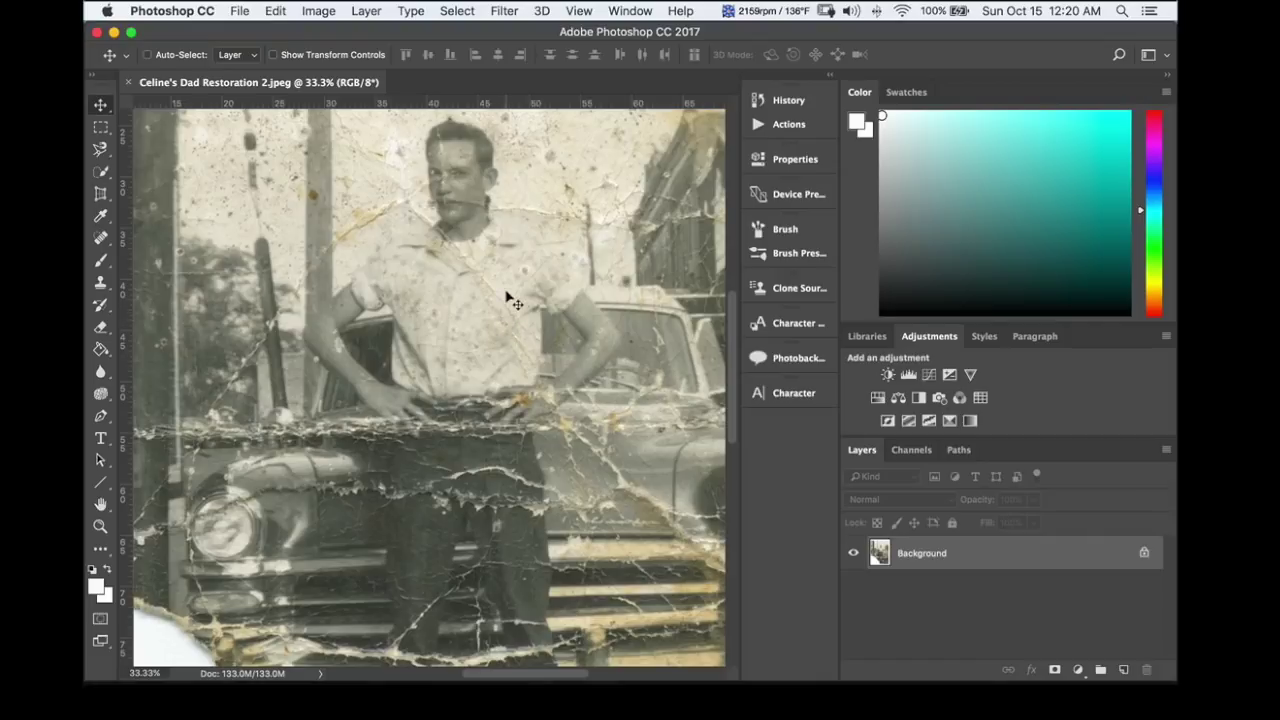
- Examine the cracks, stains and missing corner in the lower part of the photo, then the whole picture
scroll(490, 278, down, 5)
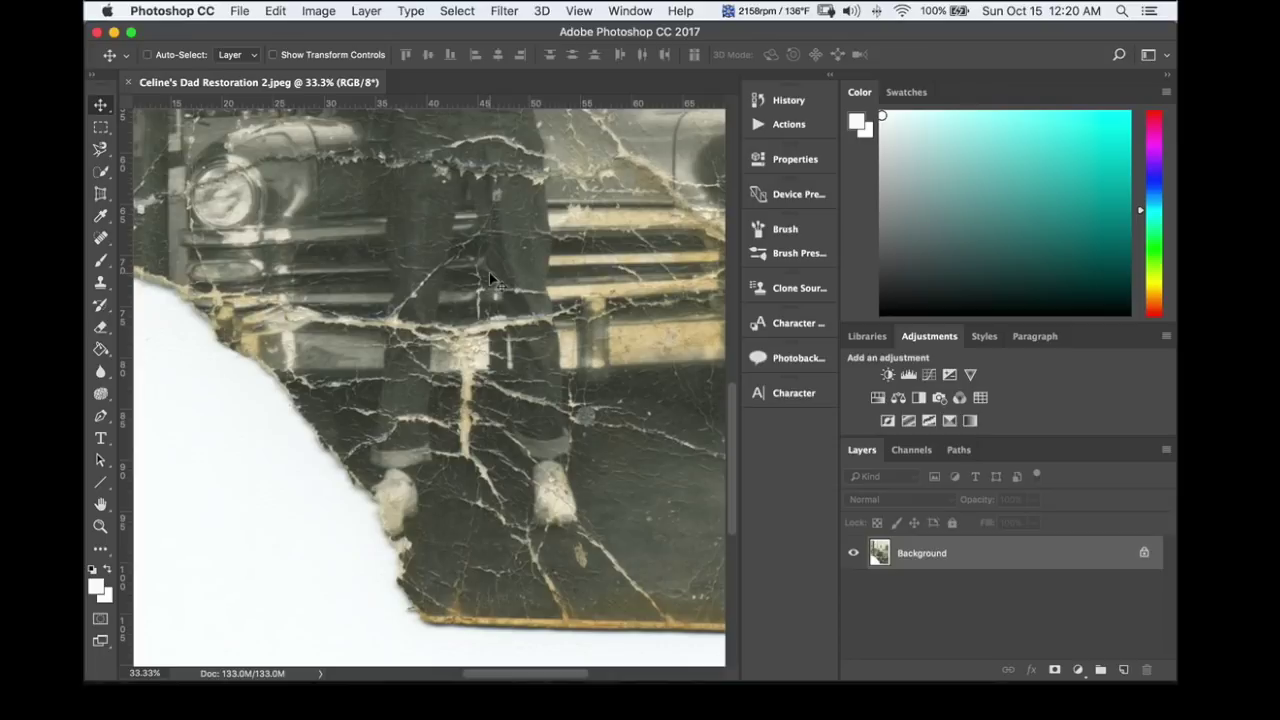
scroll(489, 272, up, 1)
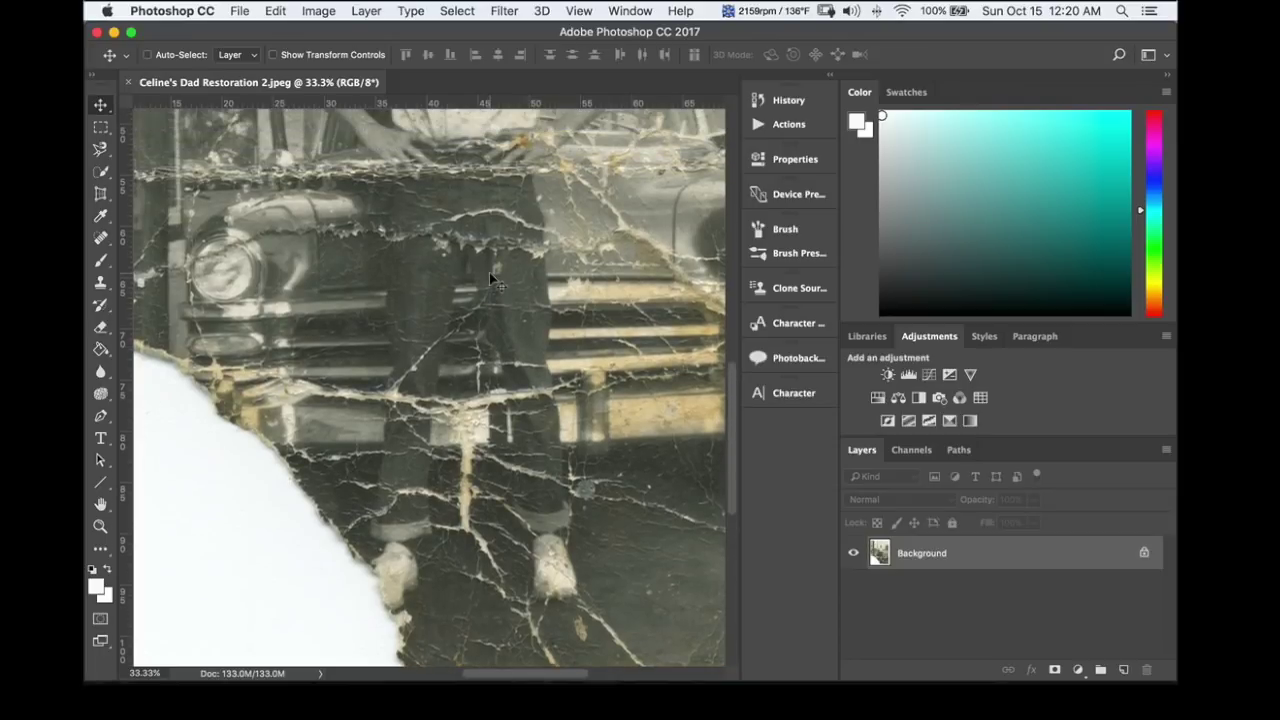
scroll(489, 272, down, 2)
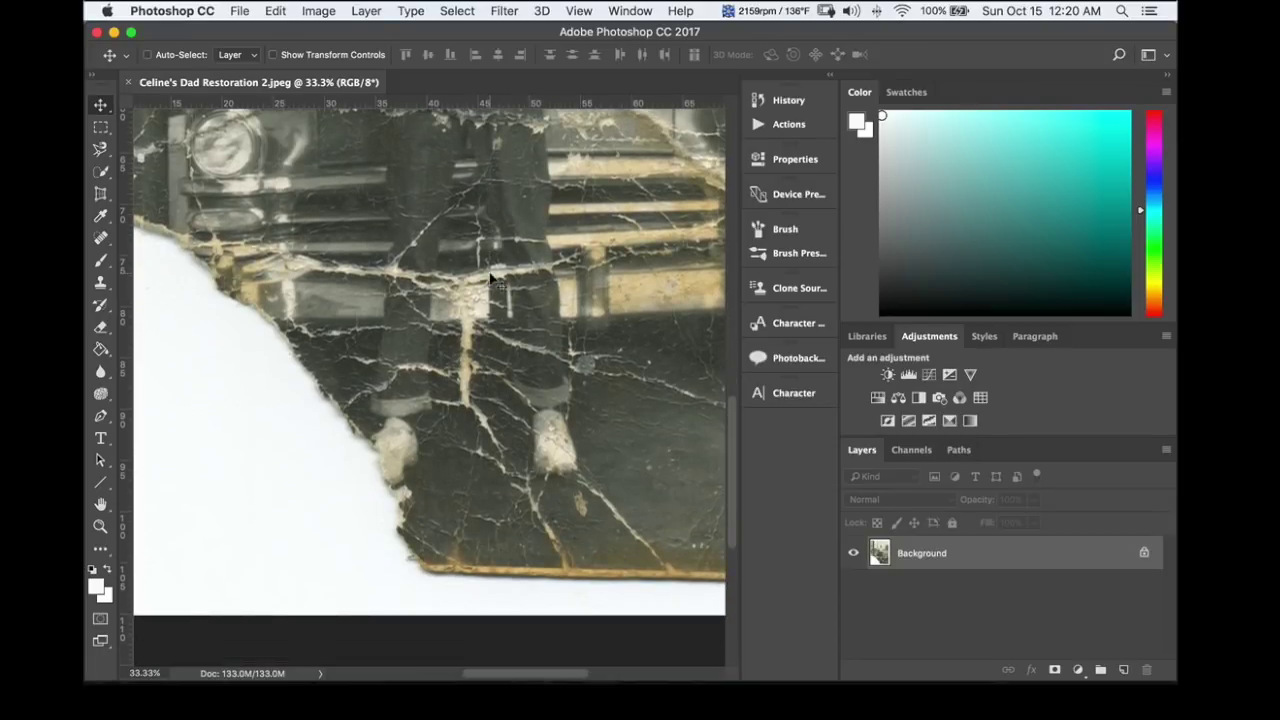
scroll(489, 272, up, 1)
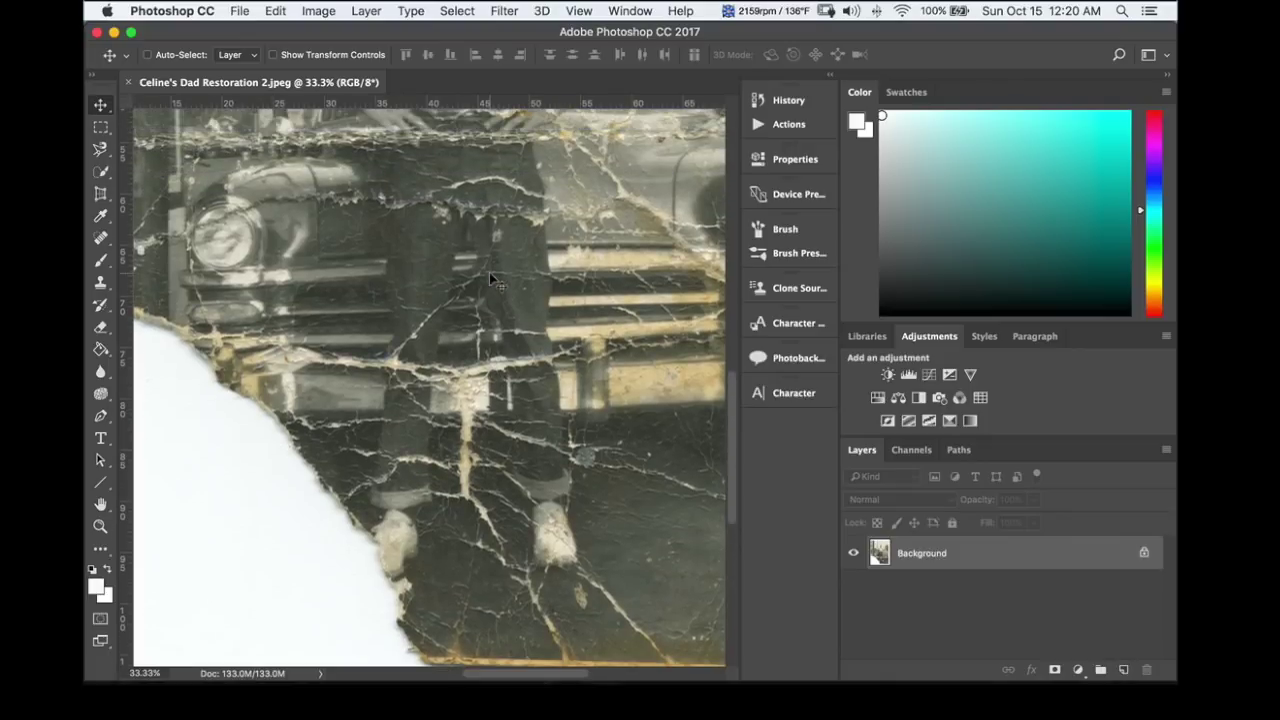
scroll(489, 272, up, 1)
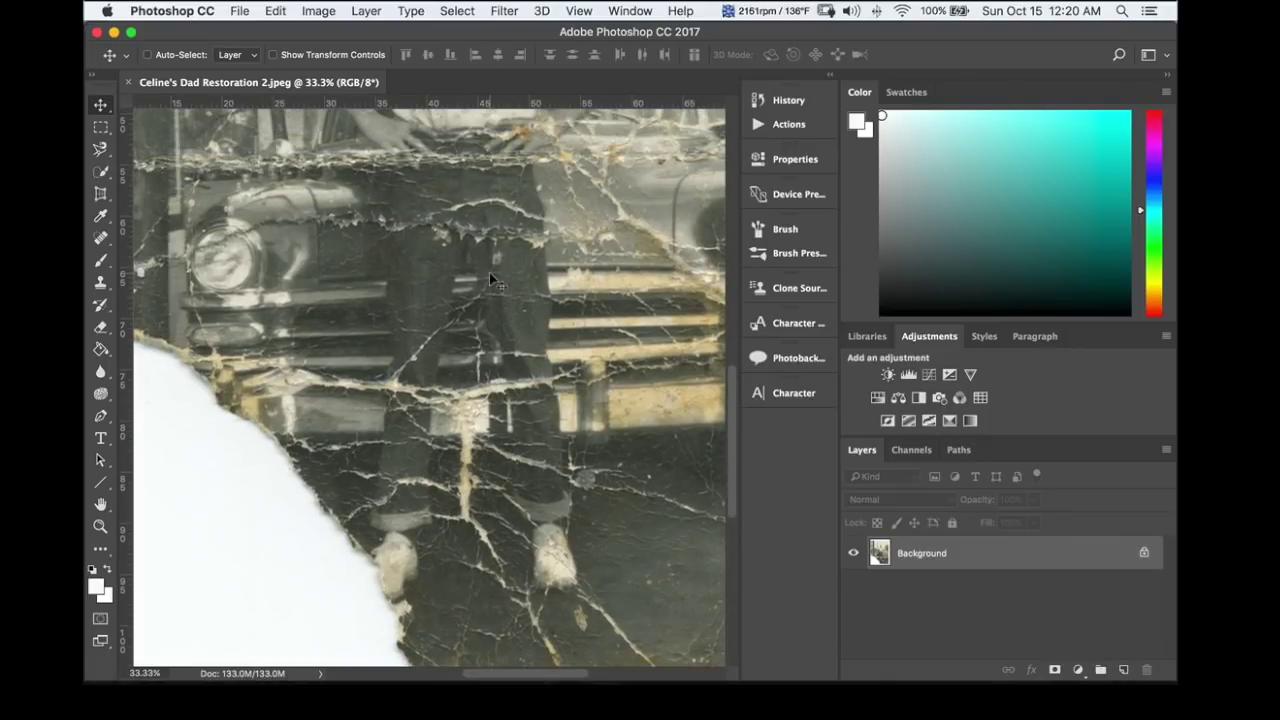
key(super+minus)
key(super+minus)
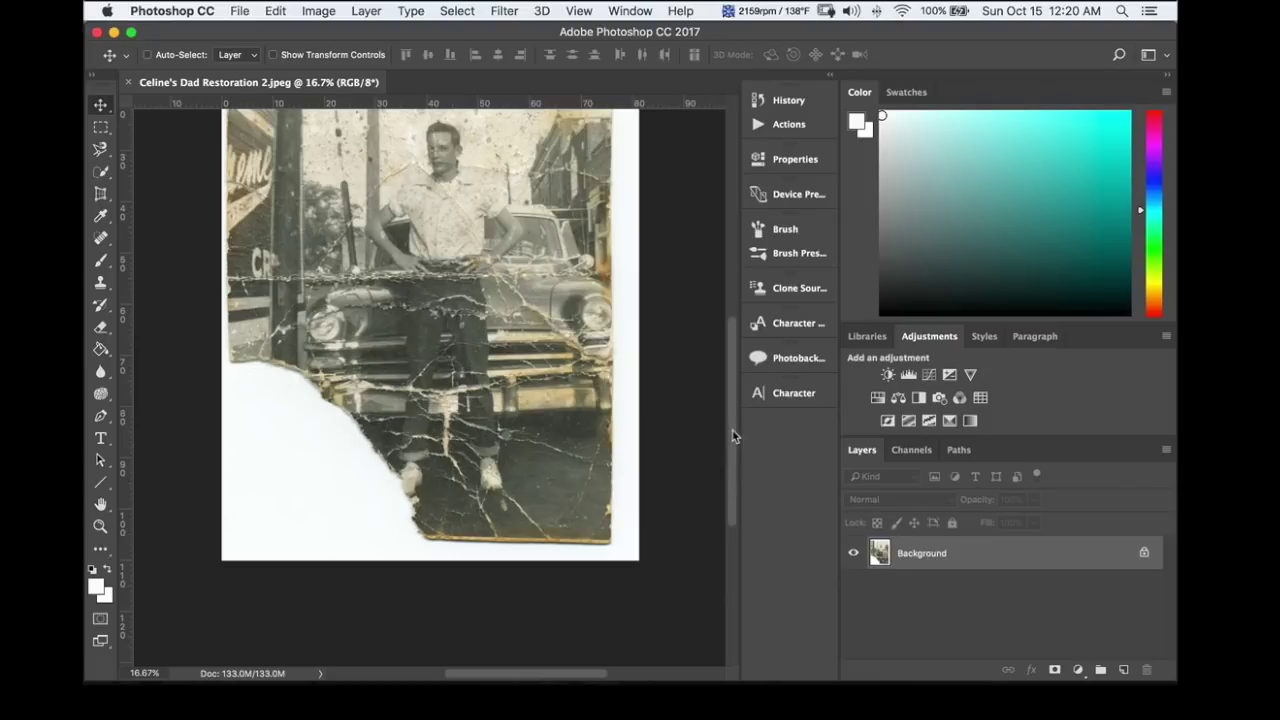
drag(730, 428, 726, 400)
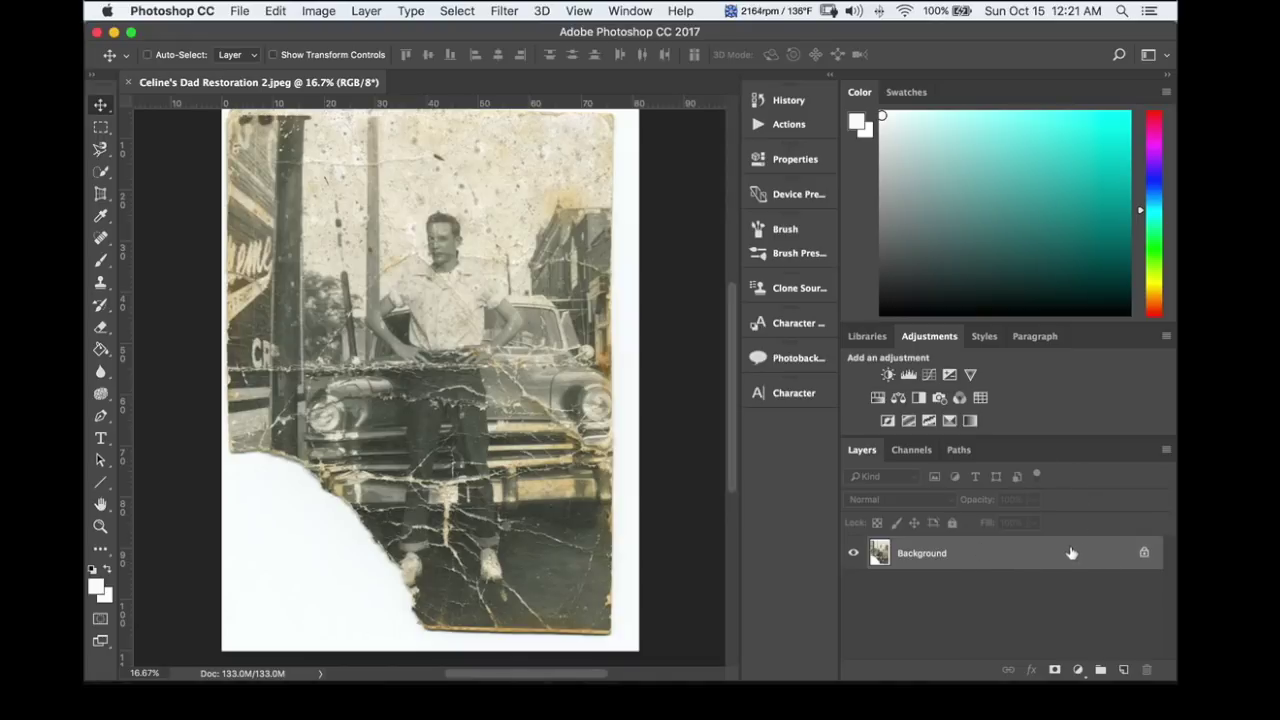
- Duplicate the Background layer and add a Levels adjustment layer above the copy with the RGB black input at 1
drag(1071, 553, 1123, 669)
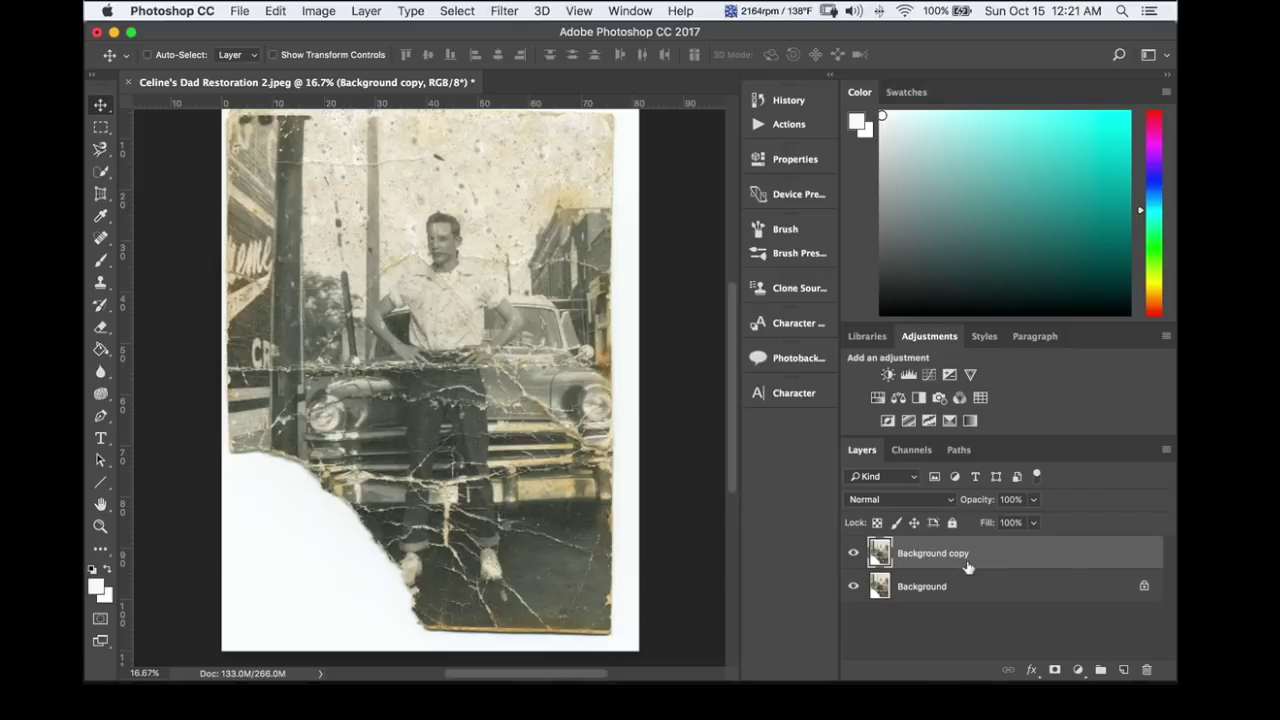
click(1078, 670)
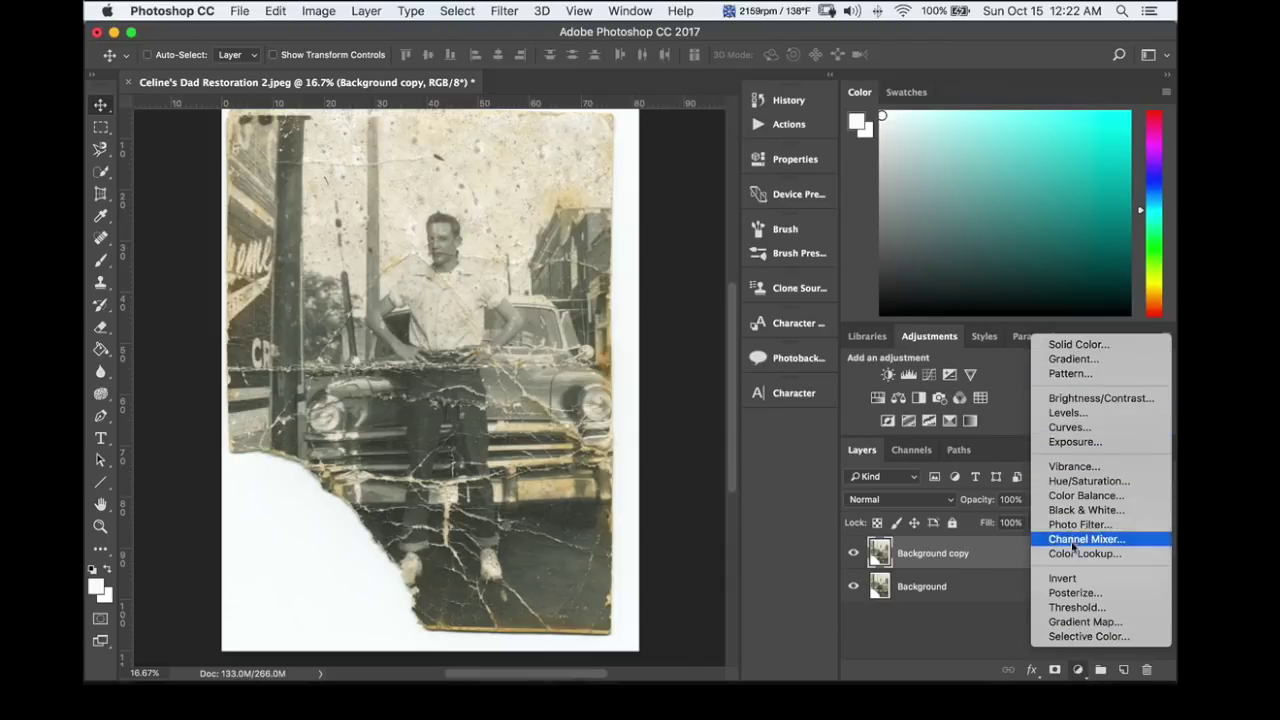
click(1066, 413)
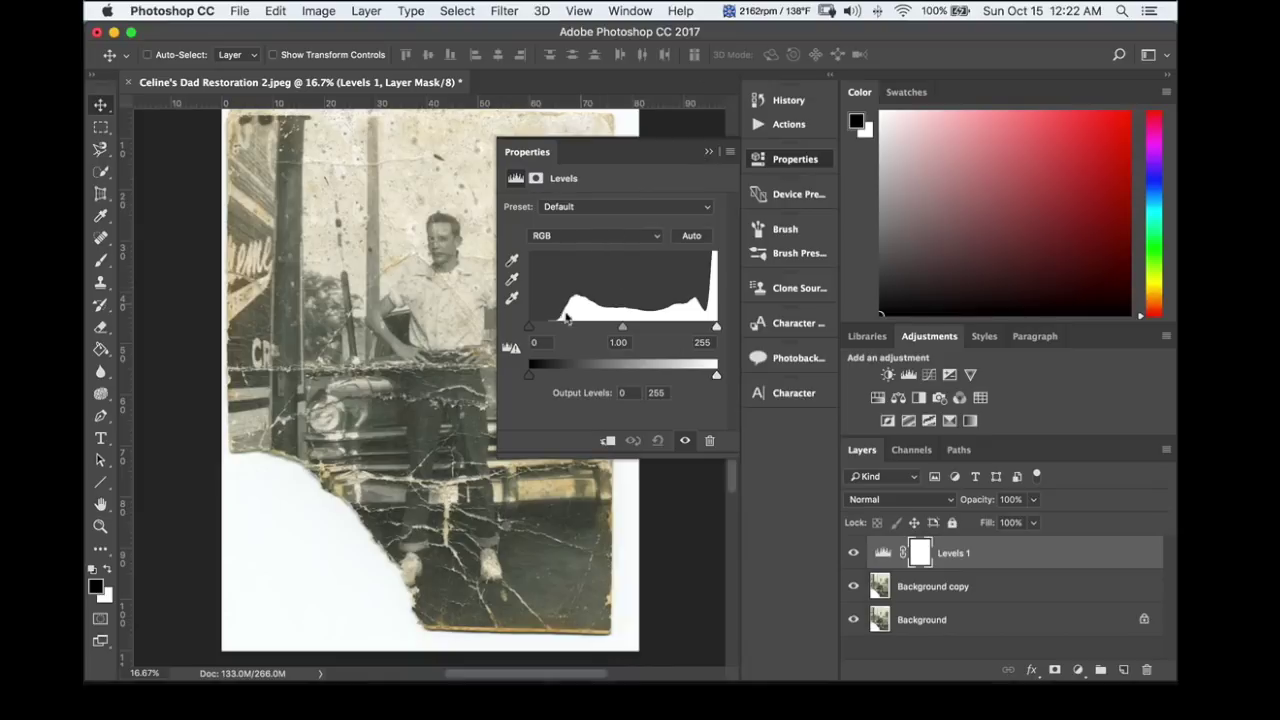
mouse_move(530, 330)
mouse_down()
mouse_move(558, 330)
mouse_move(533, 336)
mouse_up()
- Set the Red channel's Levels inputs to 39 and 242 and its output levels to 6 and 249
click(573, 235)
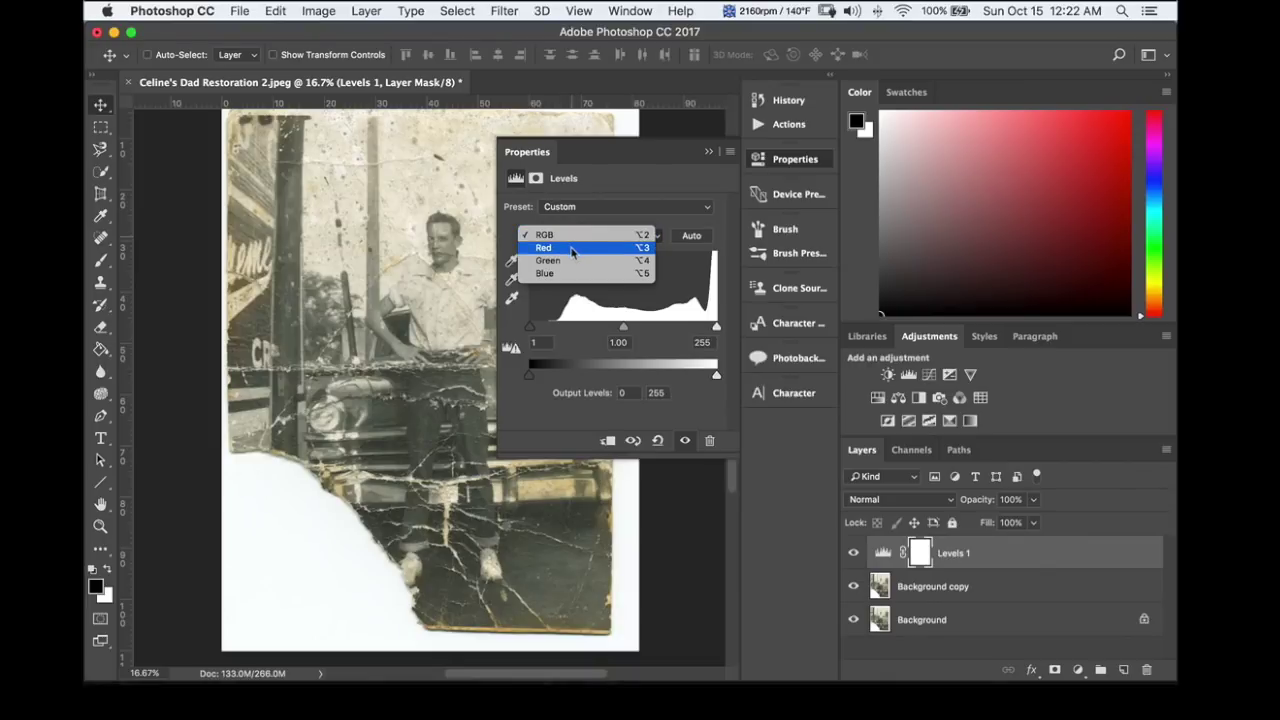
click(571, 249)
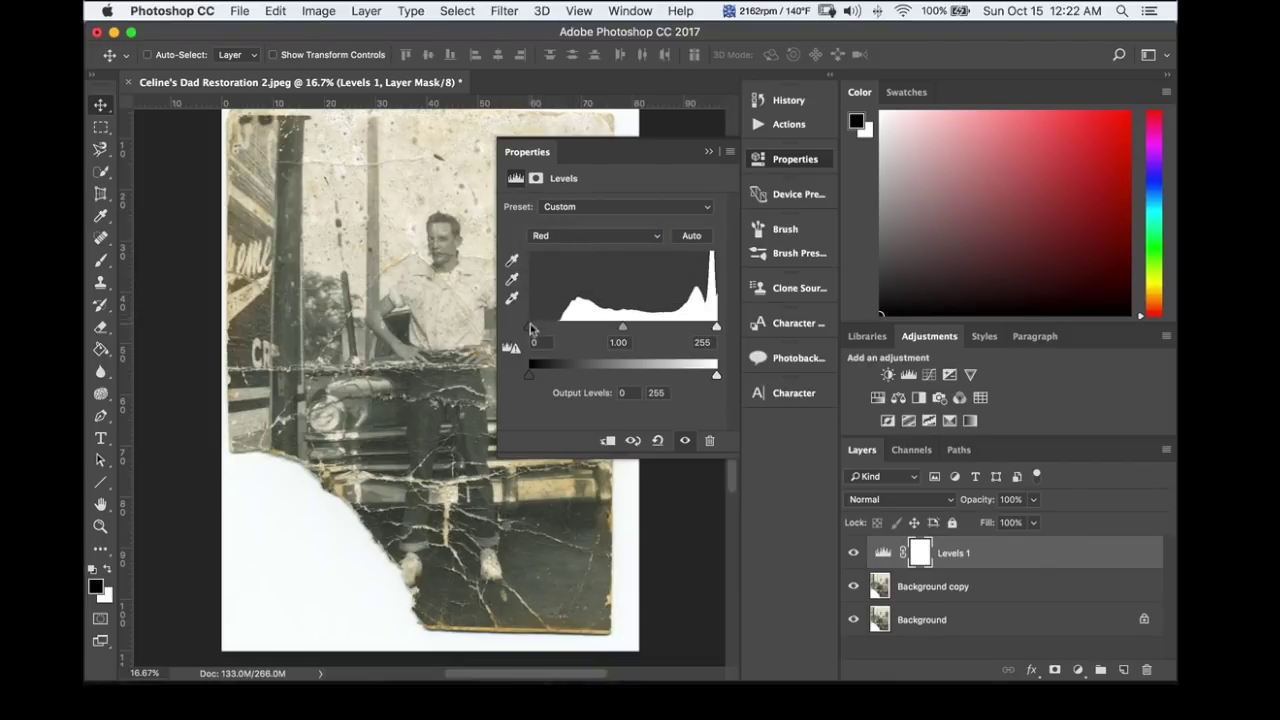
drag(531, 329, 557, 334)
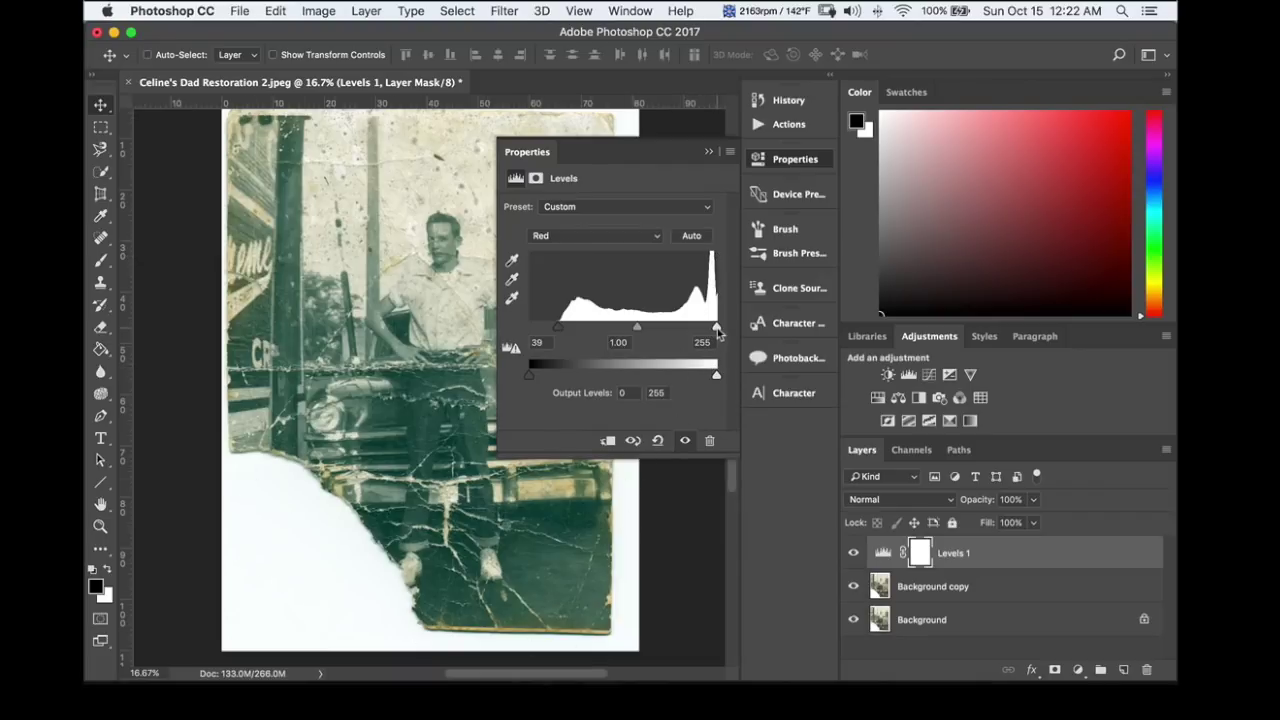
drag(715, 328, 712, 328)
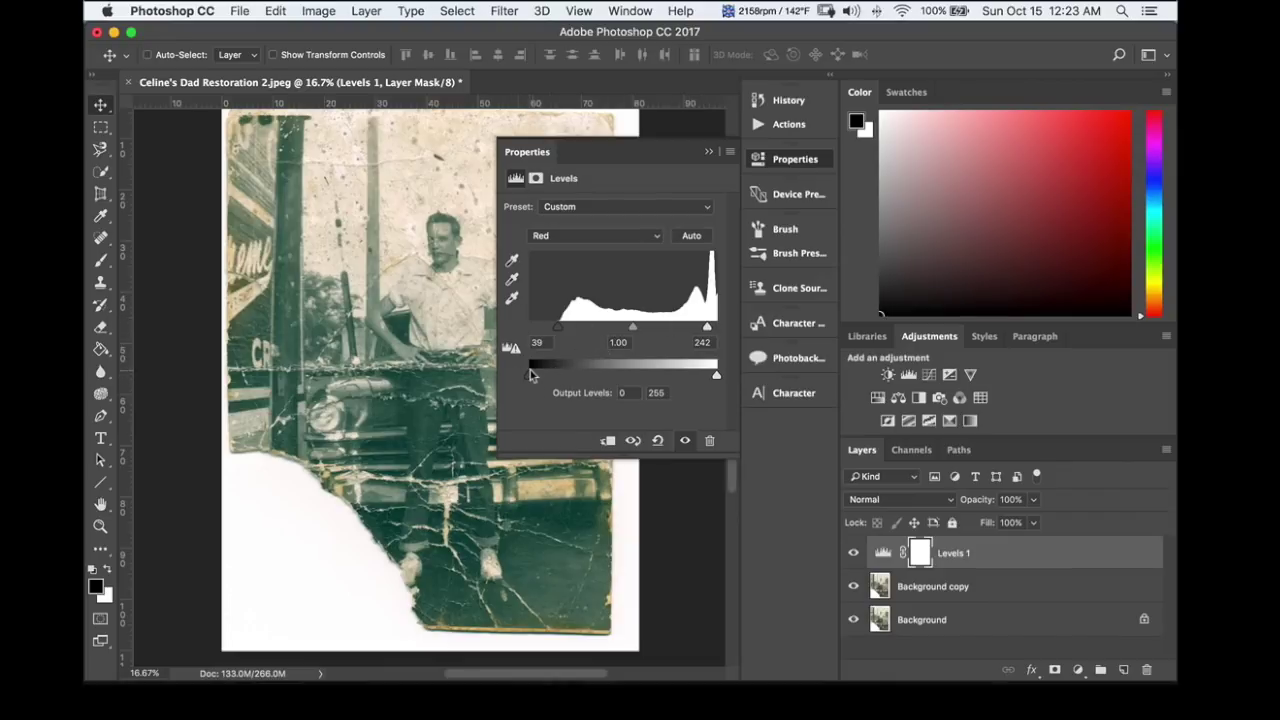
drag(530, 377, 531, 378)
drag(717, 380, 713, 380)
- Set the Green channel's Levels inputs to 41 and 239 and its output levels to 6 and 249
click(580, 238)
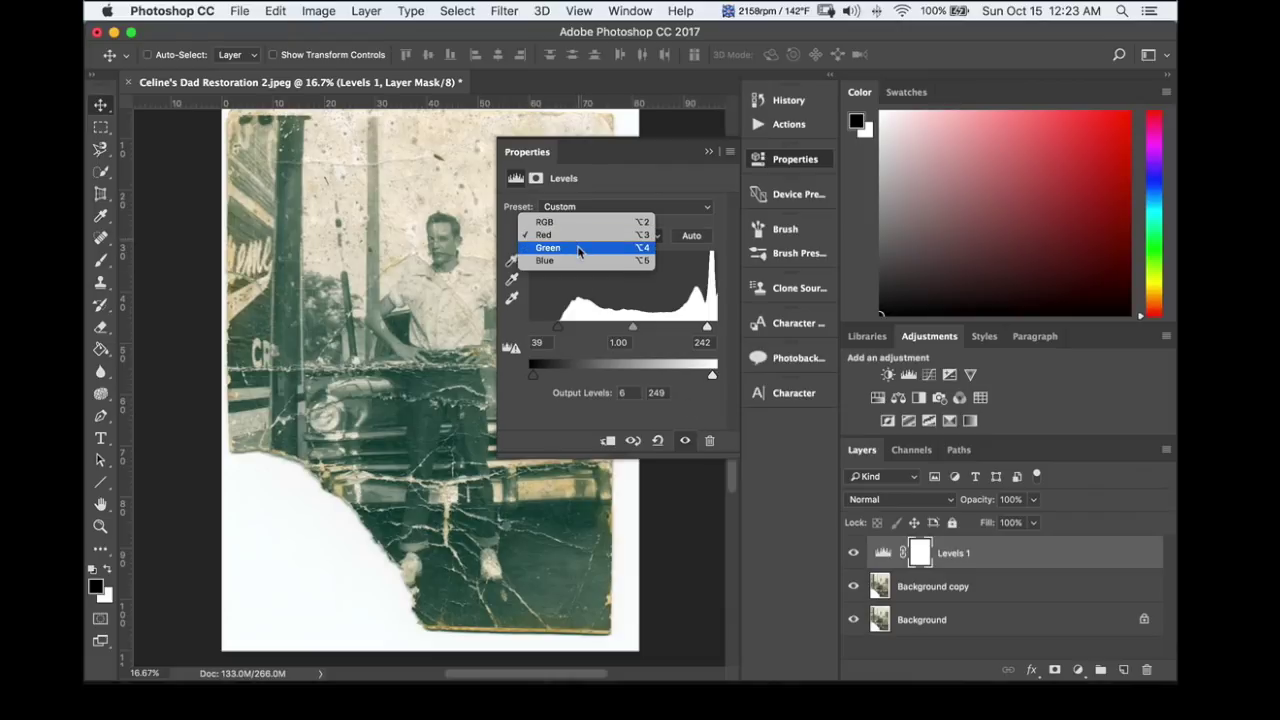
click(578, 248)
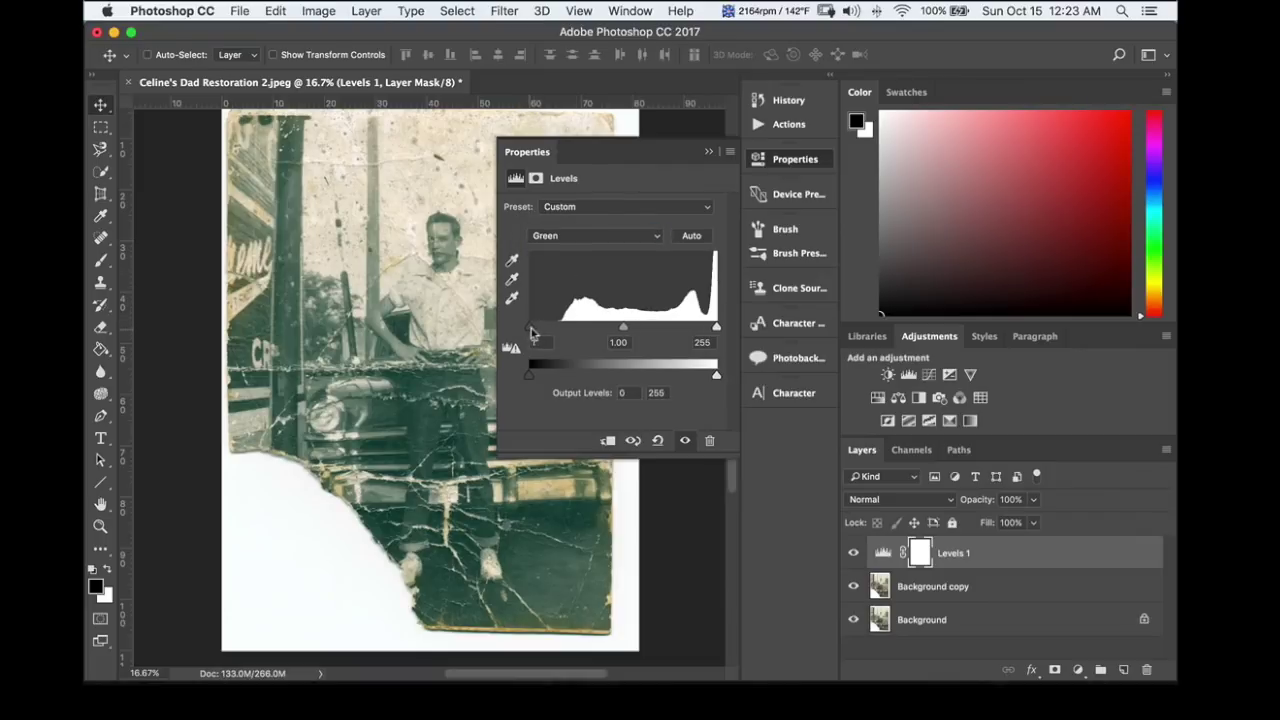
drag(531, 329, 558, 330)
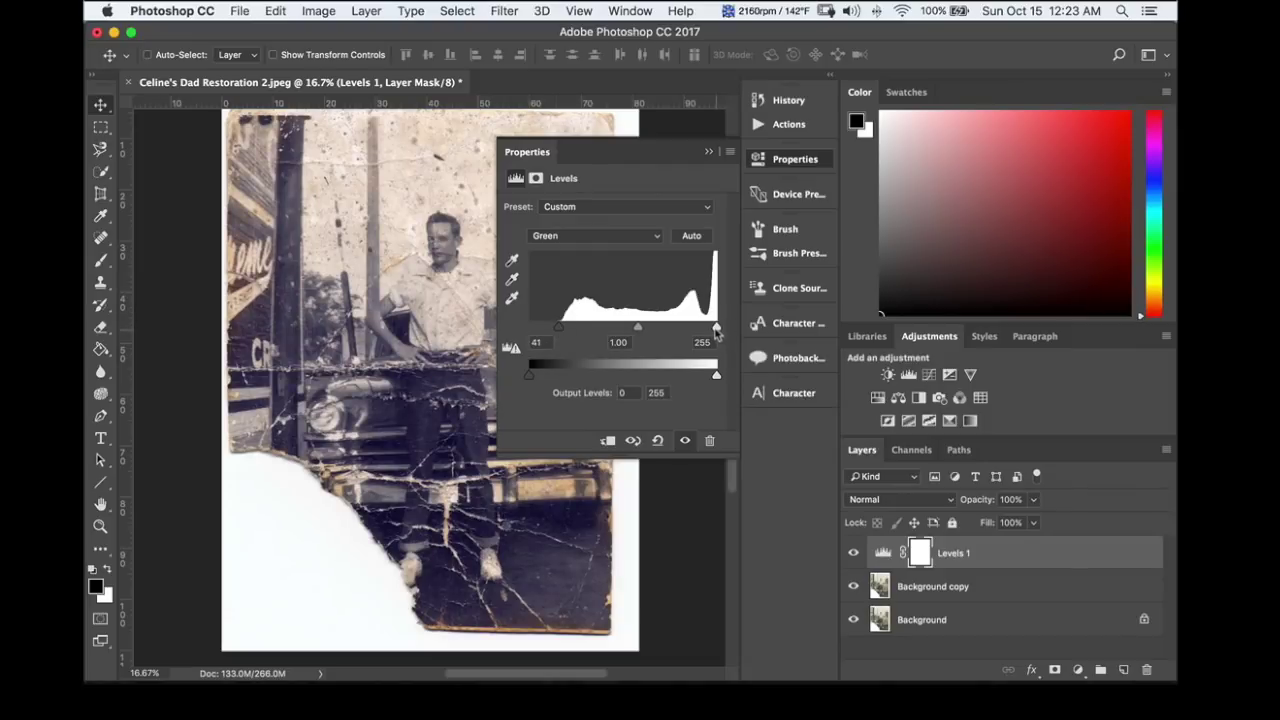
drag(714, 329, 707, 331)
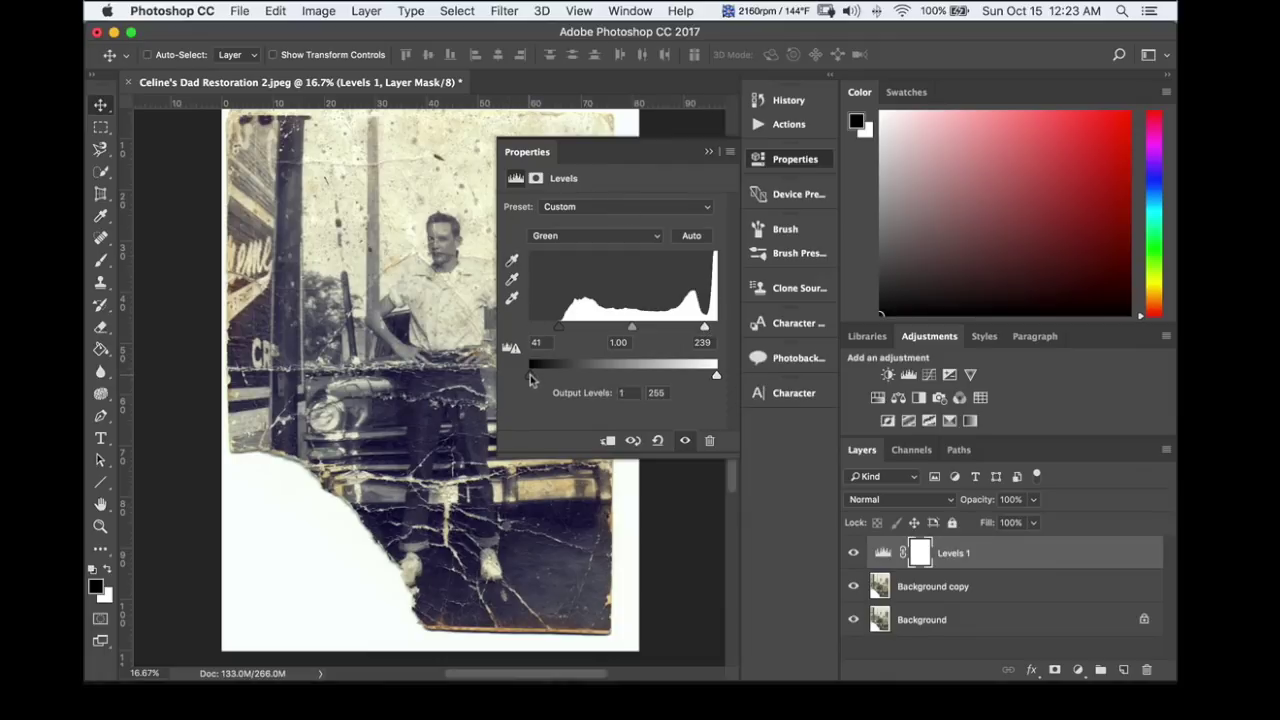
drag(530, 375, 532, 377)
drag(717, 378, 713, 383)
- Bring the Blue channel's black and white inputs in to the histogram's ends, slightly narrow its output range, and close the Levels settings
click(553, 244)
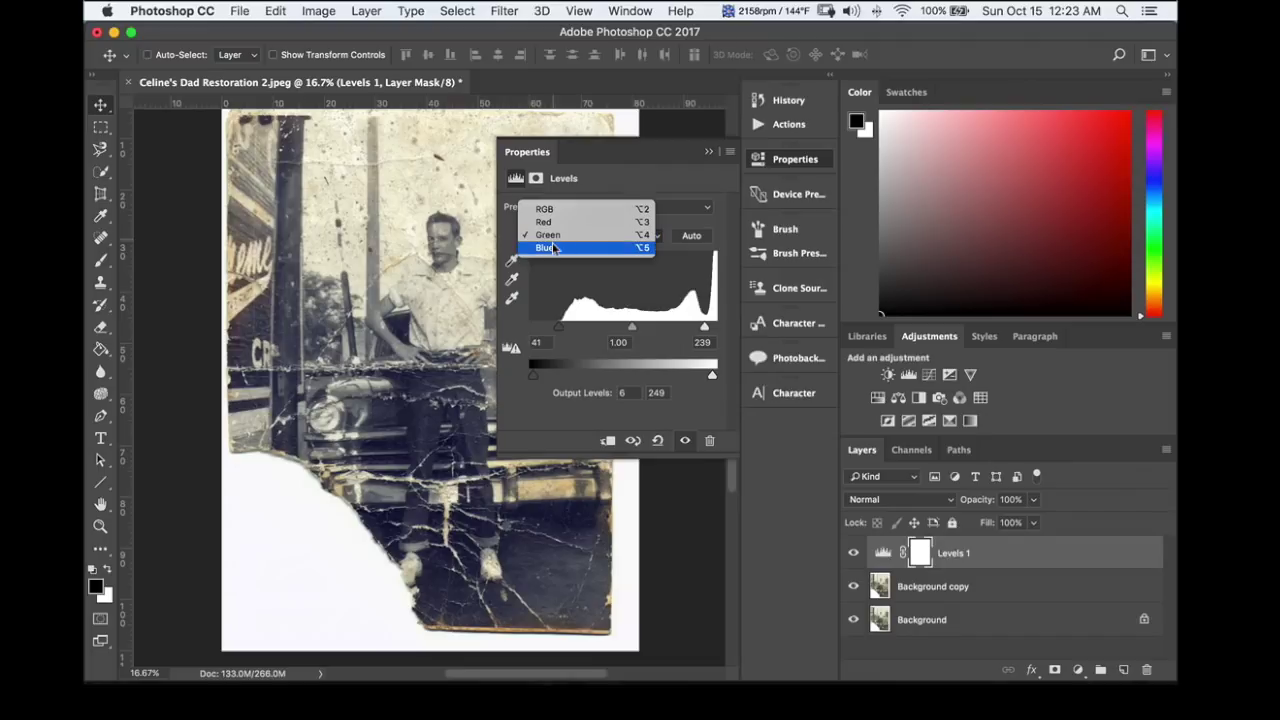
click(560, 251)
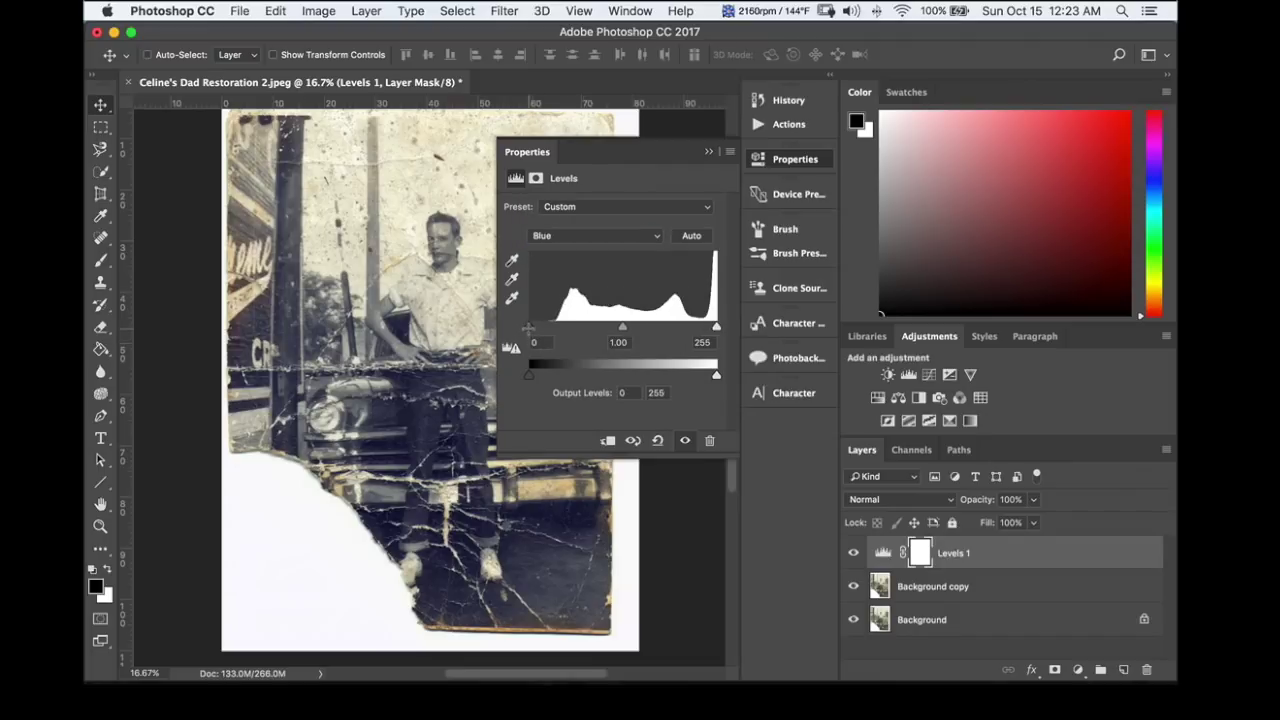
drag(531, 331, 554, 331)
drag(717, 331, 705, 331)
drag(711, 377, 709, 376)
drag(532, 376, 533, 376)
click(709, 151)
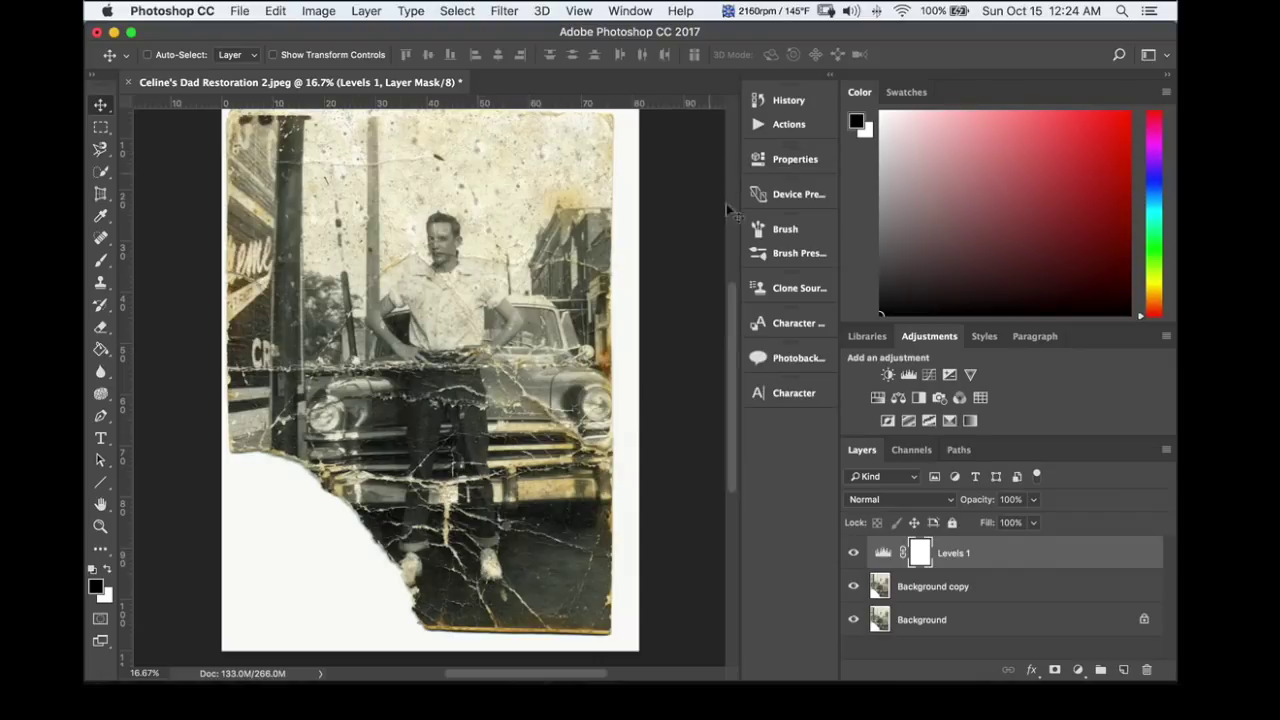
- Compare the photo with and without the Levels 1 adjustment by toggling the layer's visibility
click(854, 554)
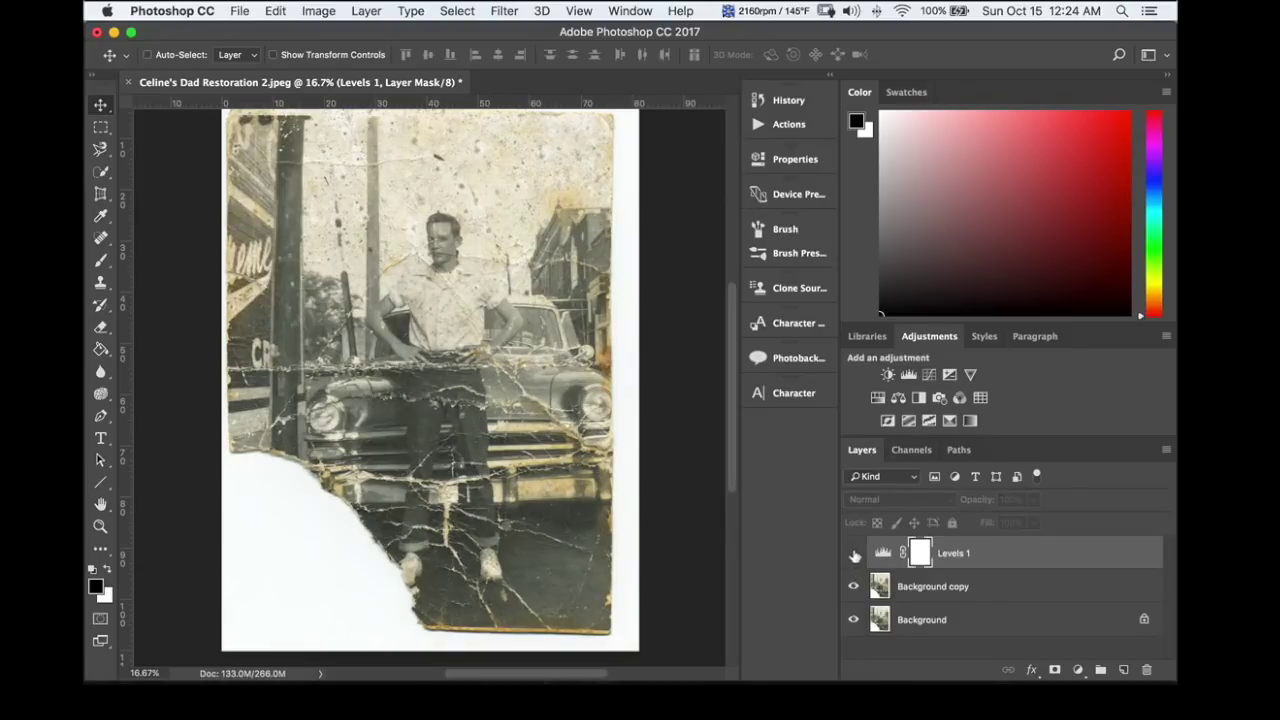
click(854, 554)
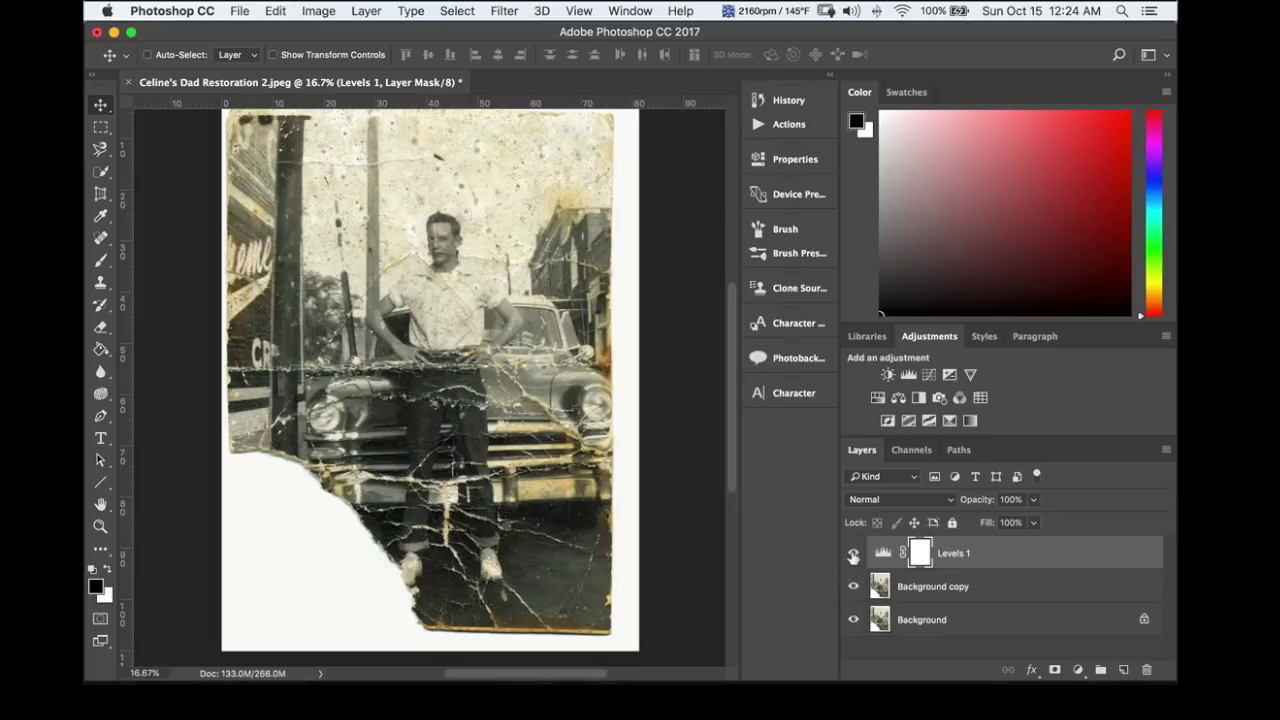
click(854, 555)
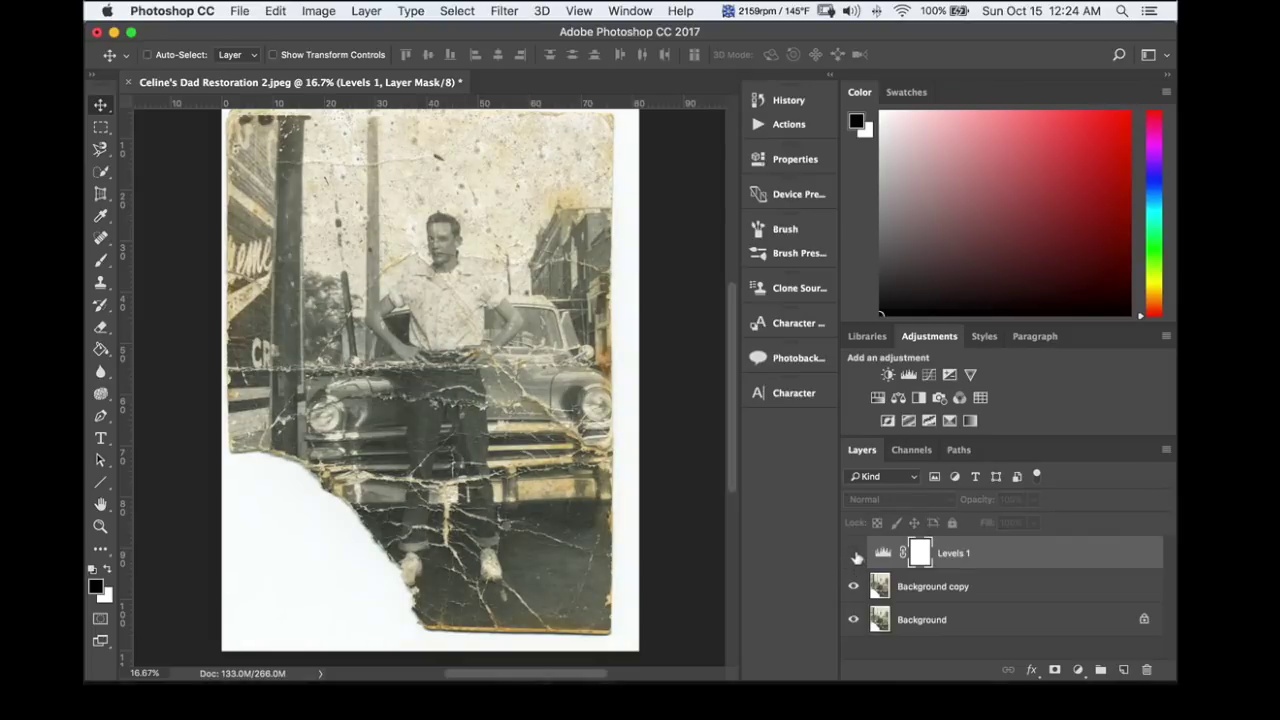
click(855, 555)
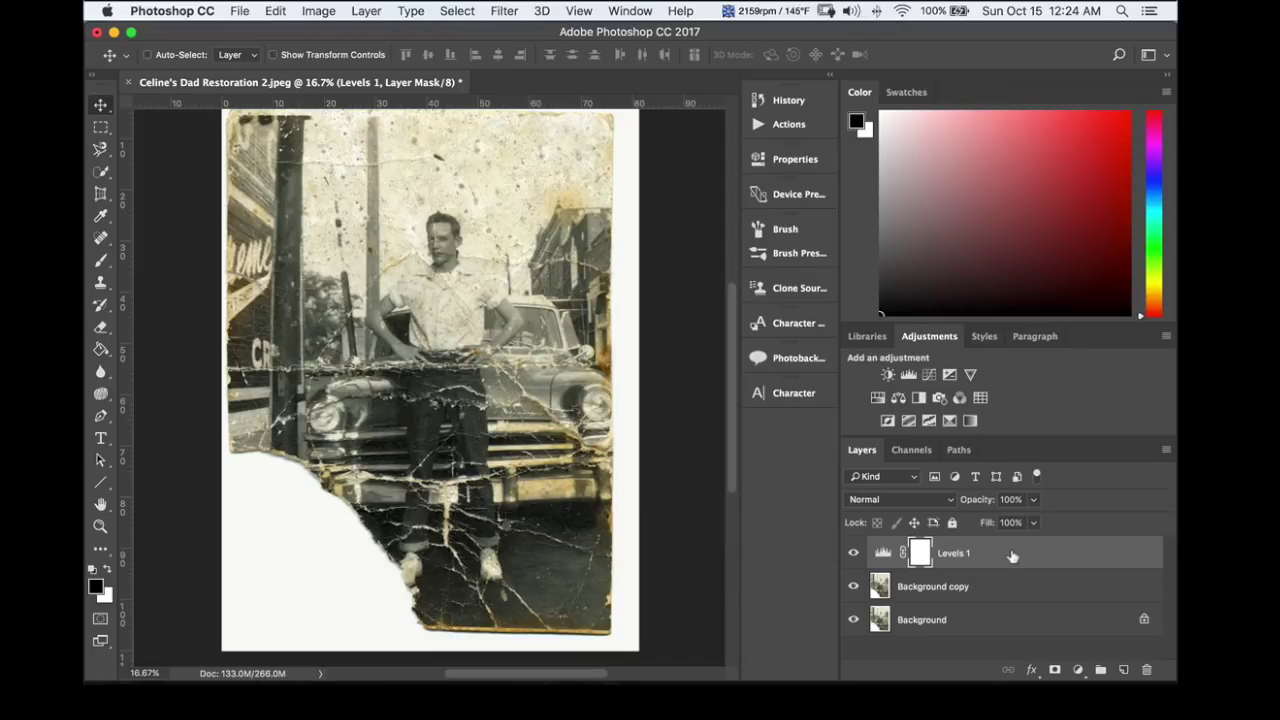
- Add a Hue/Saturation adjustment layer above Levels 1 and turn on Colorize
click(1078, 670)
click(1078, 670)
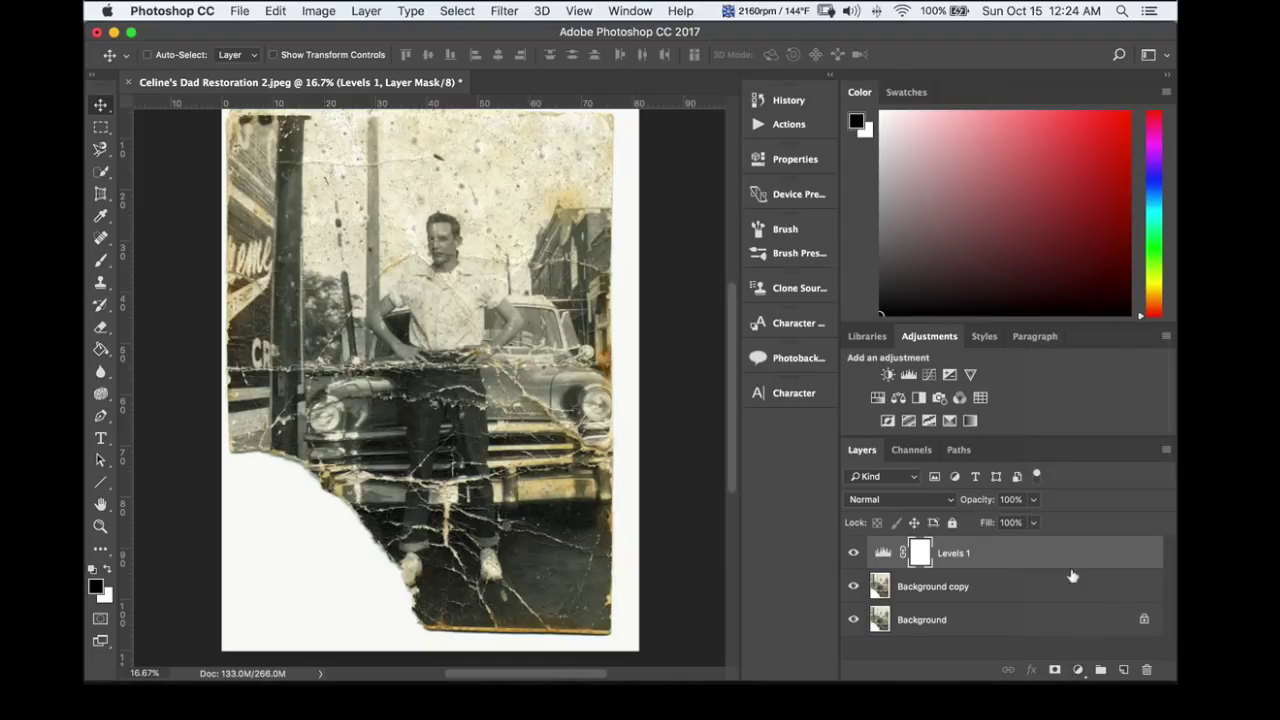
click(1078, 670)
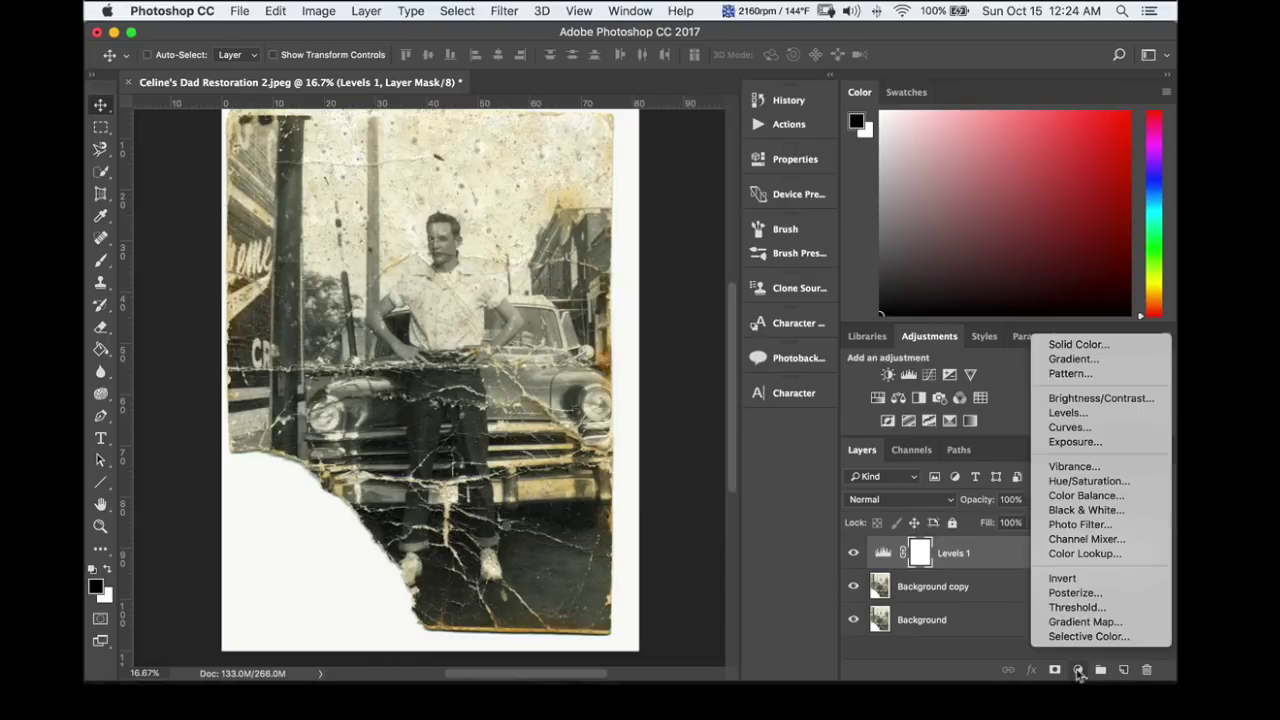
click(1076, 481)
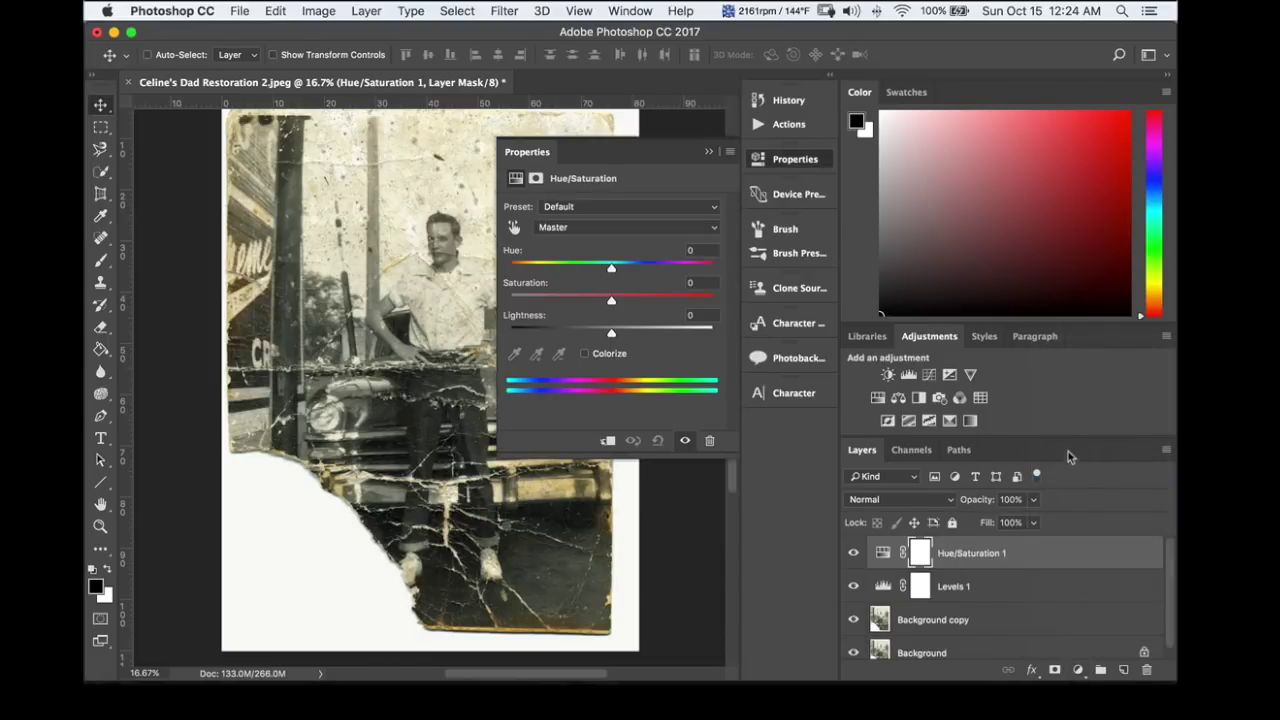
click(585, 355)
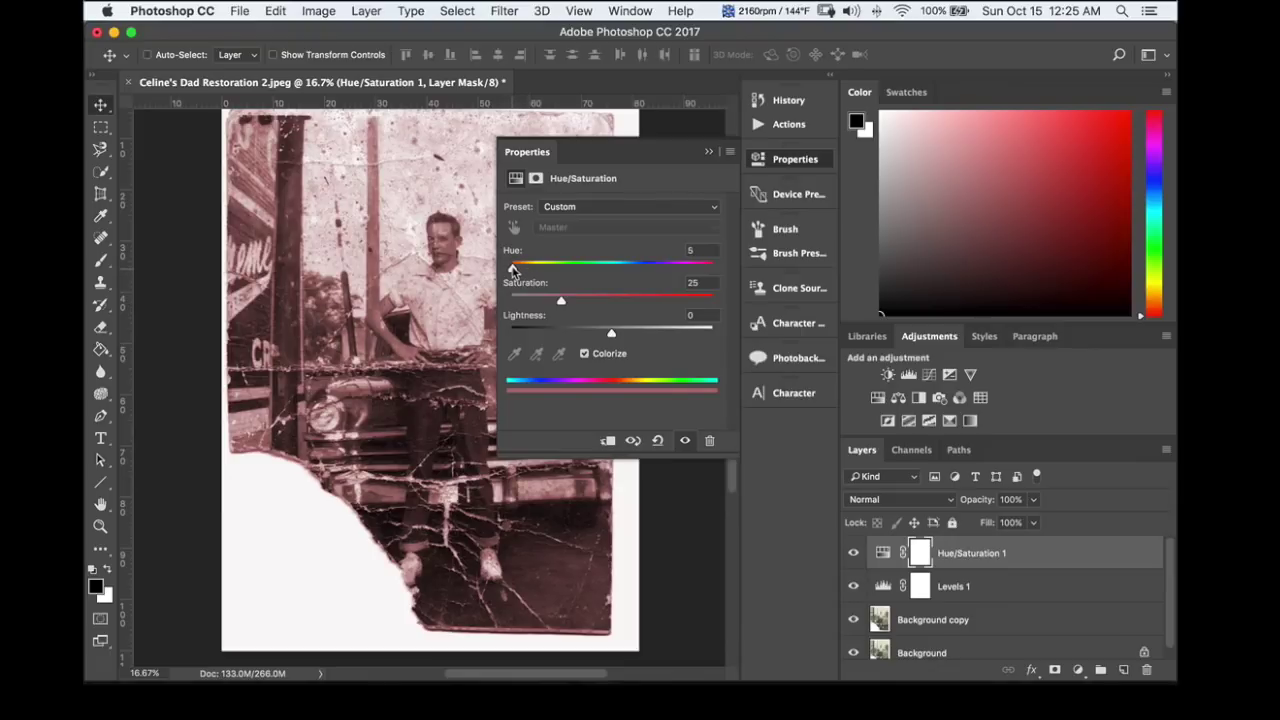
- Set the colorize Hue to about 41, lower the Saturation for a subtle sepia tone, and close the adjustment's settings
drag(512, 268, 530, 269)
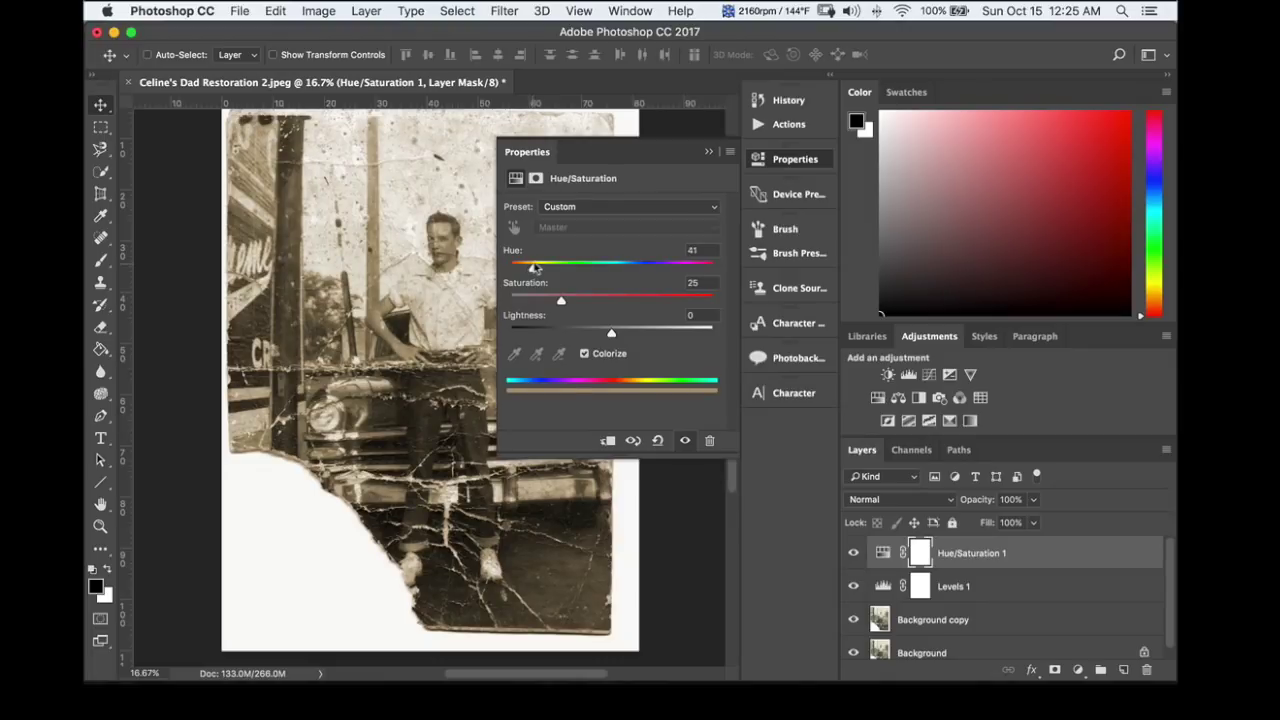
drag(560, 301, 537, 303)
drag(610, 337, 612, 338)
click(709, 154)
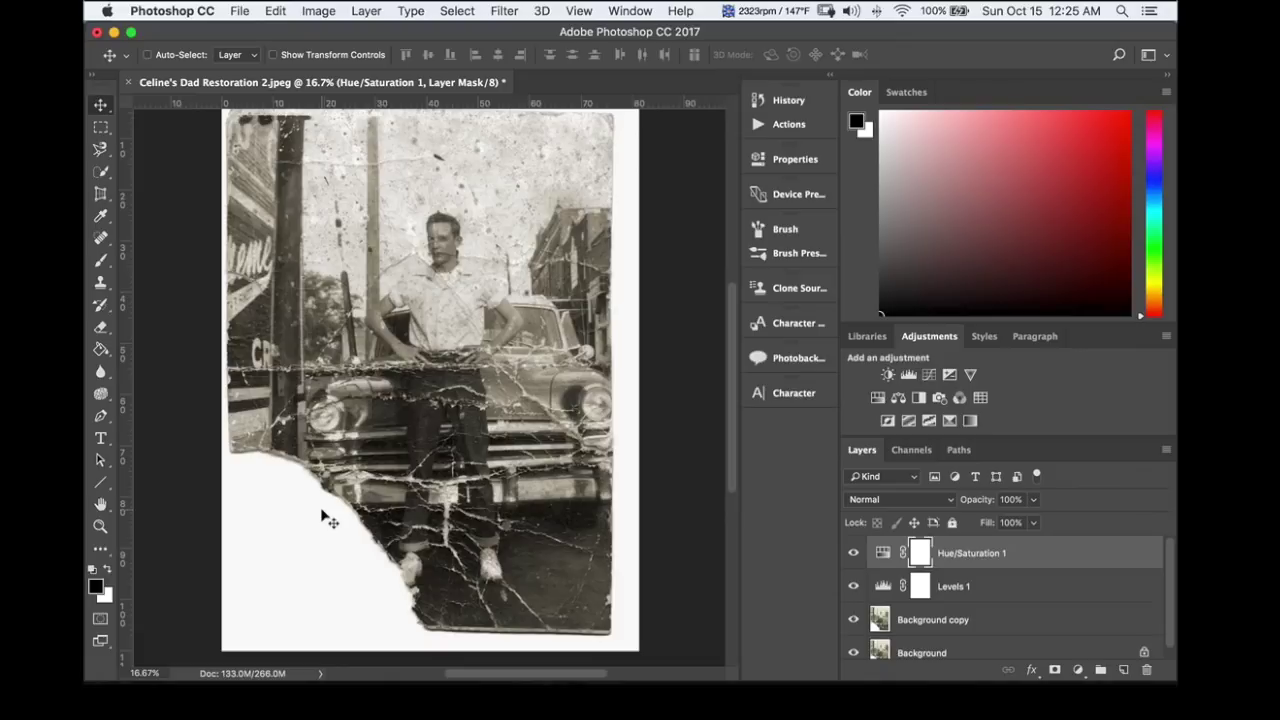
- Compare the photo with and without both the Hue/Saturation 1 and Levels 1 adjustments by toggling their visibility
click(855, 556)
click(853, 587)
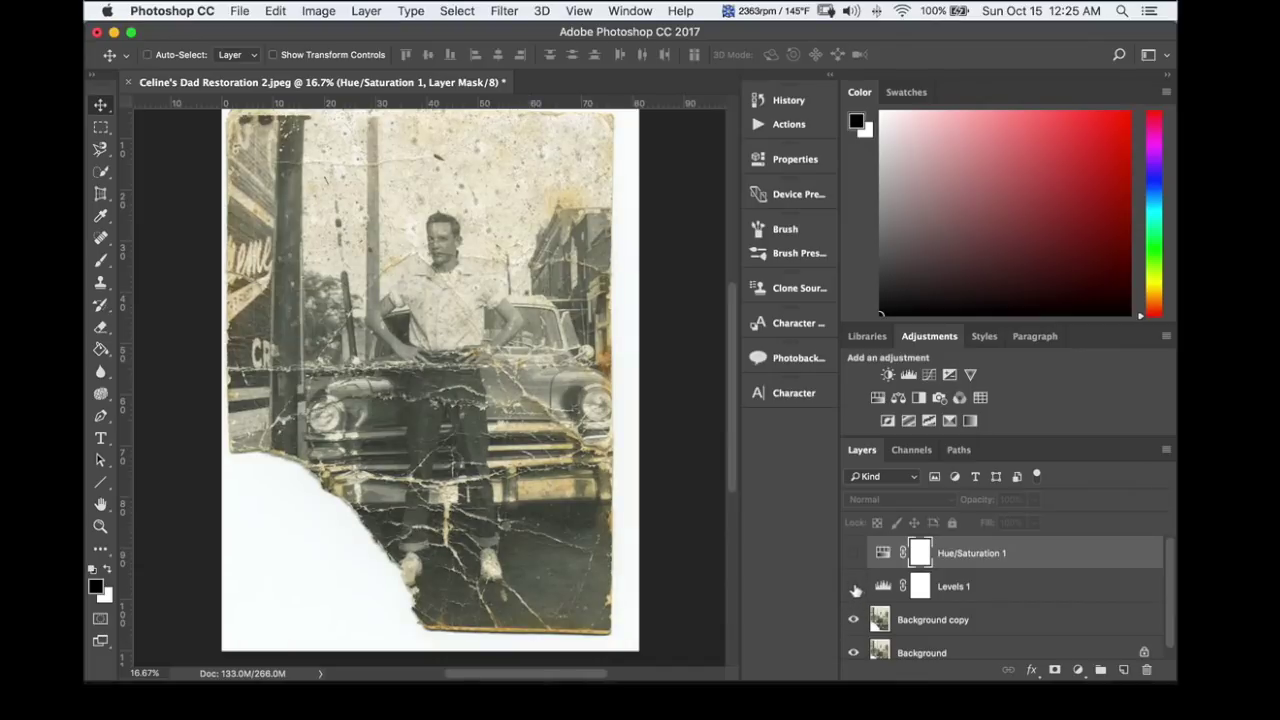
click(853, 587)
click(853, 553)
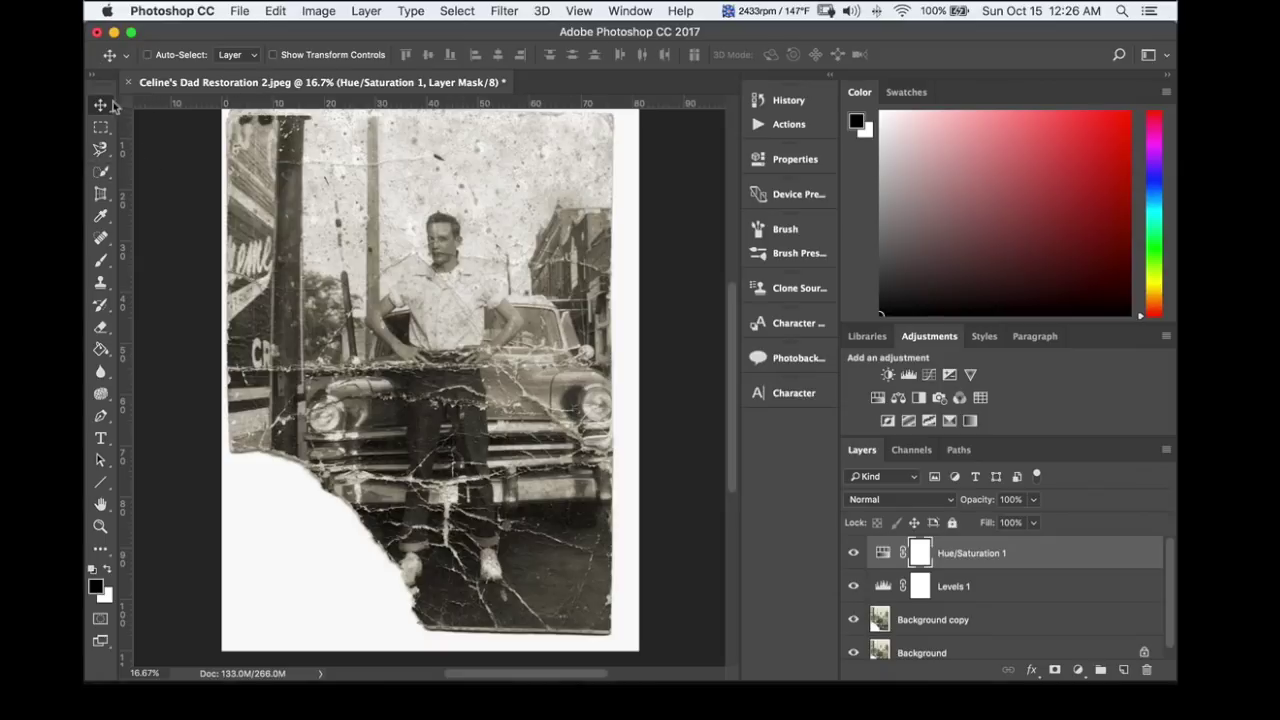
- Draw a Perspective Crop frame around the scanned photo, excluding most of the white scan border
click(101, 196)
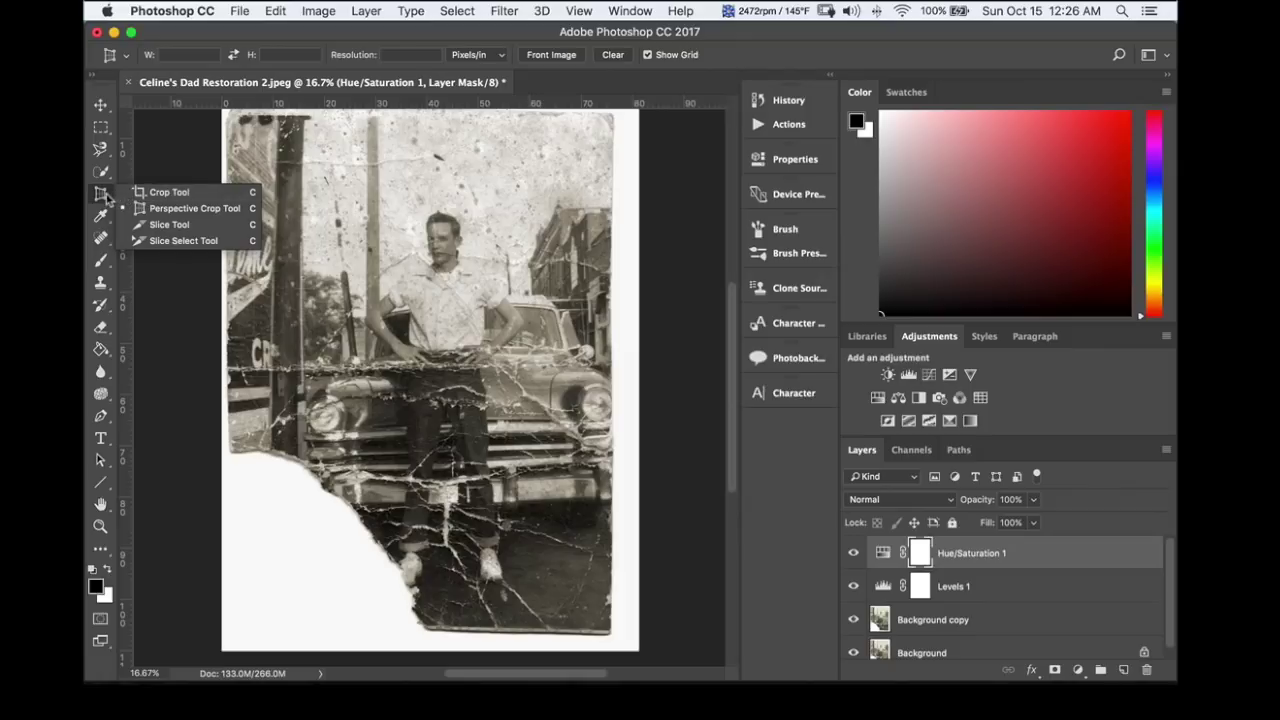
click(155, 213)
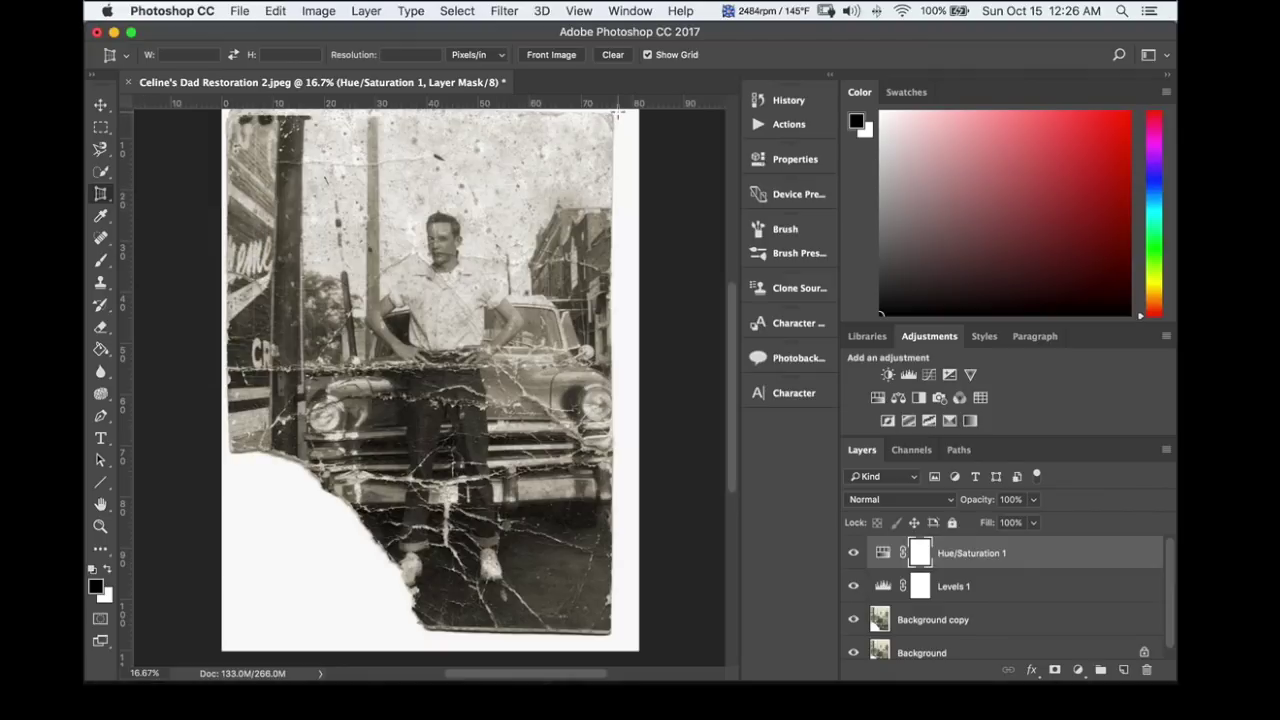
drag(619, 113, 222, 633)
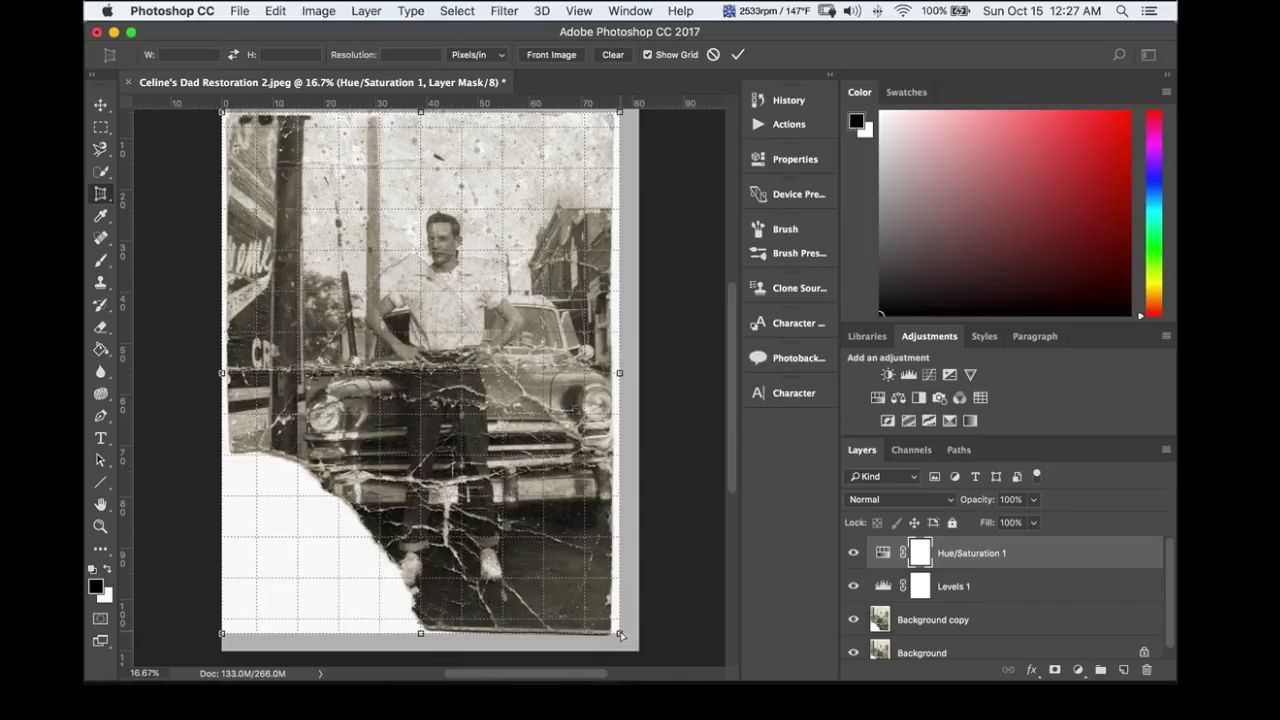
- Fit the crop frame's four corners to the photo's own edges and apply the perspective crop
drag(619, 634, 612, 633)
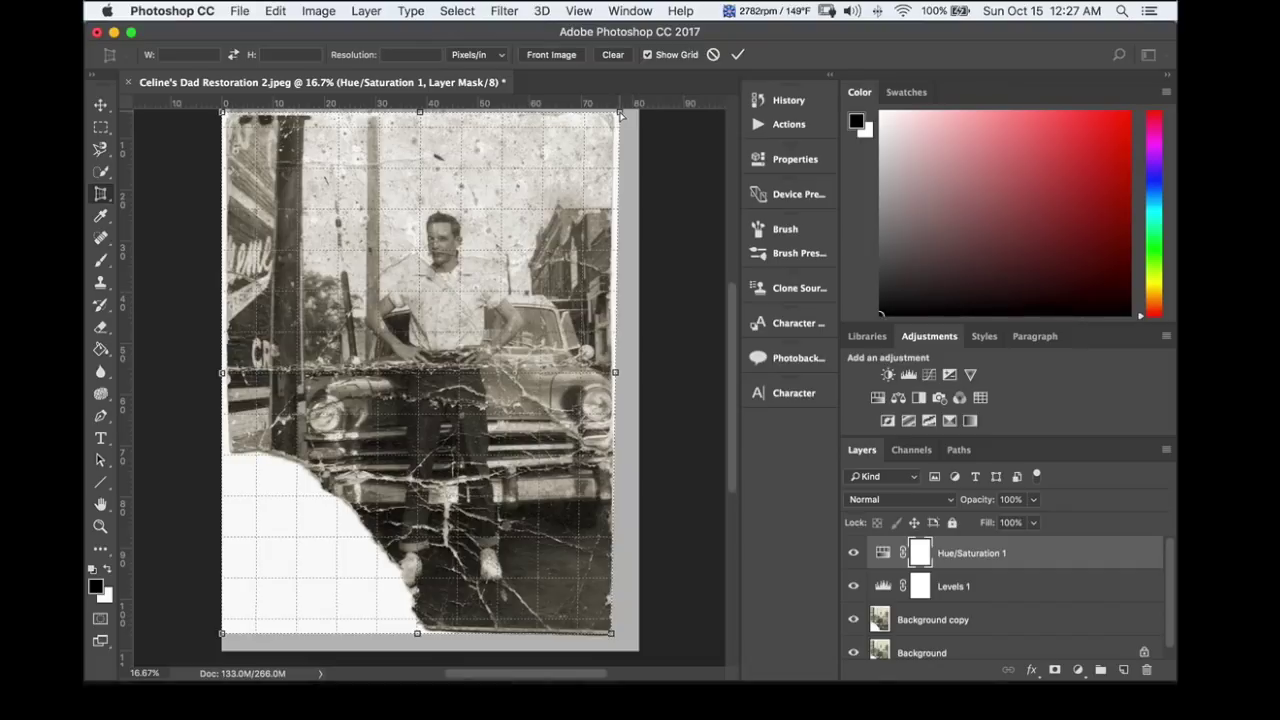
drag(617, 115, 606, 133)
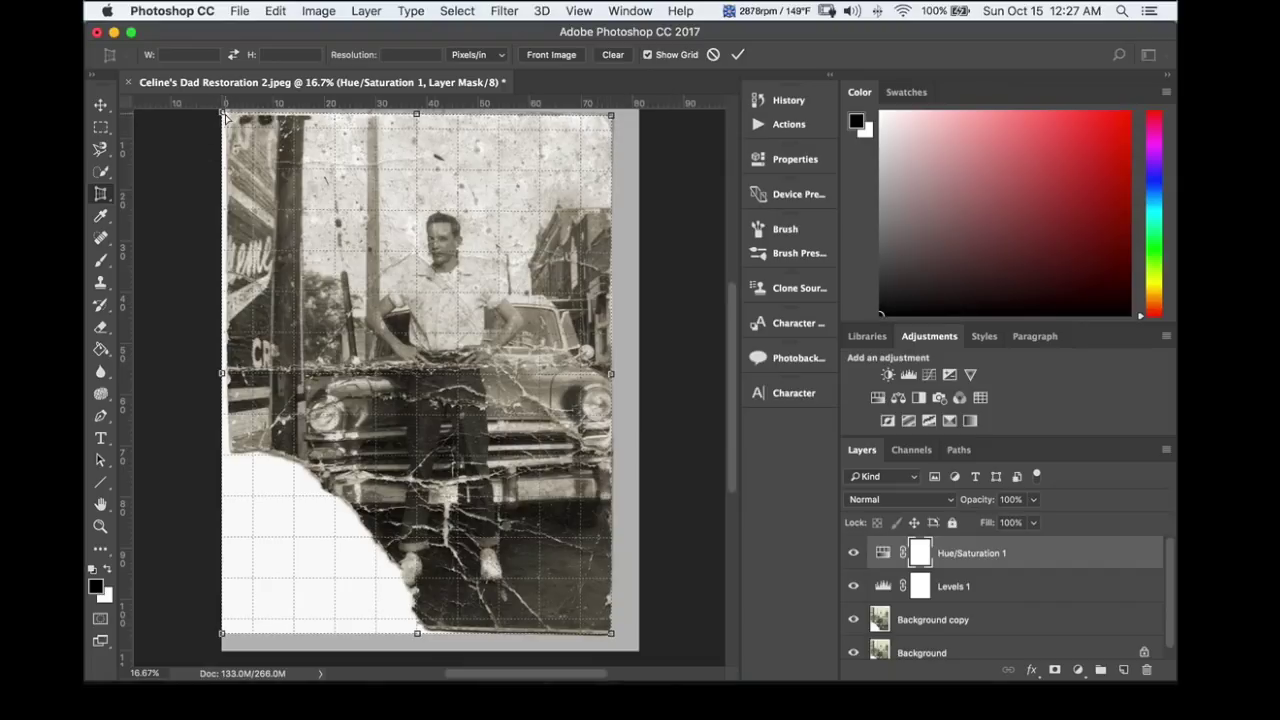
drag(226, 119, 230, 118)
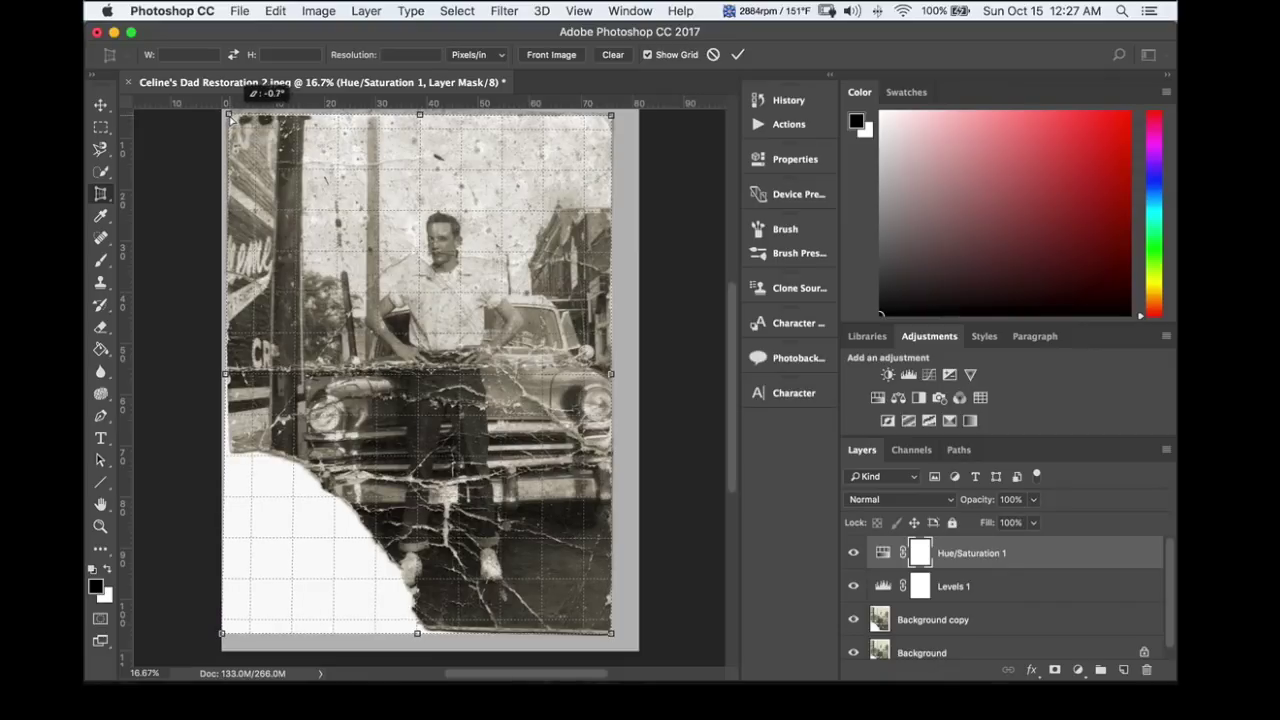
drag(229, 117, 232, 125)
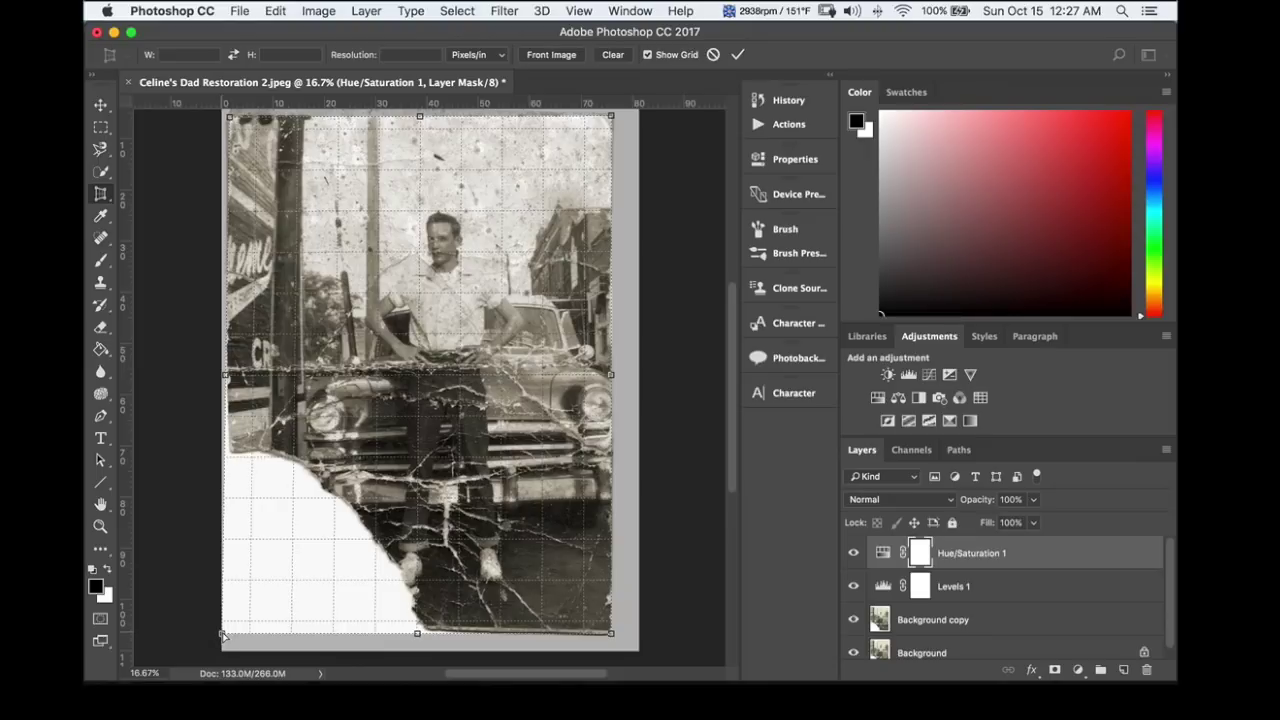
drag(222, 635, 232, 637)
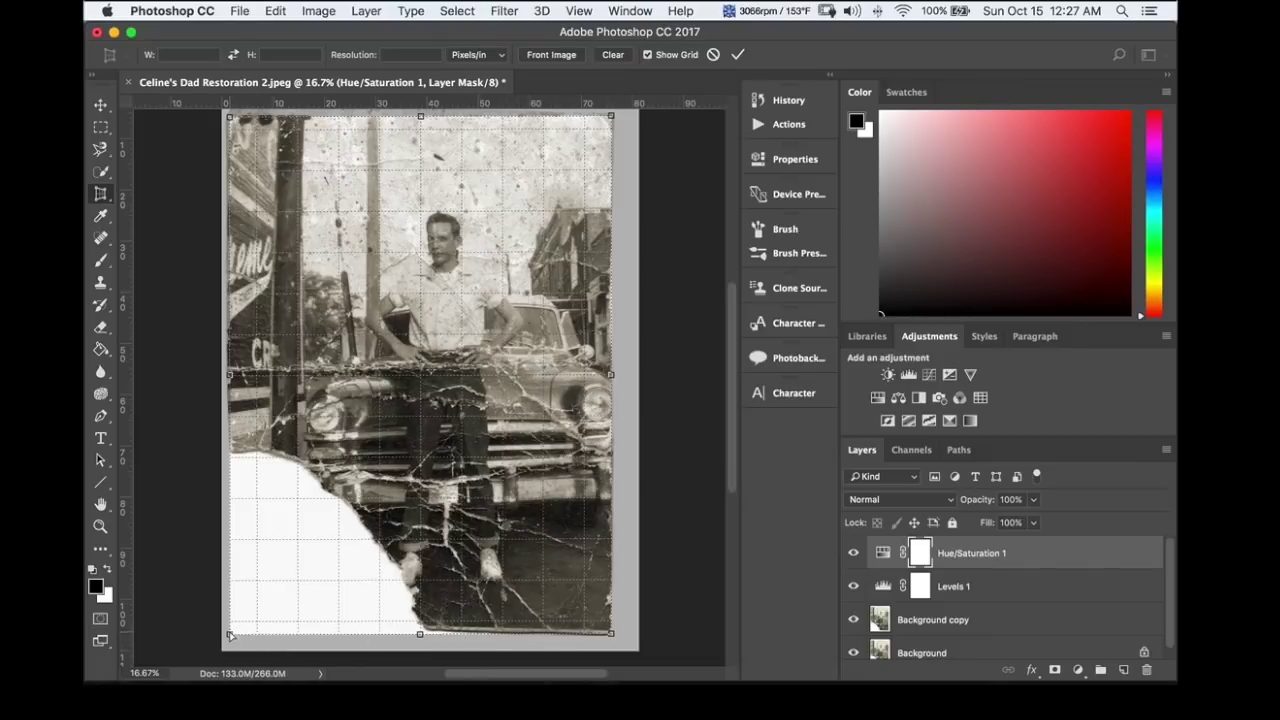
drag(228, 635, 229, 632)
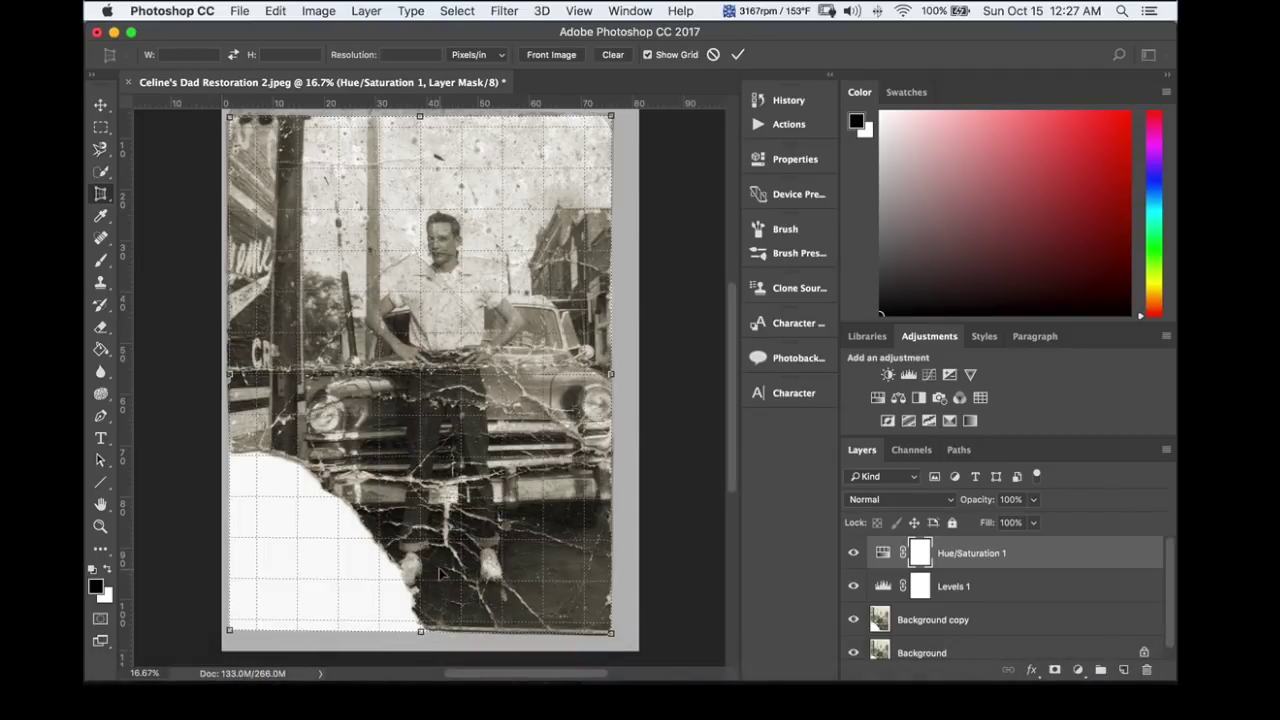
key(Return)
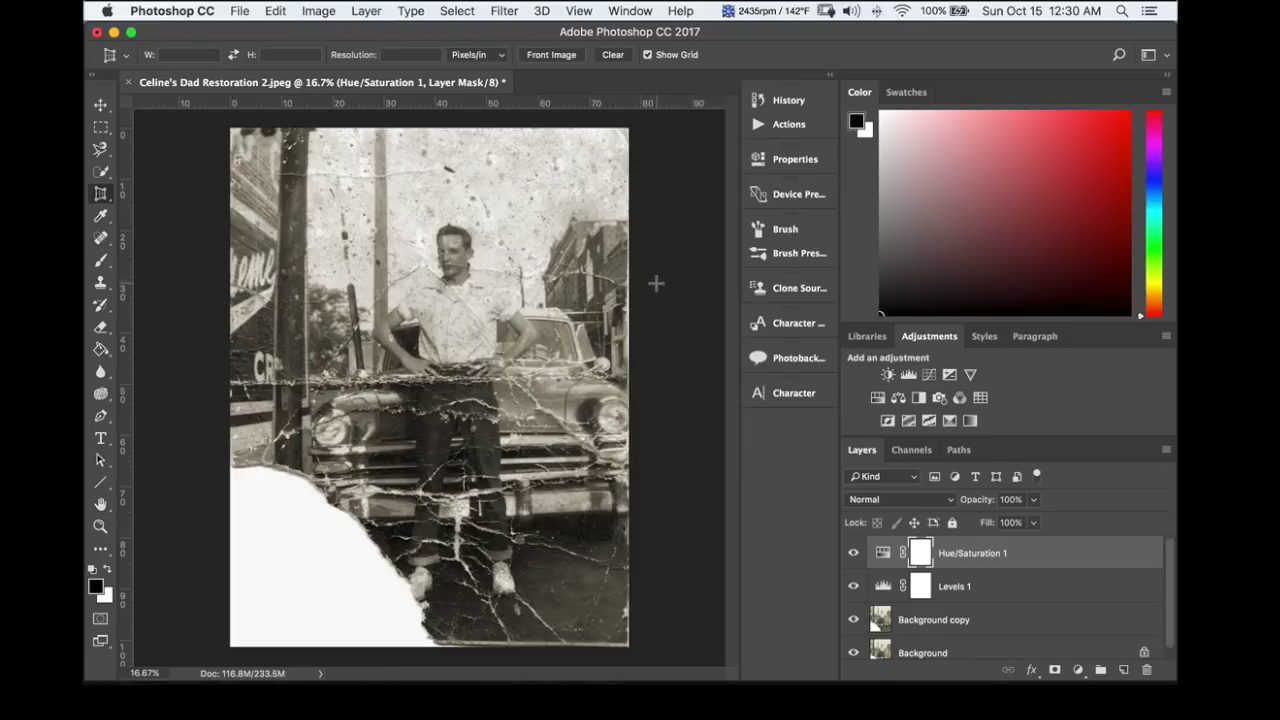
- Examine the cracks and spots across the man's waist, shirt and face at 100% and 200% zoom
key(super+equal)
key(super+equal)
key(super+equal)
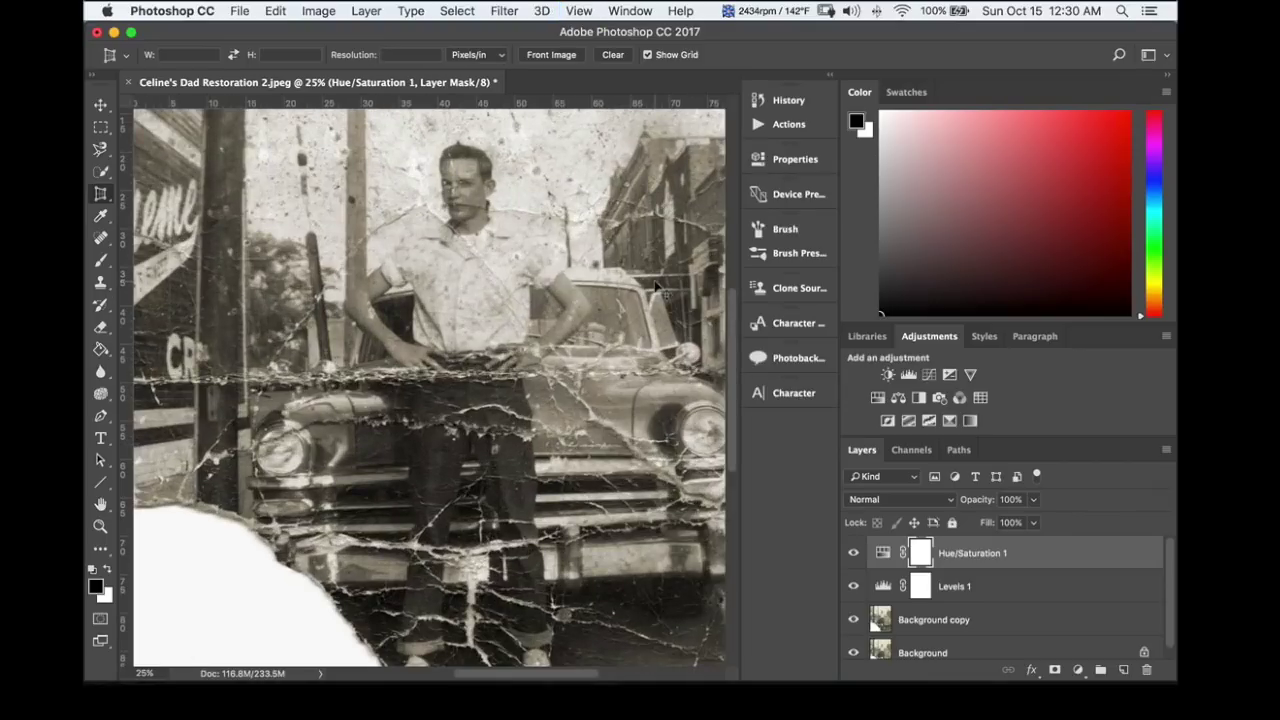
key(super+equal)
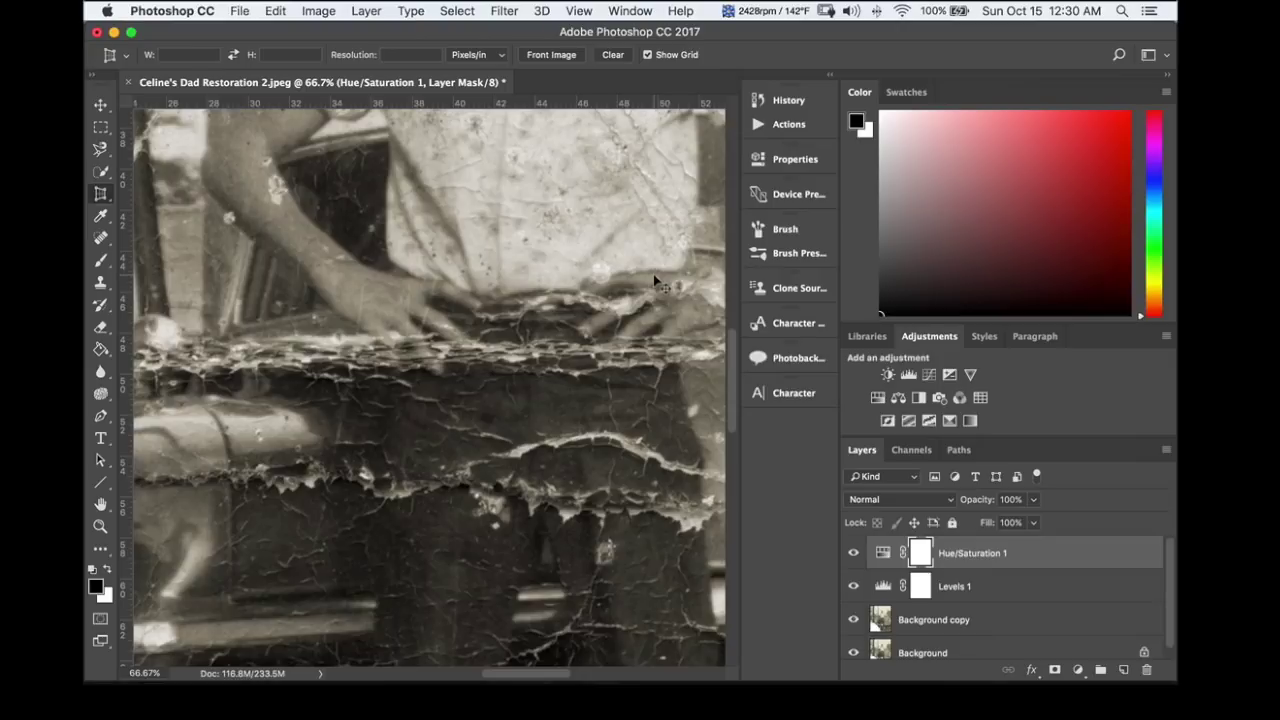
key(super+equal)
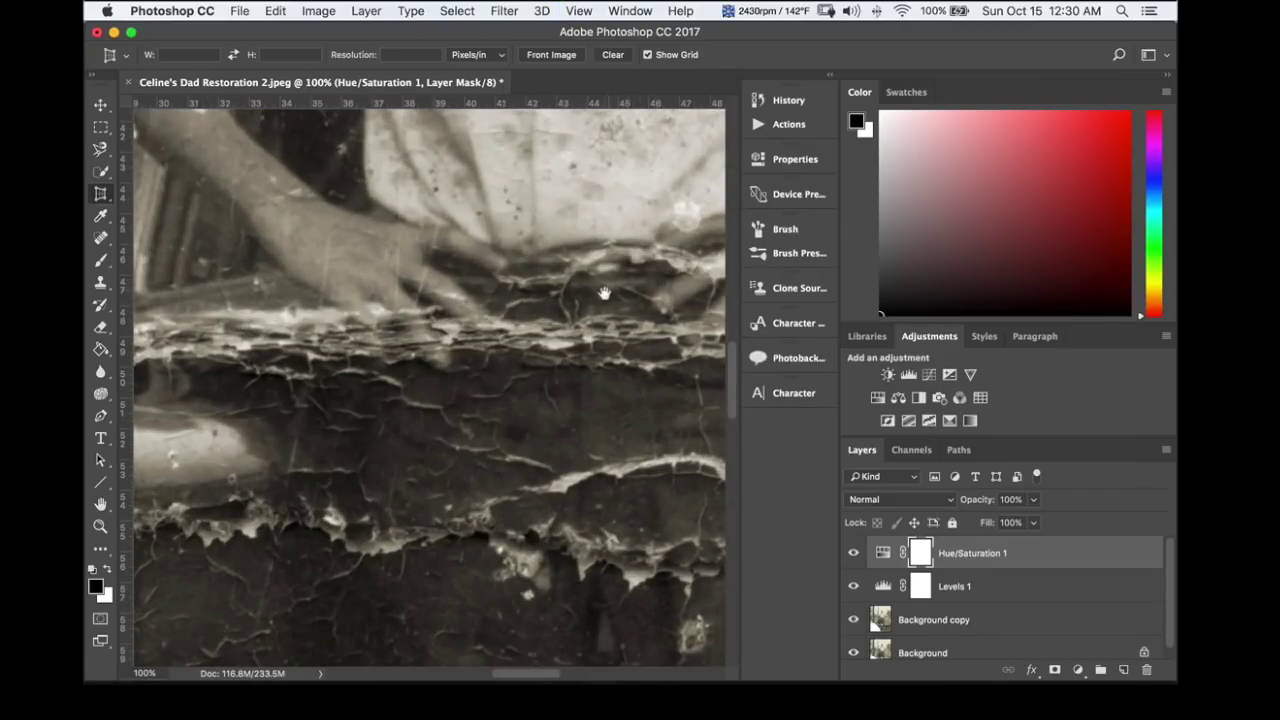
drag(604, 293, 562, 455)
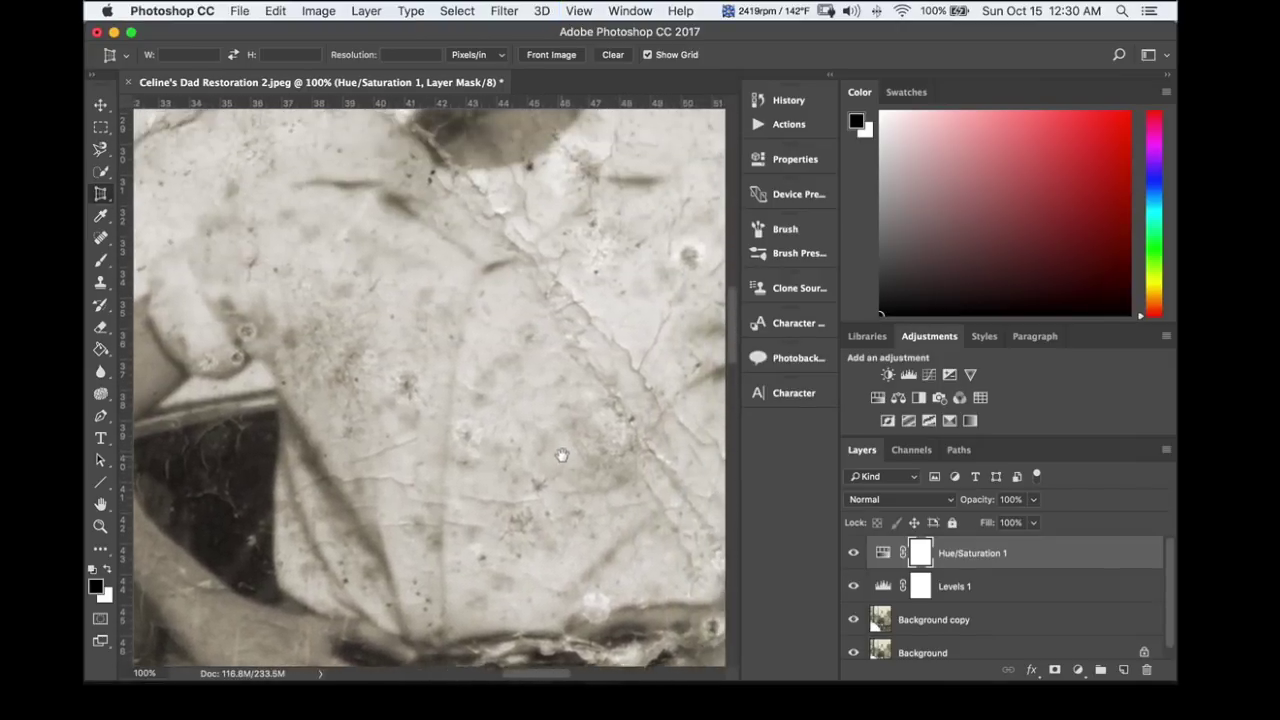
scroll(562, 455, up, 6)
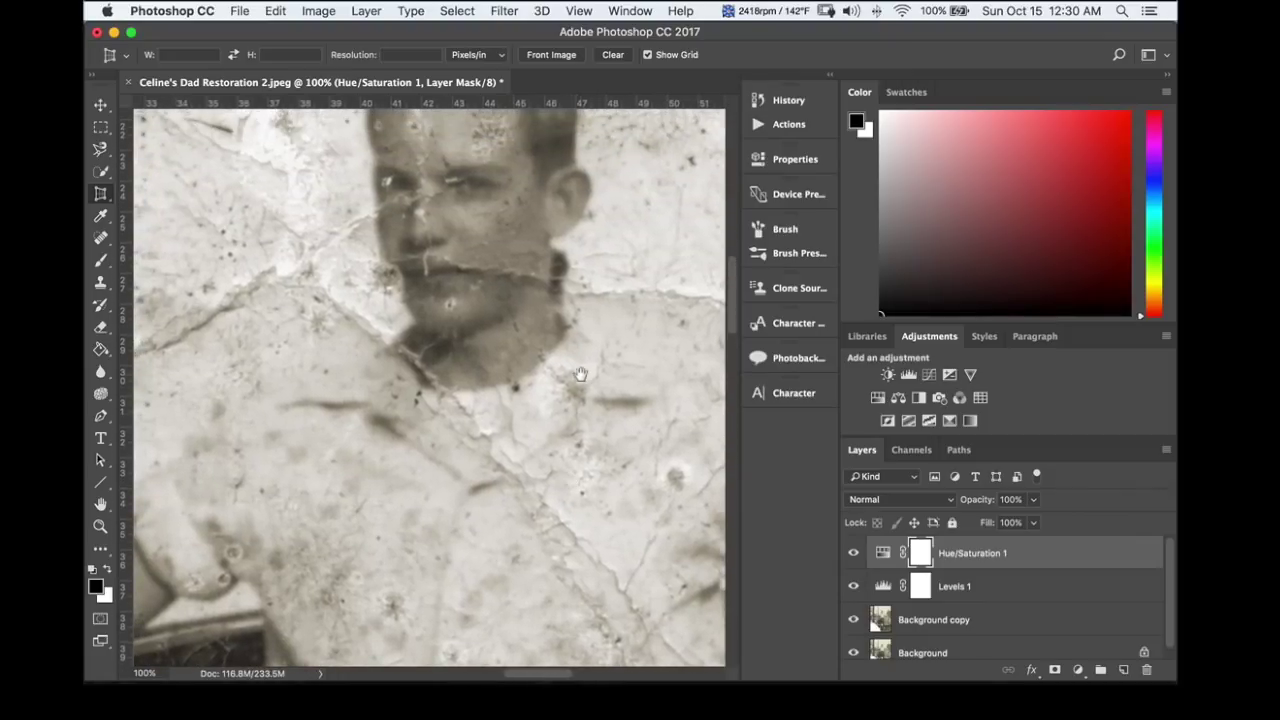
drag(580, 374, 584, 459)
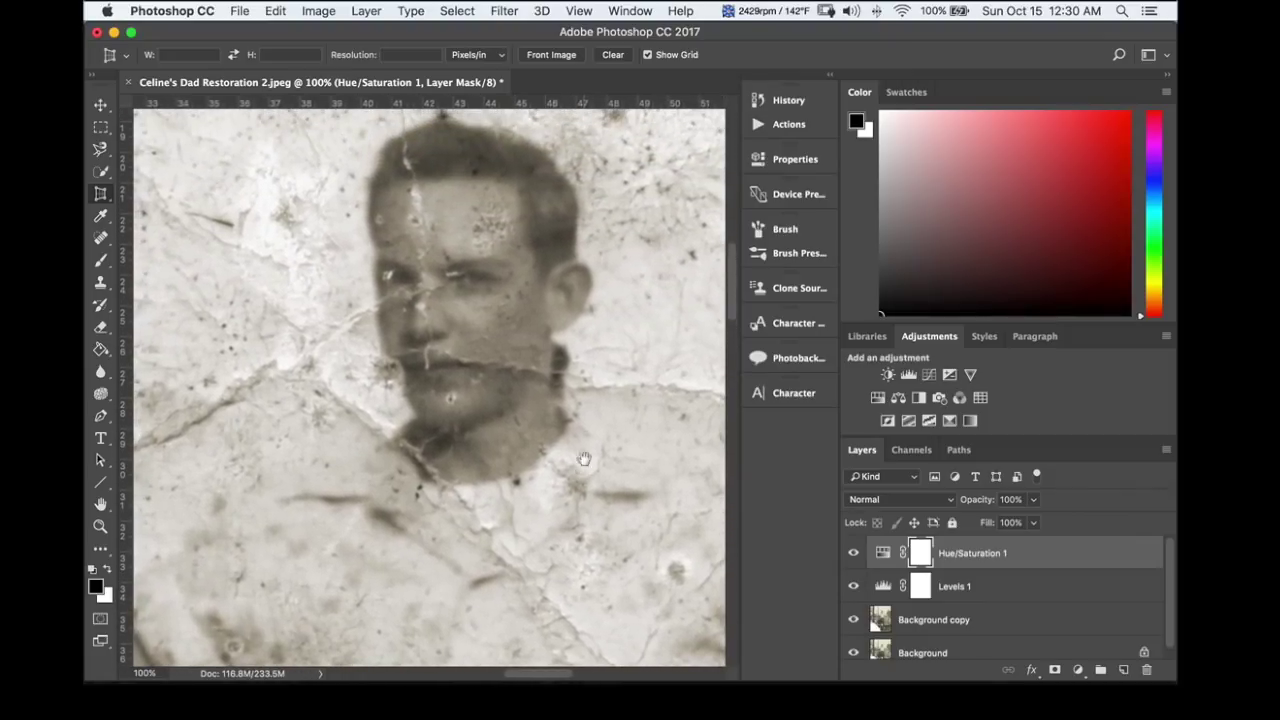
scroll(597, 420, up, 2)
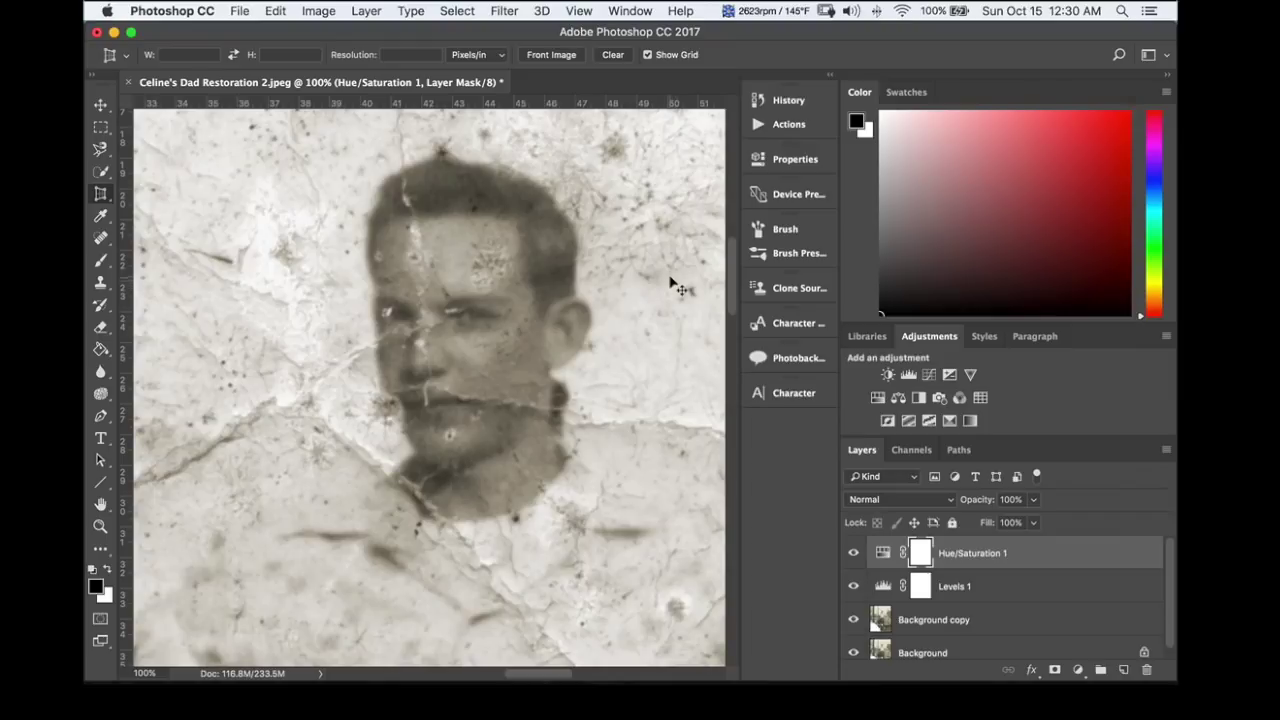
key(super+equal)
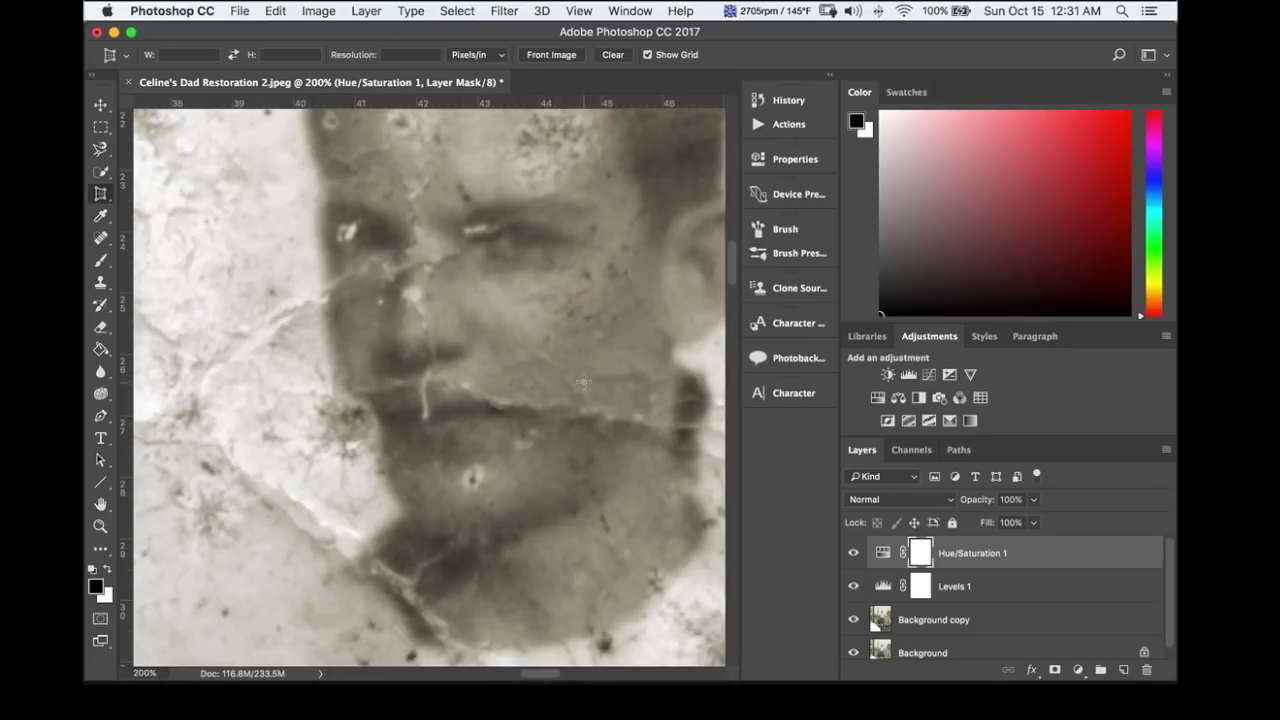
key(space)
drag(598, 386, 559, 583)
drag(495, 388, 440, 420)
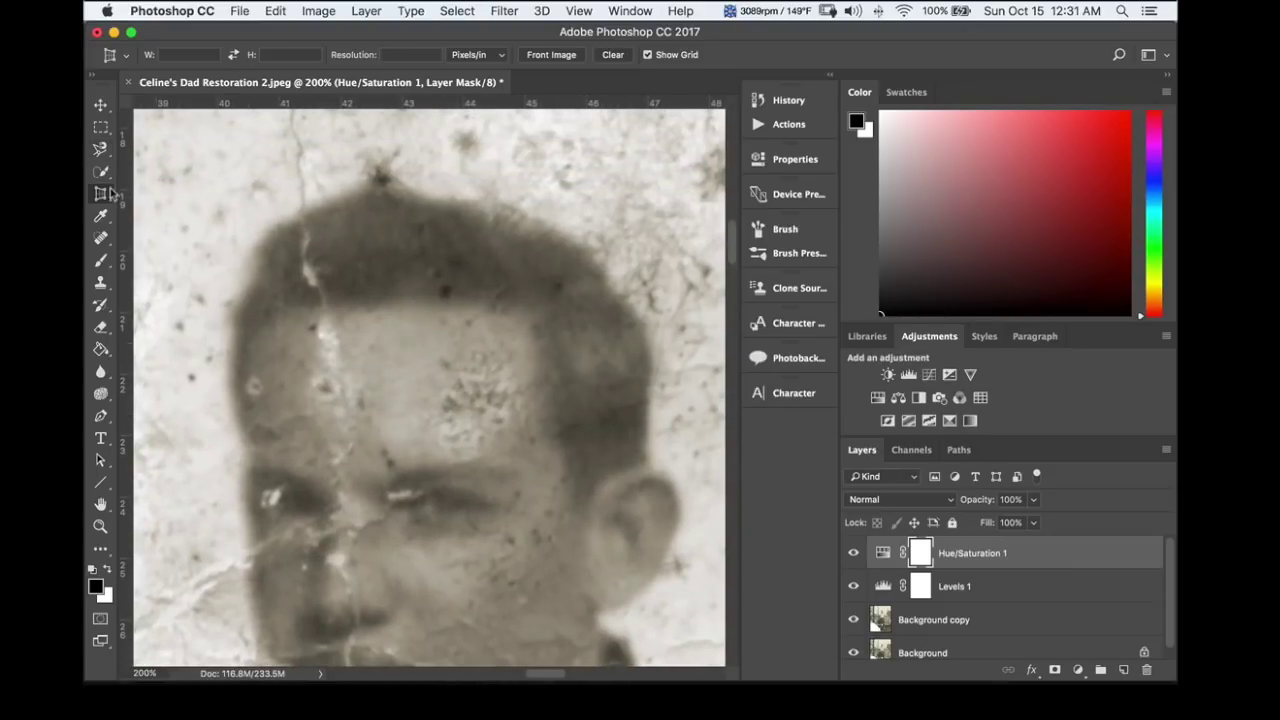
- Heal the crack through the man's hair on the Background copy layer, using the Spot Healing Brush at size 25 with all layers sampled
click(100, 239)
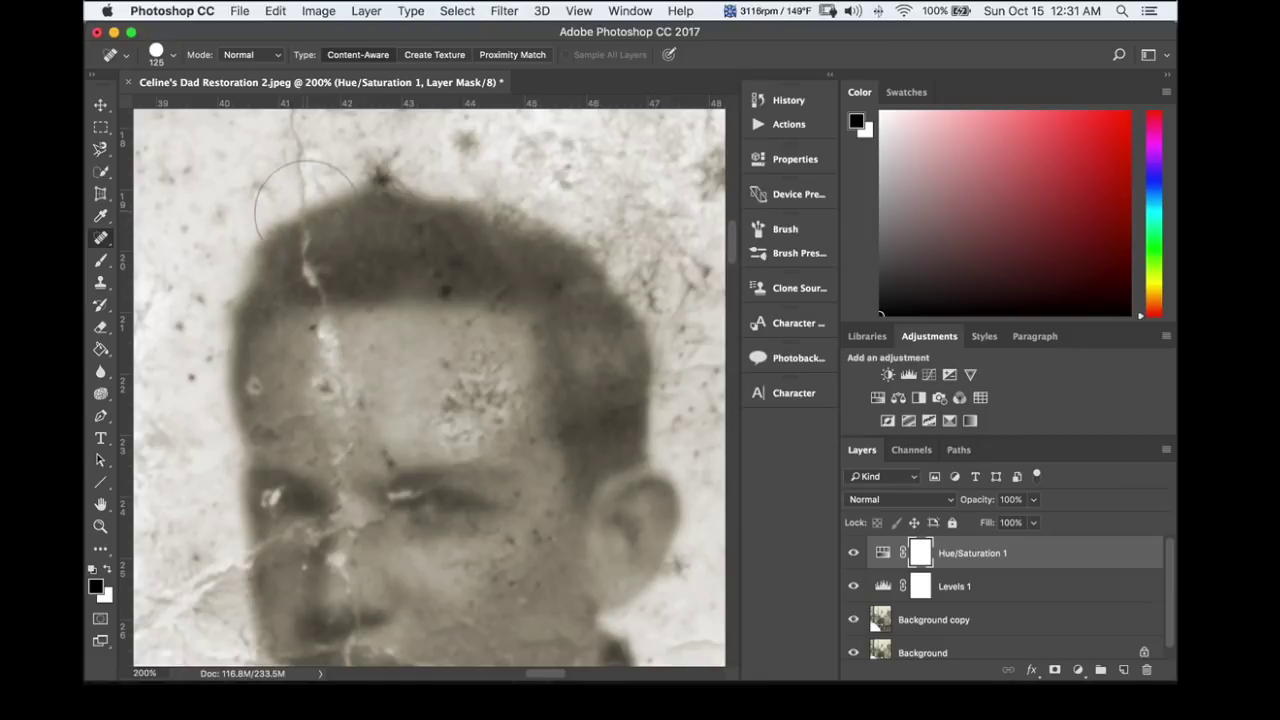
key(bracketleft)
key(bracketleft)
key(bracketleft)
key(bracketleft)
key(bracketleft)
key(bracketleft)
key(bracketleft)
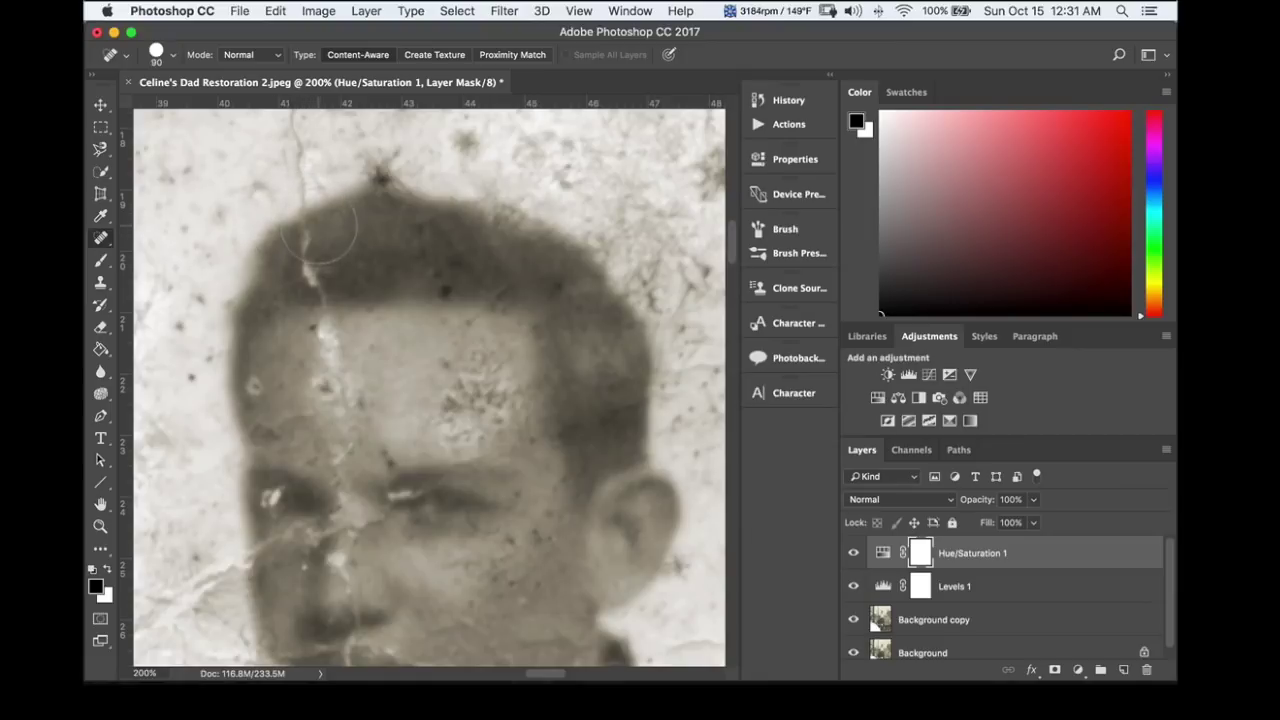
key(bracketleft)
click(918, 621)
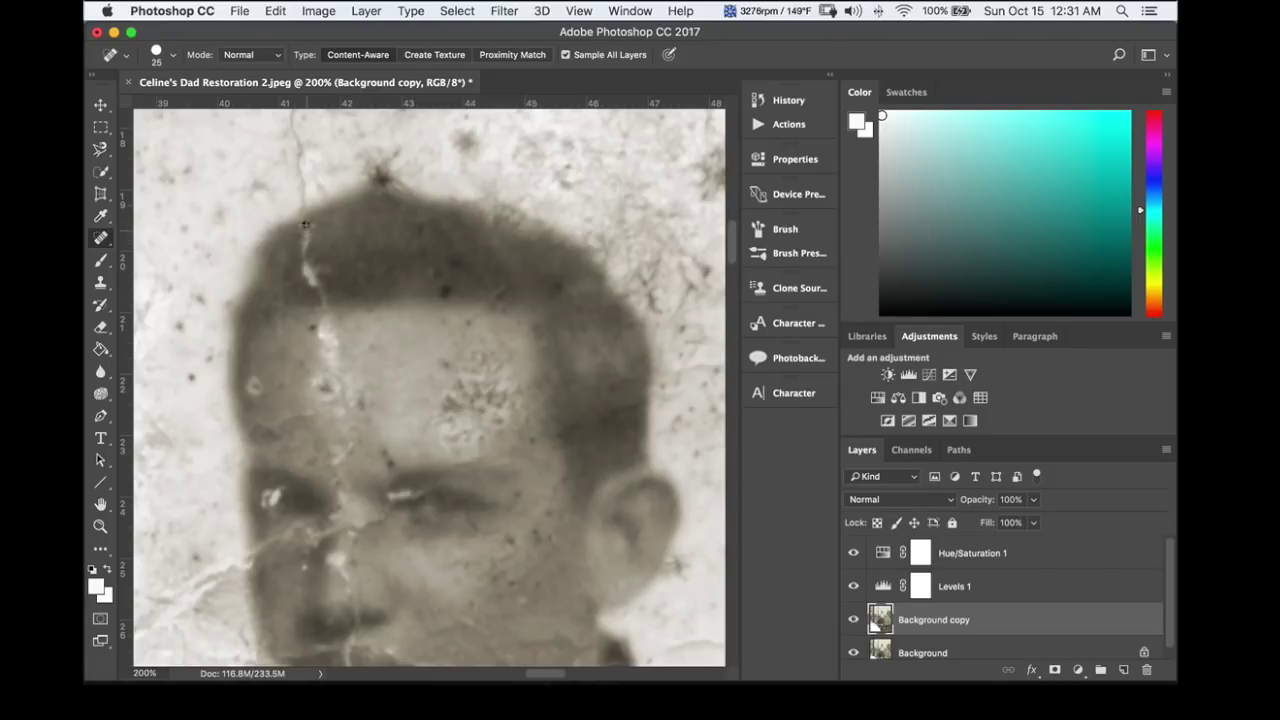
mouse_move(305, 224)
mouse_down()
mouse_move(309, 276)
mouse_move(327, 298)
mouse_up()
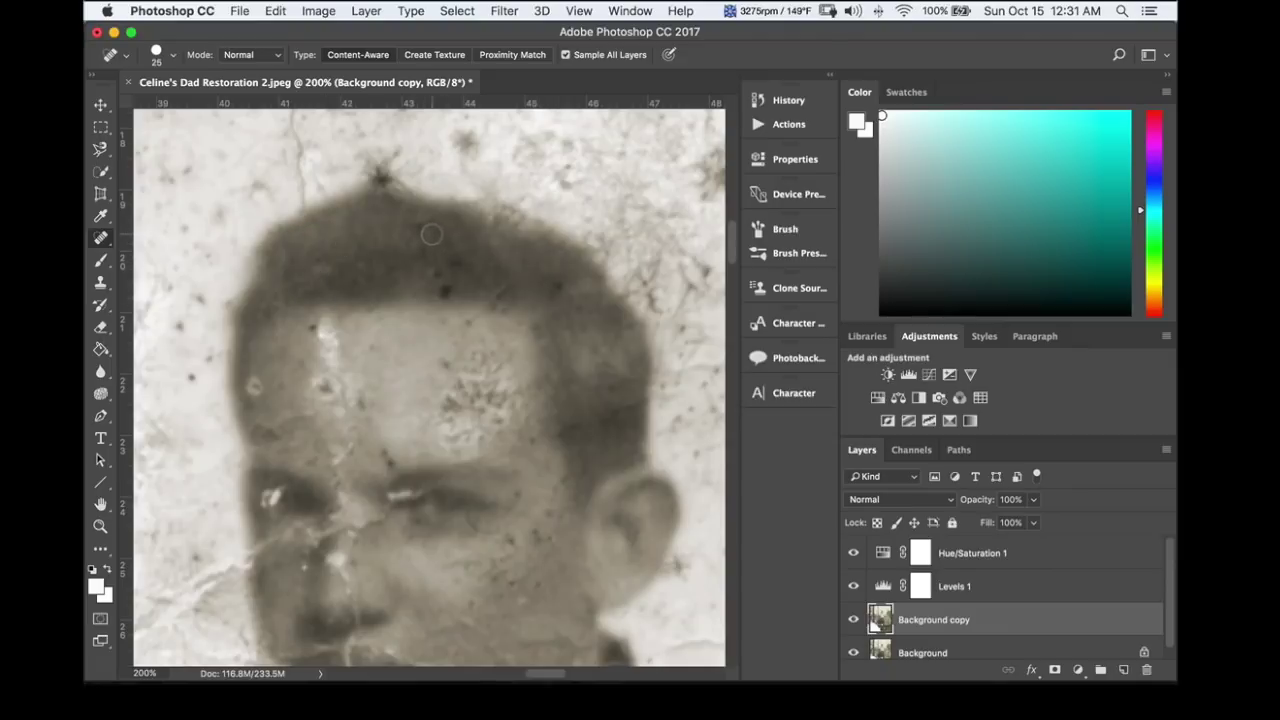
- Heal the dark spots in the middle and on the ear side of the man's hair with the Spot Healing Brush
drag(431, 234, 423, 232)
click(452, 265)
drag(450, 287, 441, 271)
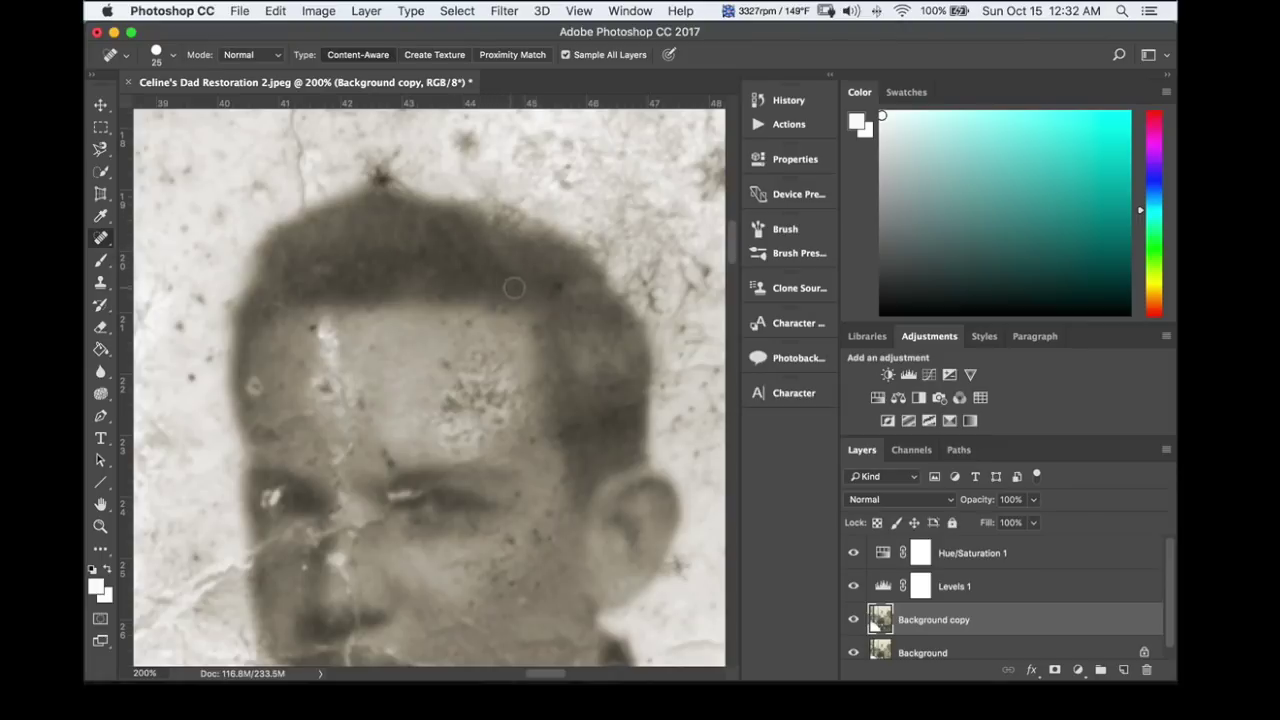
click(556, 283)
click(580, 305)
click(562, 294)
- Heal the small spots and fine crack on the man's forehead and temple, leaving the larger damaged patches
drag(254, 385, 256, 384)
click(310, 328)
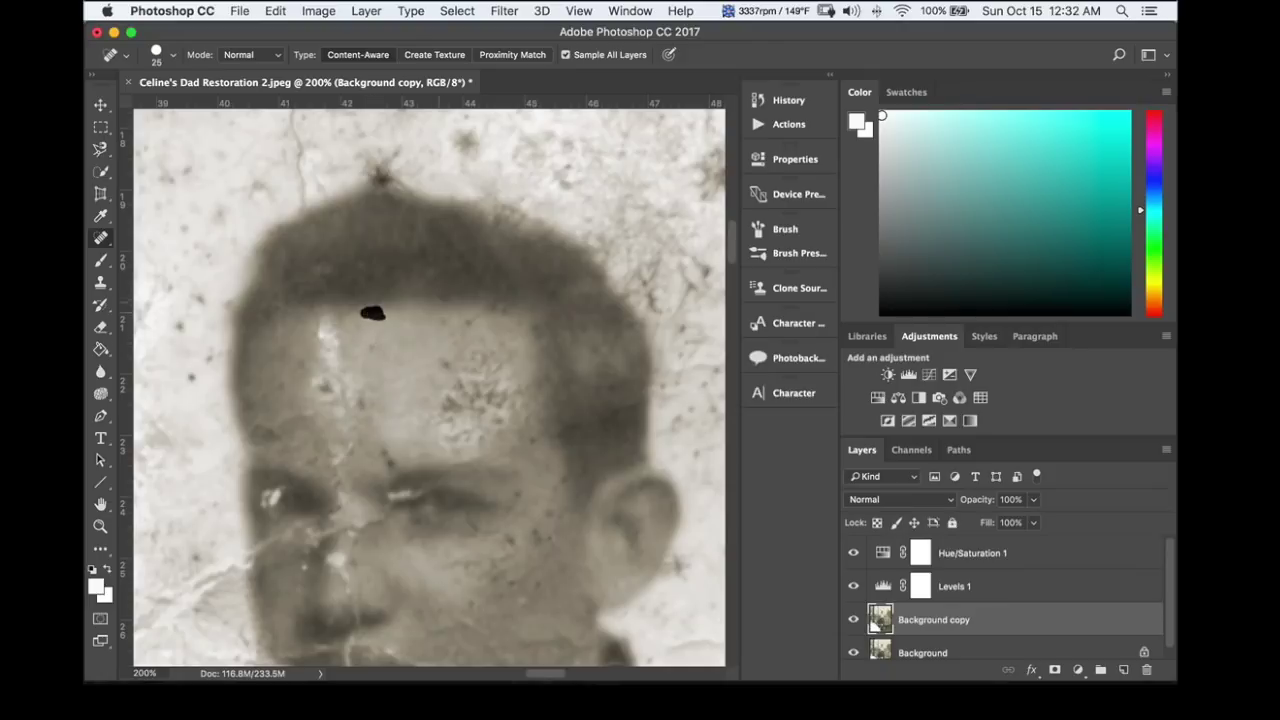
drag(461, 317, 468, 322)
click(443, 366)
click(370, 386)
mouse_move(299, 411)
mouse_down()
mouse_move(268, 428)
mouse_move(254, 420)
mouse_move(256, 436)
mouse_up()
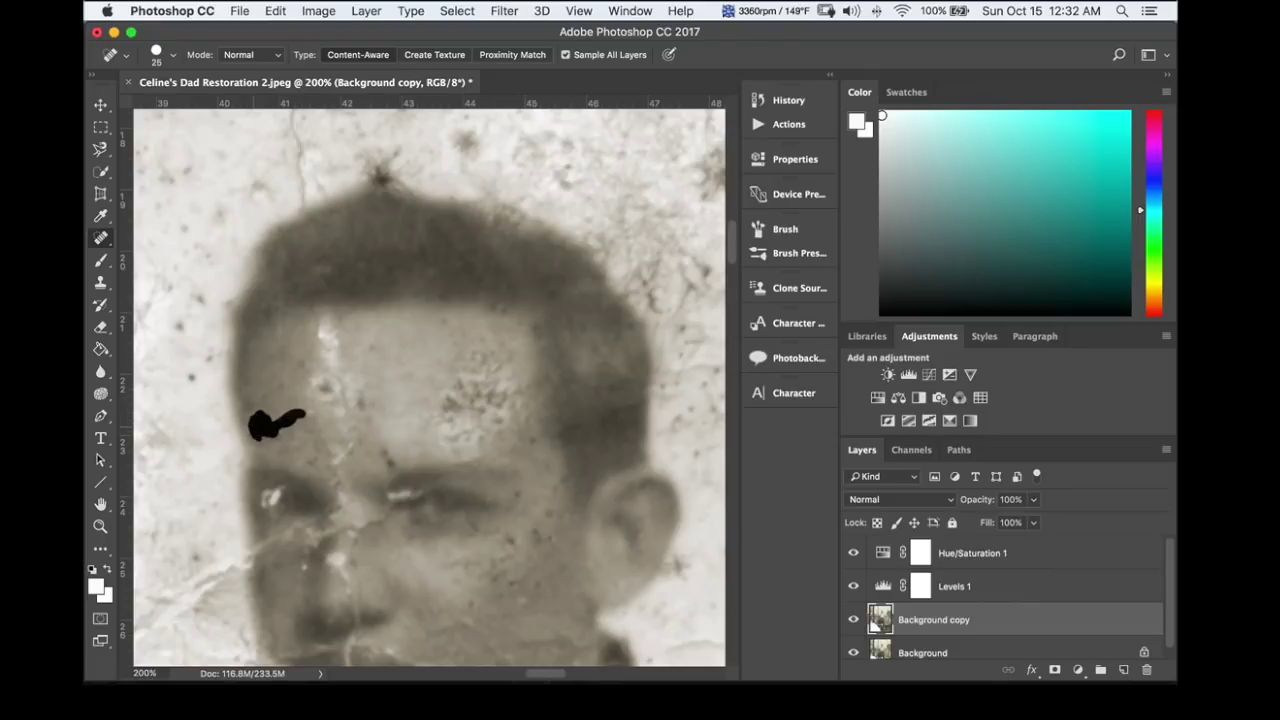
click(274, 392)
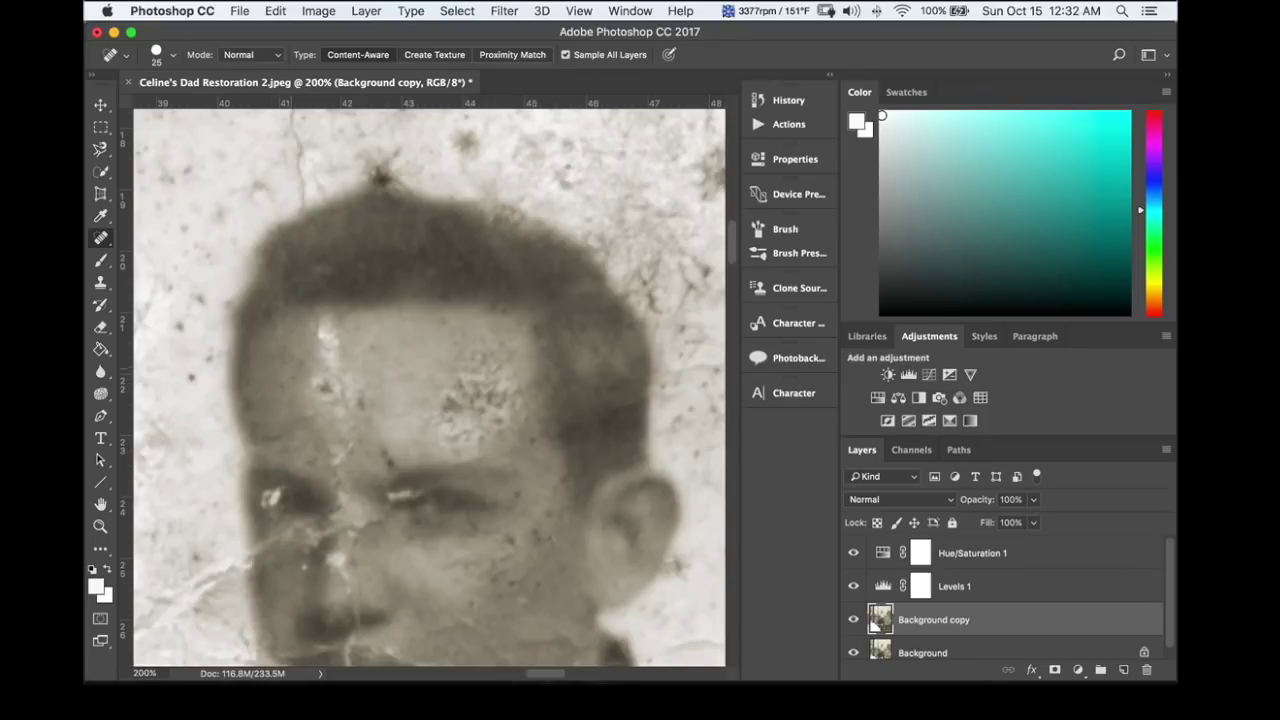
- Heal the remaining fine crack and small spots on the lower forehead and above the eyebrows with the Spot Healing Brush
drag(361, 410, 359, 395)
mouse_move(390, 447)
mouse_down()
mouse_move(418, 436)
mouse_move(389, 470)
mouse_up()
drag(575, 521, 615, 347)
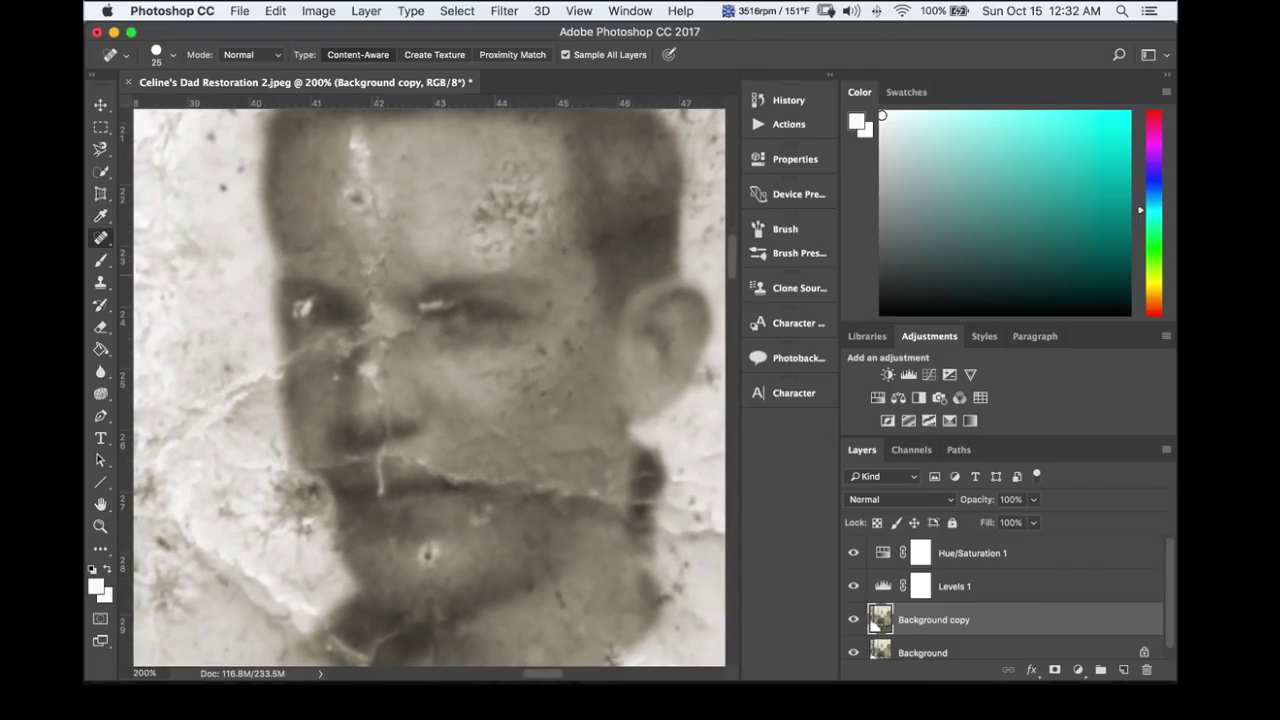
mouse_move(377, 255)
mouse_down()
mouse_move(345, 272)
mouse_move(303, 246)
mouse_up()
mouse_move(362, 190)
mouse_down()
mouse_move(348, 217)
mouse_move(314, 191)
mouse_up()
click(333, 174)
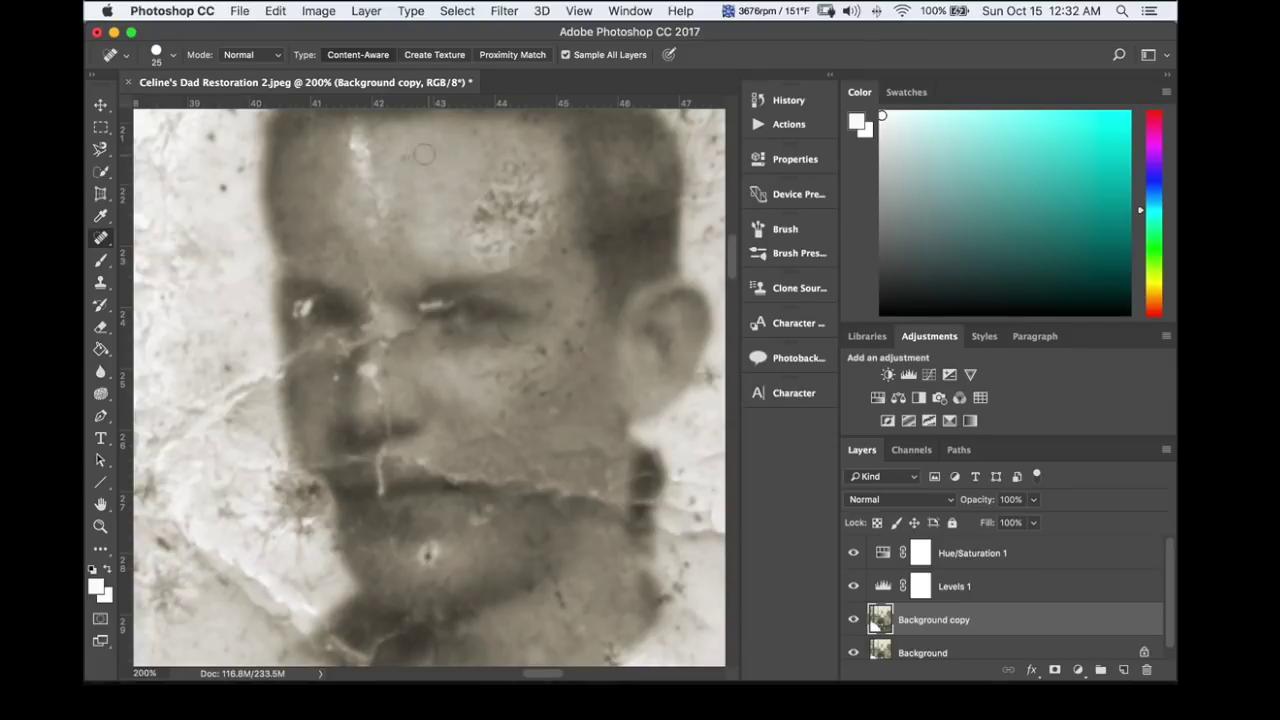
- Heal the small spots on the upper forehead, the ear-side temple and the cheek beneath the eye
drag(418, 160, 388, 160)
drag(466, 136, 478, 130)
drag(560, 242, 574, 262)
click(555, 304)
drag(496, 324, 520, 344)
drag(535, 362, 490, 378)
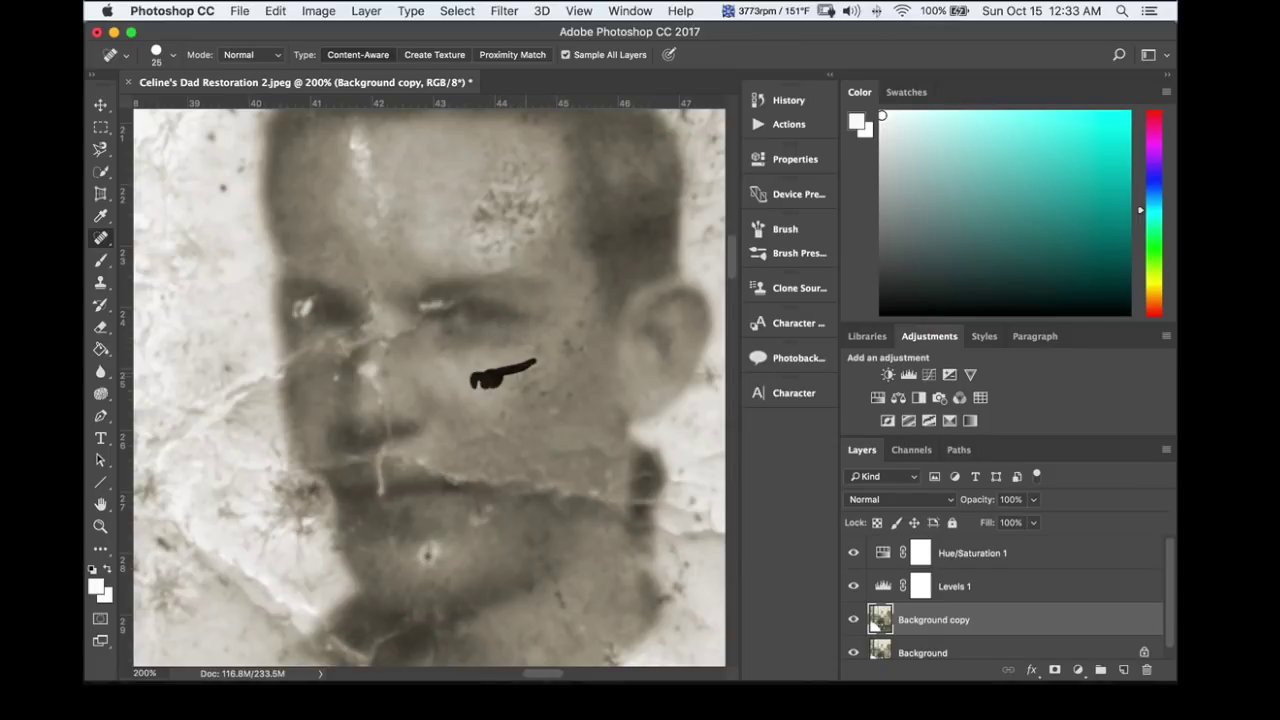
click(526, 375)
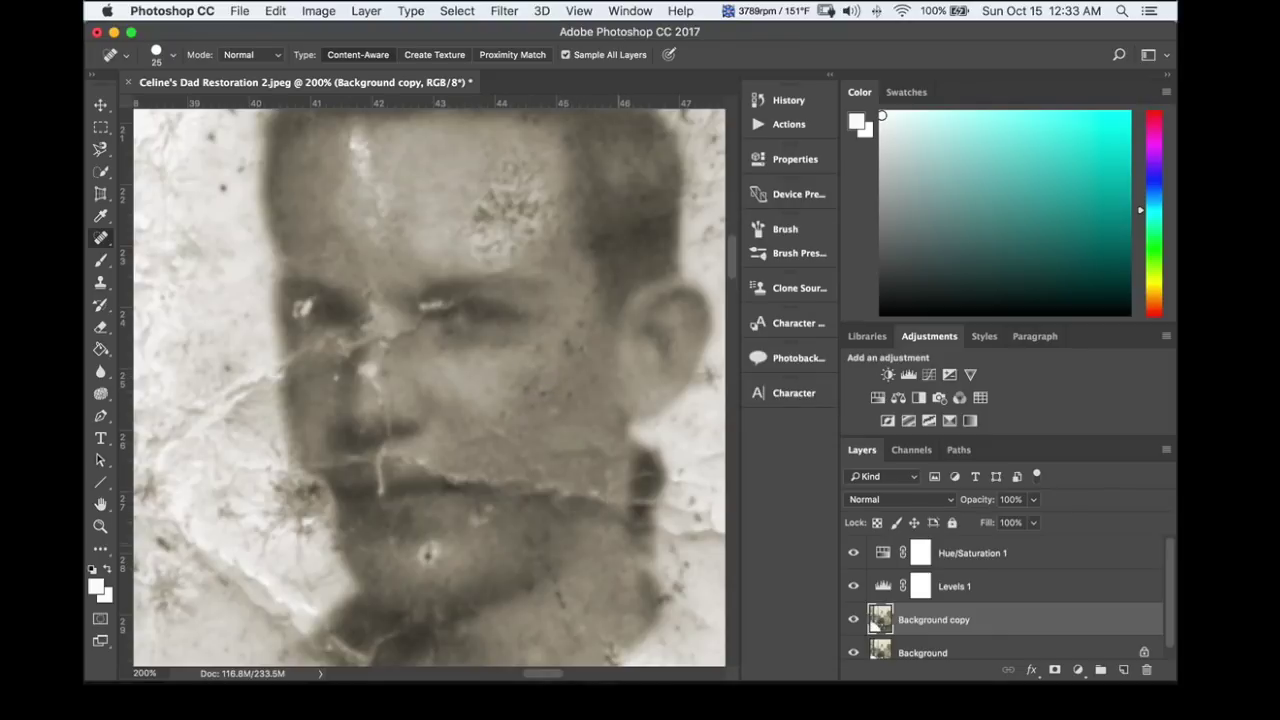
- Heal the white crack running down the man's nose and through the nostril shadow
drag(597, 603, 609, 454)
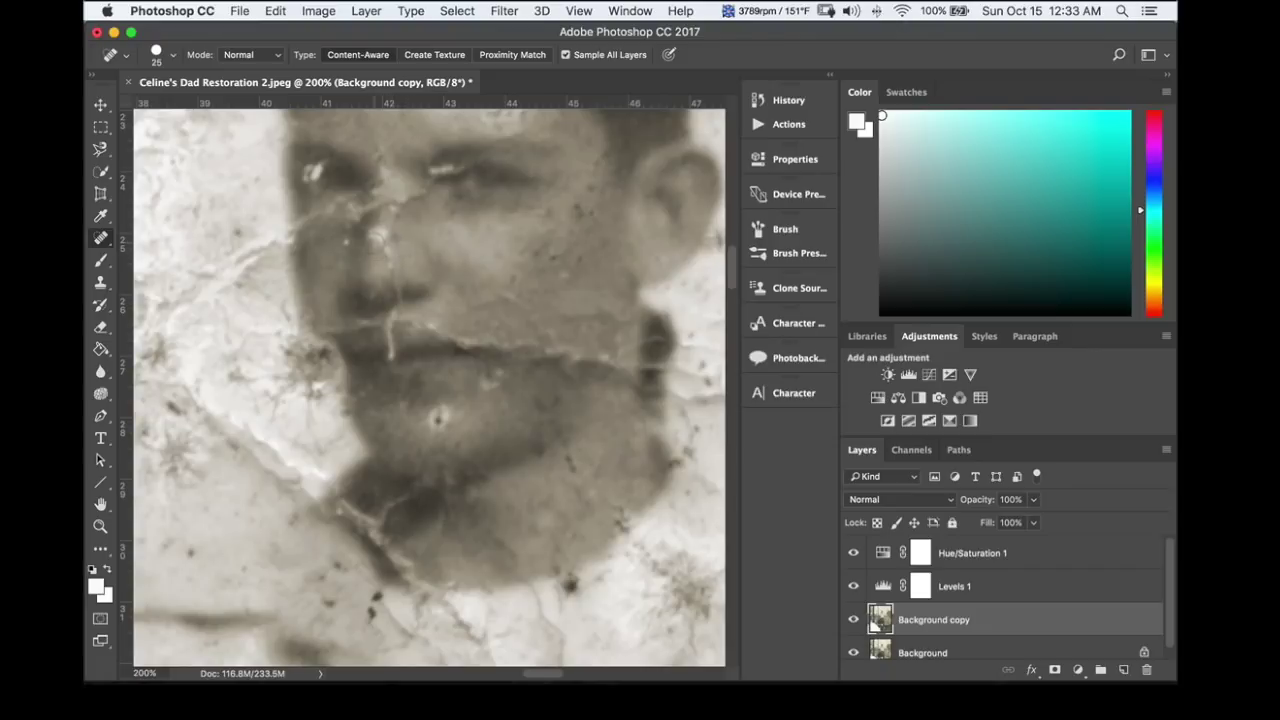
mouse_move(370, 252)
mouse_down()
mouse_move(378, 226)
mouse_move(373, 236)
mouse_move(396, 234)
mouse_up()
drag(395, 292, 396, 292)
drag(395, 289, 397, 291)
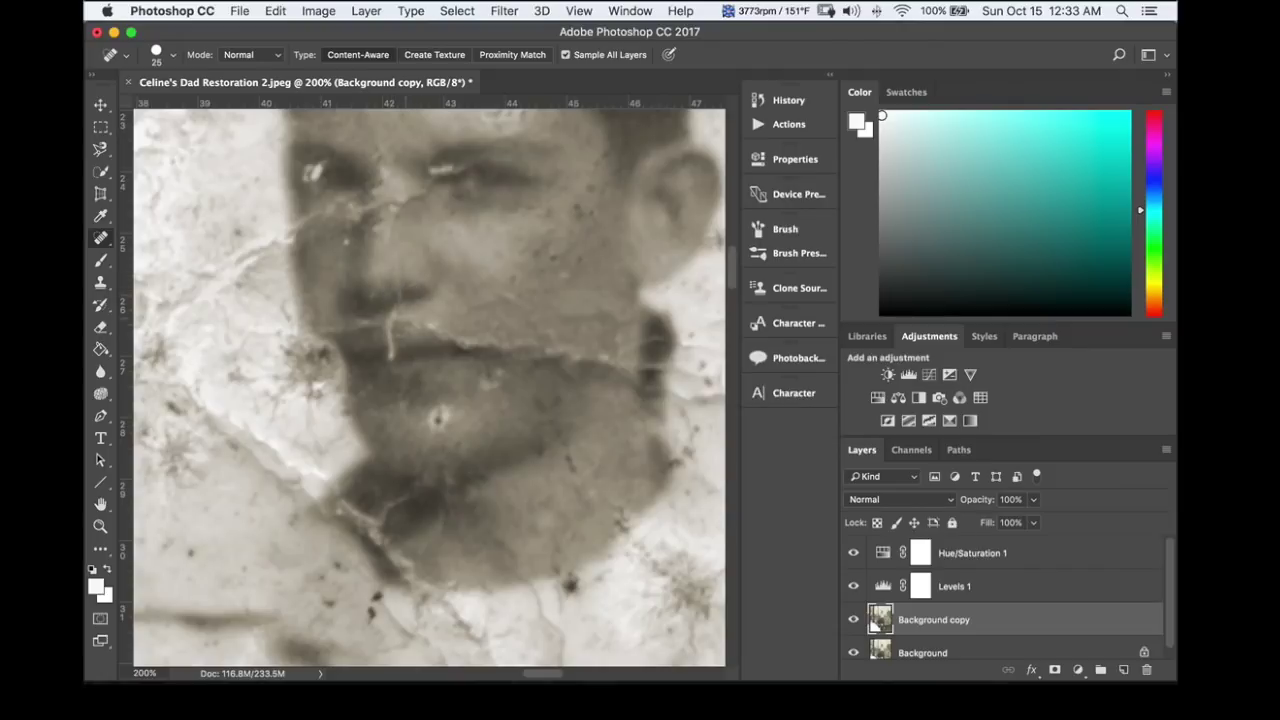
click(404, 294)
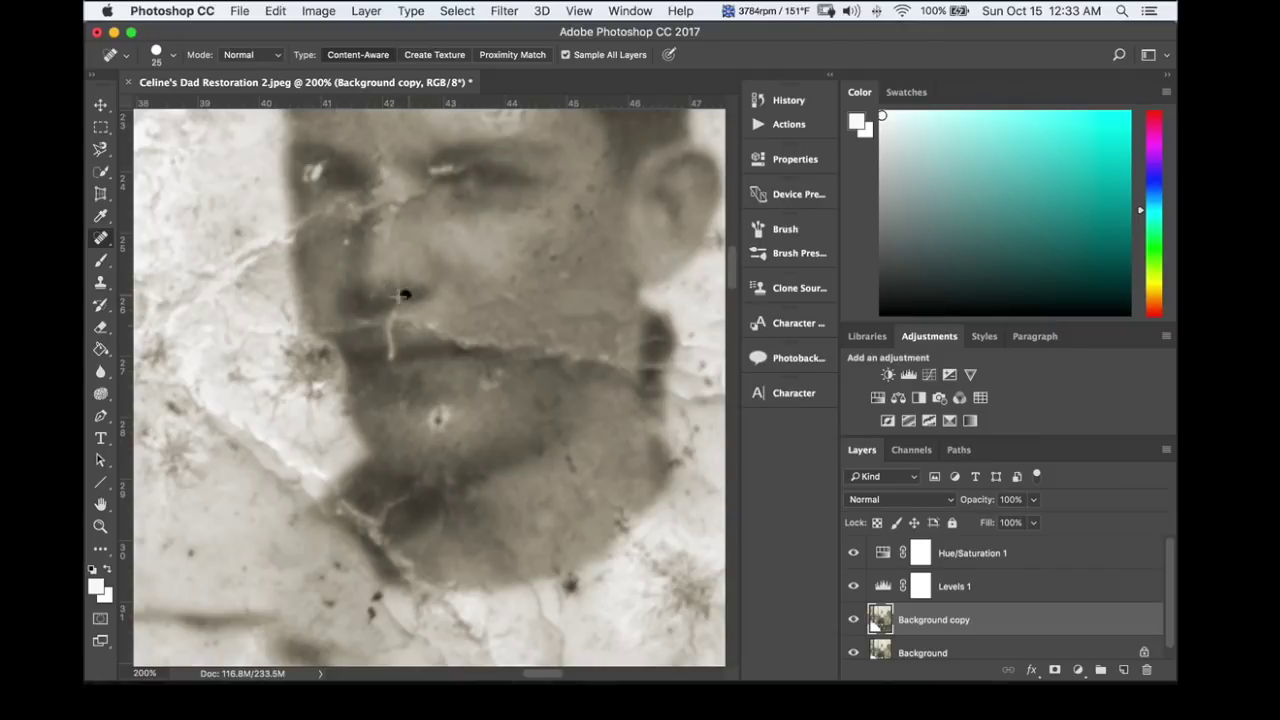
- Heal the spots beside the mouth and the dark specks across the ear-side cheek
click(381, 389)
click(536, 253)
click(593, 190)
click(581, 215)
click(567, 318)
mouse_move(476, 307)
mouse_down()
mouse_move(512, 296)
mouse_move(549, 337)
mouse_up()
- Heal the crack crossing the dark area below the man's ear
drag(660, 338, 652, 362)
click(649, 341)
click(649, 369)
click(654, 369)
click(645, 365)
drag(657, 335, 650, 368)
- Heal the white-rimmed spot on the chin and the dark spots along the jaw and neck
mouse_move(440, 417)
mouse_down()
mouse_move(431, 423)
mouse_move(446, 419)
mouse_up()
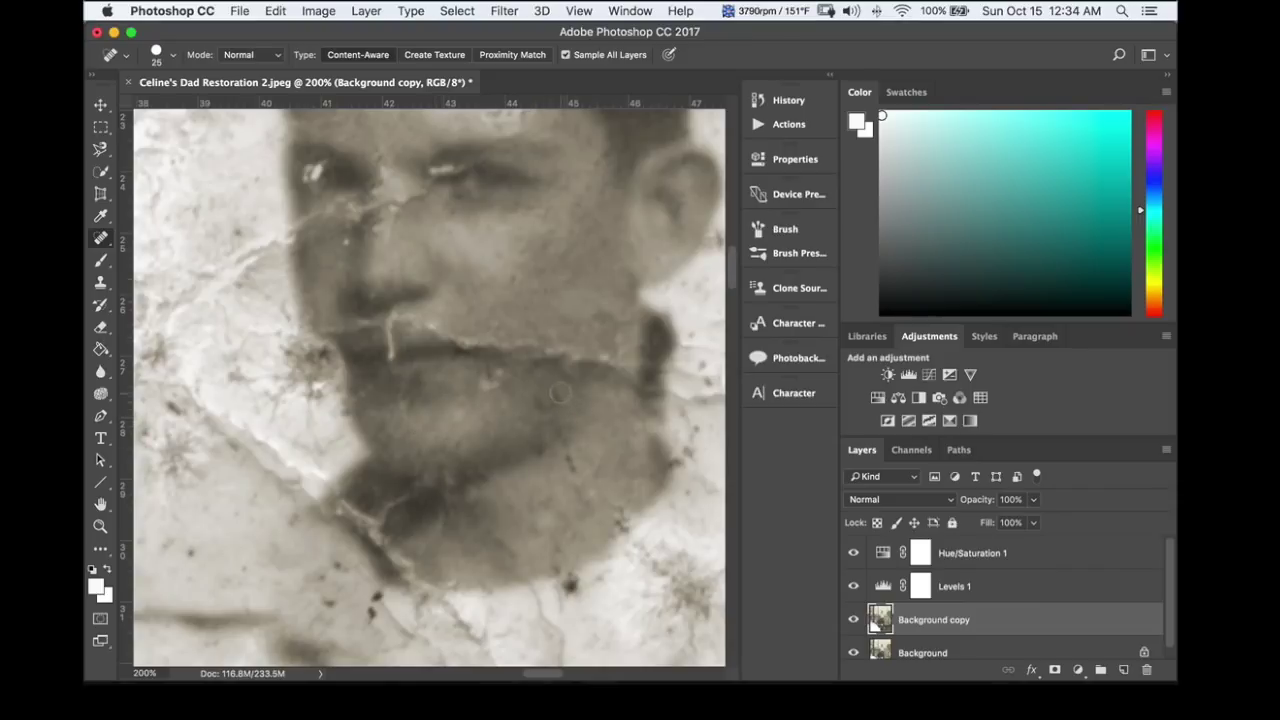
drag(560, 394, 545, 405)
mouse_move(595, 553)
mouse_down()
mouse_move(642, 509)
mouse_move(616, 532)
mouse_move(625, 511)
mouse_move(638, 510)
mouse_up()
mouse_move(558, 417)
mouse_down()
mouse_move(578, 500)
mouse_move(592, 508)
mouse_up()
mouse_move(490, 534)
mouse_down()
mouse_move(508, 552)
mouse_move(456, 582)
mouse_up()
click(454, 579)
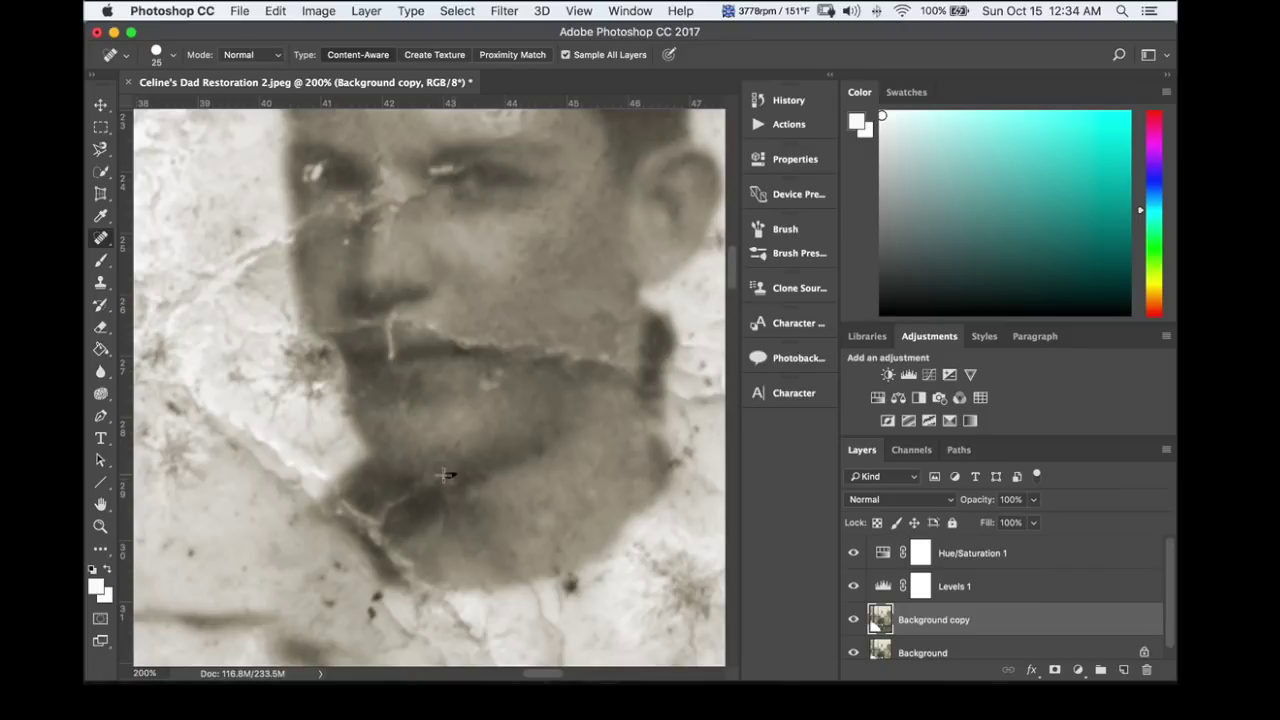
- Heal the spot below the lips and the crack running from the mouth corner across the lower cheek
drag(495, 386, 492, 372)
drag(610, 350, 628, 405)
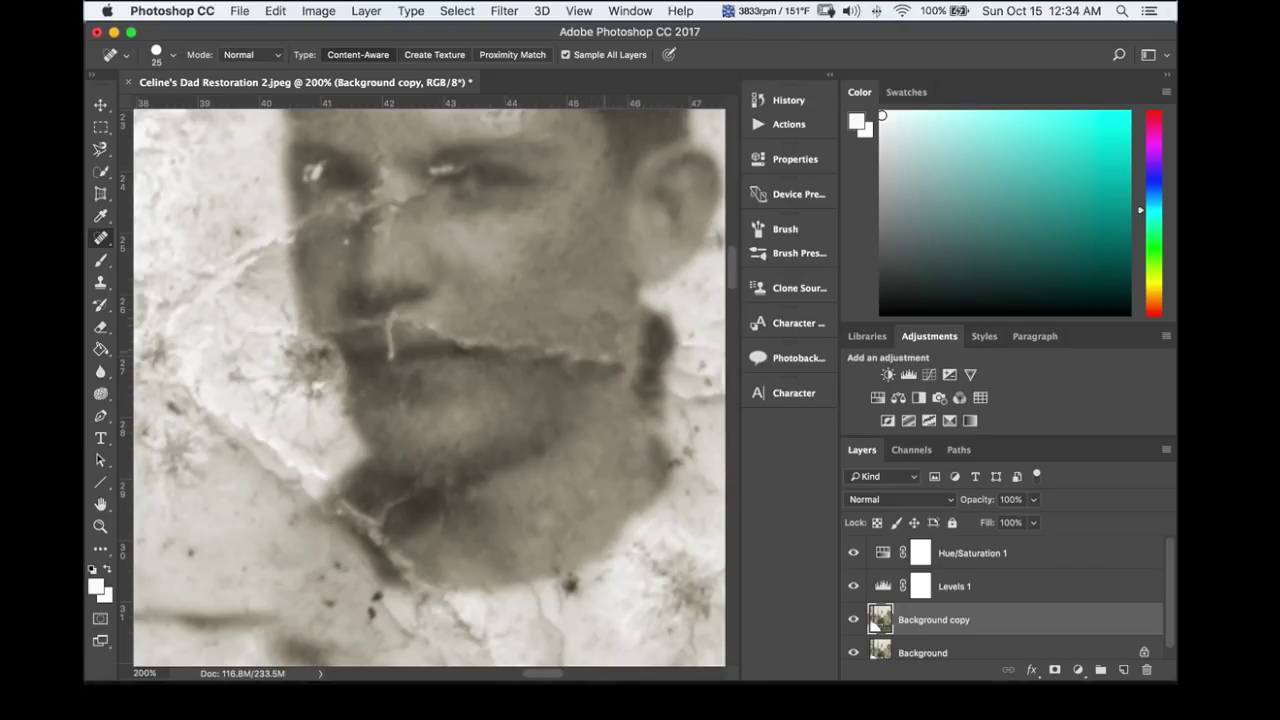
mouse_move(564, 376)
mouse_down()
mouse_move(552, 356)
mouse_move(620, 374)
mouse_up()
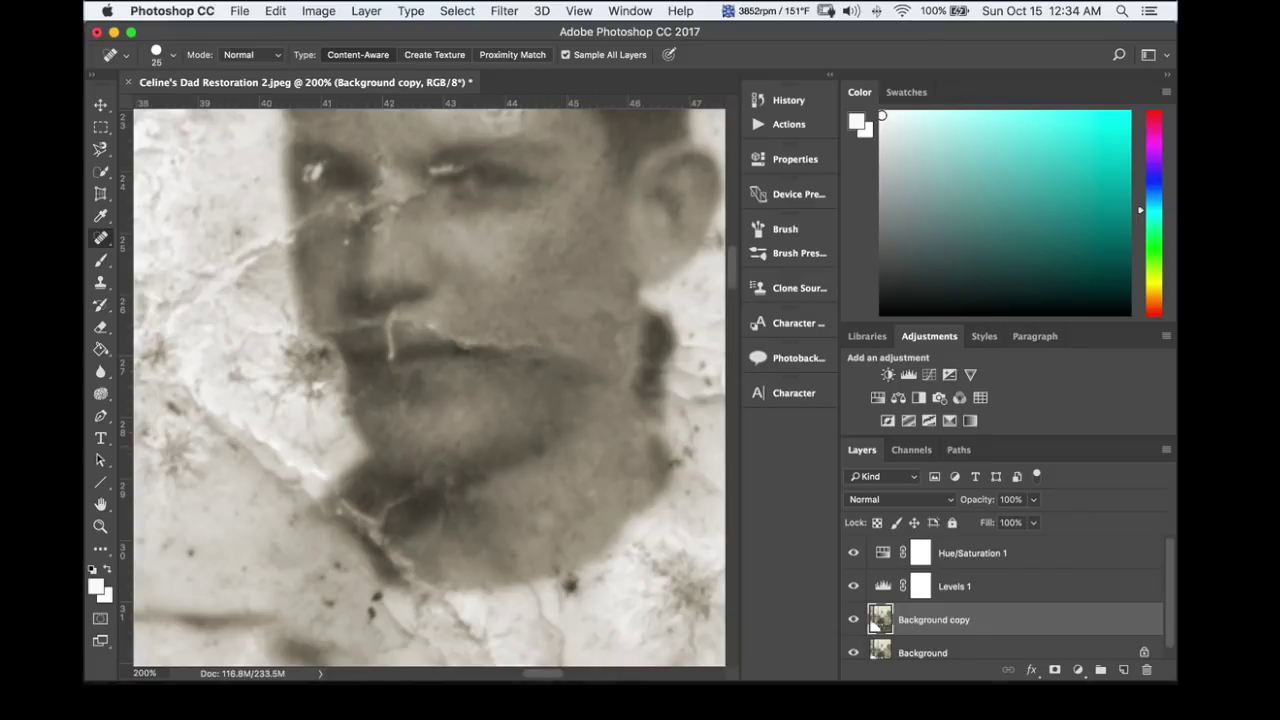
mouse_move(505, 362)
mouse_down()
mouse_move(510, 345)
mouse_move(576, 374)
mouse_up()
mouse_move(568, 326)
mouse_down()
mouse_move(571, 340)
mouse_move(547, 352)
mouse_up()
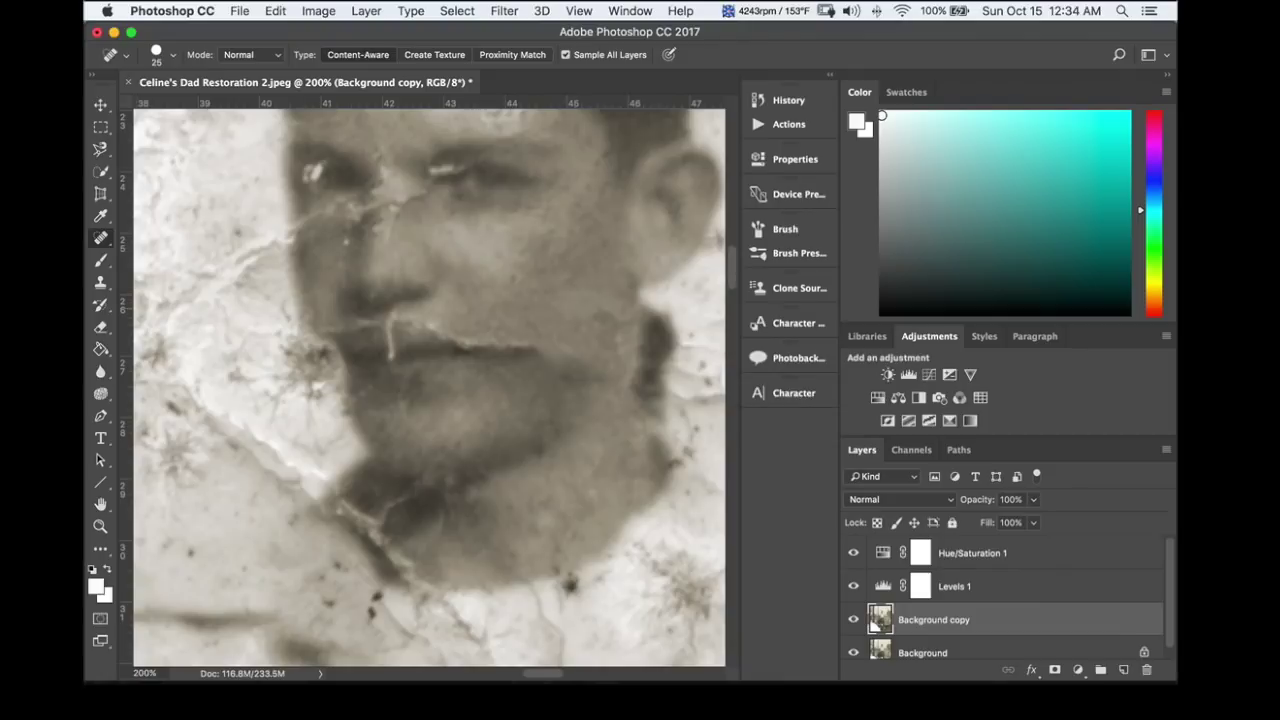
- Clone over the crack end at the mouth corner with the Clone Stamp at size 30, Normal mode, 50% opacity and 48% flow
click(100, 283)
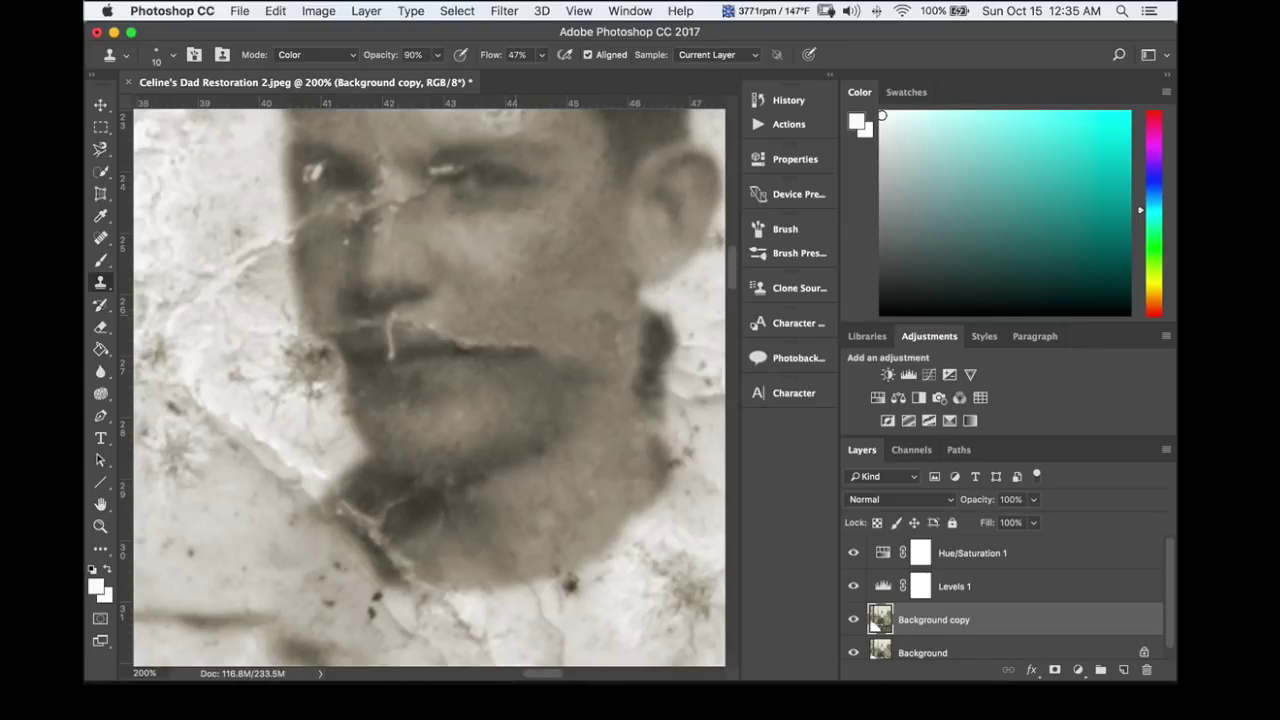
key(bracketright)
key(bracketright)
drag(541, 59, 554, 78)
key(0)
click(350, 57)
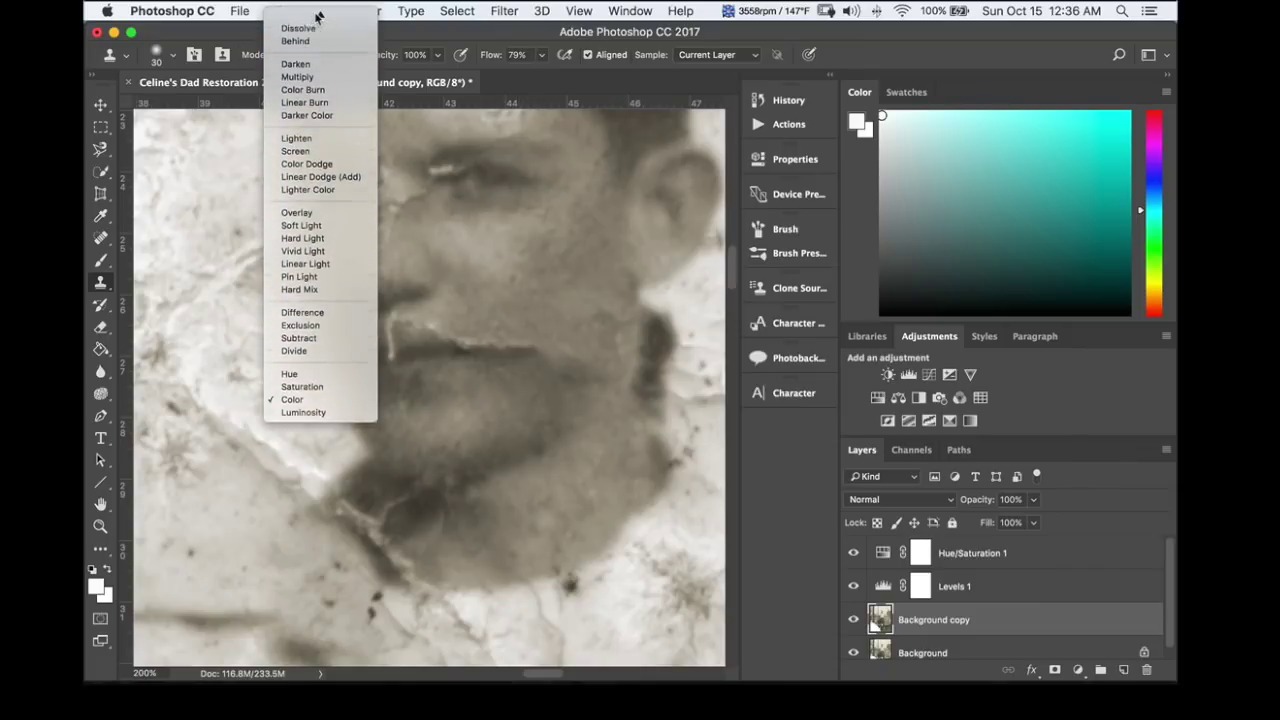
click(325, 16)
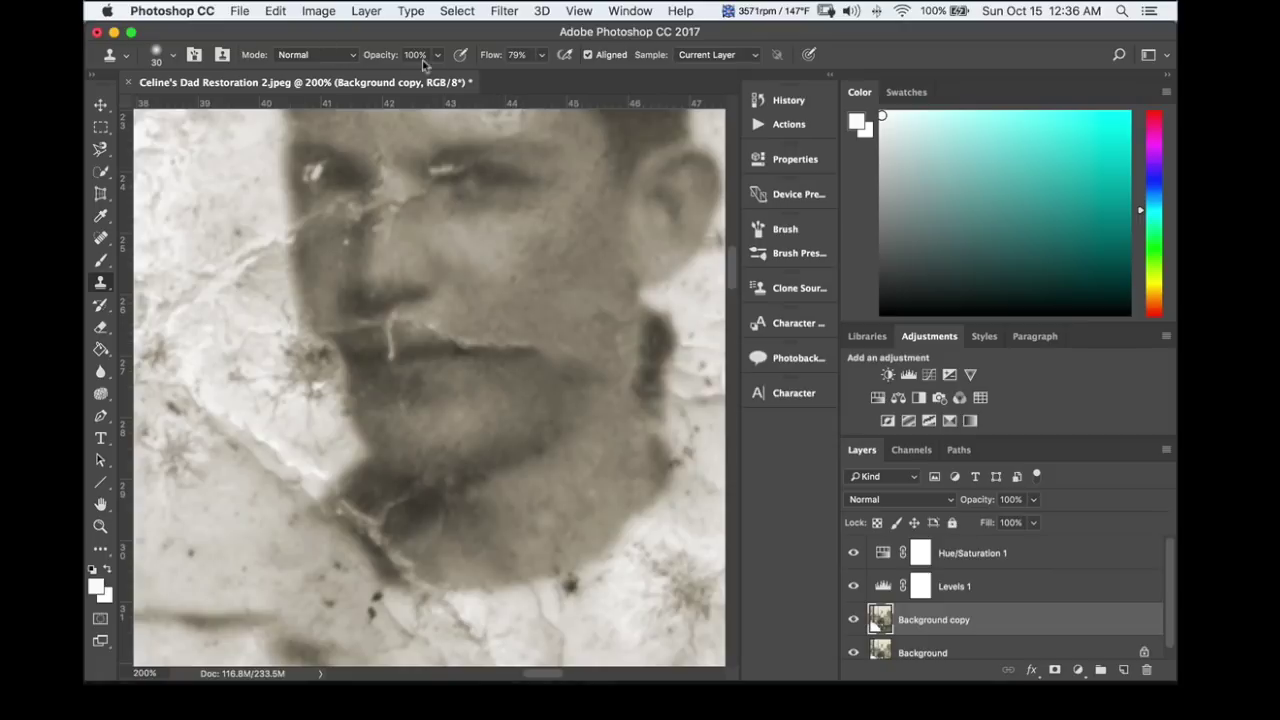
drag(437, 58, 400, 78)
click(541, 56)
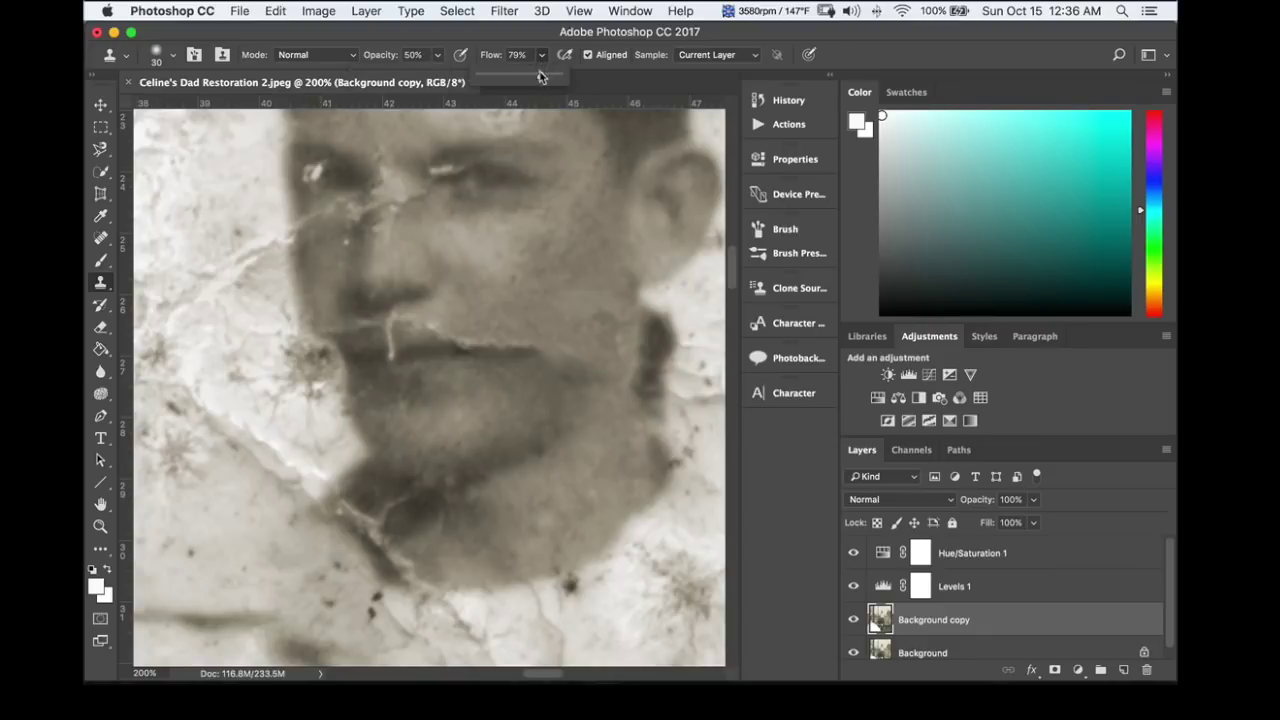
drag(520, 80, 515, 80)
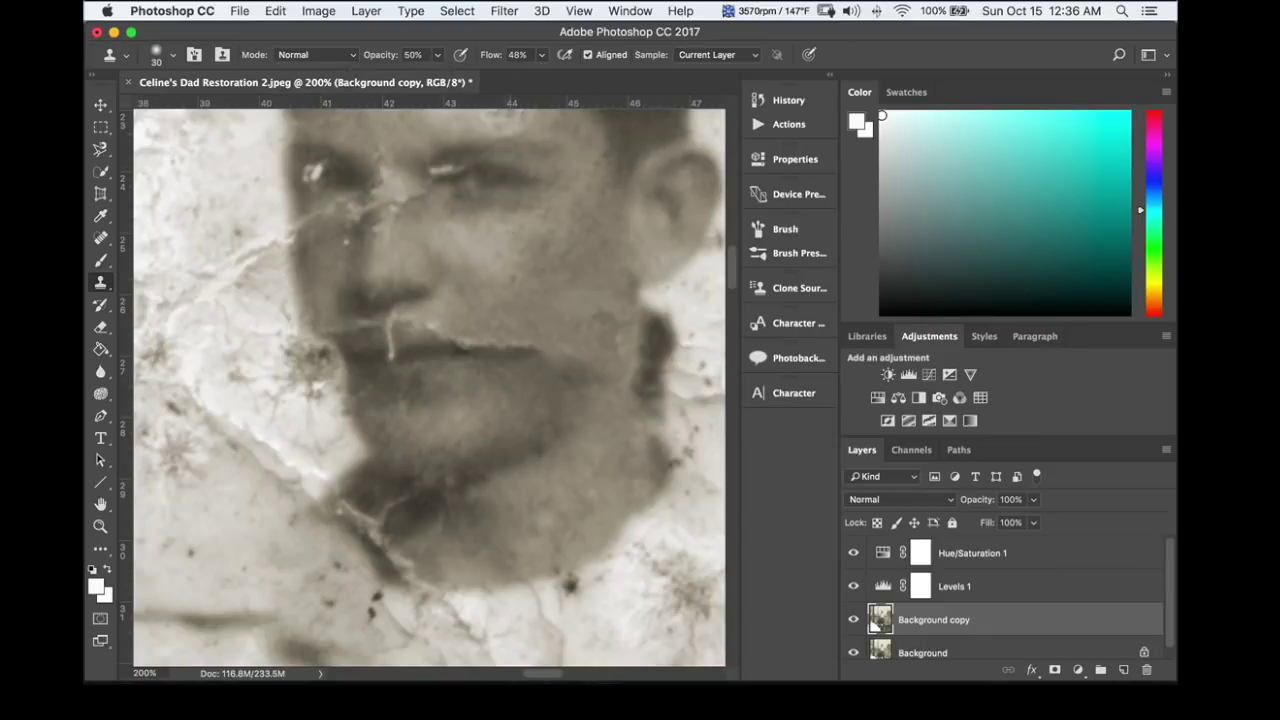
click(500, 363)
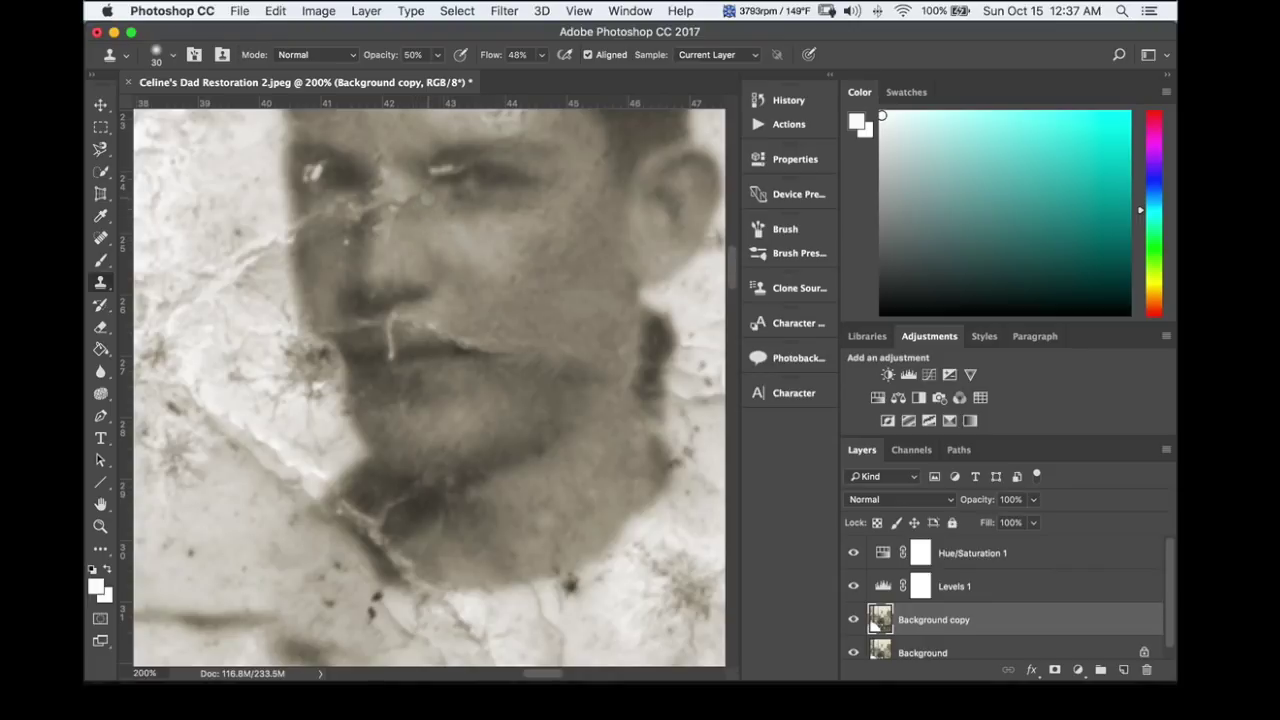
- Heal the white mark on the ear-side eye and the crack across the nose bridge with the Spot Healing Brush
click(100, 238)
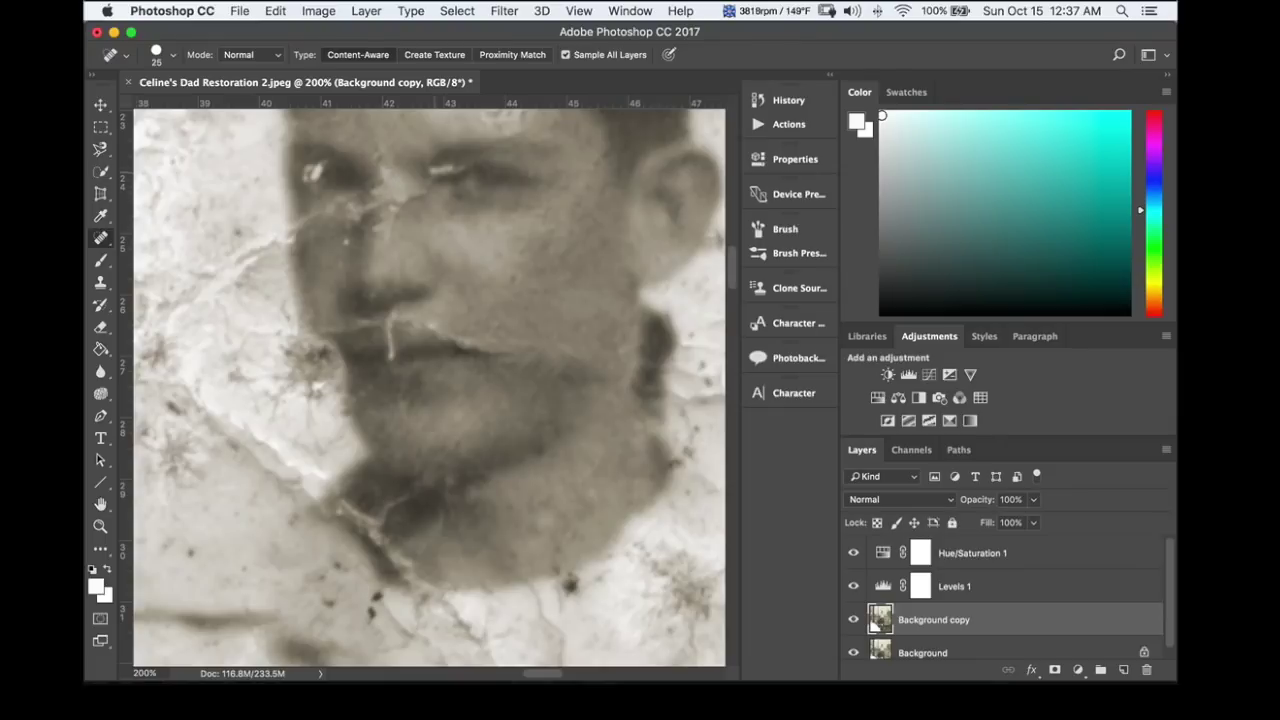
mouse_move(440, 174)
mouse_down()
mouse_move(445, 165)
mouse_move(433, 172)
mouse_up()
drag(441, 181, 435, 186)
drag(425, 196, 388, 224)
click(384, 228)
- Heal the large mottled patch and the white streak on the man's forehead with the Spot Healing Brush
drag(457, 206, 414, 295)
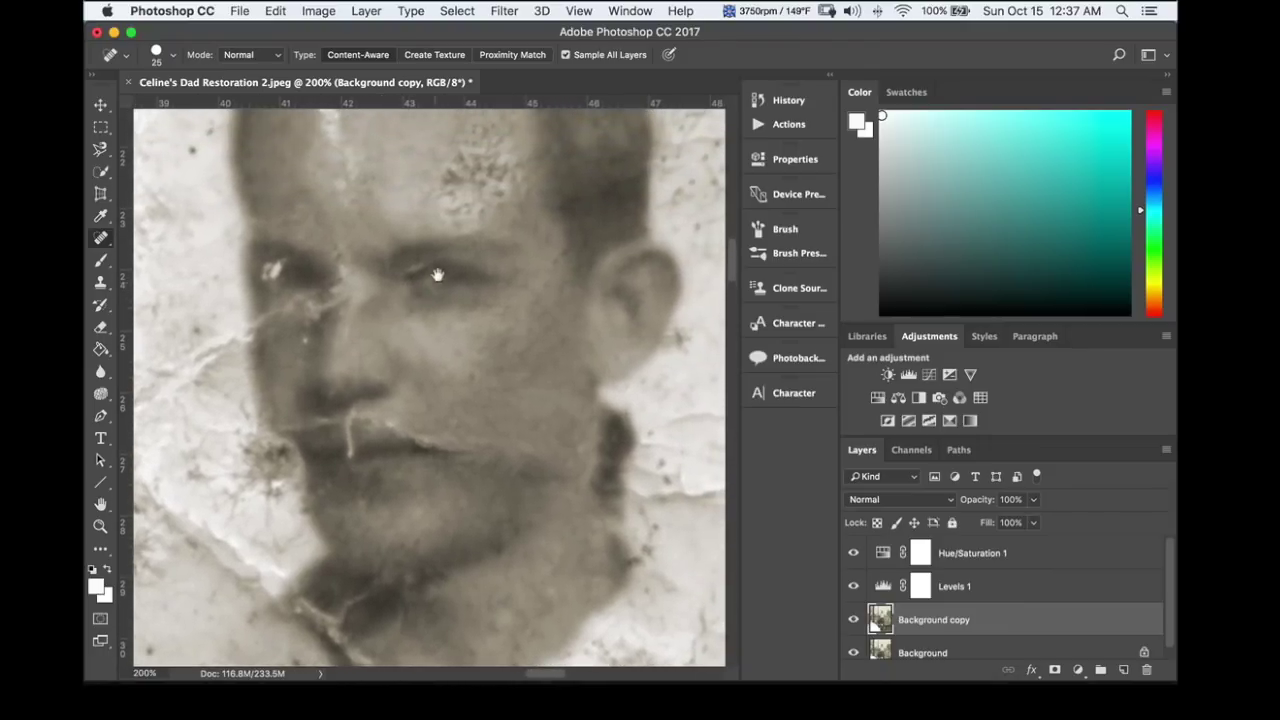
drag(533, 222, 521, 289)
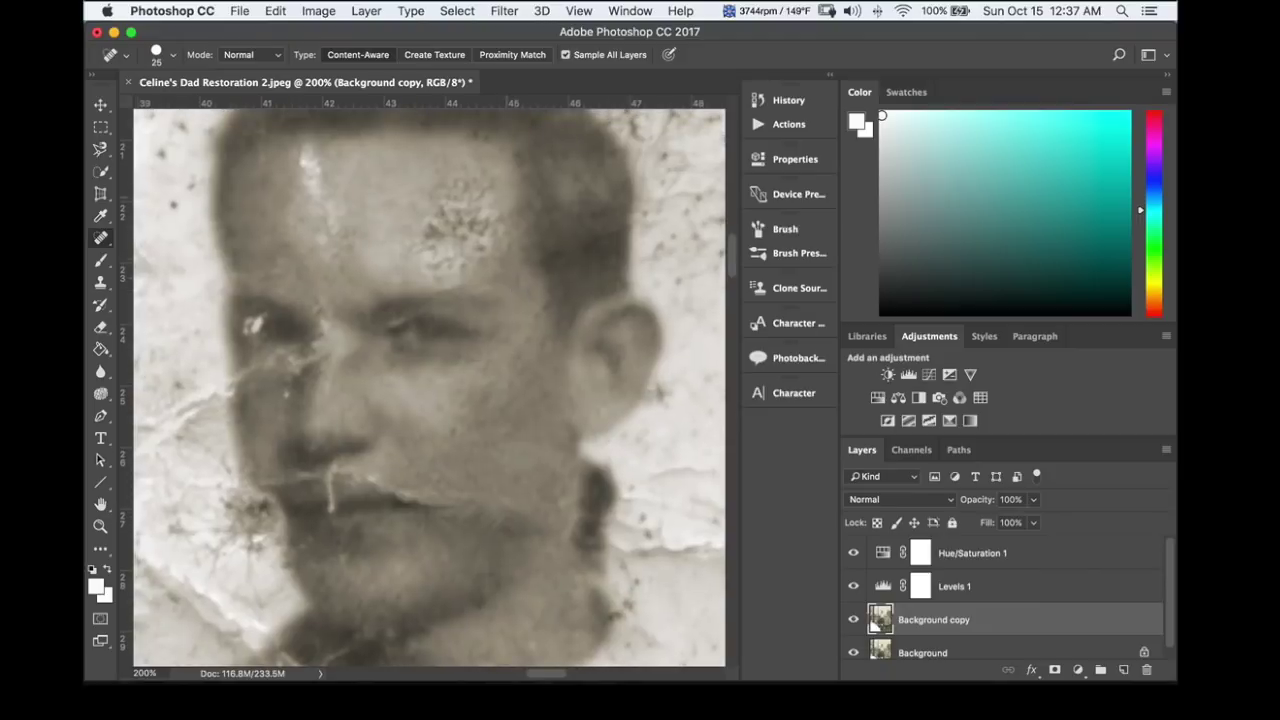
mouse_move(480, 178)
mouse_down()
mouse_move(455, 178)
mouse_move(502, 182)
mouse_up()
mouse_move(462, 228)
mouse_down()
mouse_move(432, 228)
mouse_move(463, 238)
mouse_move(495, 225)
mouse_move(458, 210)
mouse_move(488, 205)
mouse_up()
mouse_move(488, 258)
mouse_down()
mouse_move(424, 270)
mouse_move(486, 284)
mouse_up()
mouse_move(286, 151)
mouse_down()
mouse_move(303, 188)
mouse_move(318, 210)
mouse_move(330, 205)
mouse_move(334, 228)
mouse_move(297, 220)
mouse_move(332, 240)
mouse_up()
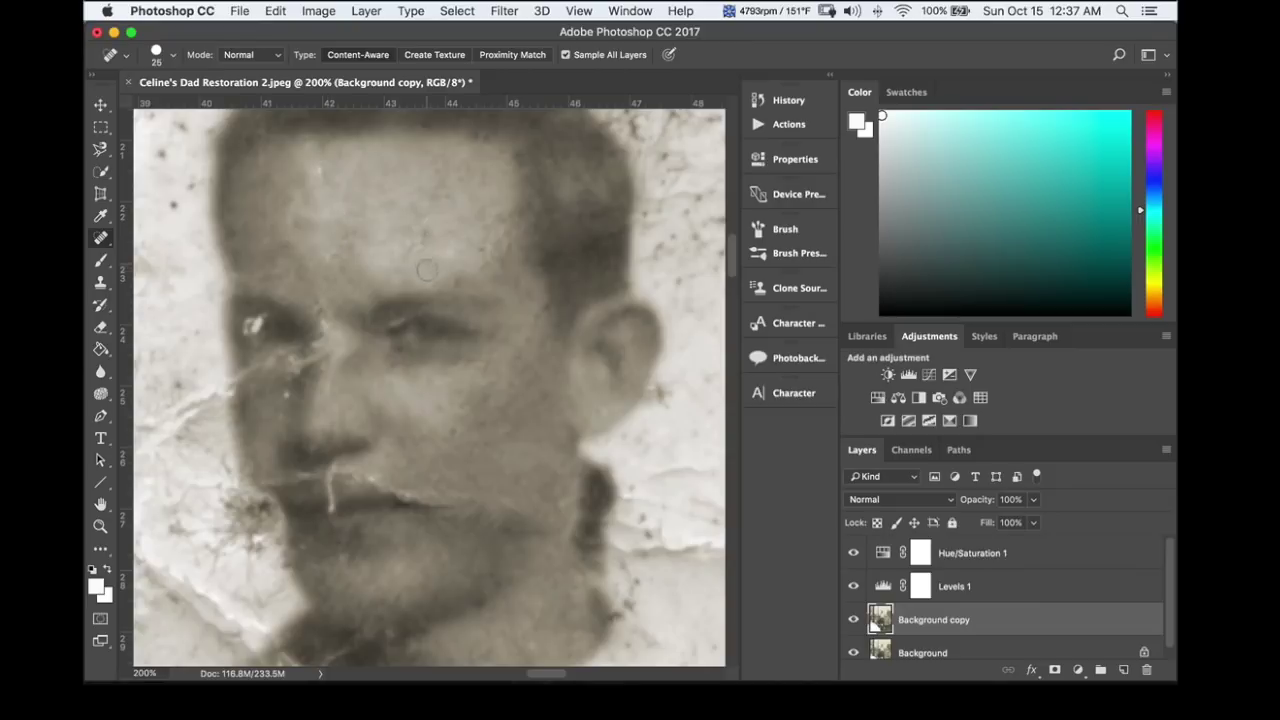
drag(486, 248, 528, 245)
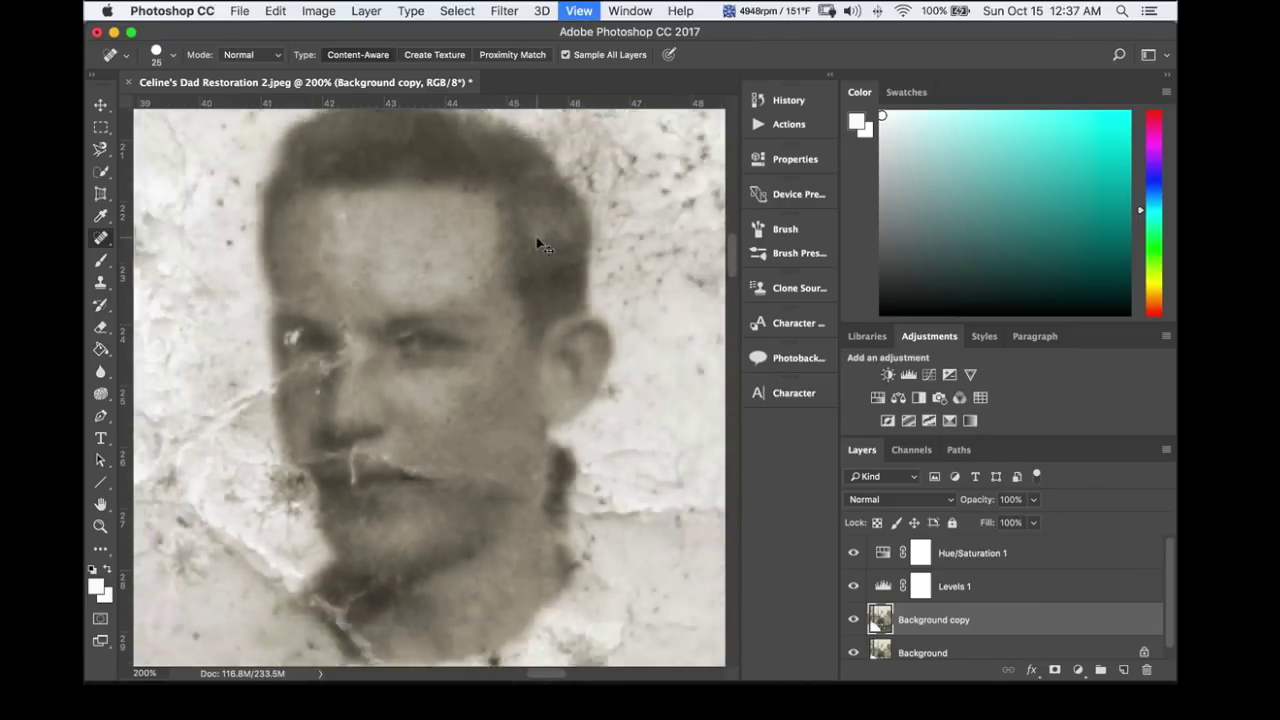
- Compare the face before and after healing at 100% zoom by toggling the visibility of the Background copy layer
key(super+minus)
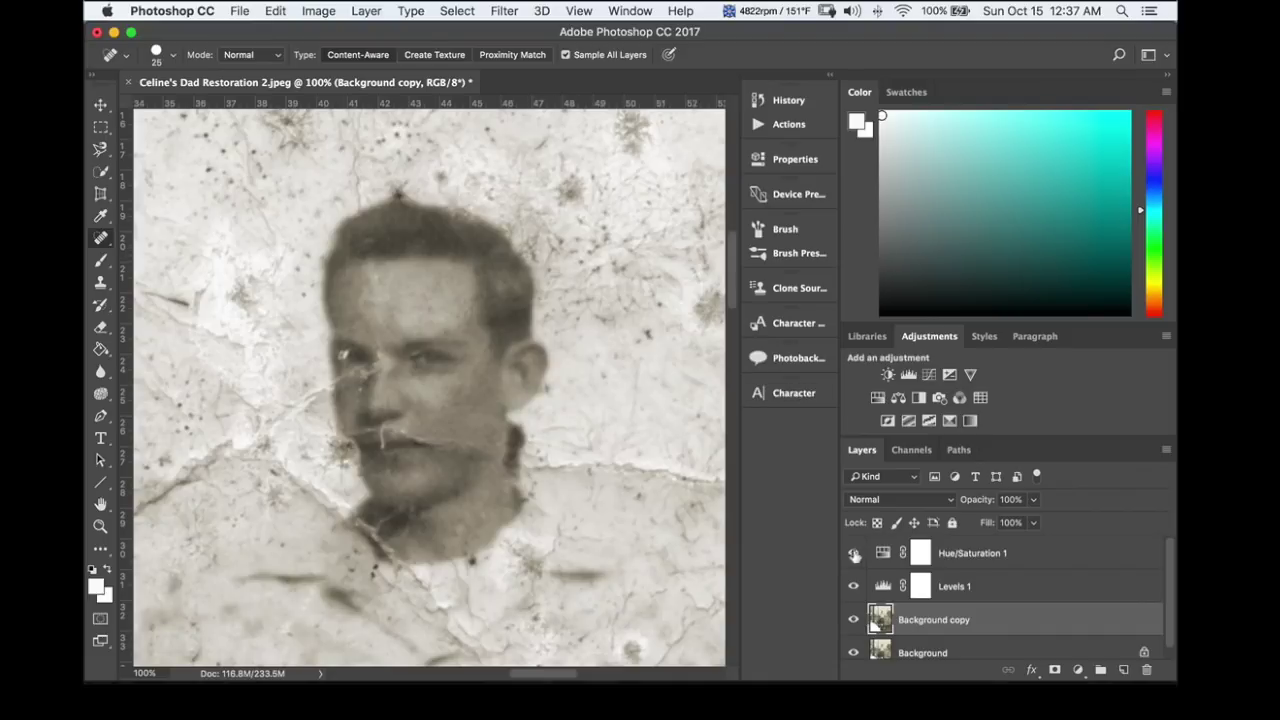
click(853, 620)
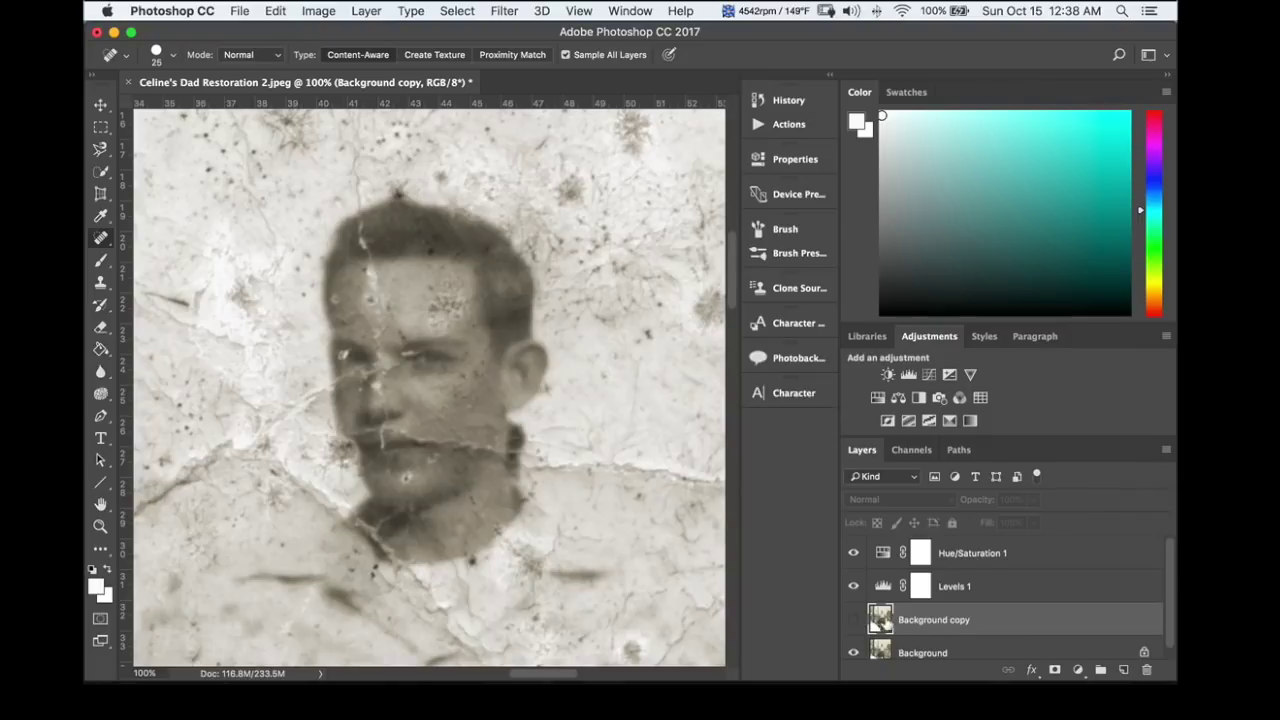
click(853, 621)
click(855, 622)
click(854, 621)
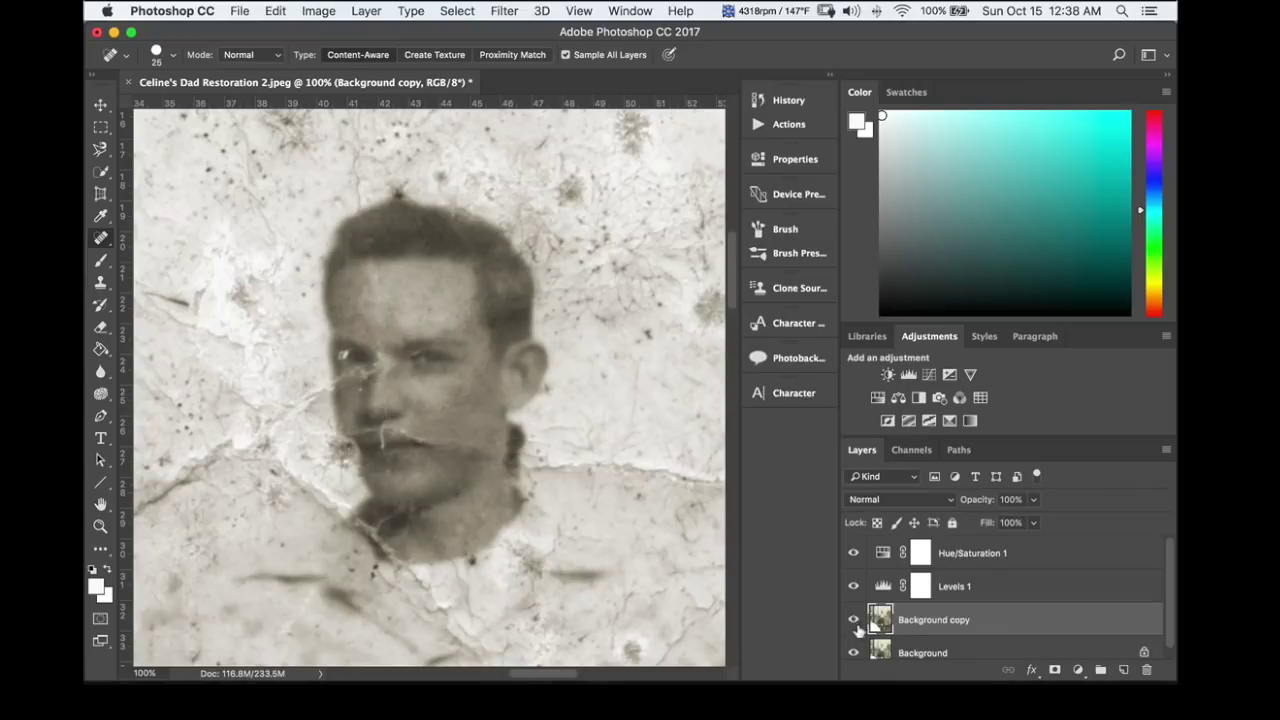
click(854, 622)
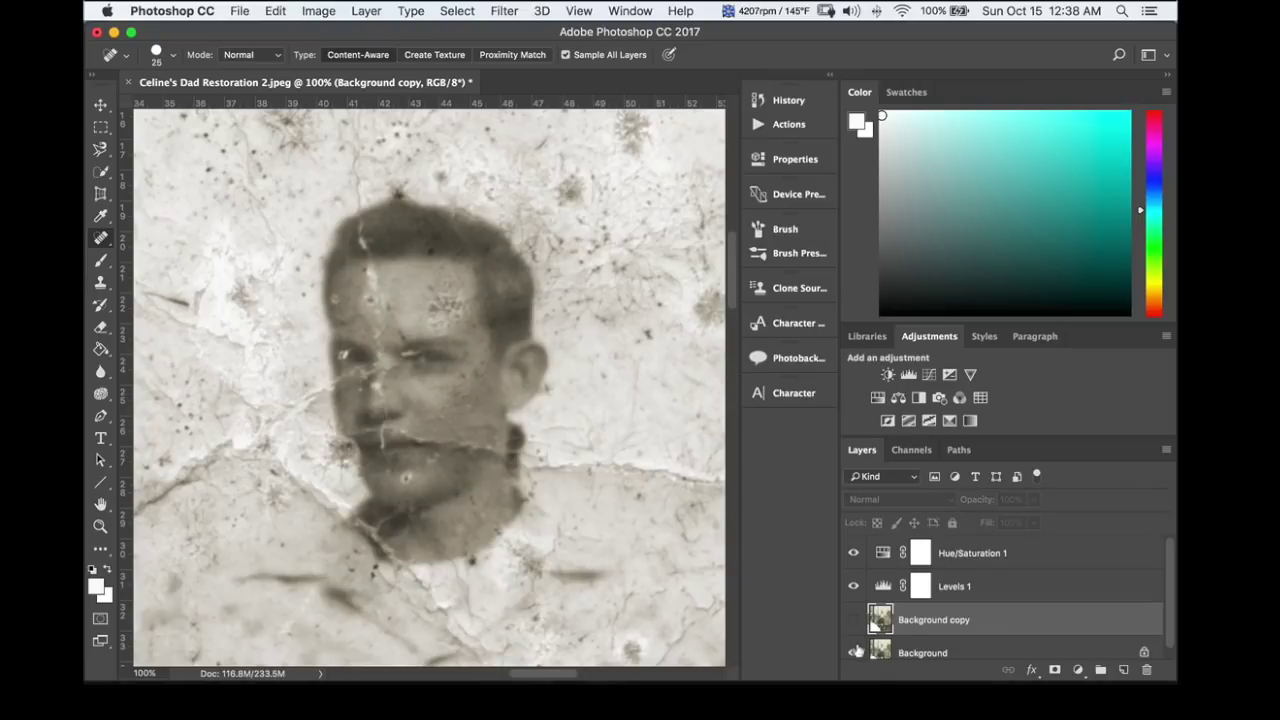
click(854, 621)
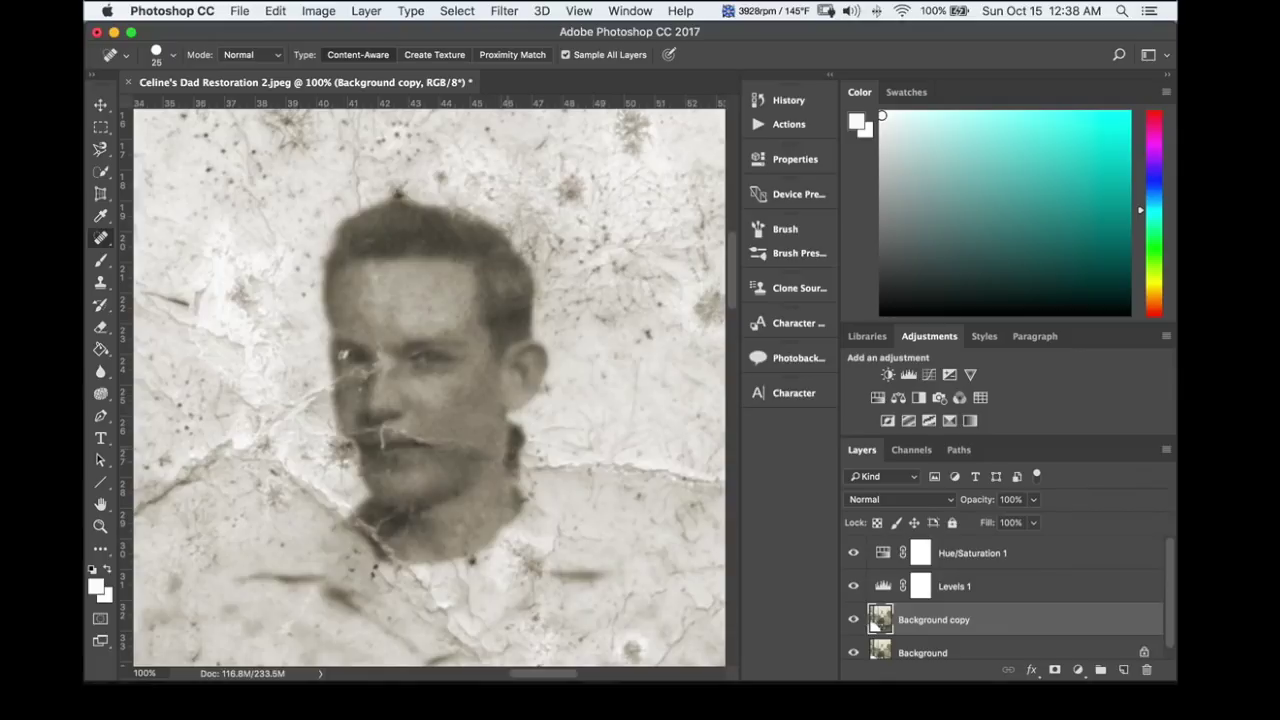
- Clone away the marks at the neck edge, above the hair and beside the jaw with the Clone Stamp at size 40 and 24% opacity
key(super+minus)
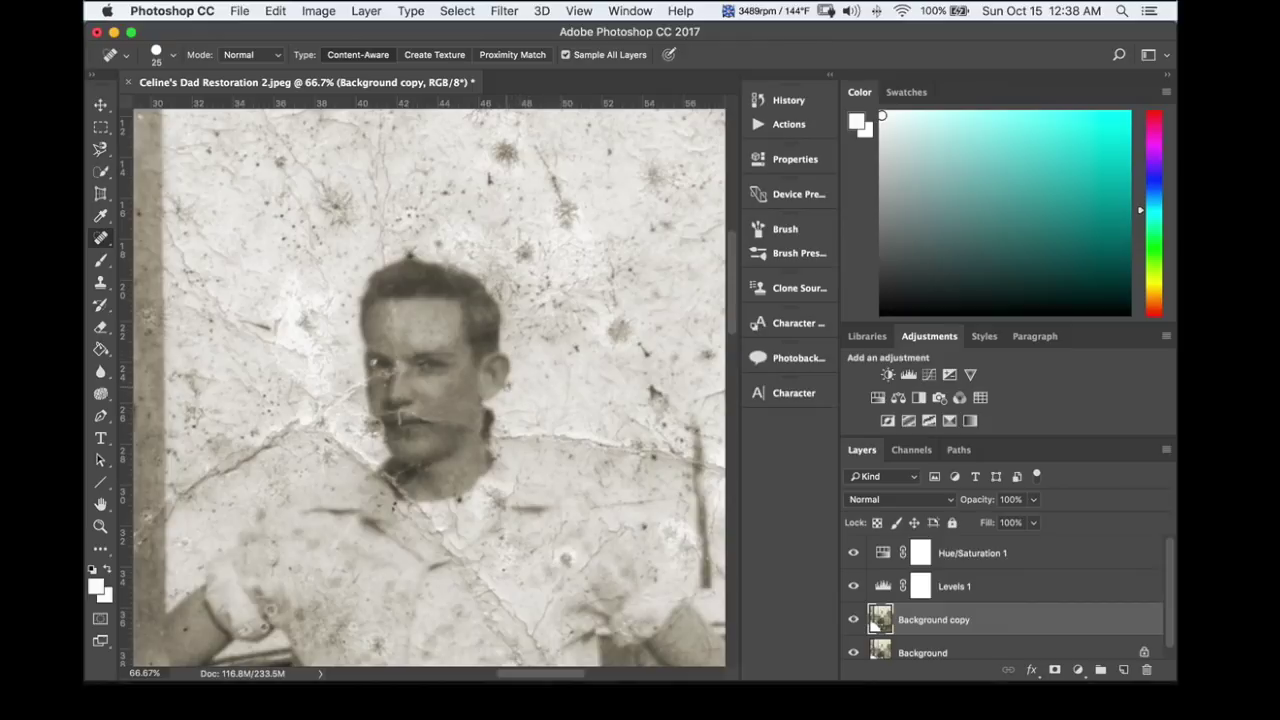
key(s)
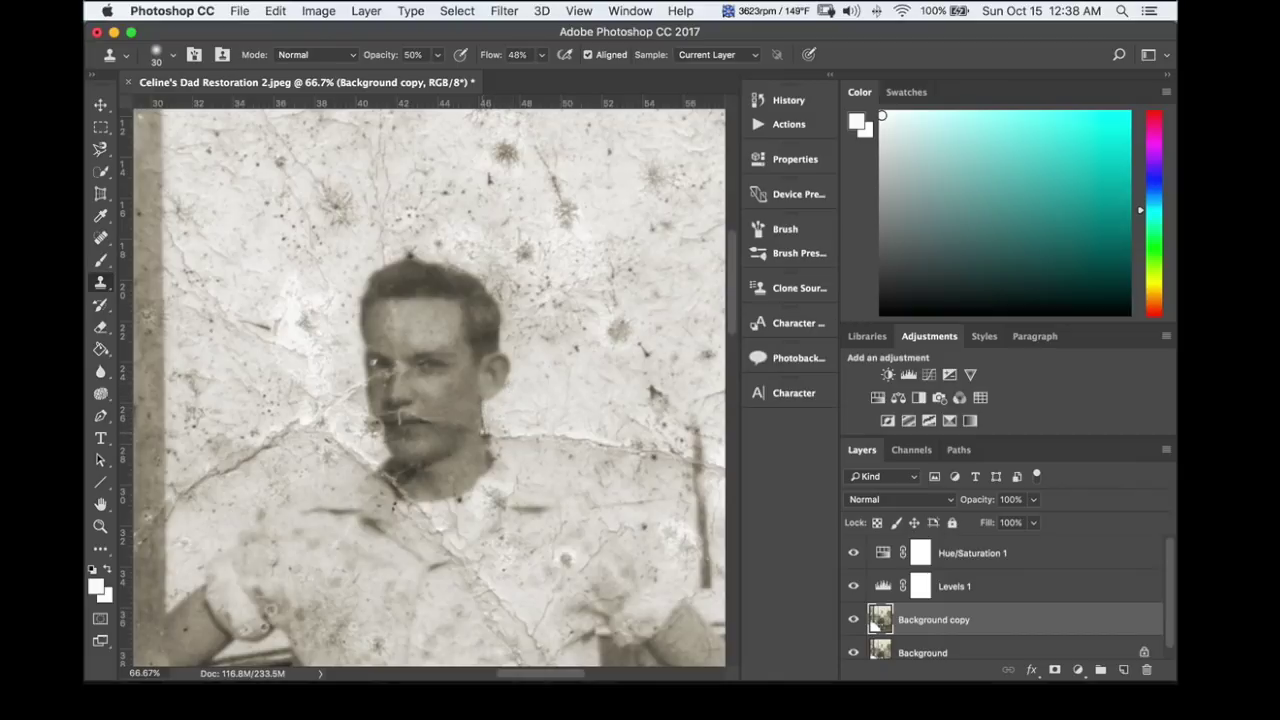
key(bracketright)
drag(437, 57, 409, 92)
mouse_move(482, 410)
mouse_down()
mouse_move(497, 428)
mouse_move(486, 432)
mouse_up()
click(405, 248)
drag(410, 254, 394, 260)
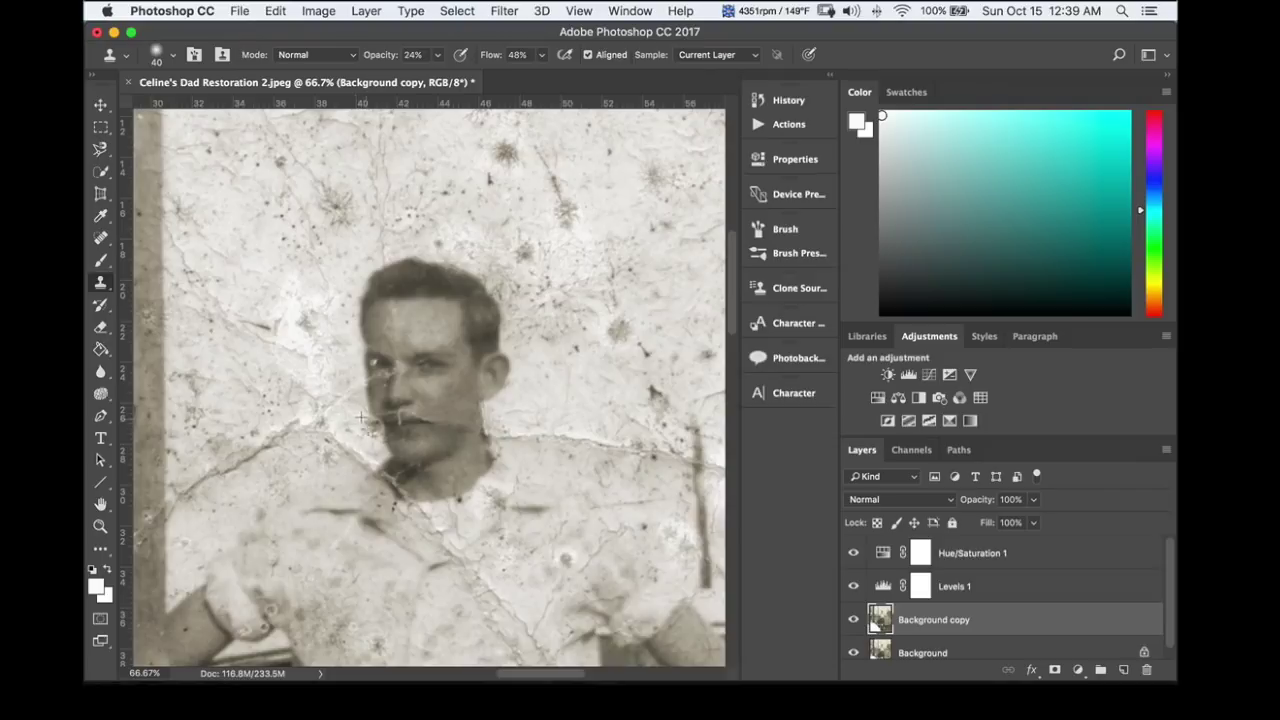
drag(370, 420, 330, 414)
- Compare the whole figure before and after retouching at 33.3% zoom by toggling the Background copy layer's visibility
key(super+minus)
key(super+minus)
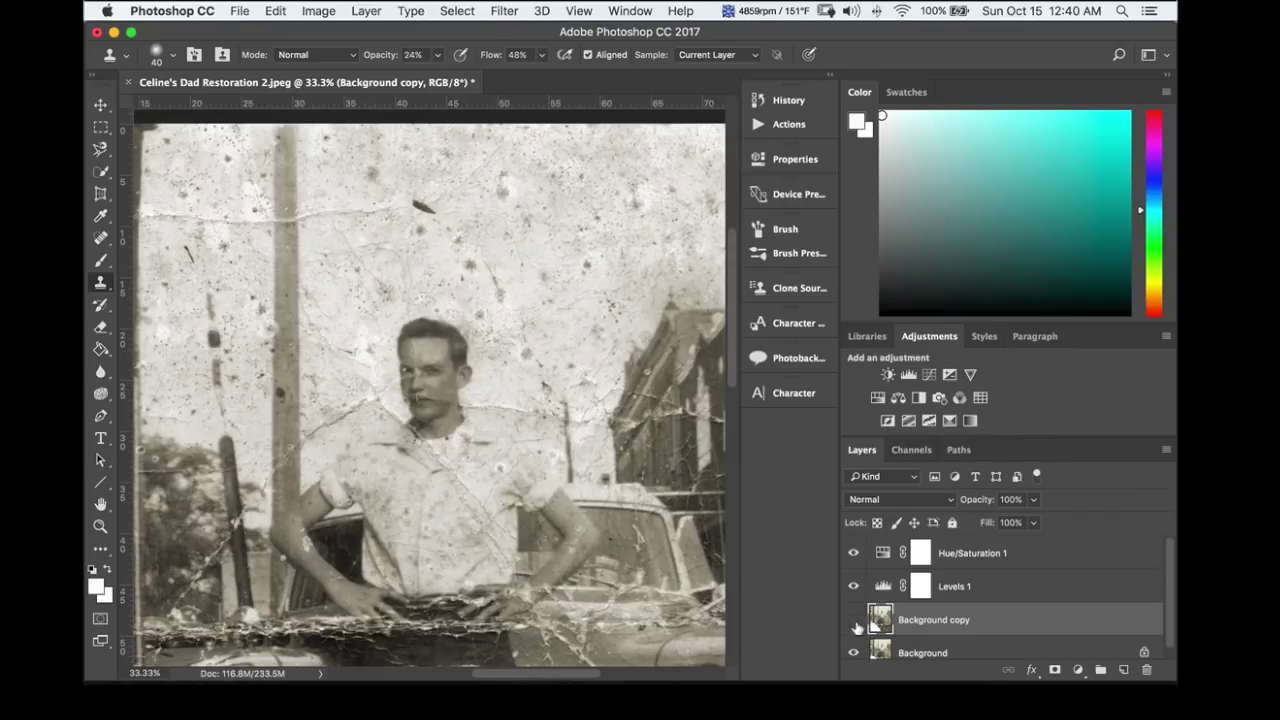
click(854, 621)
click(855, 621)
click(855, 621)
click(855, 621)
click(855, 621)
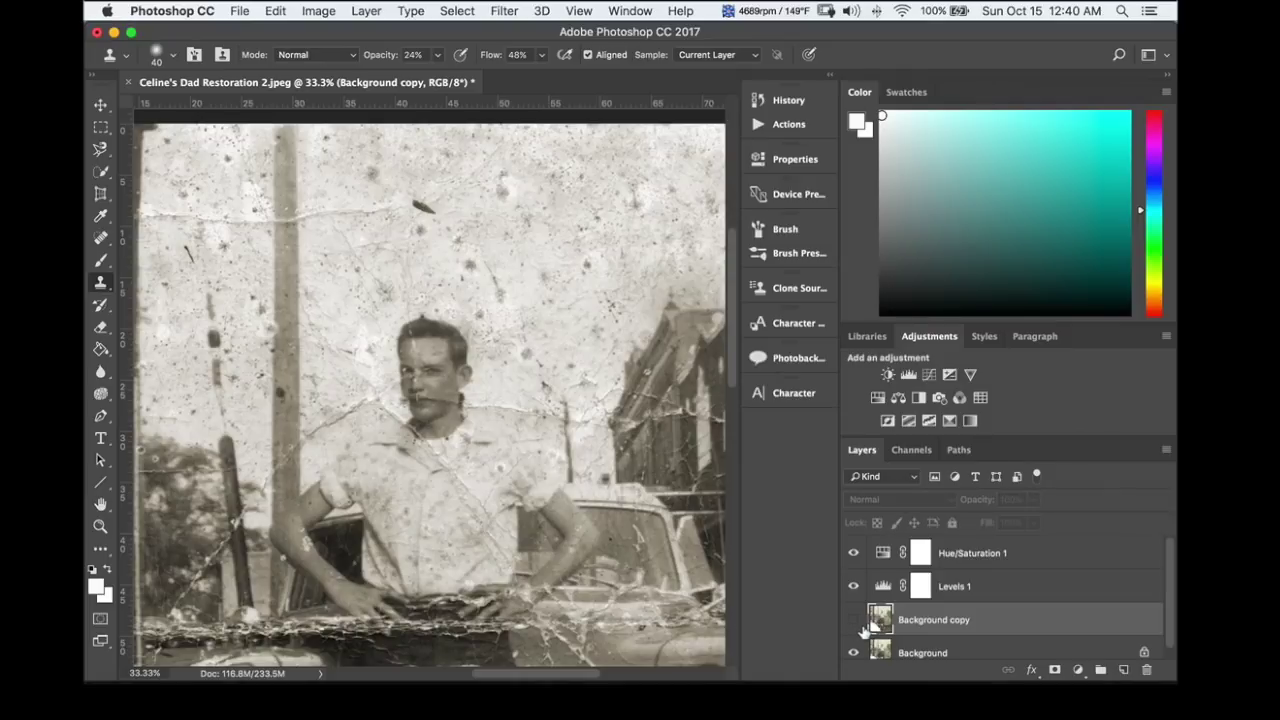
click(855, 621)
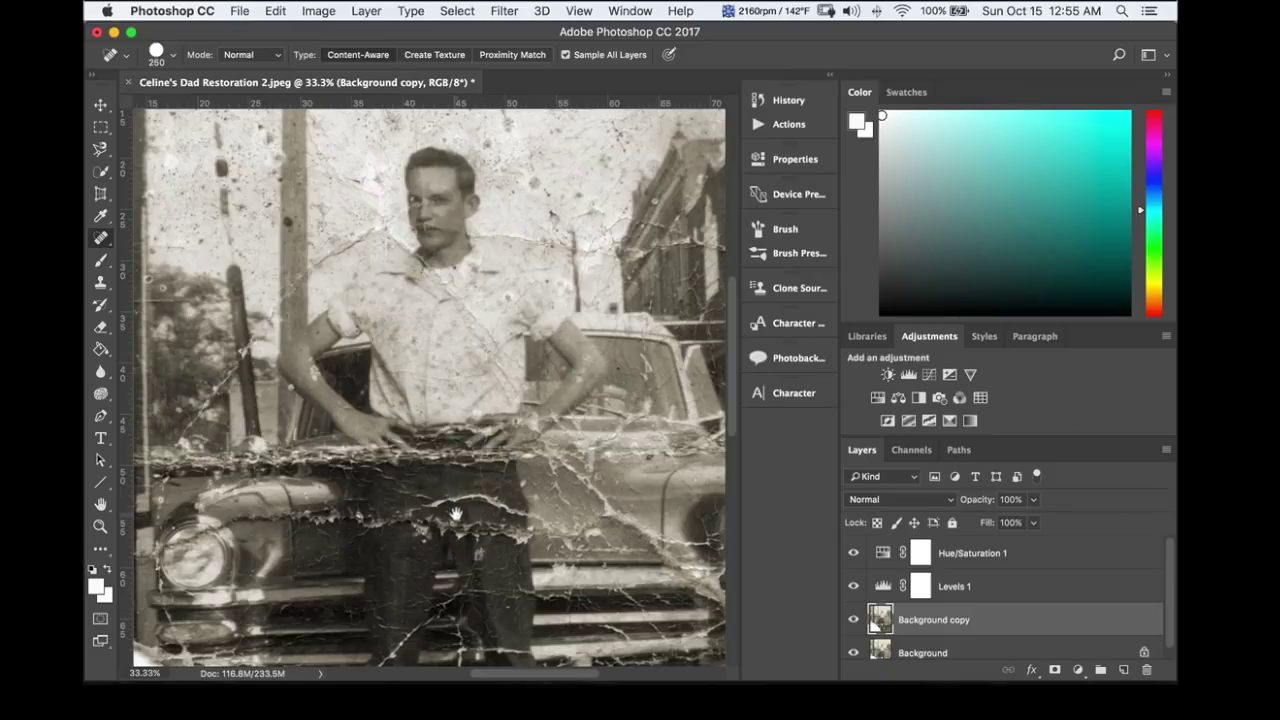
- Examine the damage across the whole photo at 33.3% zoom, covering the cracked car, the torn lower-left corner and the spotted sky
drag(456, 514, 270, 397)
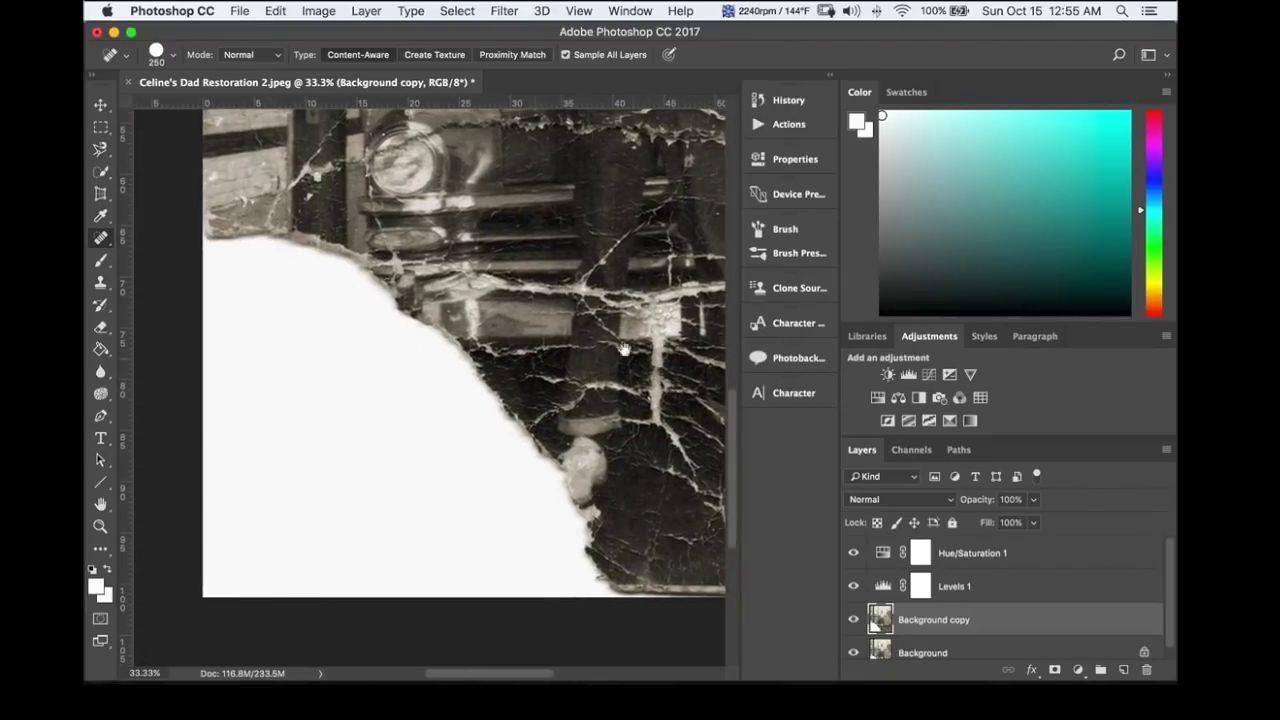
drag(652, 345, 300, 515)
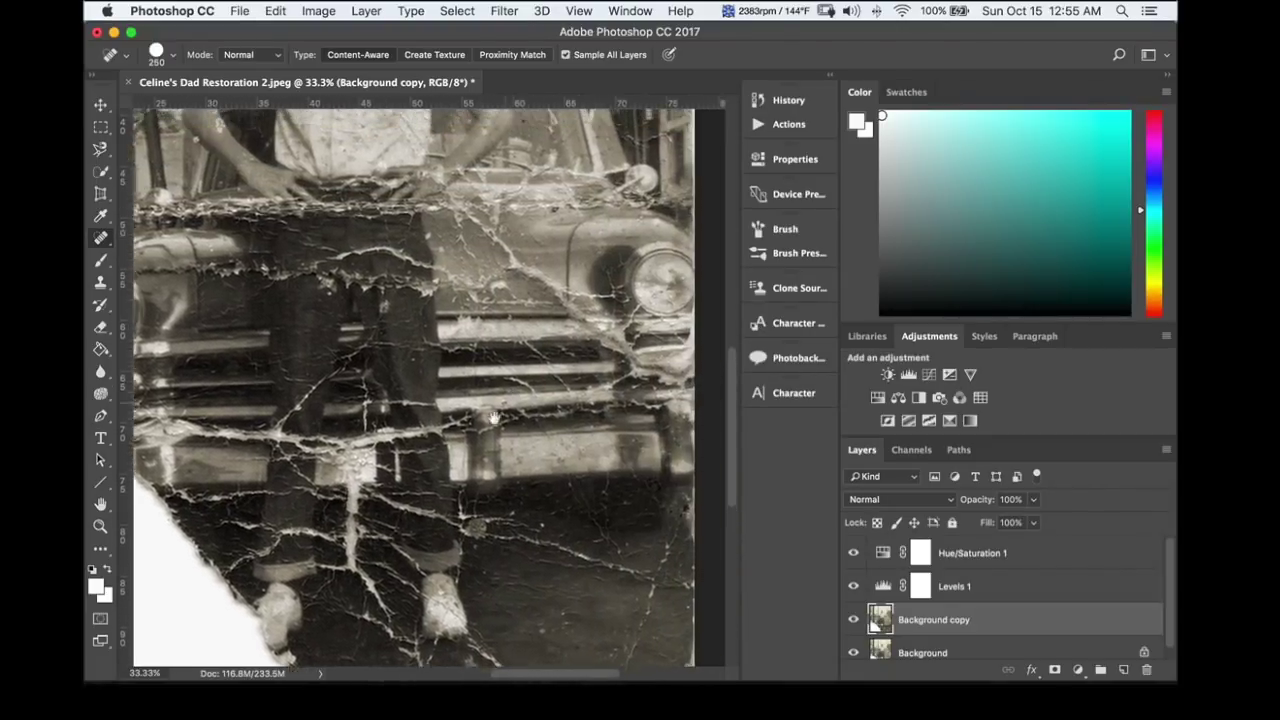
drag(440, 200, 430, 460)
drag(455, 270, 505, 599)
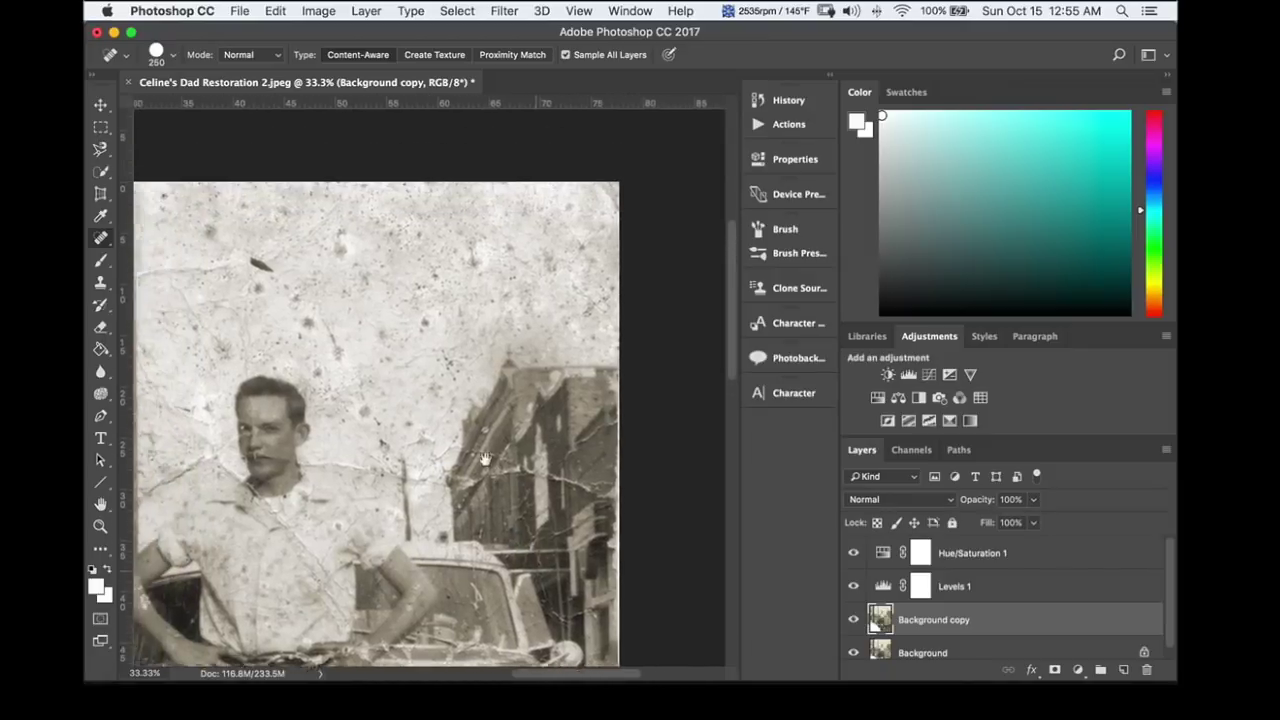
drag(427, 427, 646, 393)
mouse_move(597, 463)
mouse_down()
mouse_move(614, 343)
mouse_move(625, 372)
mouse_move(600, 372)
mouse_move(652, 291)
mouse_up()
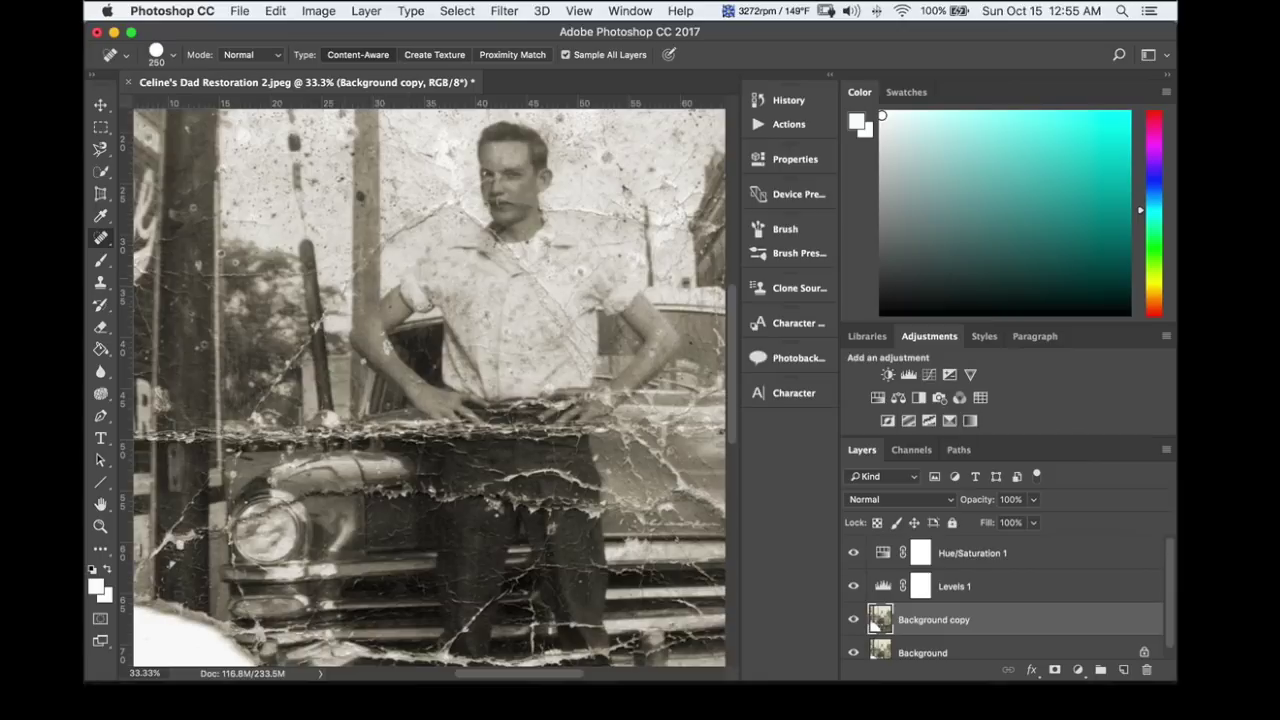
scroll(360, 478, down, 5)
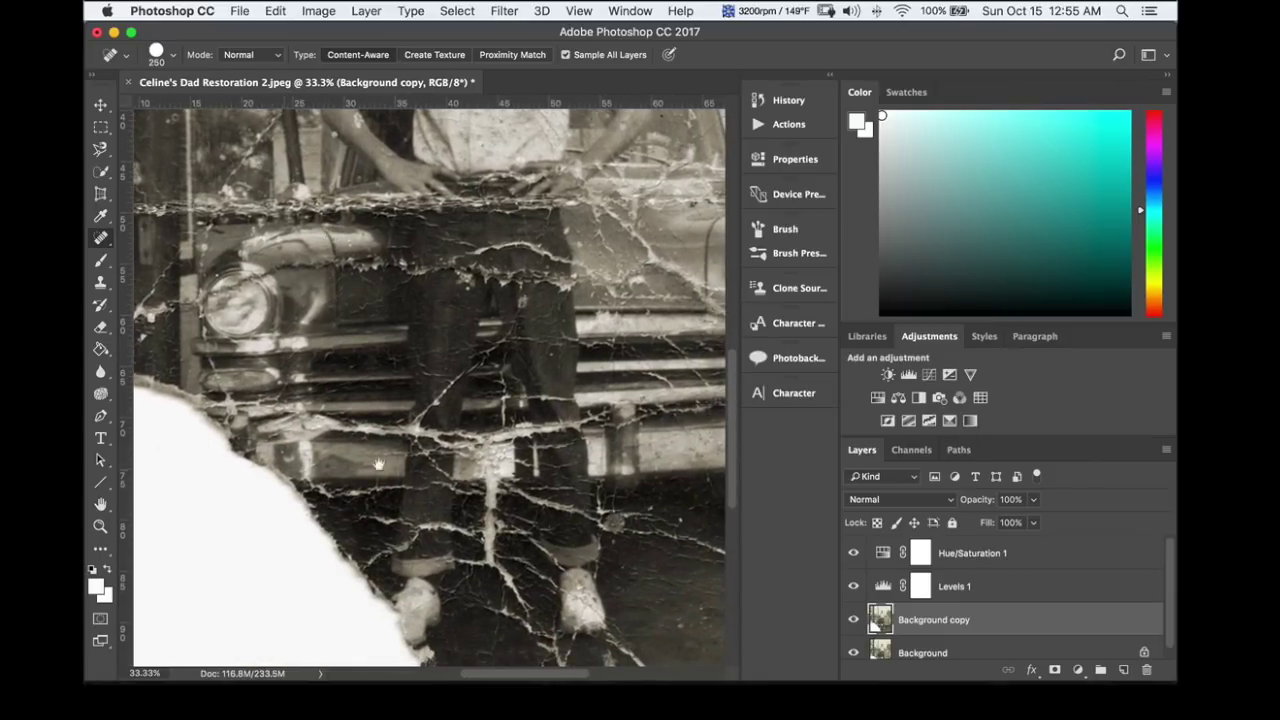
drag(443, 500, 420, 352)
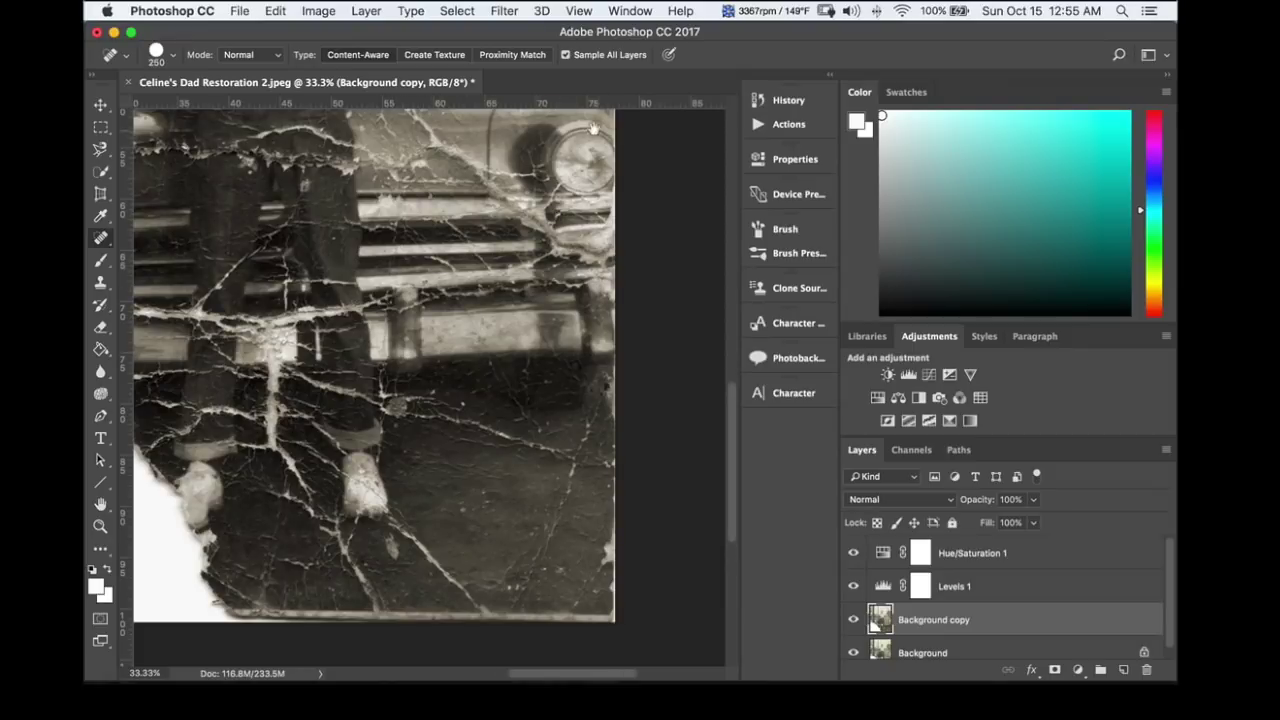
drag(260, 254, 344, 268)
scroll(344, 268, left, 10)
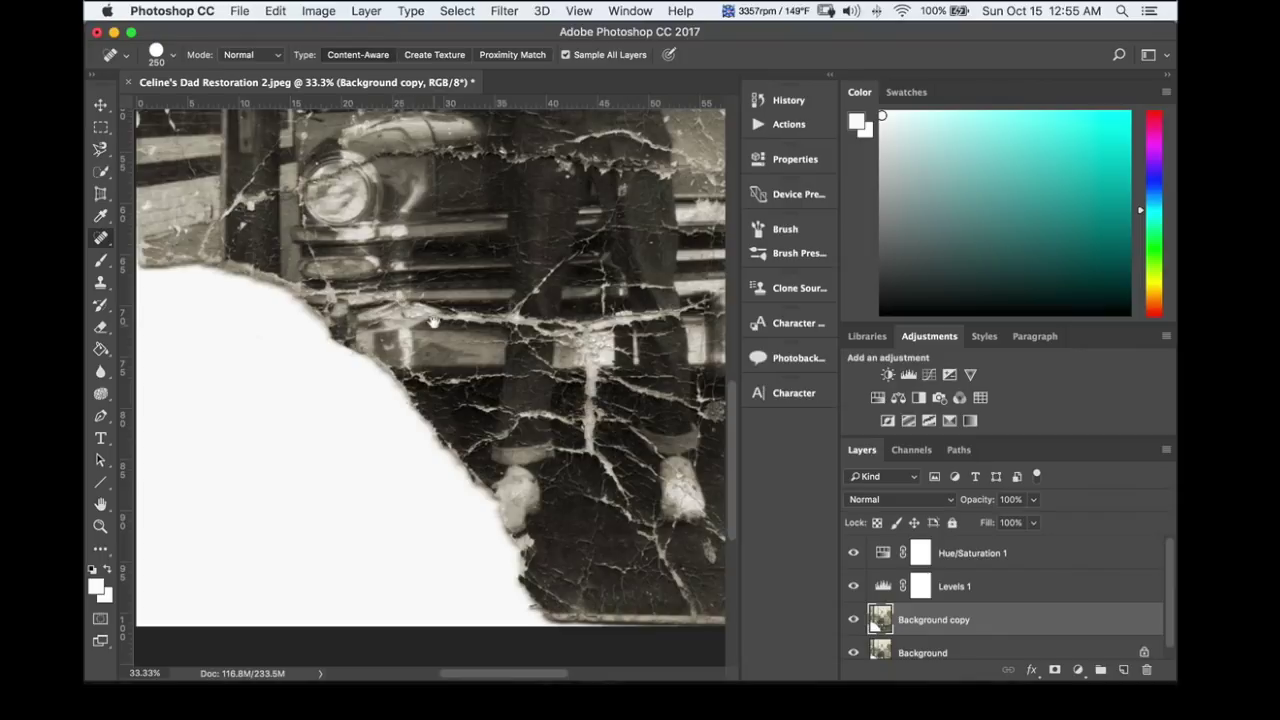
scroll(433, 320, down, 3)
scroll(410, 290, left, 5)
scroll(380, 255, up, 8)
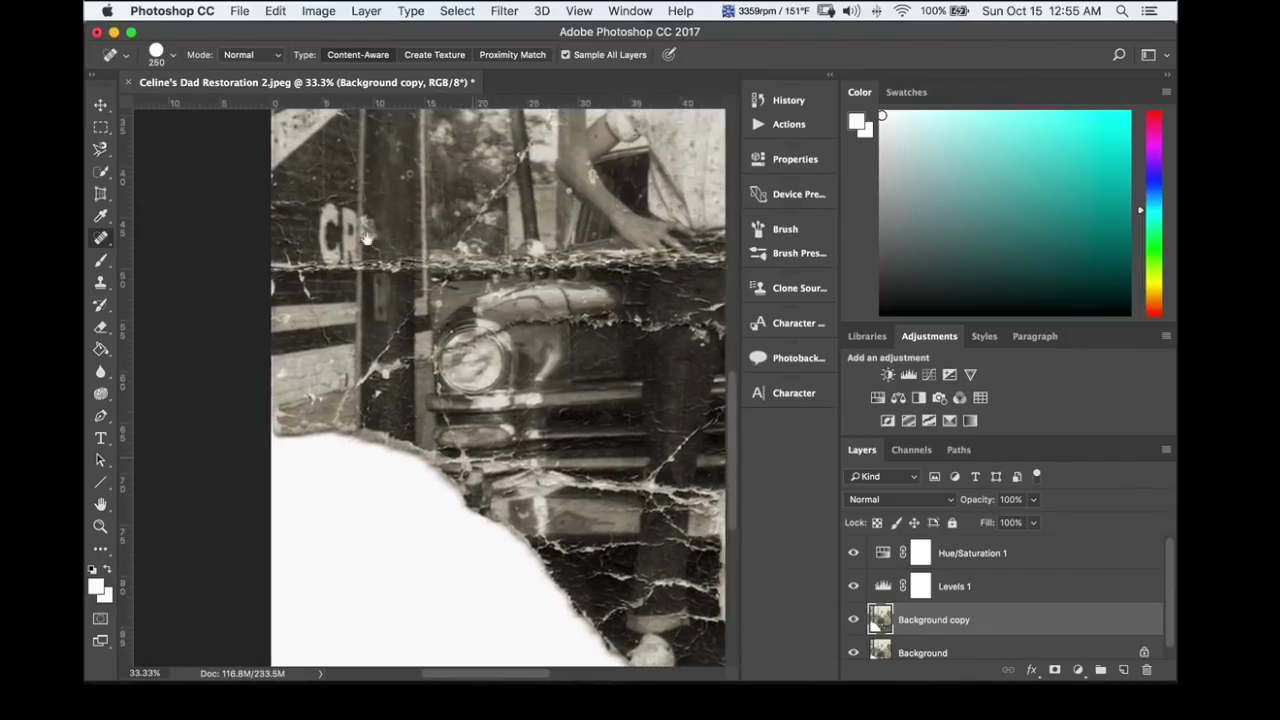
scroll(366, 237, up, 3)
scroll(408, 422, down, 10)
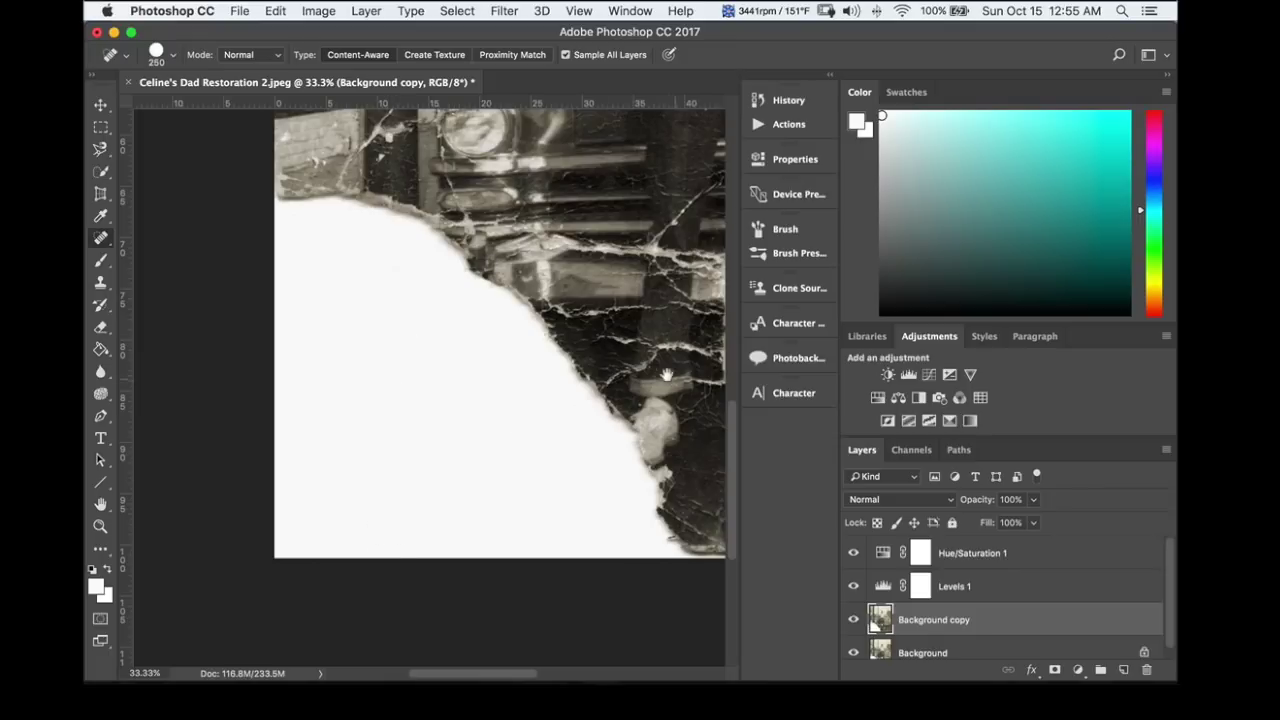
drag(666, 375, 453, 300)
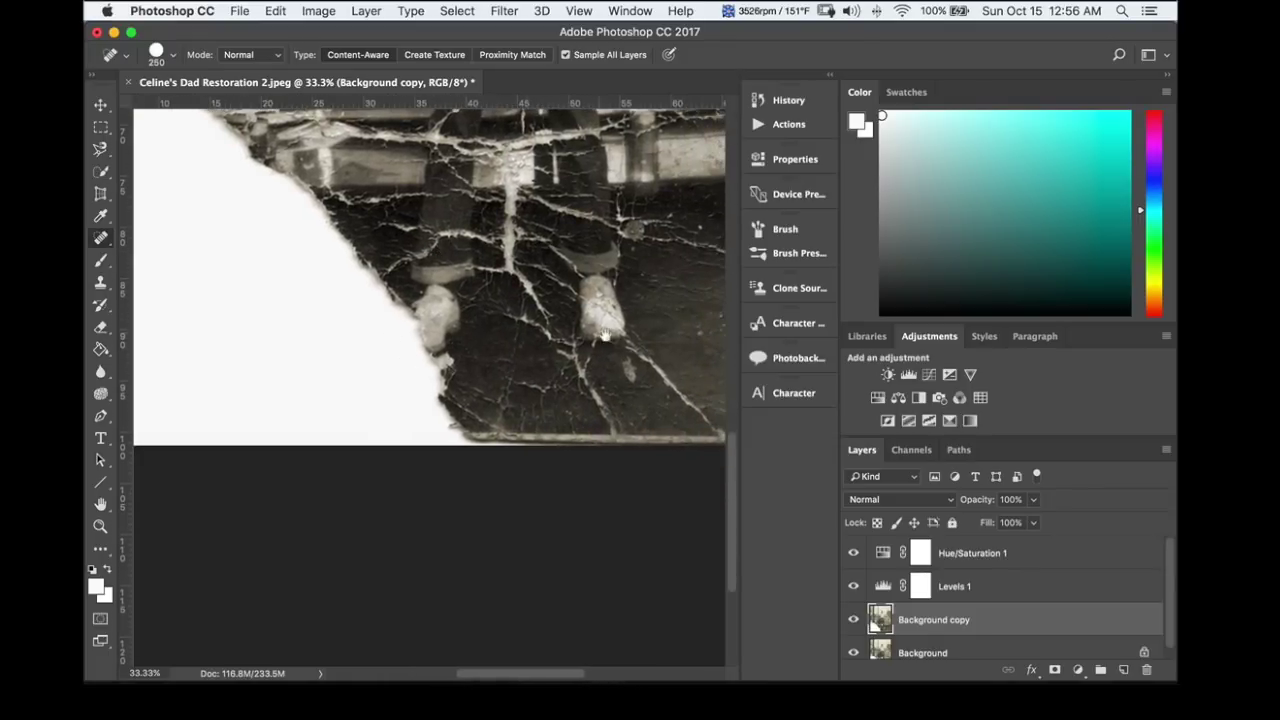
drag(626, 342, 352, 353)
scroll(352, 353, right, 10)
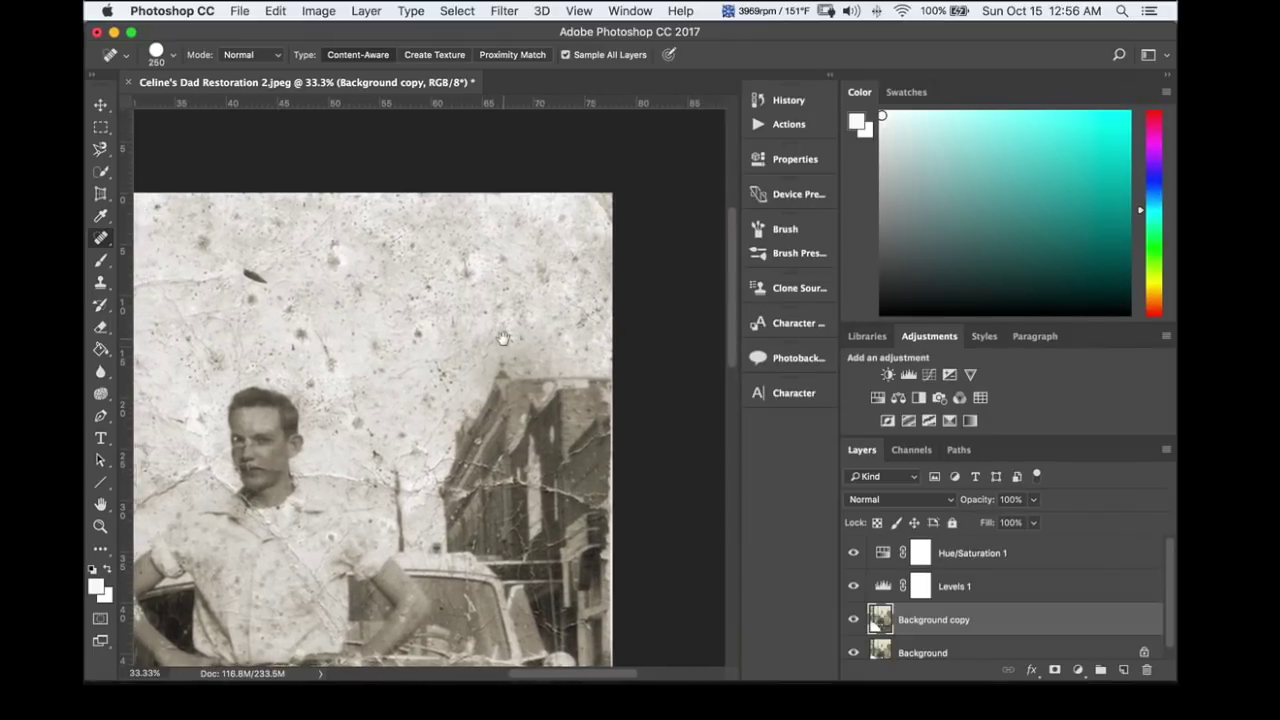
- Examine the photo's right side from the sky and building down to the cracked ground, and the torn corner beside the shoes
scroll(498, 326, down, 5)
scroll(498, 326, right, 4)
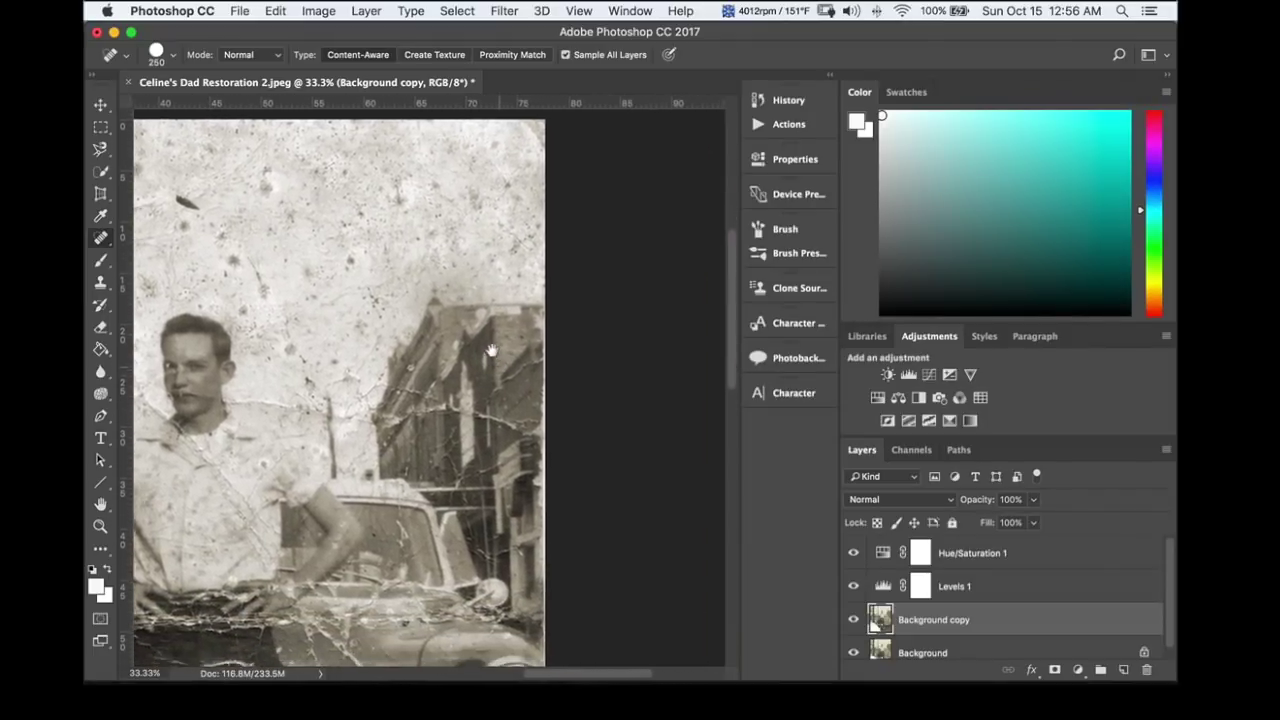
scroll(483, 336, down, 10)
scroll(483, 336, left, 1)
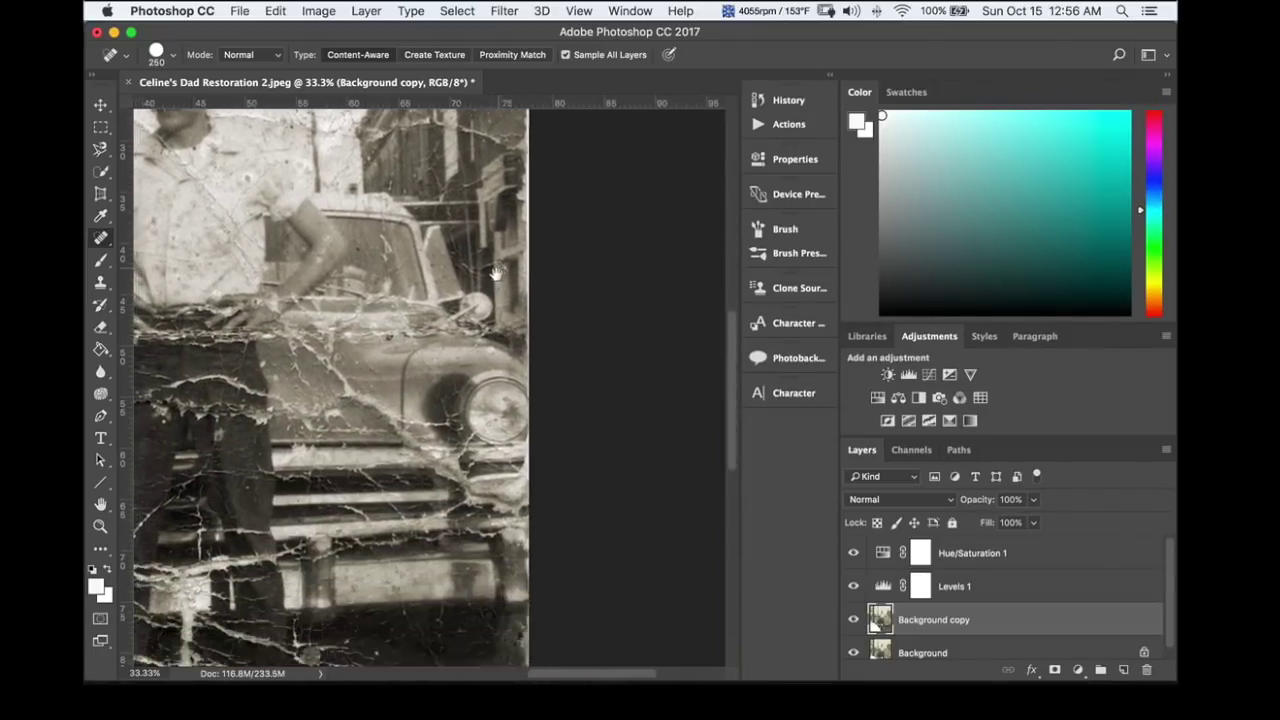
scroll(491, 356, down, 11)
scroll(491, 356, left, 2)
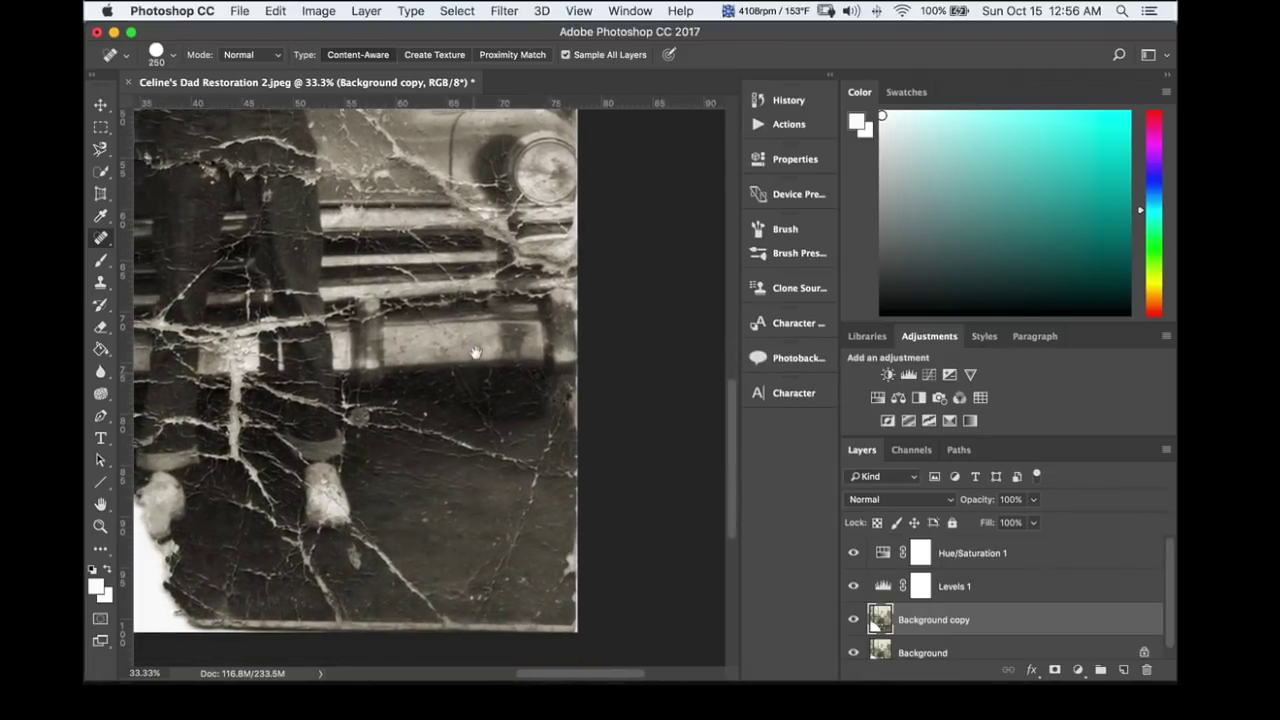
scroll(478, 394, down, 2)
scroll(478, 394, right, 1)
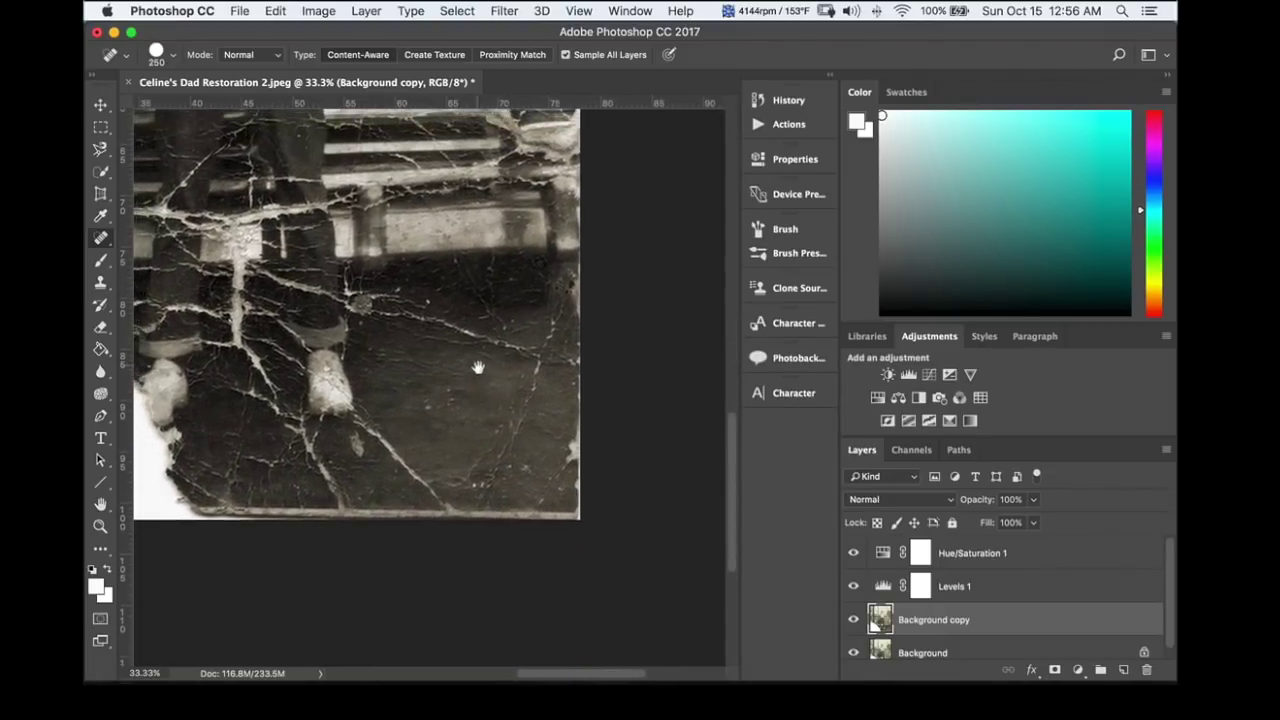
scroll(478, 368, down, 1)
scroll(478, 368, right, 1)
scroll(490, 329, left, 1)
scroll(503, 340, up, 4)
scroll(503, 340, left, 2)
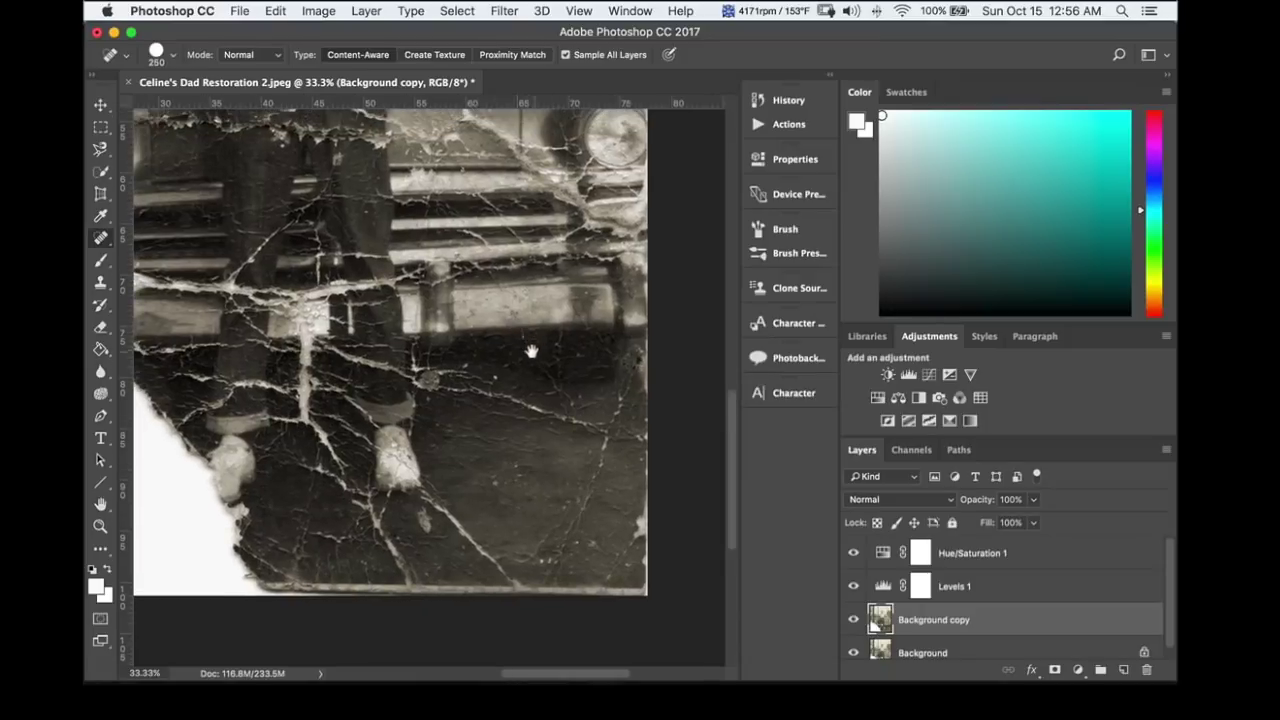
drag(531, 352, 510, 331)
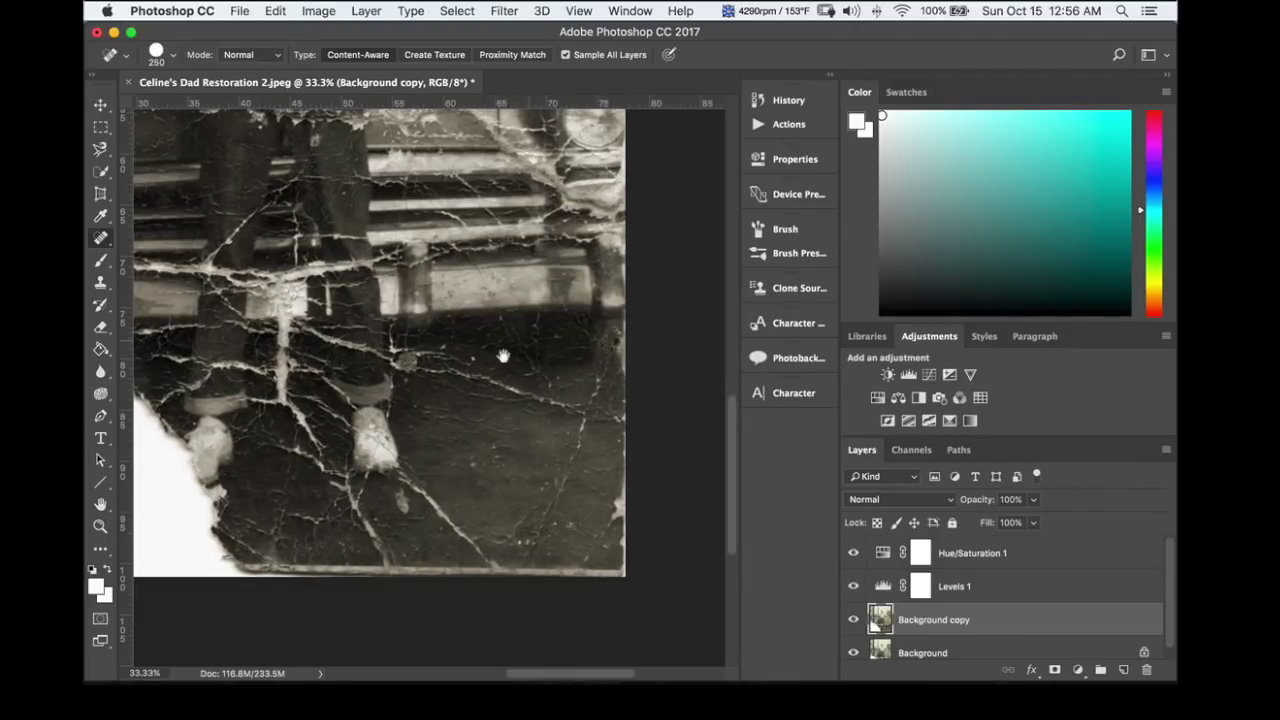
scroll(508, 440, left, 10)
scroll(508, 440, down, 3)
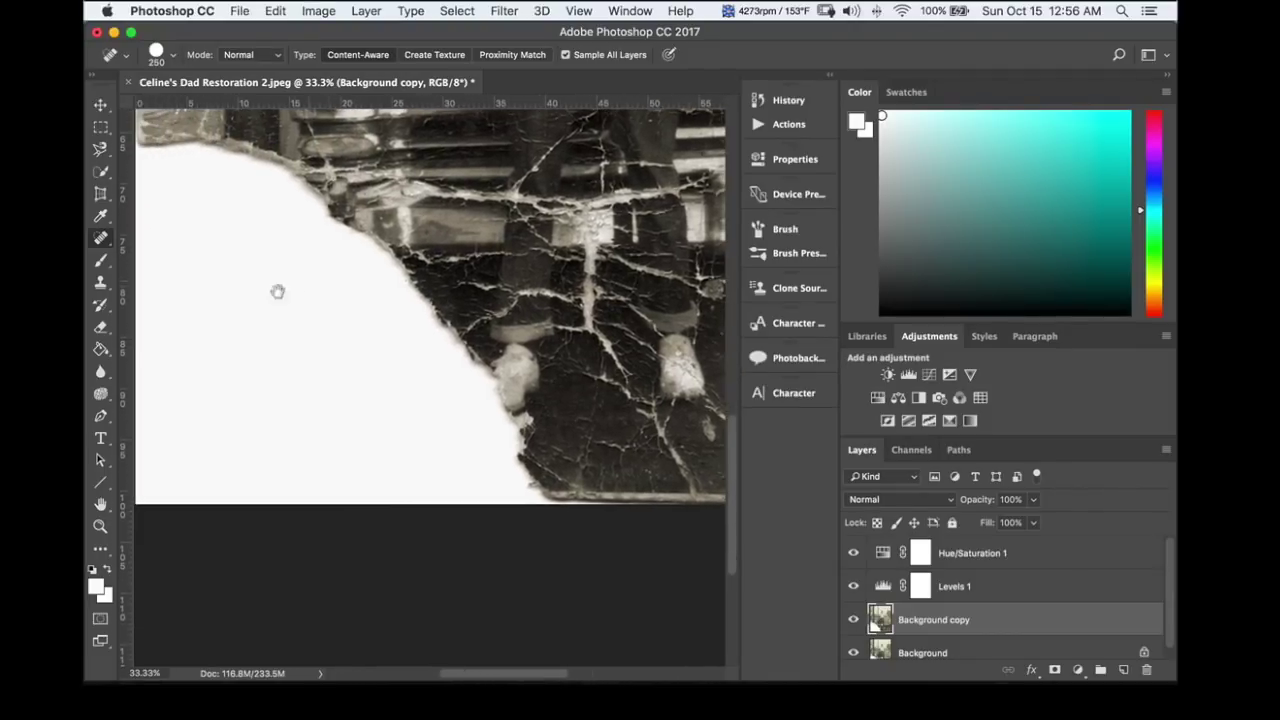
- Heal the long cracks across the lower-right ground and the worn right edge and corner with the Spot Healing Brush at size 250
scroll(388, 440, right, 15)
scroll(388, 440, down, 1)
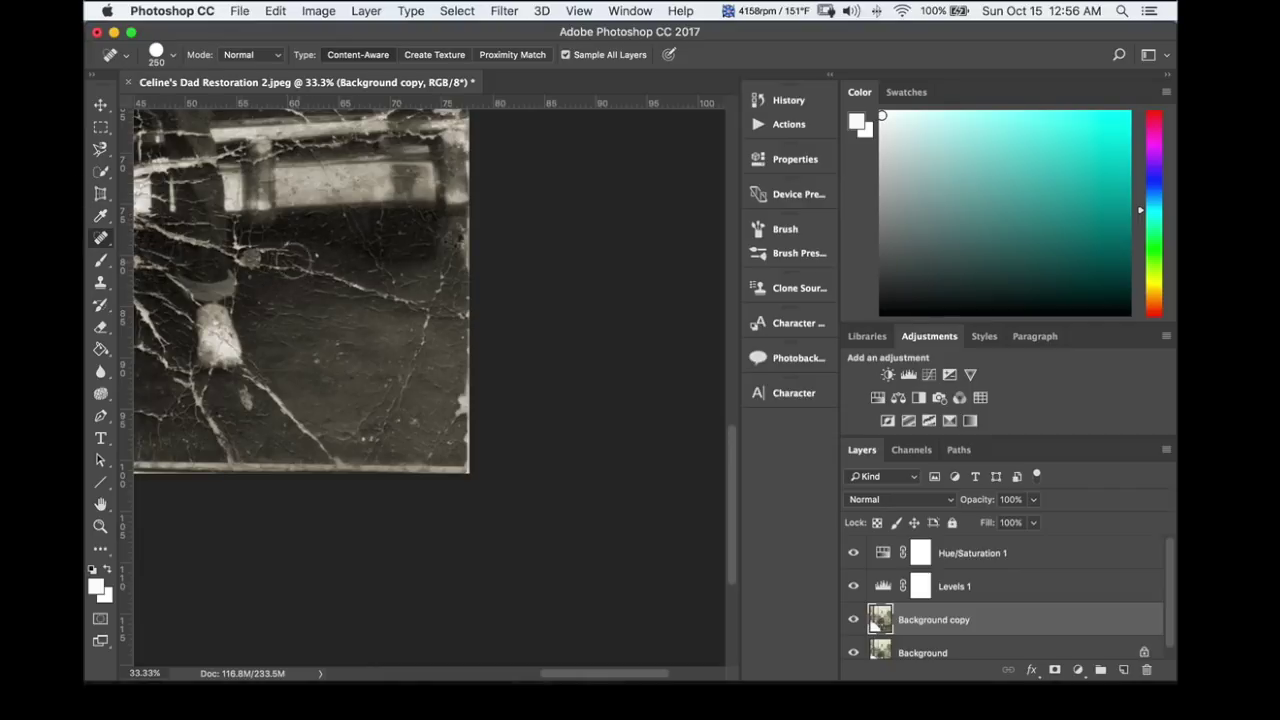
mouse_move(298, 262)
mouse_down()
mouse_move(285, 253)
mouse_move(298, 290)
mouse_move(255, 262)
mouse_move(280, 245)
mouse_move(330, 284)
mouse_move(415, 298)
mouse_move(432, 314)
mouse_move(460, 225)
mouse_move(464, 285)
mouse_move(445, 269)
mouse_move(400, 402)
mouse_move(372, 415)
mouse_move(390, 386)
mouse_up()
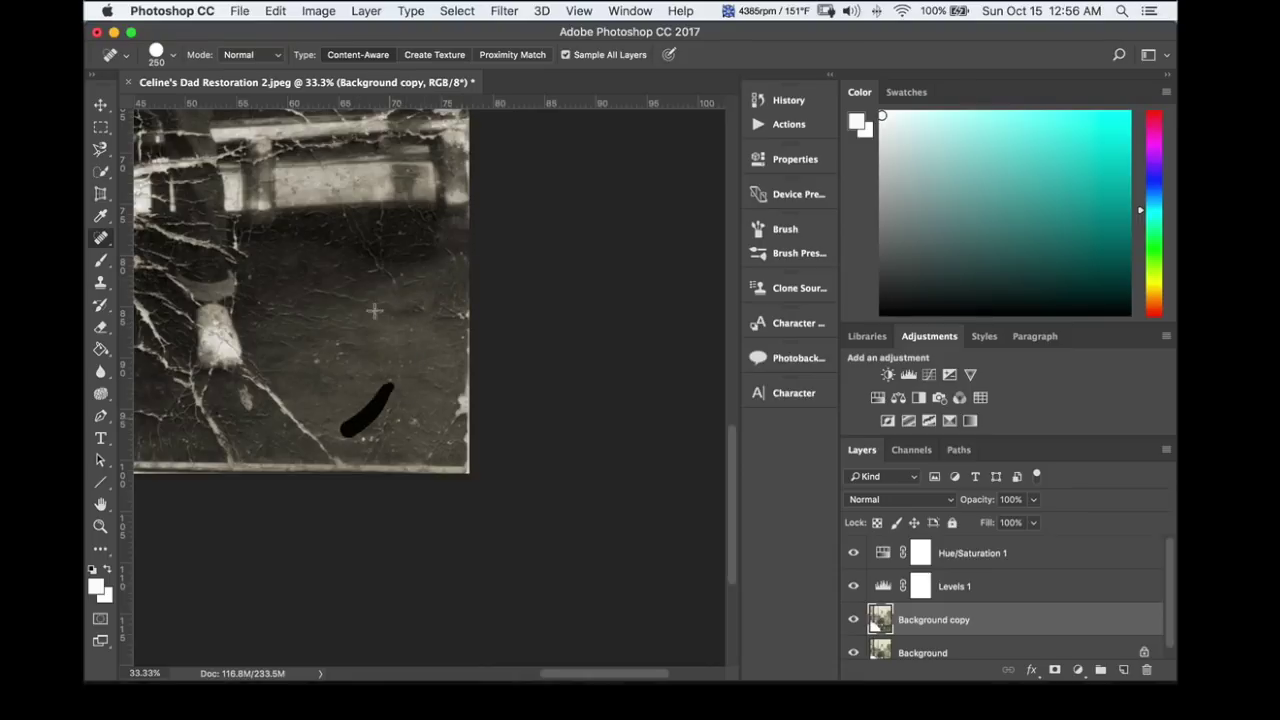
mouse_move(371, 306)
mouse_down()
mouse_move(294, 286)
mouse_move(383, 312)
mouse_move(462, 312)
mouse_up()
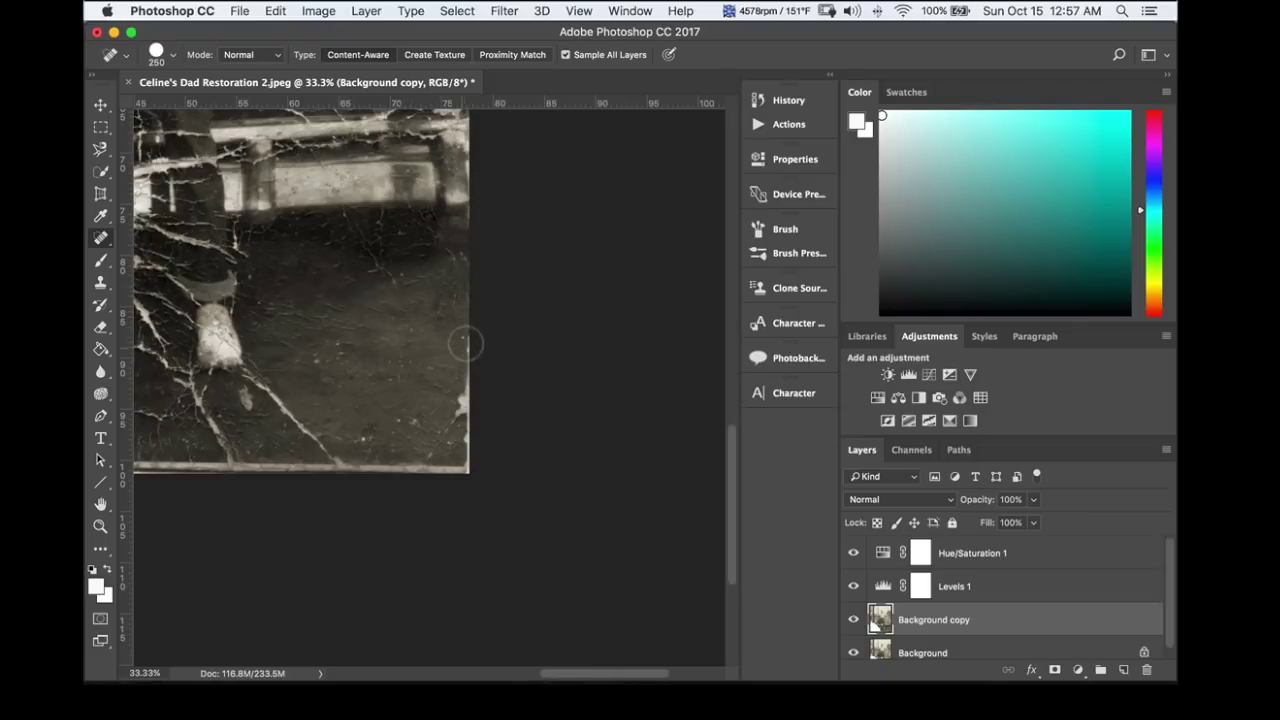
mouse_move(466, 343)
mouse_down()
mouse_move(464, 472)
mouse_move(387, 469)
mouse_move(448, 459)
mouse_move(450, 426)
mouse_move(429, 459)
mouse_move(466, 462)
mouse_up()
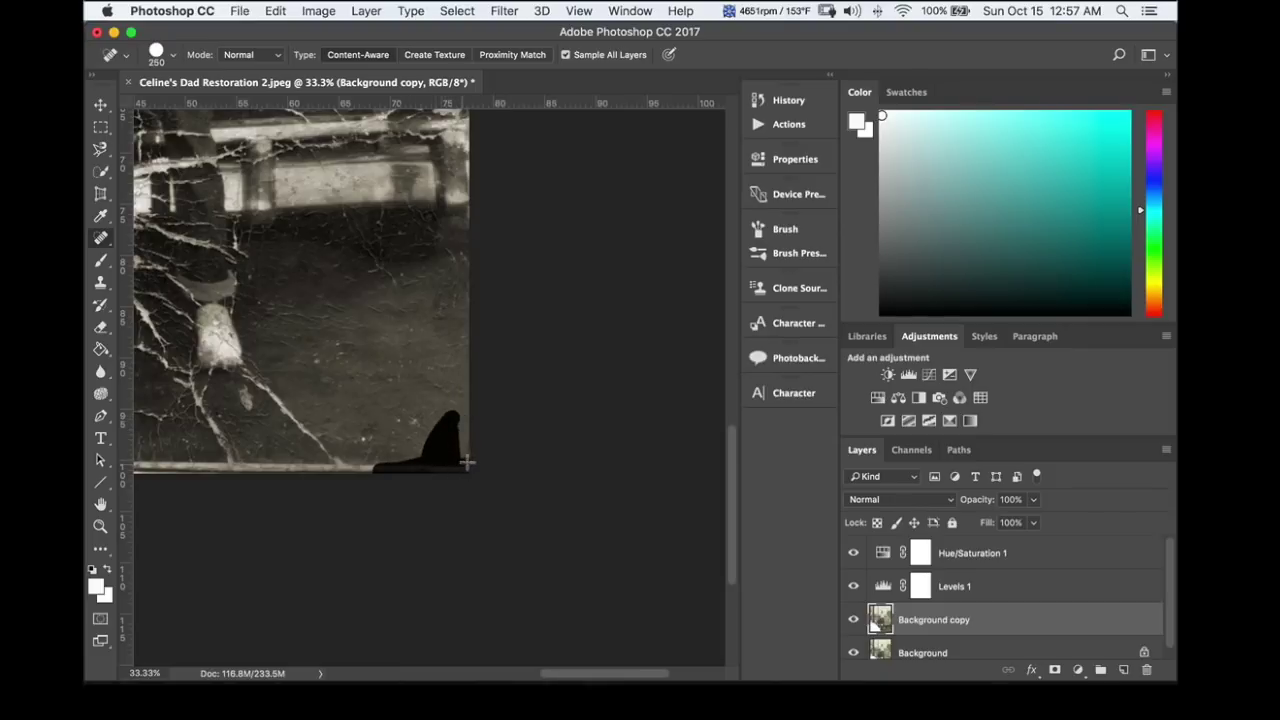
- Heal the small spots on the lower-right ground and the cracks in the shadow beneath the bumper with the Spot Healing Brush
drag(418, 418, 418, 420)
drag(414, 429, 380, 430)
mouse_move(323, 349)
mouse_down()
mouse_move(335, 352)
mouse_move(325, 362)
mouse_up()
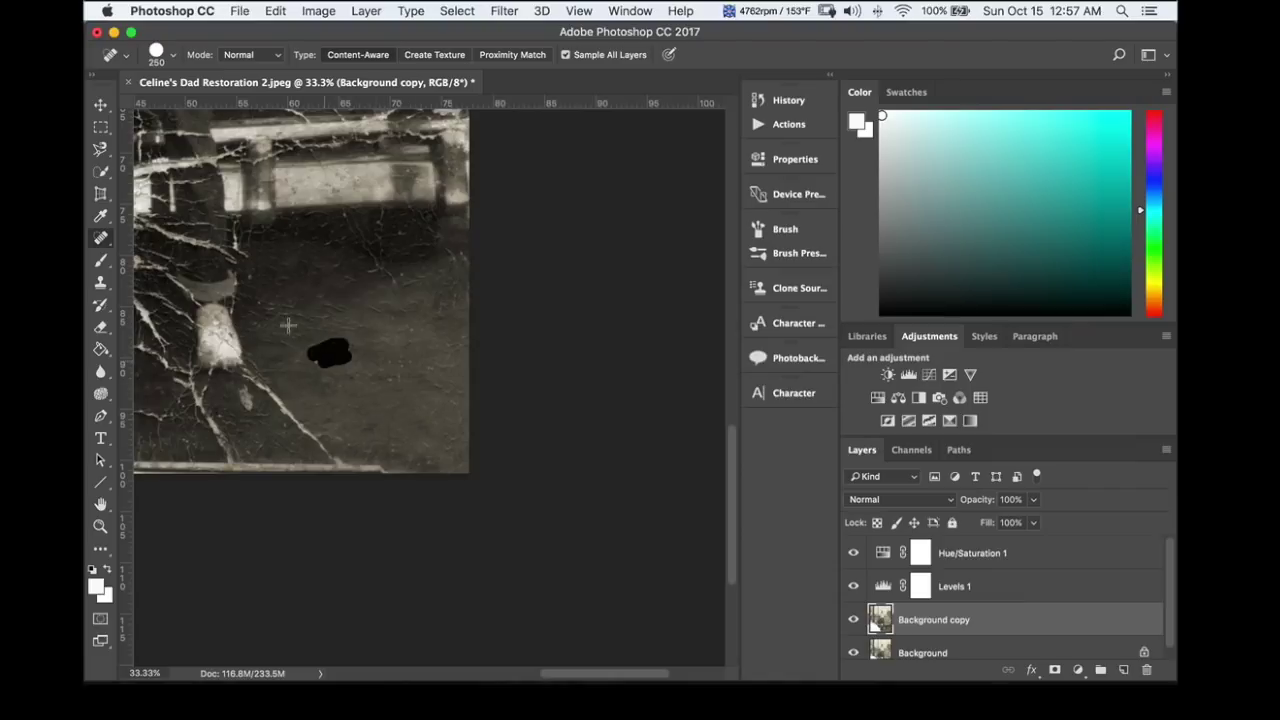
mouse_move(370, 272)
mouse_down()
mouse_move(335, 224)
mouse_move(391, 217)
mouse_move(384, 233)
mouse_move(424, 262)
mouse_move(455, 252)
mouse_up()
drag(462, 224, 466, 212)
- Heal the cracks running from the shoes down to the photo's bottom edge, along with the pale strip on that edge
mouse_move(280, 343)
mouse_down()
mouse_move(310, 356)
mouse_move(237, 377)
mouse_move(262, 380)
mouse_move(254, 370)
mouse_move(259, 396)
mouse_move(240, 403)
mouse_move(244, 387)
mouse_move(263, 400)
mouse_move(258, 388)
mouse_move(342, 468)
mouse_move(380, 472)
mouse_move(216, 463)
mouse_up()
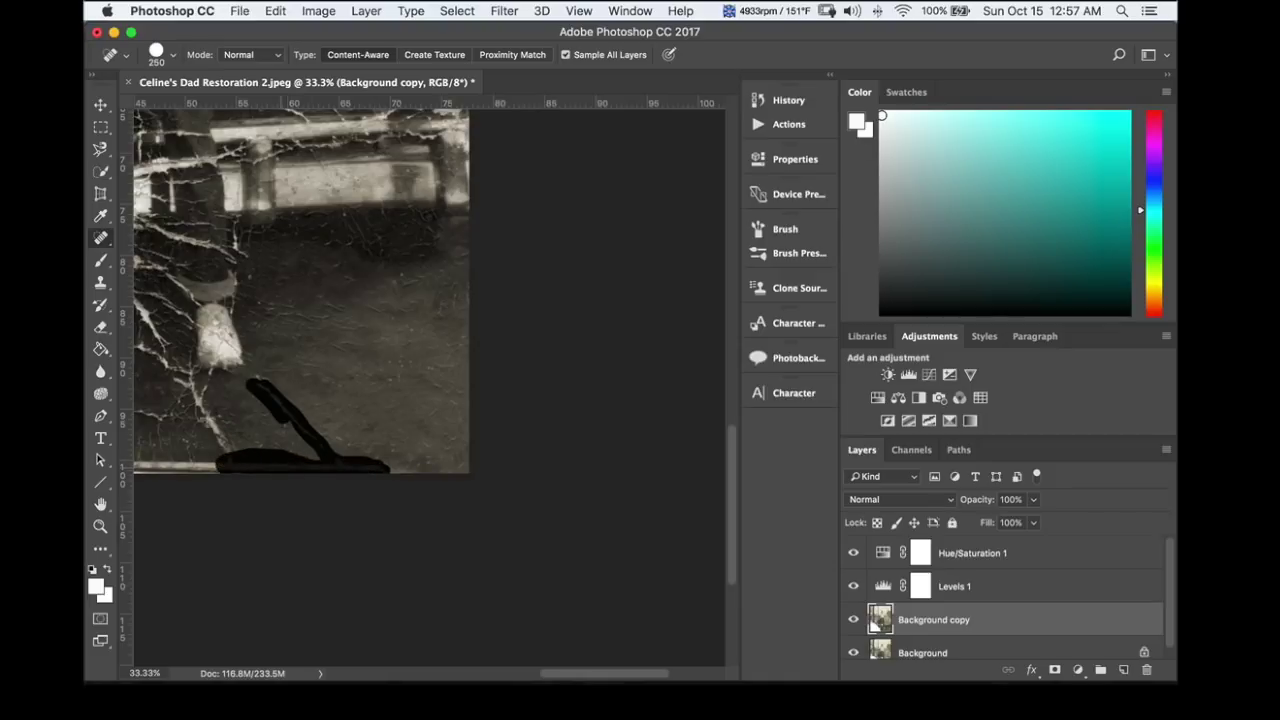
mouse_move(195, 410)
mouse_down()
mouse_move(186, 368)
mouse_move(214, 373)
mouse_move(199, 391)
mouse_move(202, 423)
mouse_move(250, 471)
mouse_move(140, 467)
mouse_up()
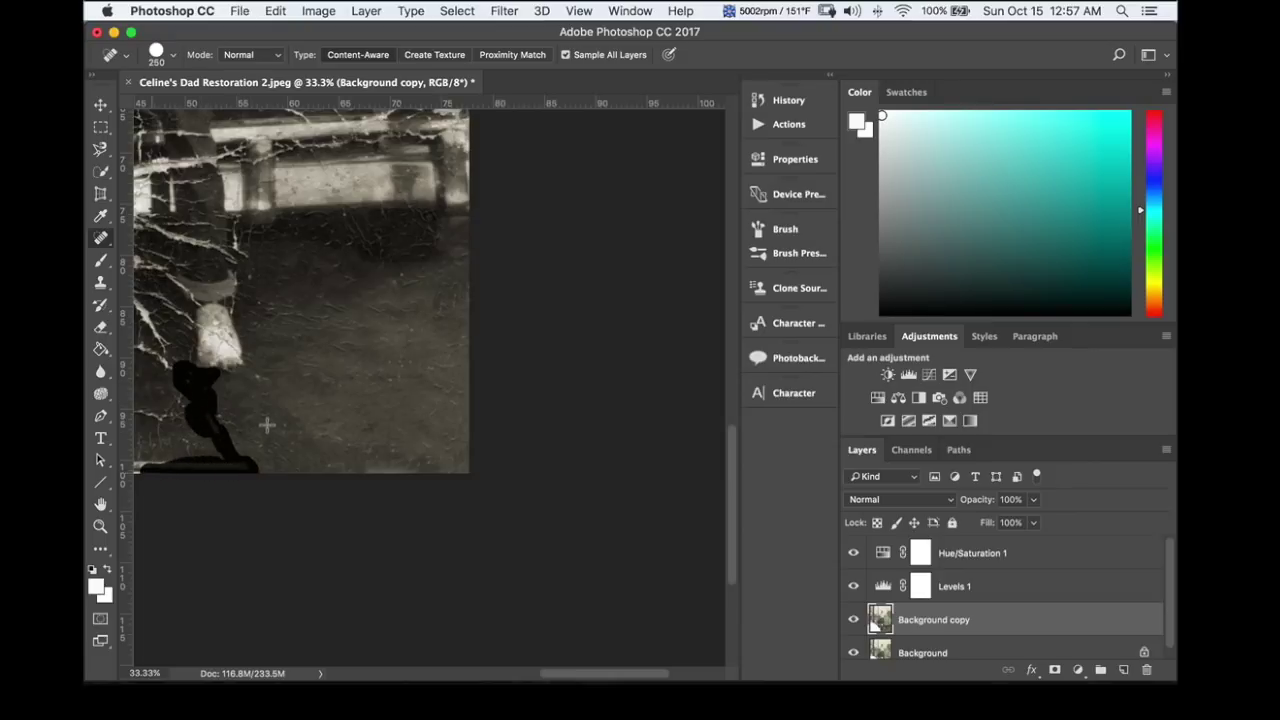
drag(347, 409, 509, 418)
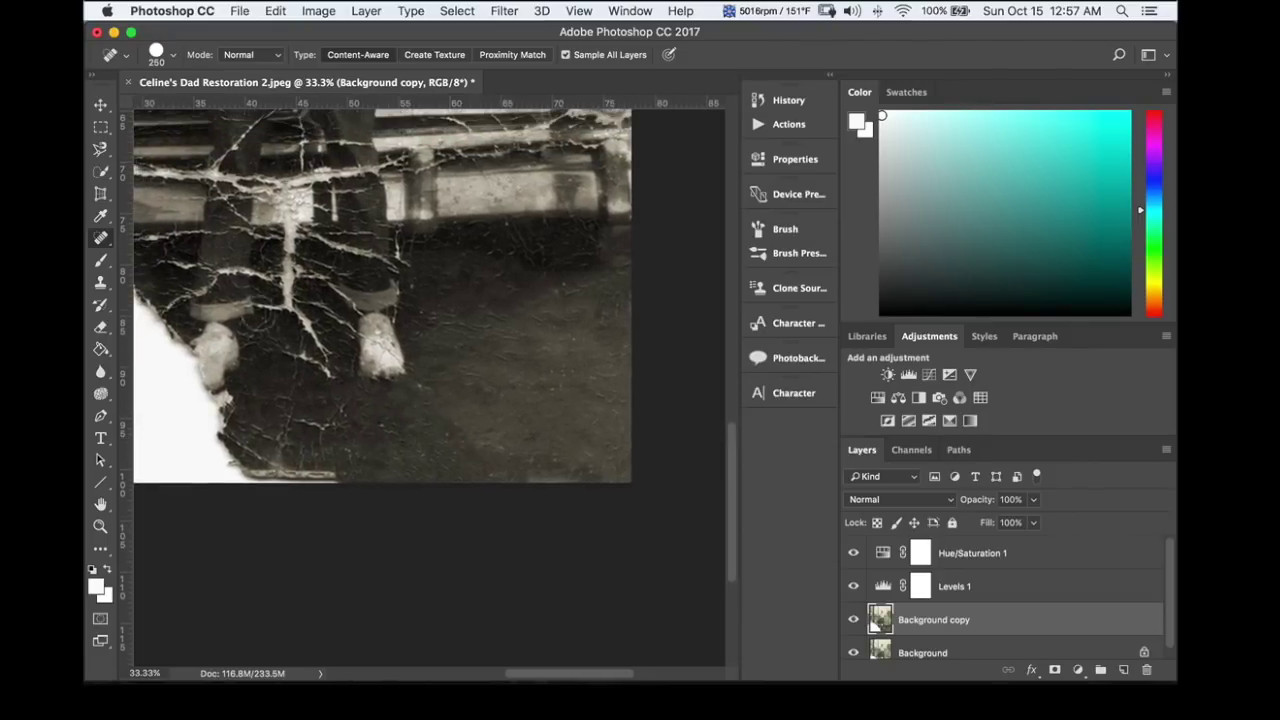
mouse_move(270, 315)
mouse_down()
mouse_move(328, 362)
mouse_move(281, 341)
mouse_move(268, 316)
mouse_move(243, 325)
mouse_move(286, 363)
mouse_move(288, 347)
mouse_move(302, 378)
mouse_move(331, 363)
mouse_move(336, 405)
mouse_move(318, 425)
mouse_move(291, 414)
mouse_move(278, 447)
mouse_move(238, 438)
mouse_move(260, 478)
mouse_move(296, 482)
mouse_move(270, 453)
mouse_move(318, 473)
mouse_up()
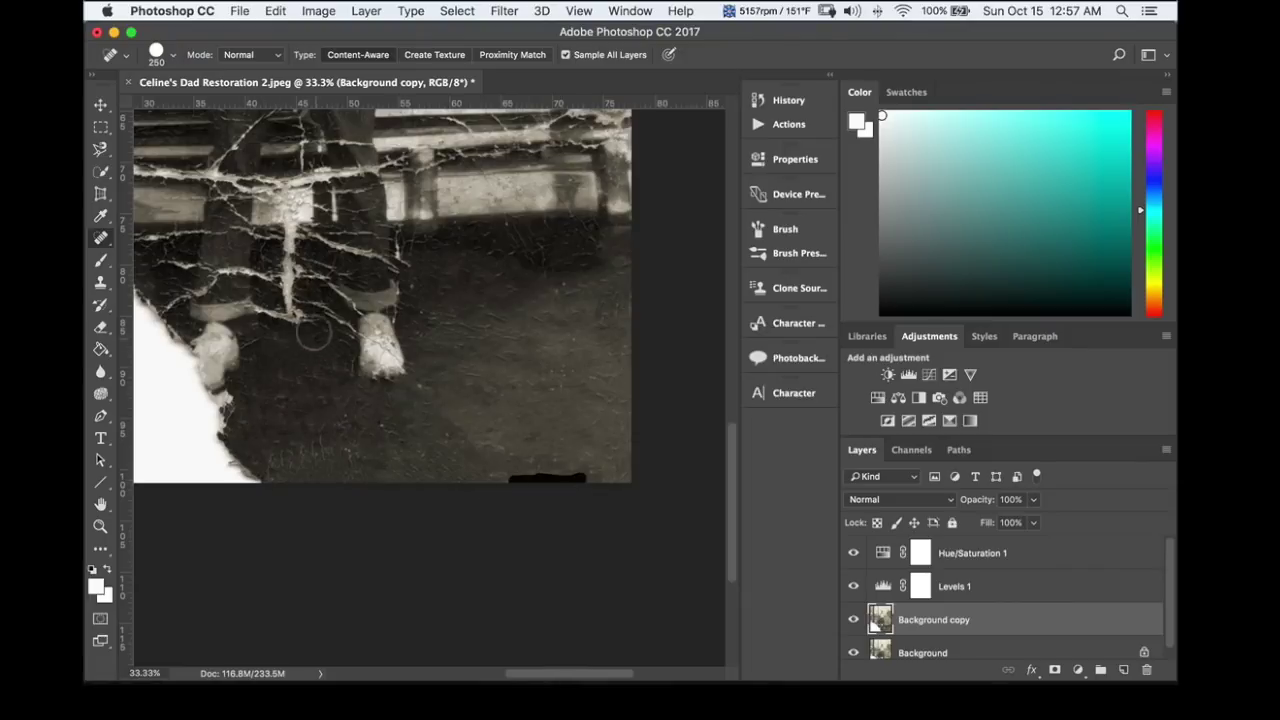
- Heal the vertical white crack between the lower trouser legs and the cracks above the trouser cuffs
mouse_move(290, 264)
mouse_down()
mouse_move(283, 232)
mouse_move(256, 234)
mouse_move(256, 281)
mouse_move(288, 300)
mouse_move(285, 318)
mouse_move(258, 318)
mouse_move(300, 322)
mouse_move(298, 258)
mouse_move(300, 330)
mouse_up()
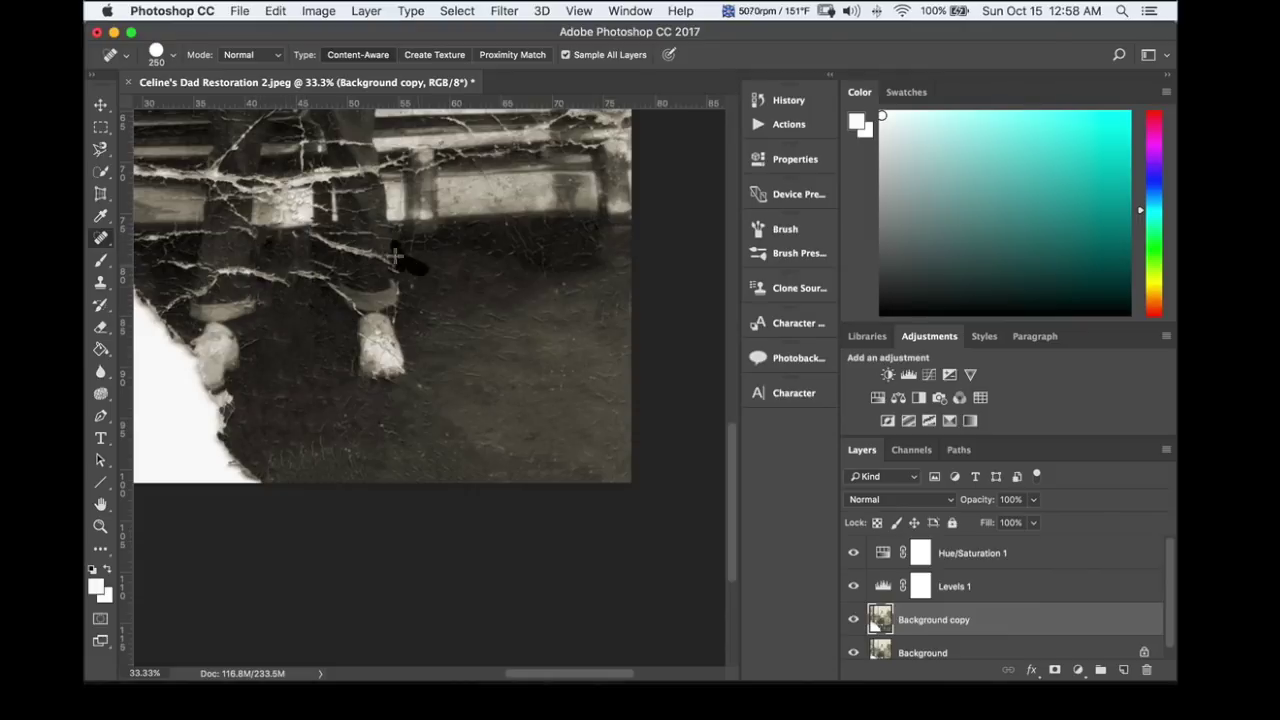
drag(394, 251, 420, 262)
mouse_move(210, 278)
mouse_down()
mouse_move(200, 270)
mouse_move(190, 285)
mouse_up()
- Heal the cracks around the trouser cuff above the right-hand shoe at 100% zoom with the Spot Healing Brush at size 90
key(super+1)
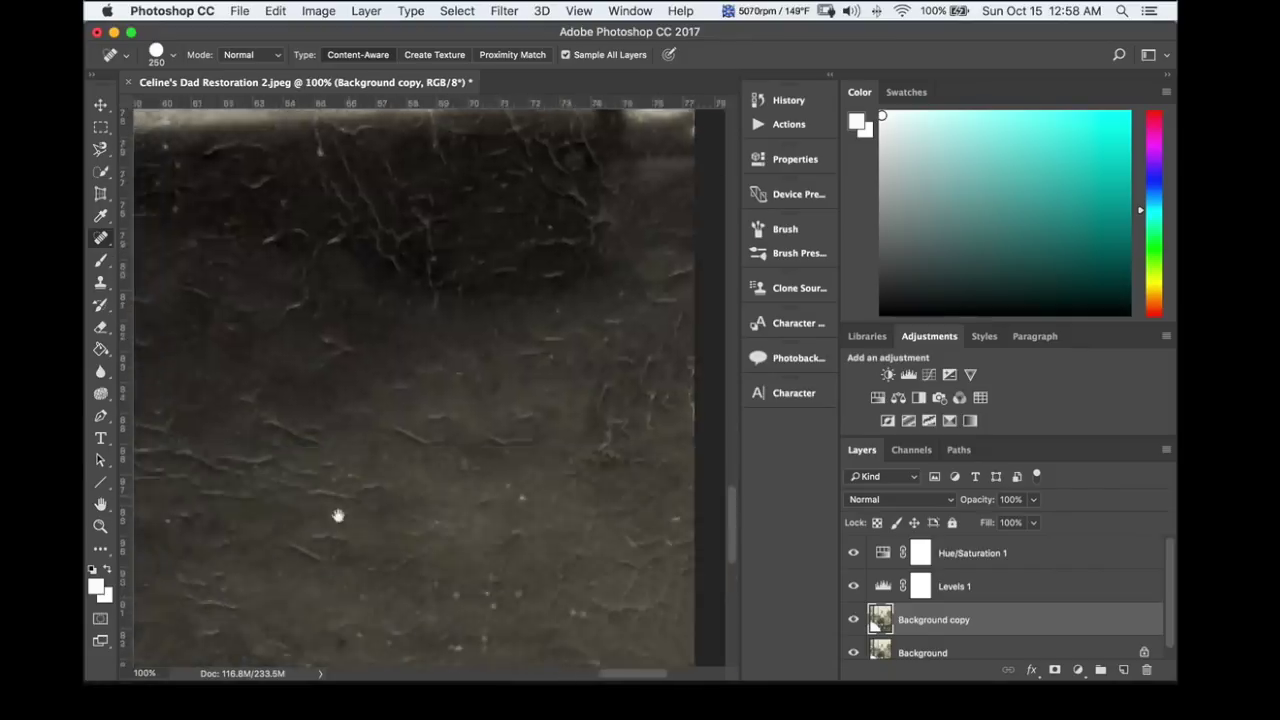
scroll(430, 390, up, 3)
key(bracketleft)
key(bracketleft)
key(bracketleft)
key(bracketleft)
key(bracketleft)
key(bracketleft)
drag(395, 296, 491, 317)
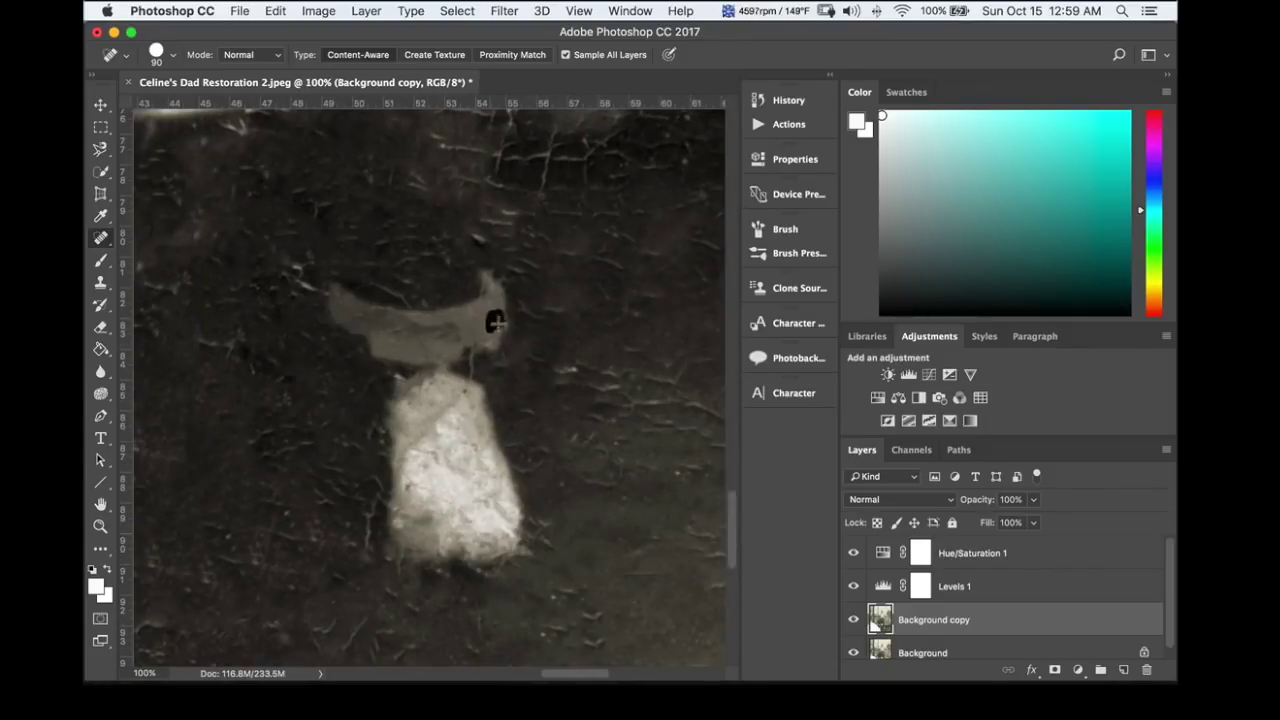
- Compare the whole photo before and after retouching at 16.7% zoom by toggling the Background copy layer's visibility
key(super+1)
key(super+minus)
key(super+minus)
key(super+minus)
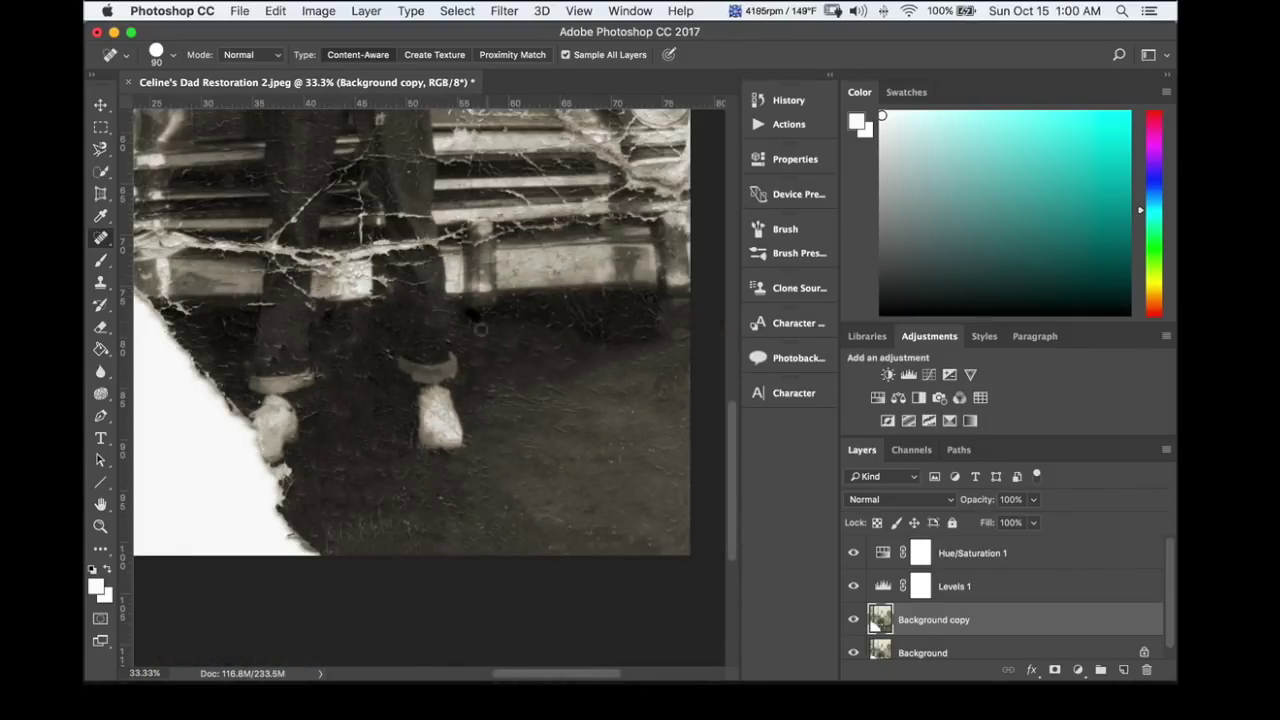
key(super+minus)
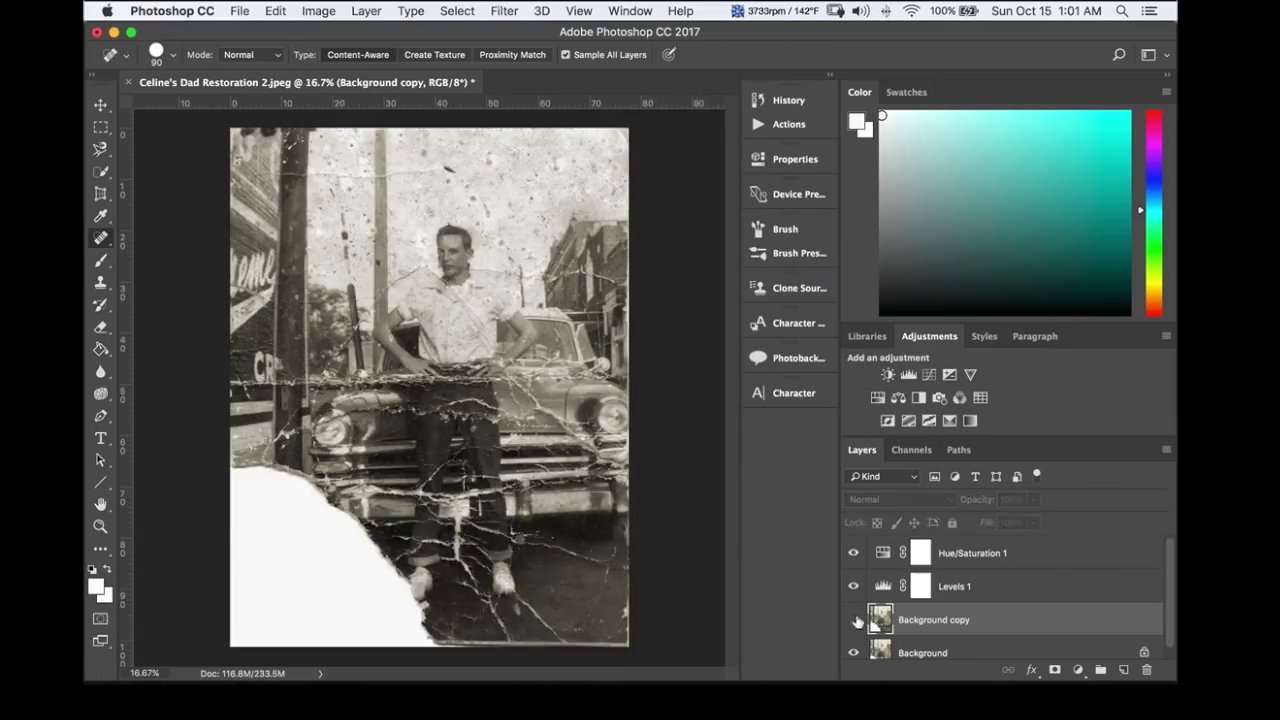
- Heal the diagonal crack and the pale spot between the trouser legs in front of the grille at 66.7% zoom with brush size 90
key(super+plus)
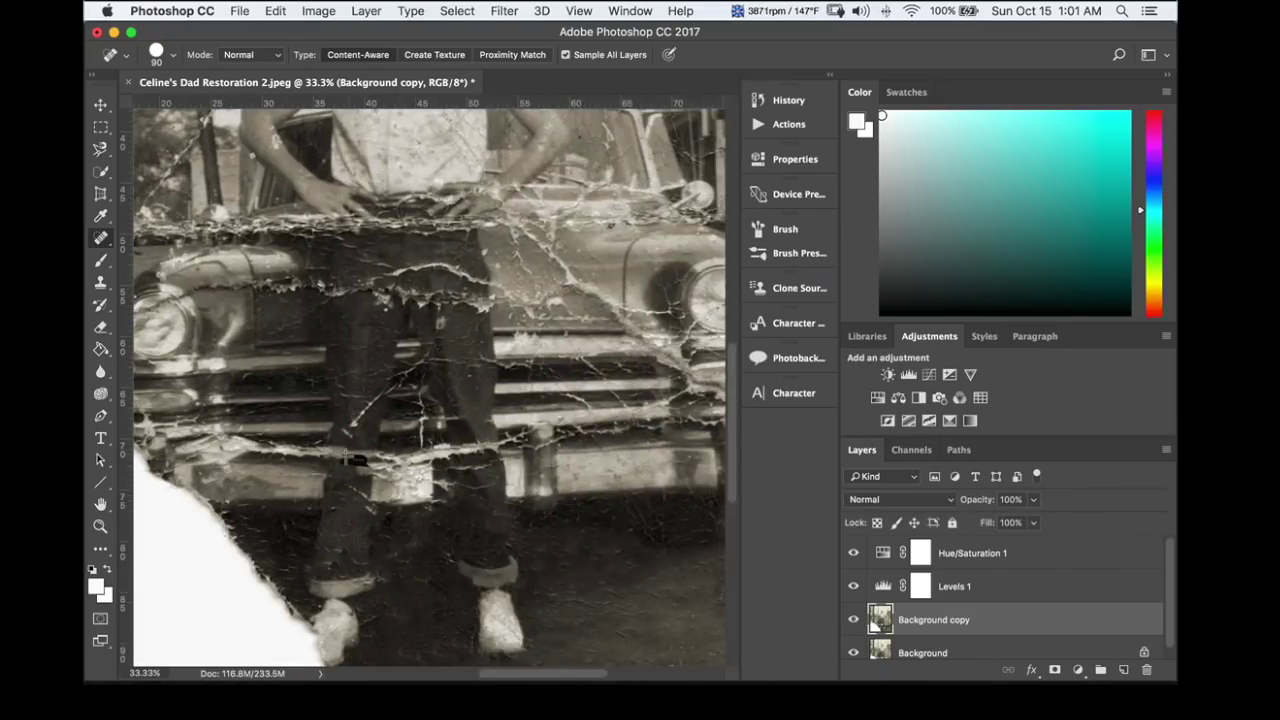
key(super+plus)
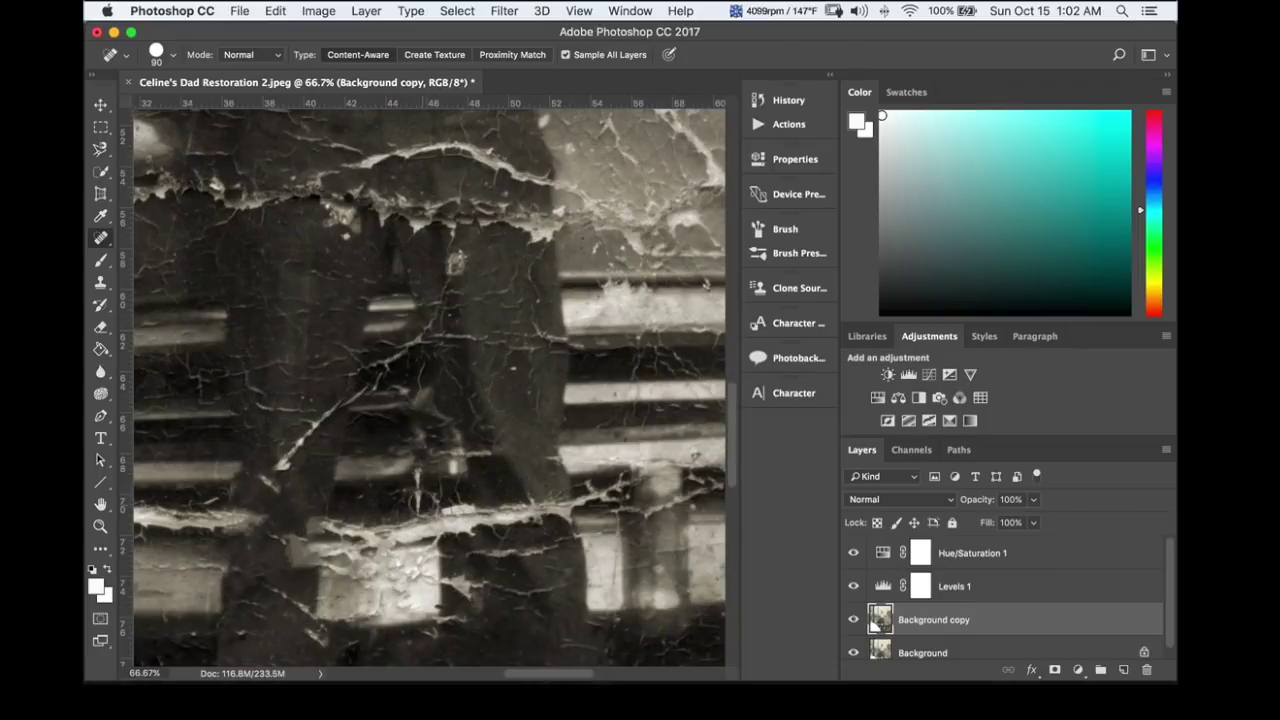
mouse_move(302, 468)
mouse_down()
mouse_move(291, 427)
mouse_move(457, 257)
mouse_up()
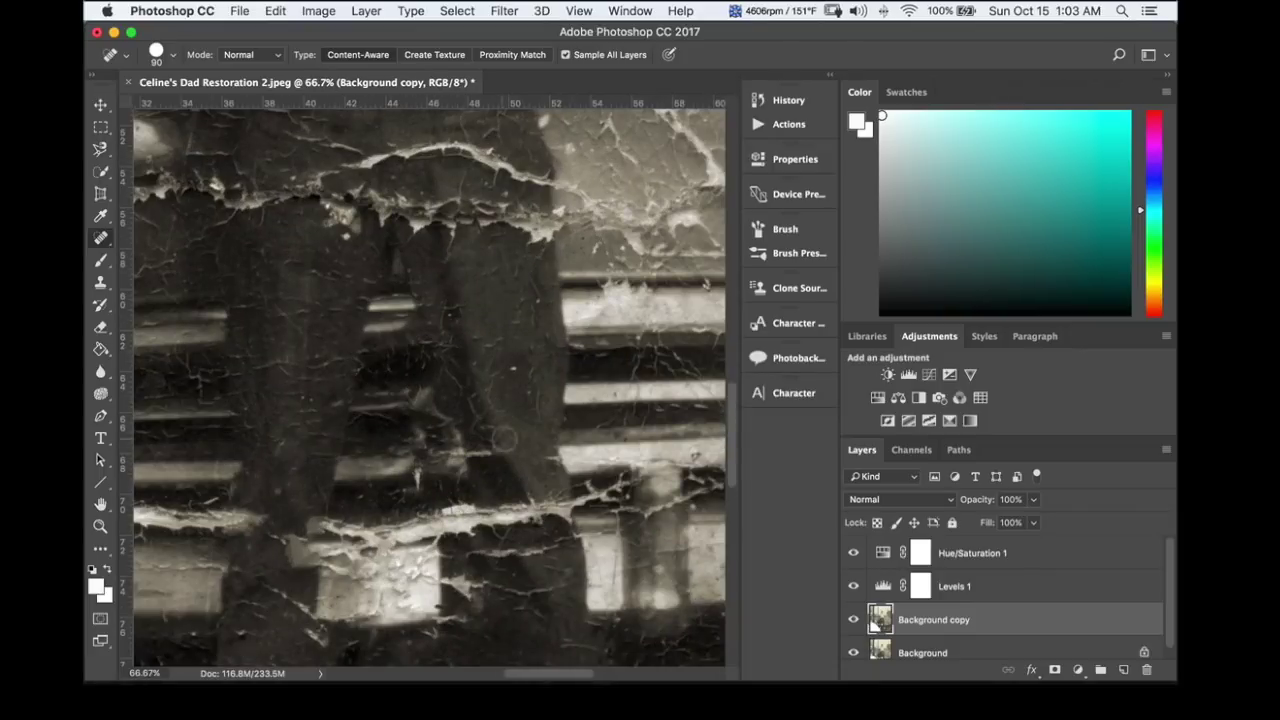
- Clone dark trouser fabric over the cracks crossing both lower trouser legs at bumper height with the Clone Stamp at size 175
scroll(503, 437, down, 5)
key(s)
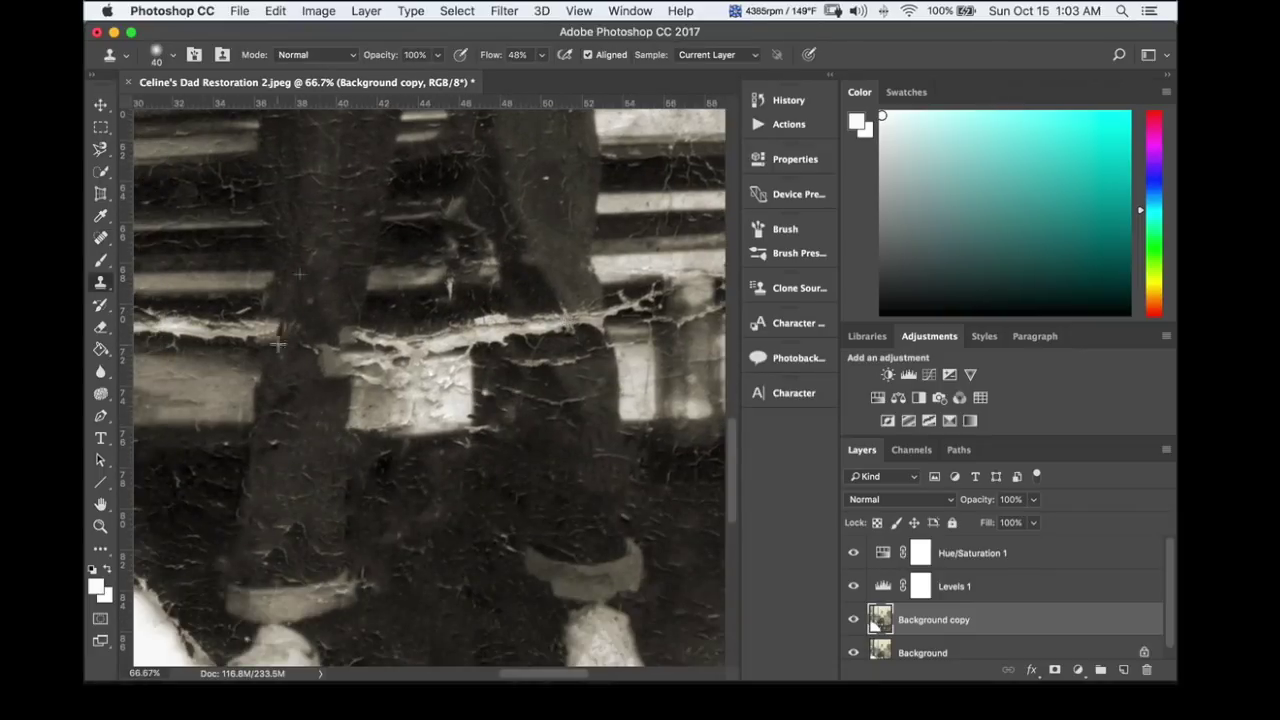
key(bracketright)
key(bracketright)
key(bracketright)
key(bracketright)
key(bracketright)
key(bracketright)
key(bracketright)
key(bracketright)
key(bracketright)
click(300, 296)
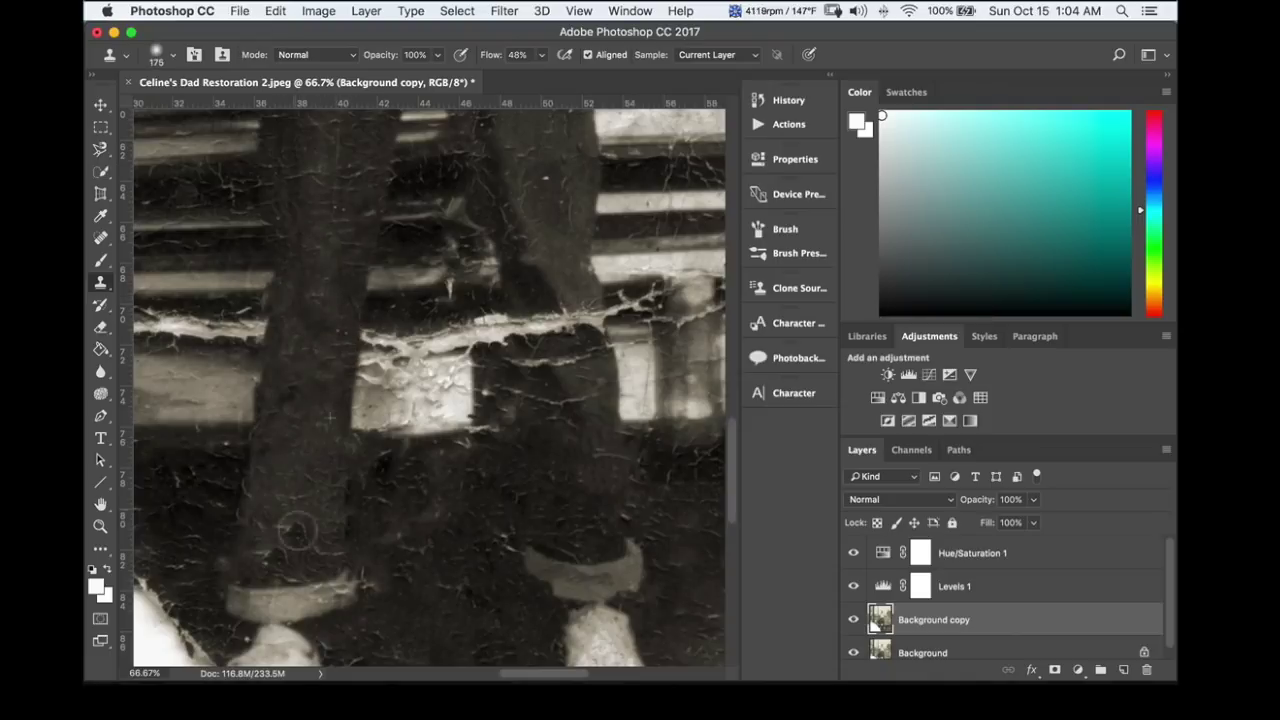
alt+click(300, 335)
mouse_move(525, 320)
mouse_down()
mouse_move(535, 397)
mouse_move(600, 322)
mouse_up()
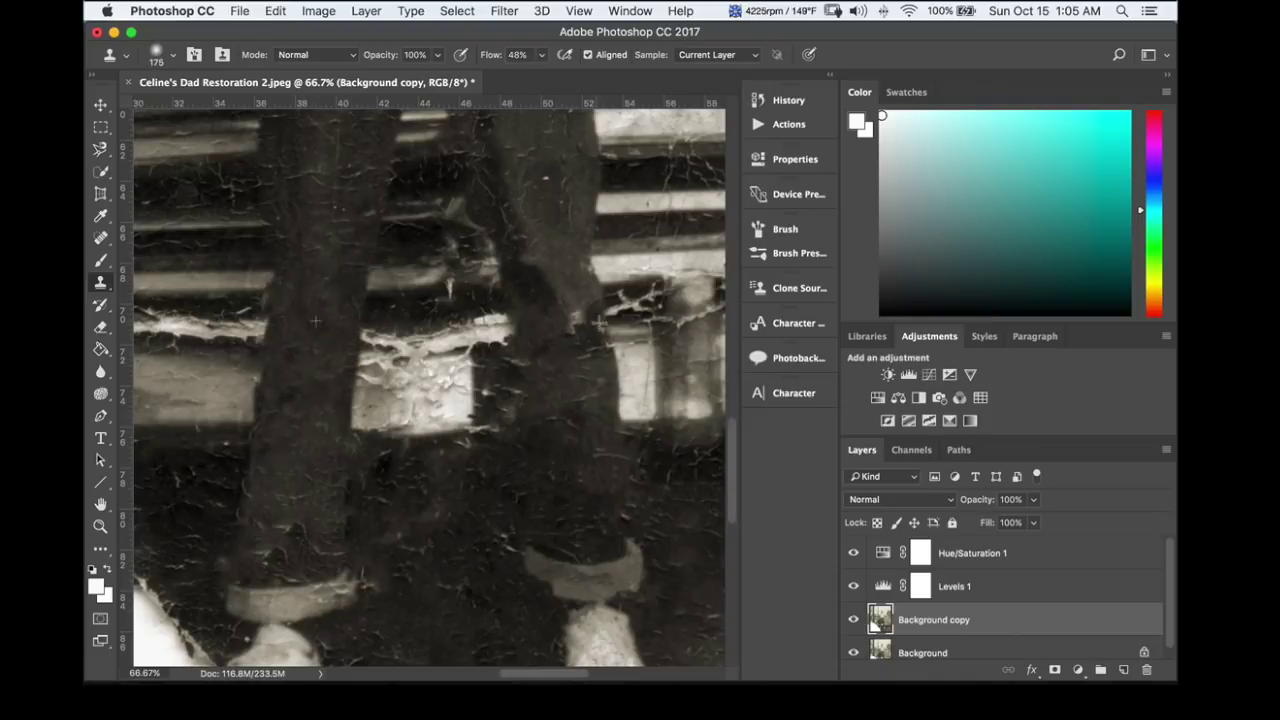
- Outline the far right end of the car's bumper, including its guard, with the Lasso Tool and copy it to a new layer
click(100, 237)
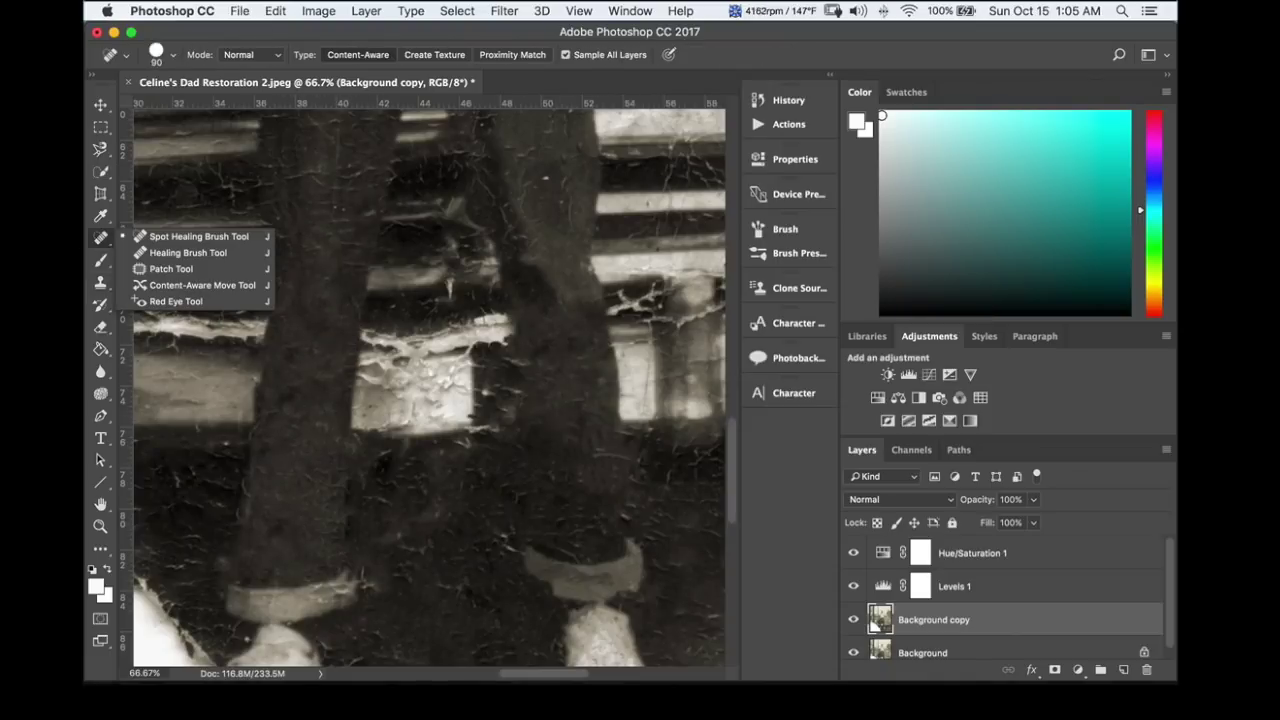
key(super+minus)
scroll(430, 380, down, 2)
scroll(430, 380, up, 2)
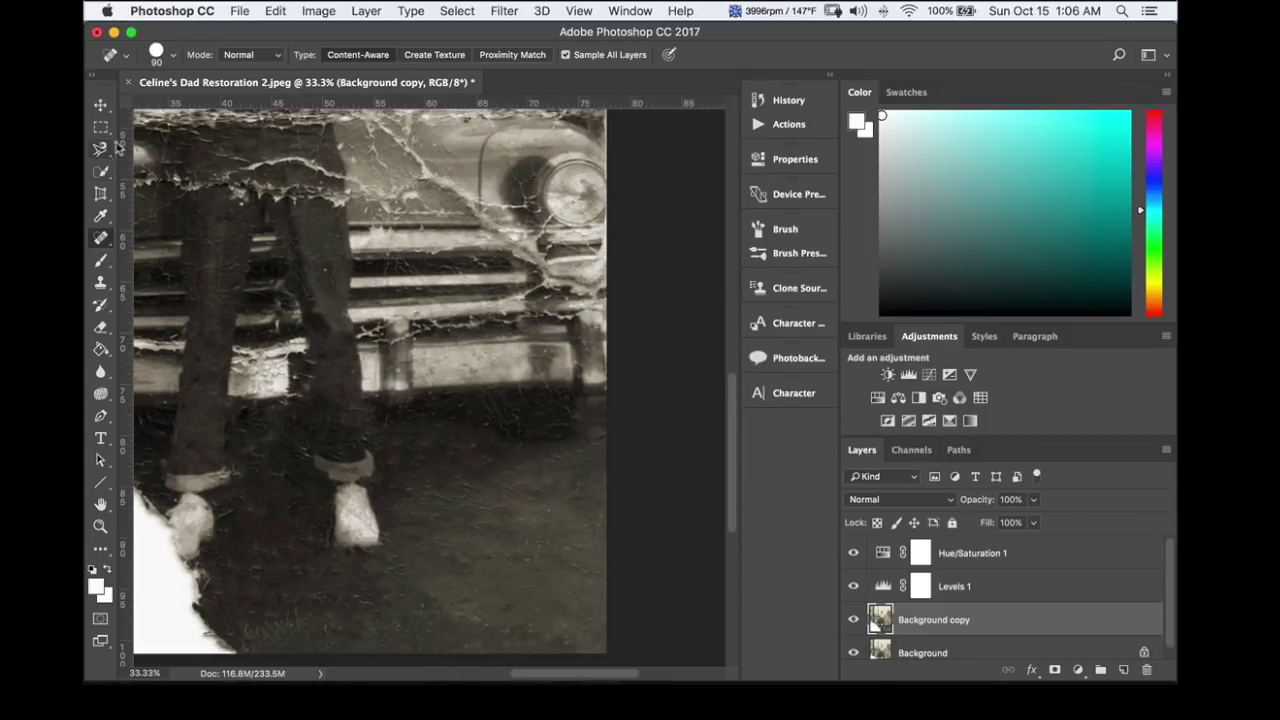
click(101, 130)
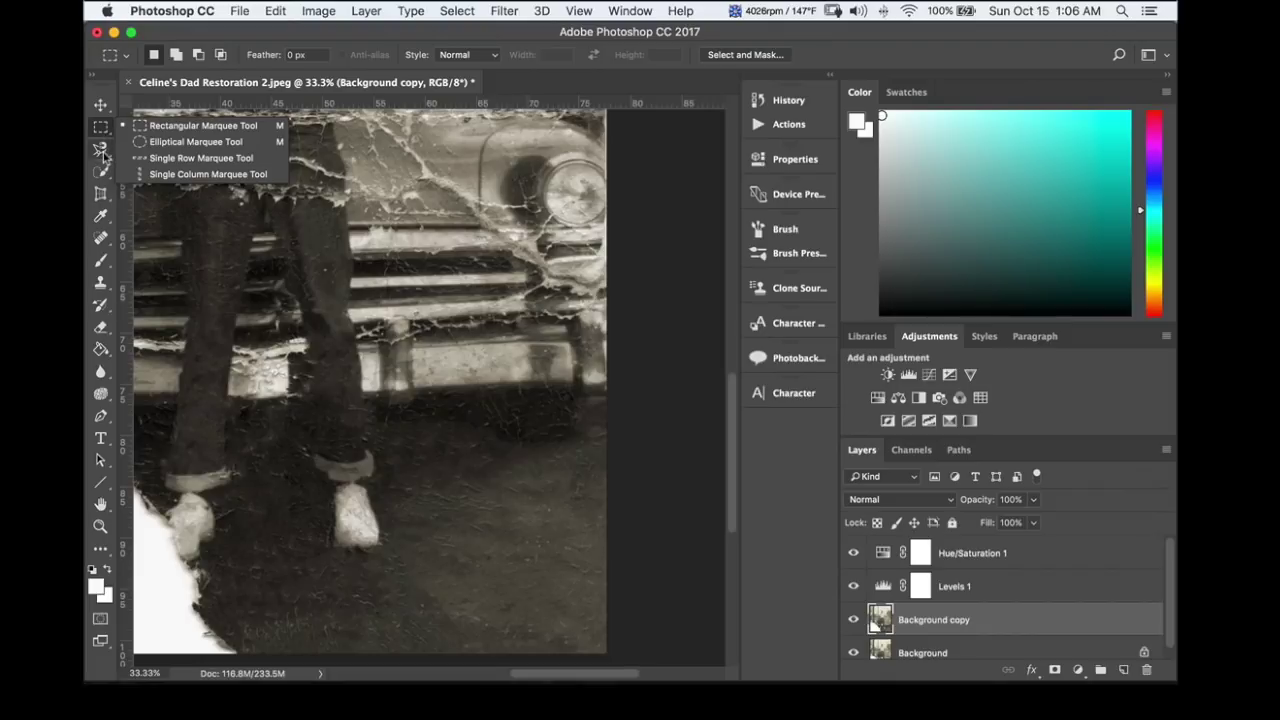
click(104, 155)
click(104, 154)
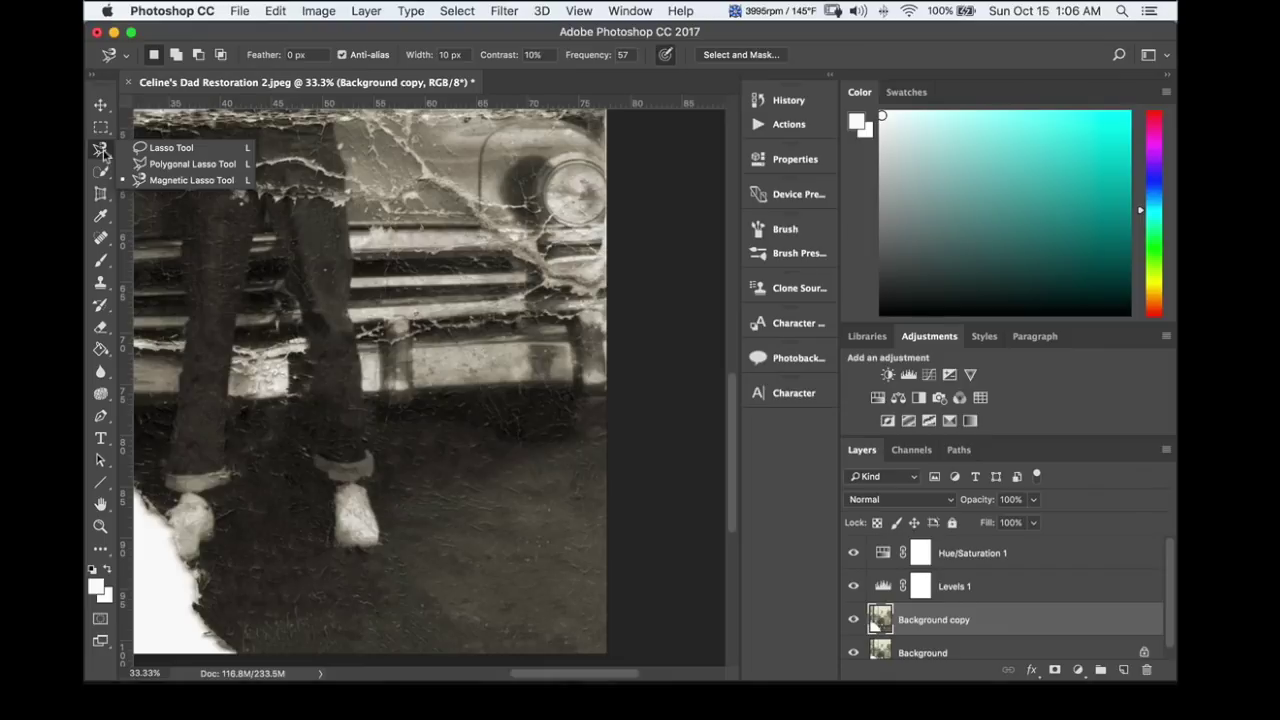
click(160, 148)
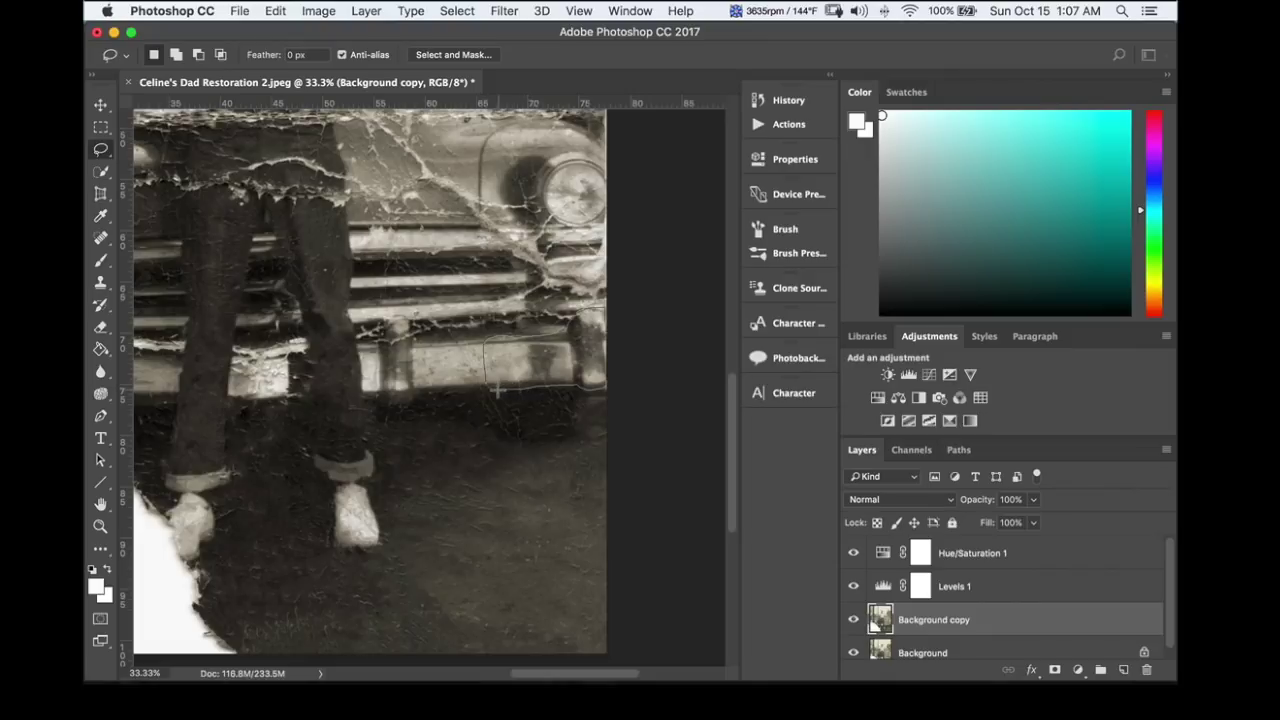
drag(486, 385, 484, 380)
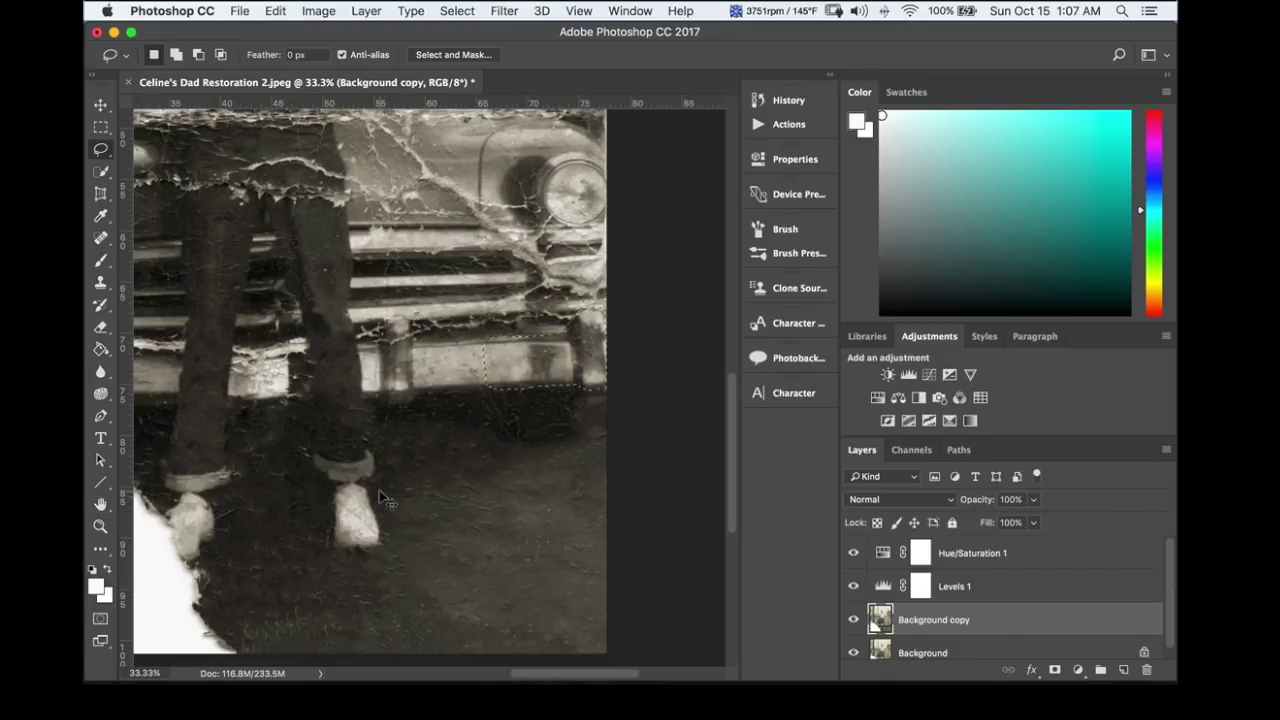
key(super+j)
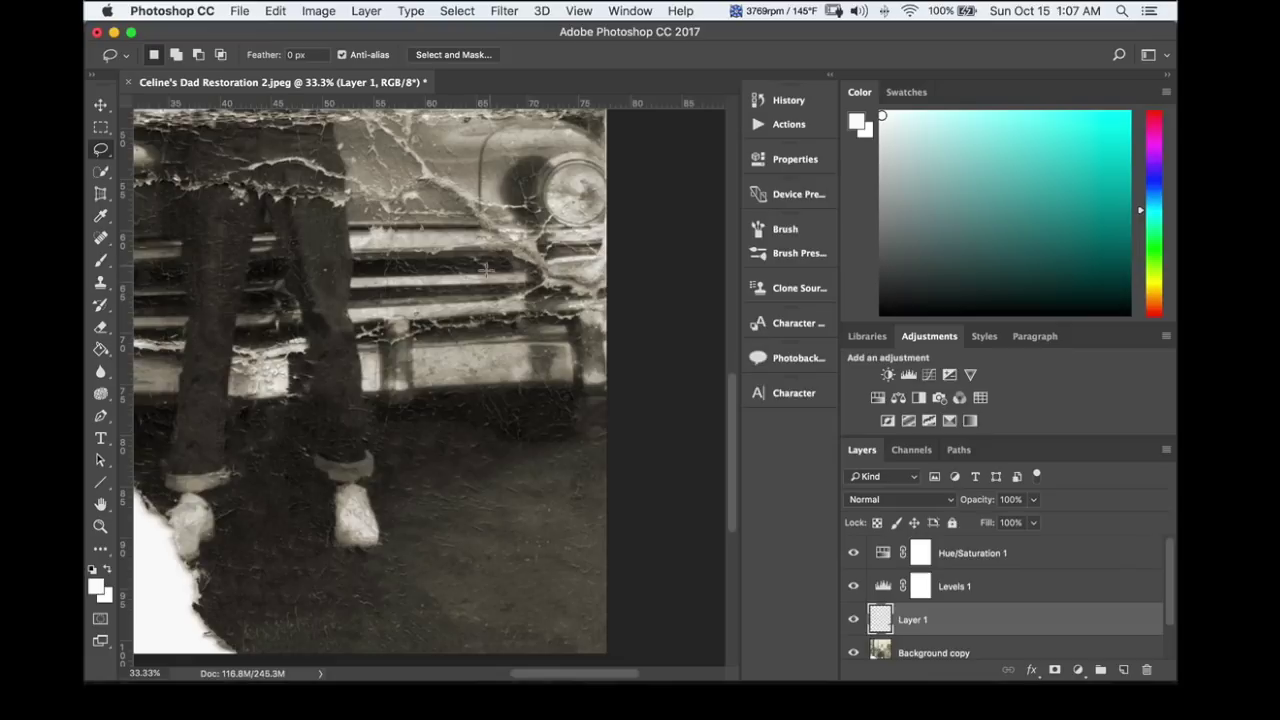
- Move the copied bumper piece over the damaged bumper section beside the man's left-hand trouser leg
key(v)
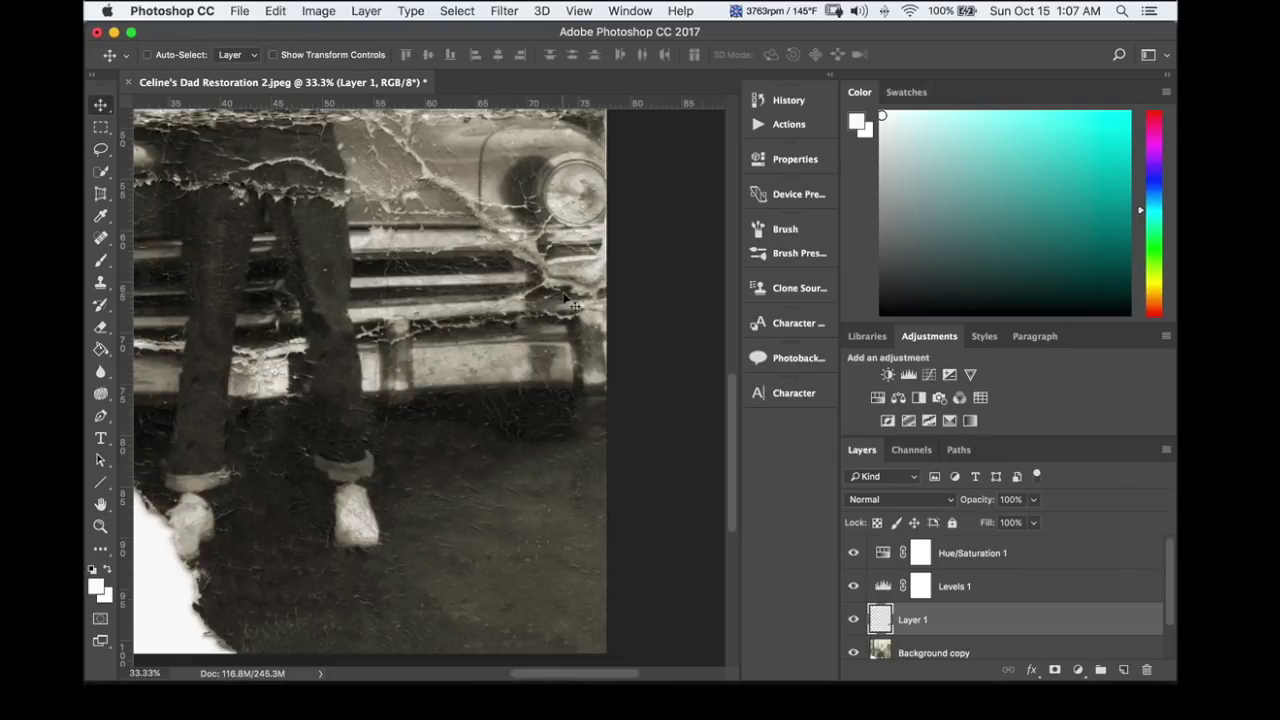
drag(567, 305, 248, 318)
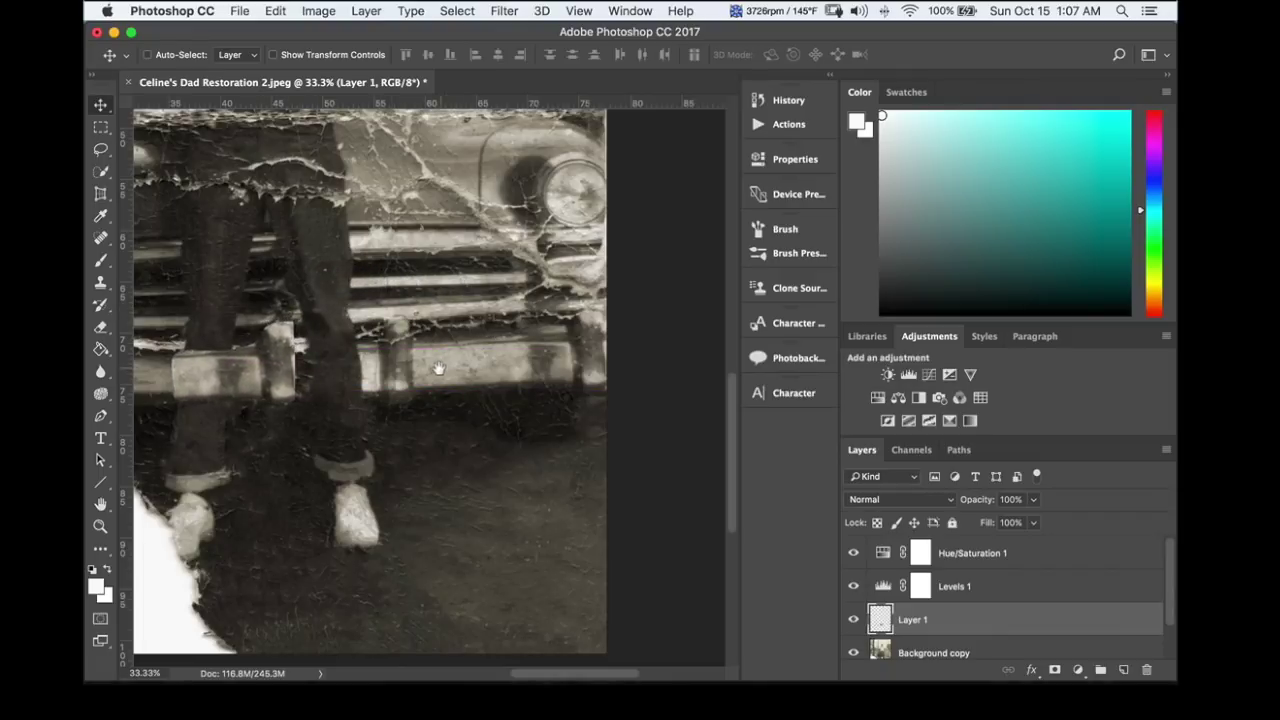
drag(440, 368, 689, 333)
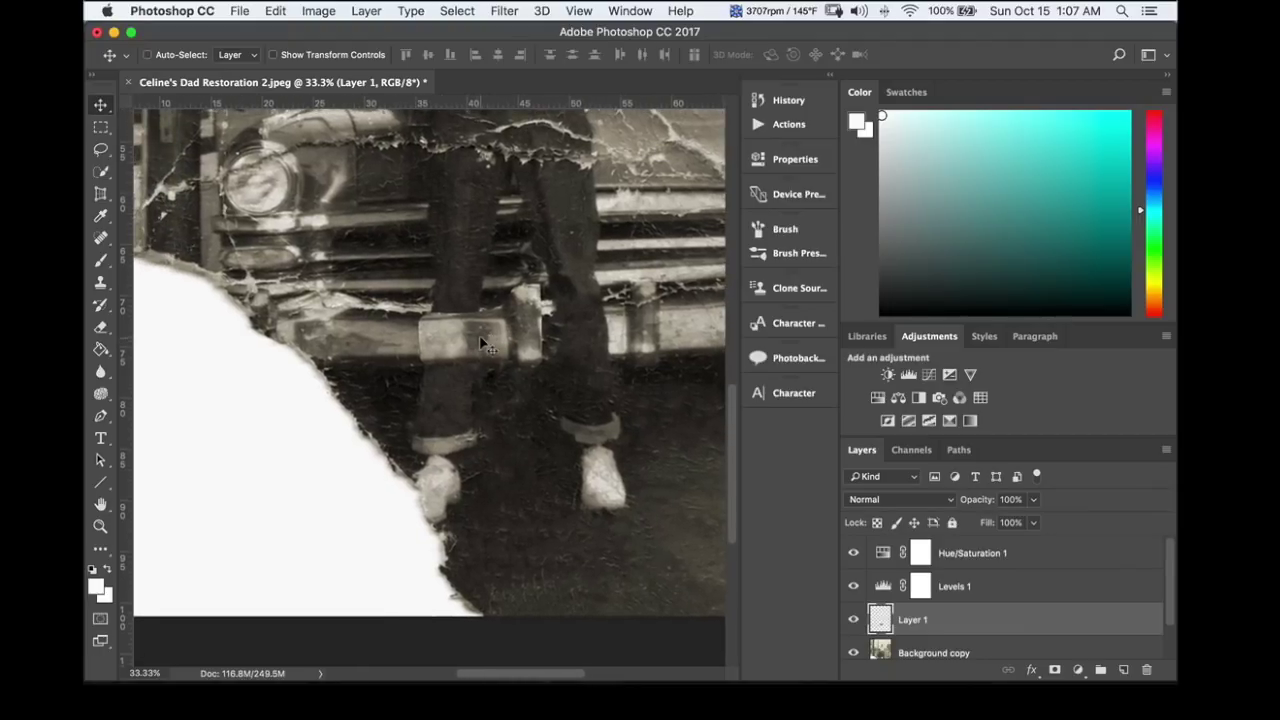
drag(489, 336, 356, 338)
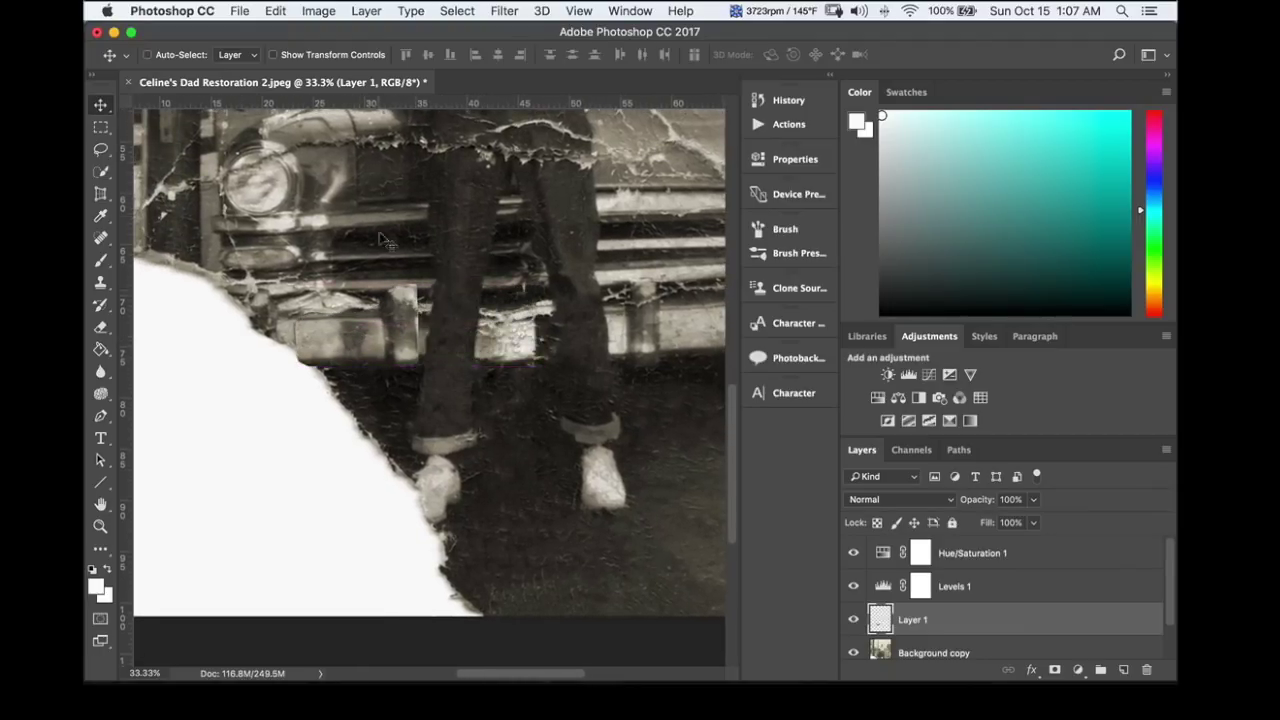
click(369, 12)
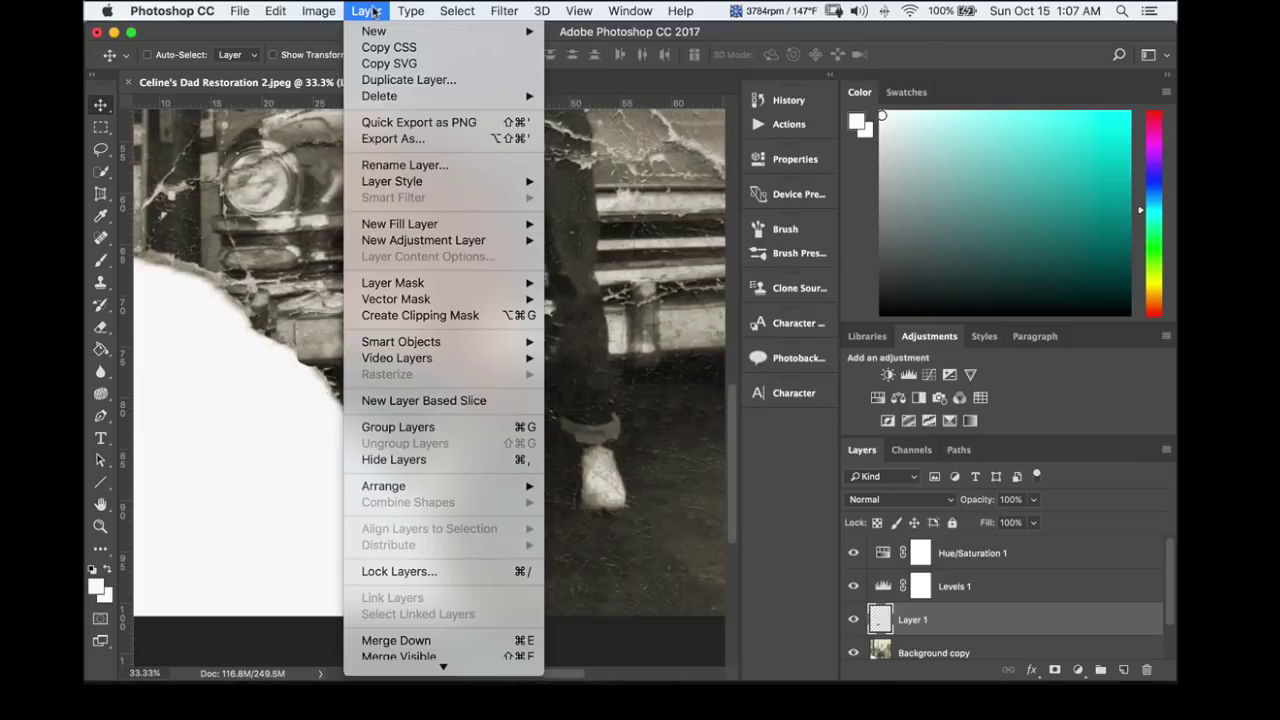
mouse_move(337, 12)
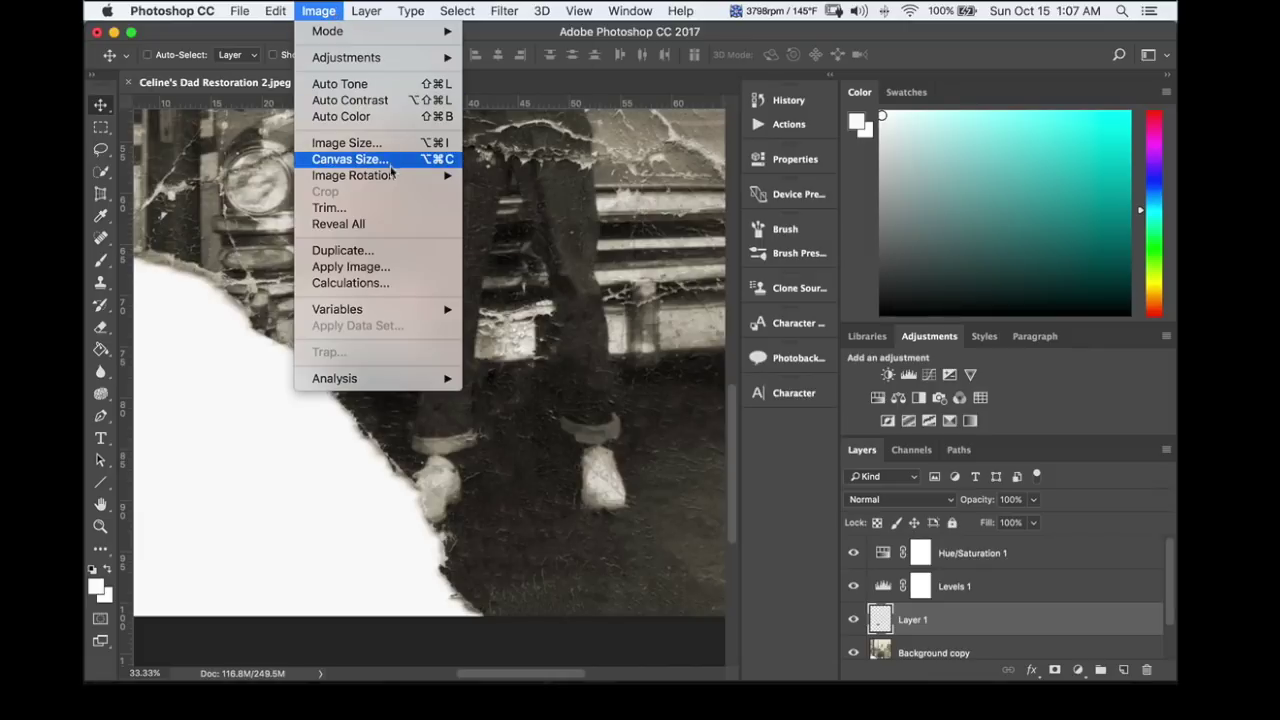
mouse_move(395, 177)
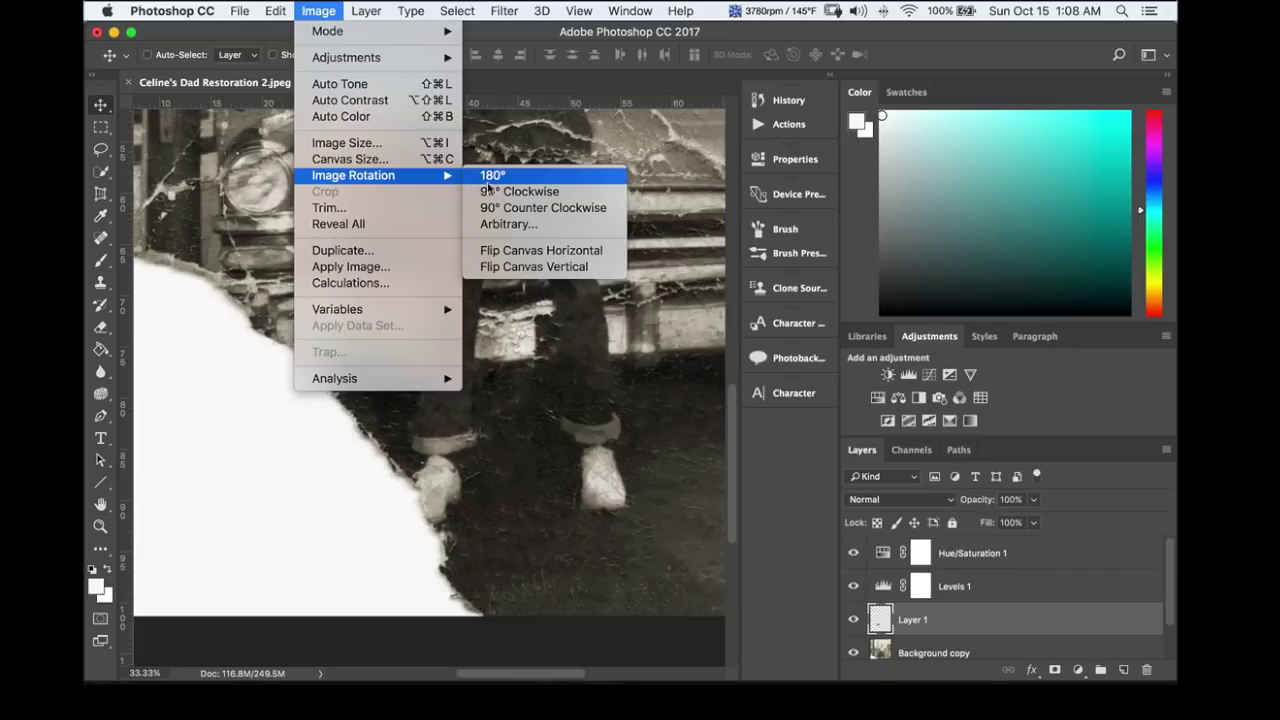
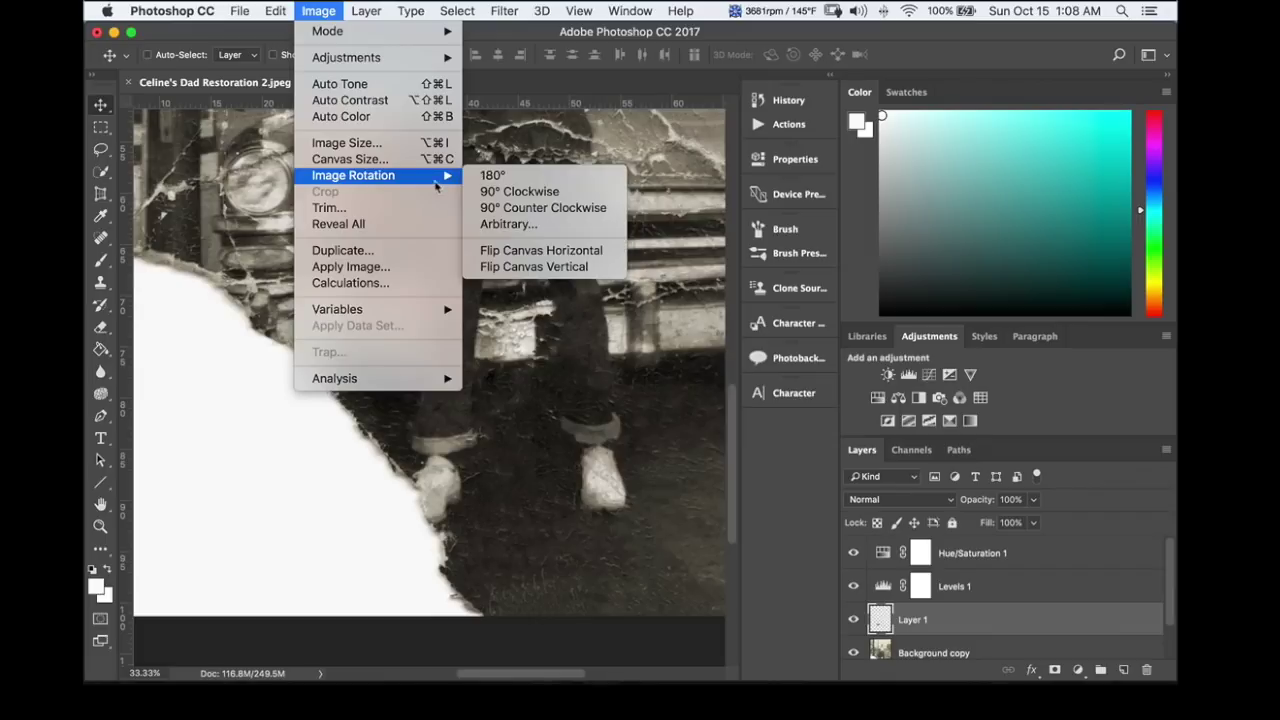
key(Escape)
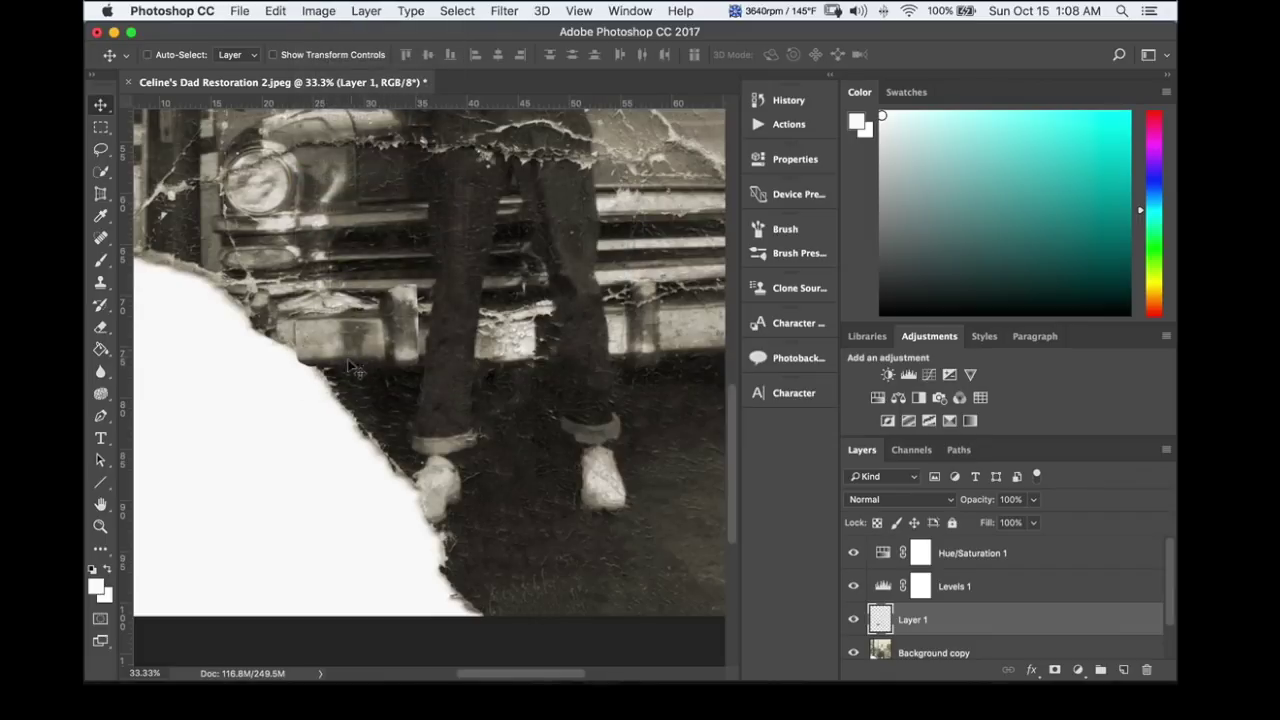
- Flip the bumper piece horizontally with Free Transform, scale its width to 92.96%, and fit it over the bumper's torn left end
key(super+t)
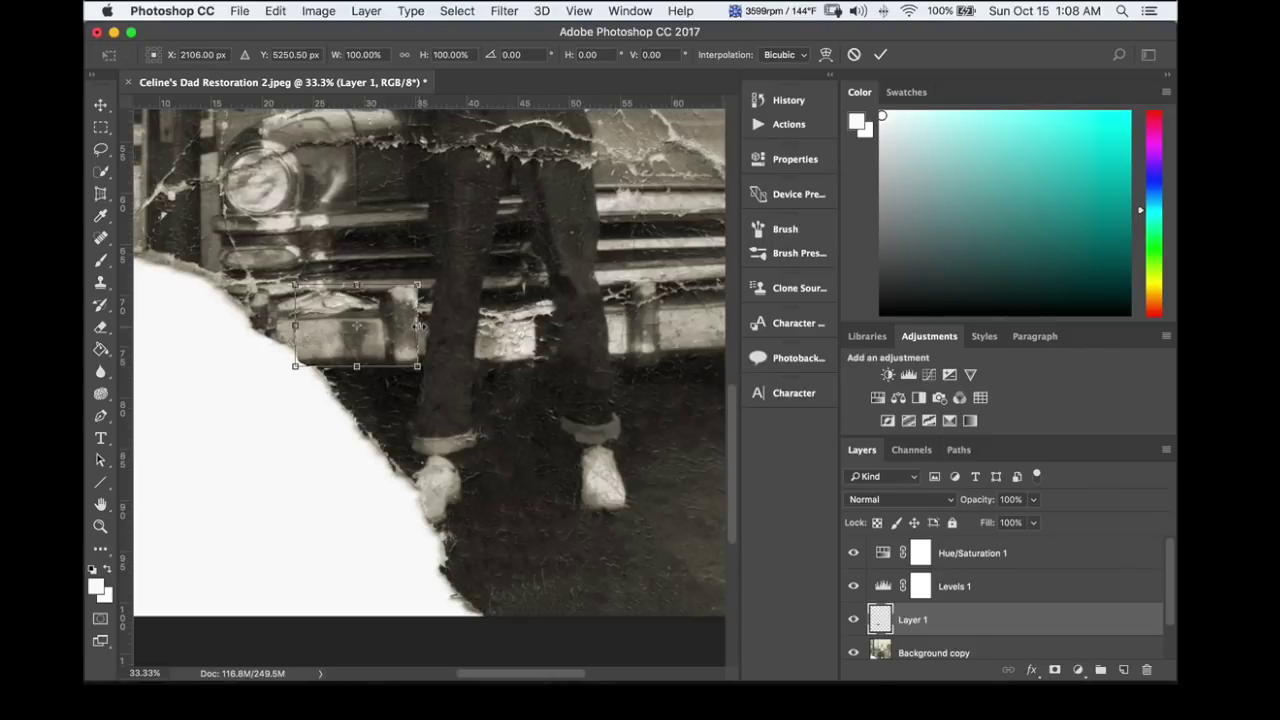
drag(418, 325, 180, 317)
drag(255, 339, 344, 338)
key(super+minus)
key(super+minus)
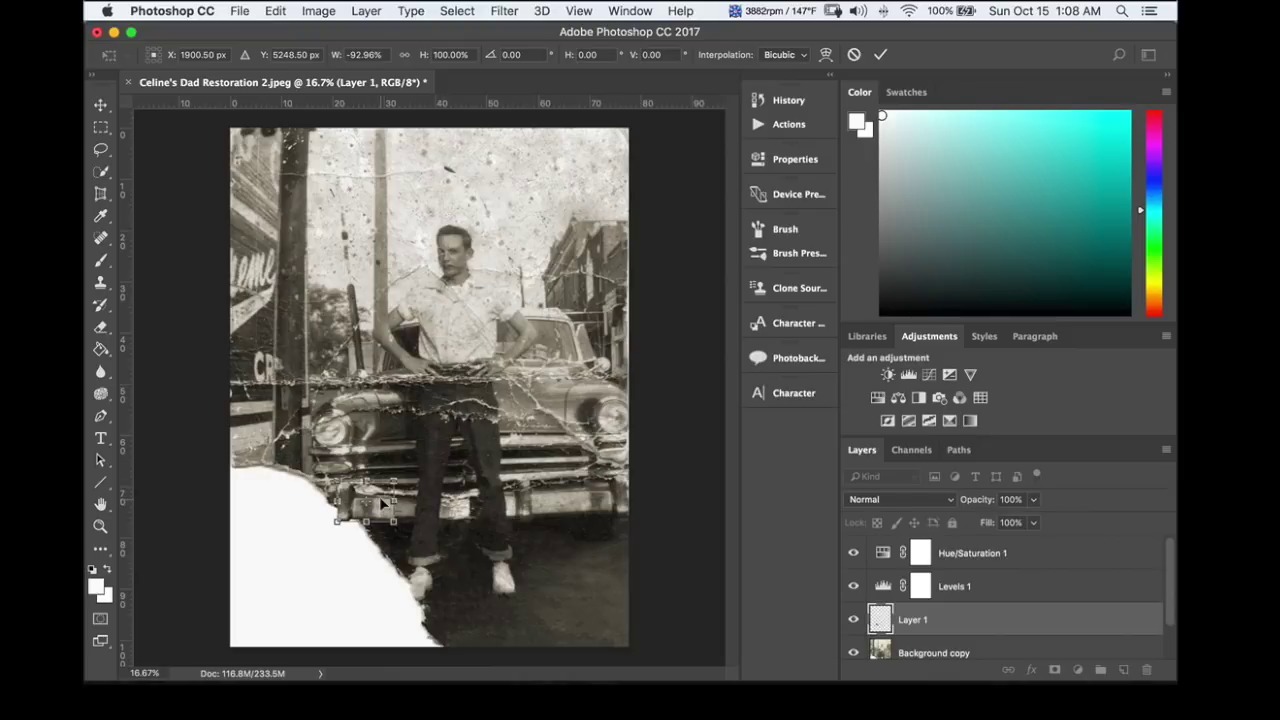
drag(378, 503, 374, 504)
drag(375, 505, 387, 478)
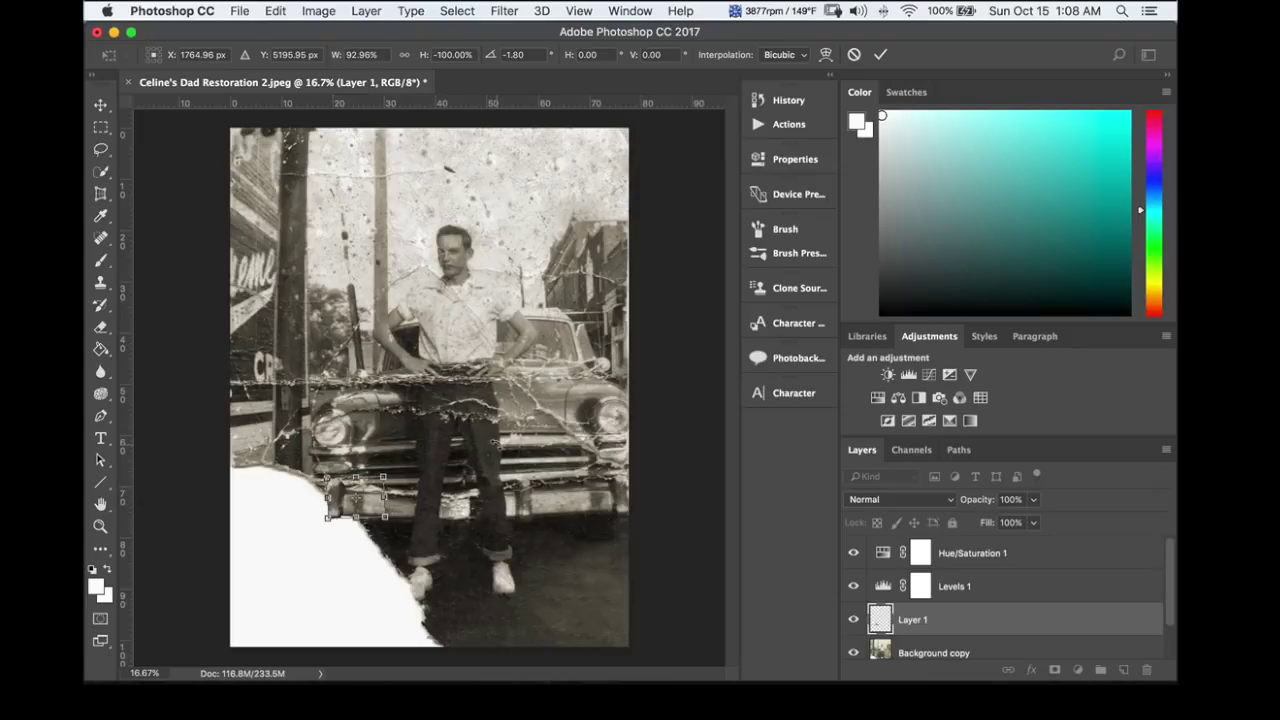
key(Return)
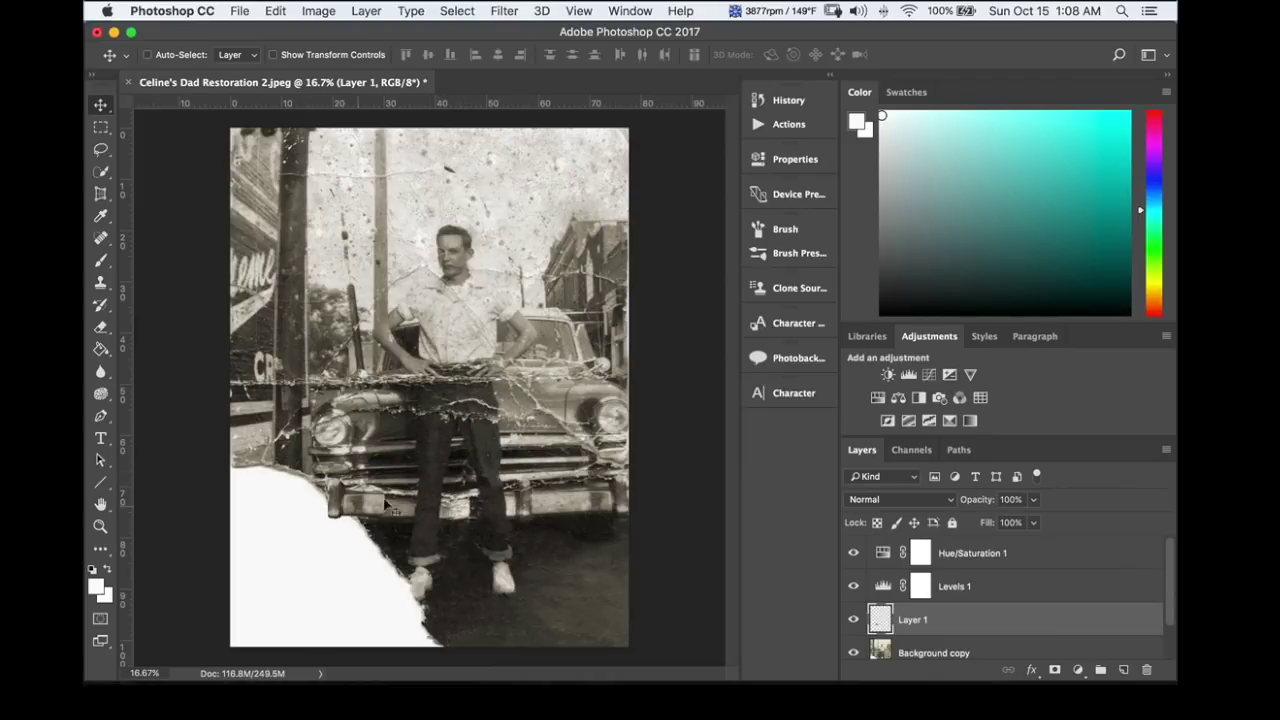
- Rotate the bumper piece by -1.76° and nudge it to X 1740.50 px, Y 5224.00 px to align with the bumper
key(super+t)
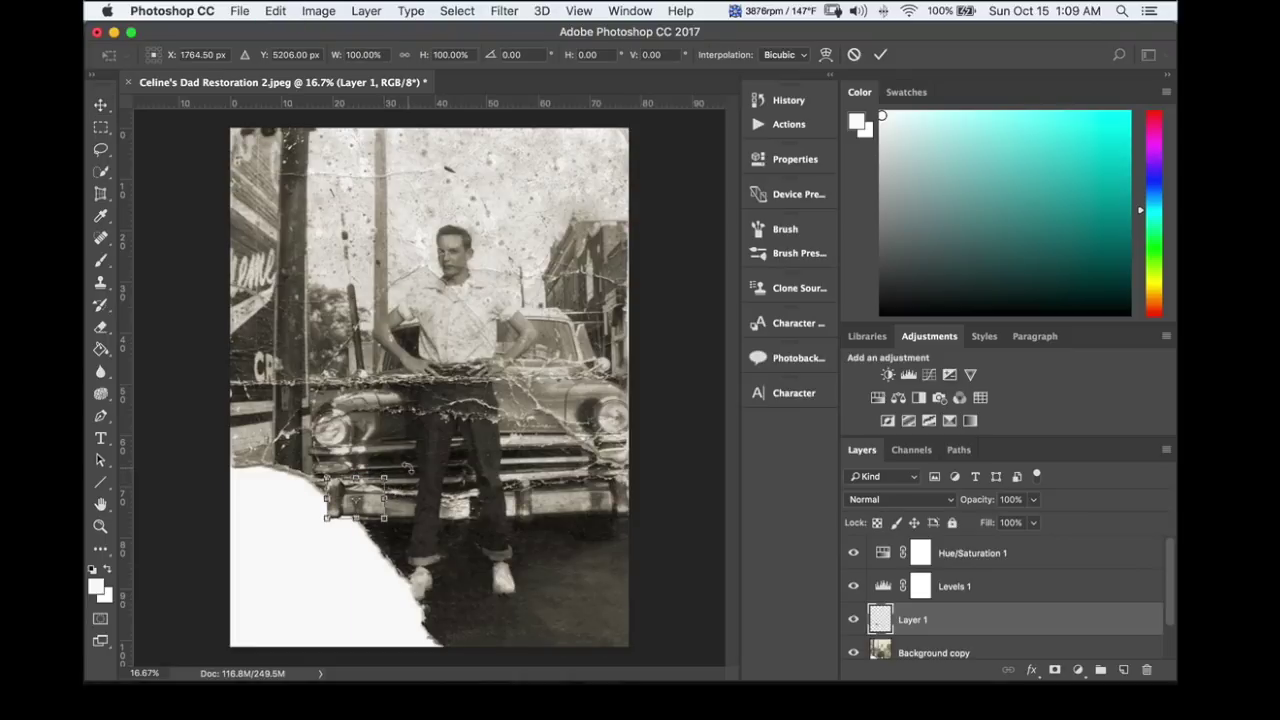
drag(408, 466, 413, 470)
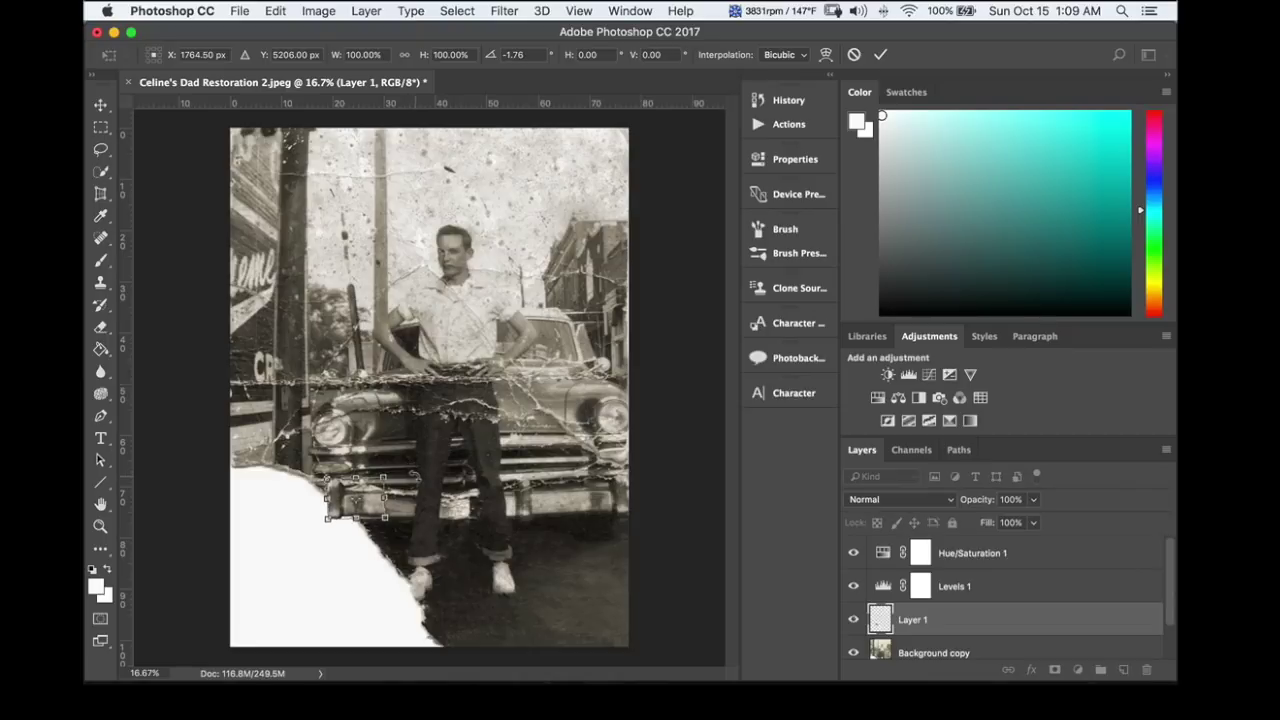
key(Down)
key(Down)
key(Down)
key(Down)
key(Down)
key(Down)
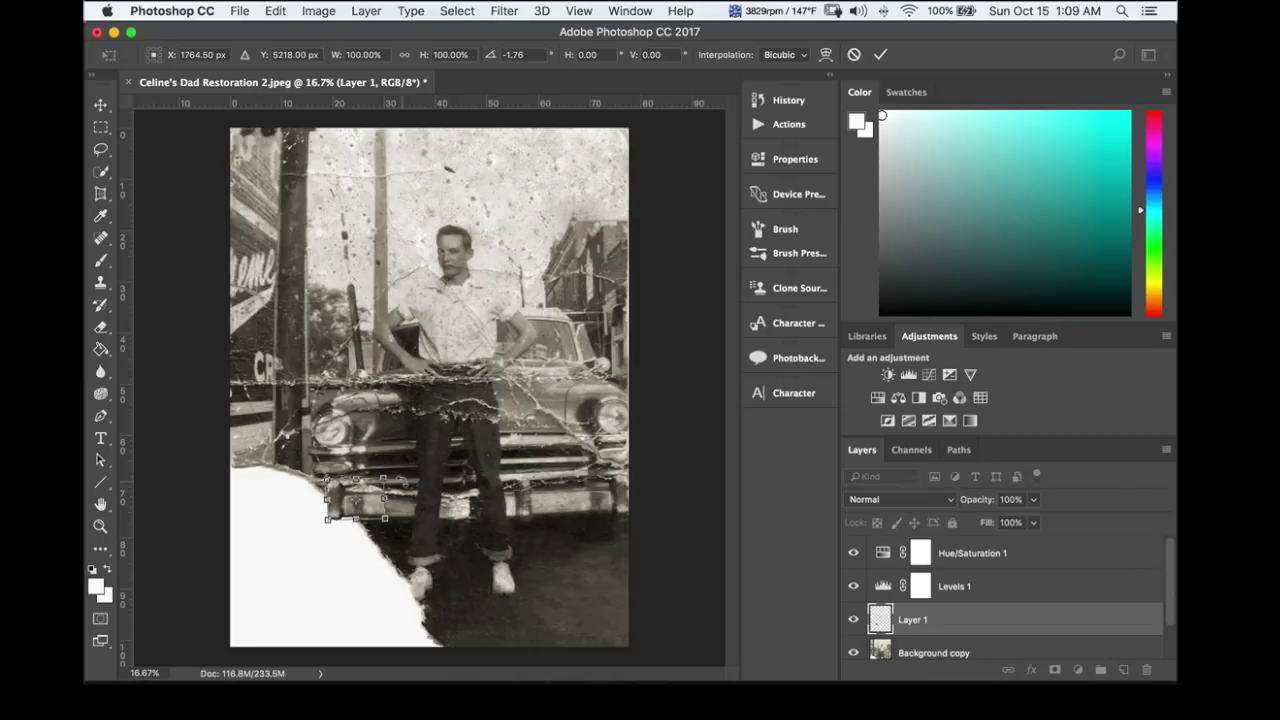
key(Down)
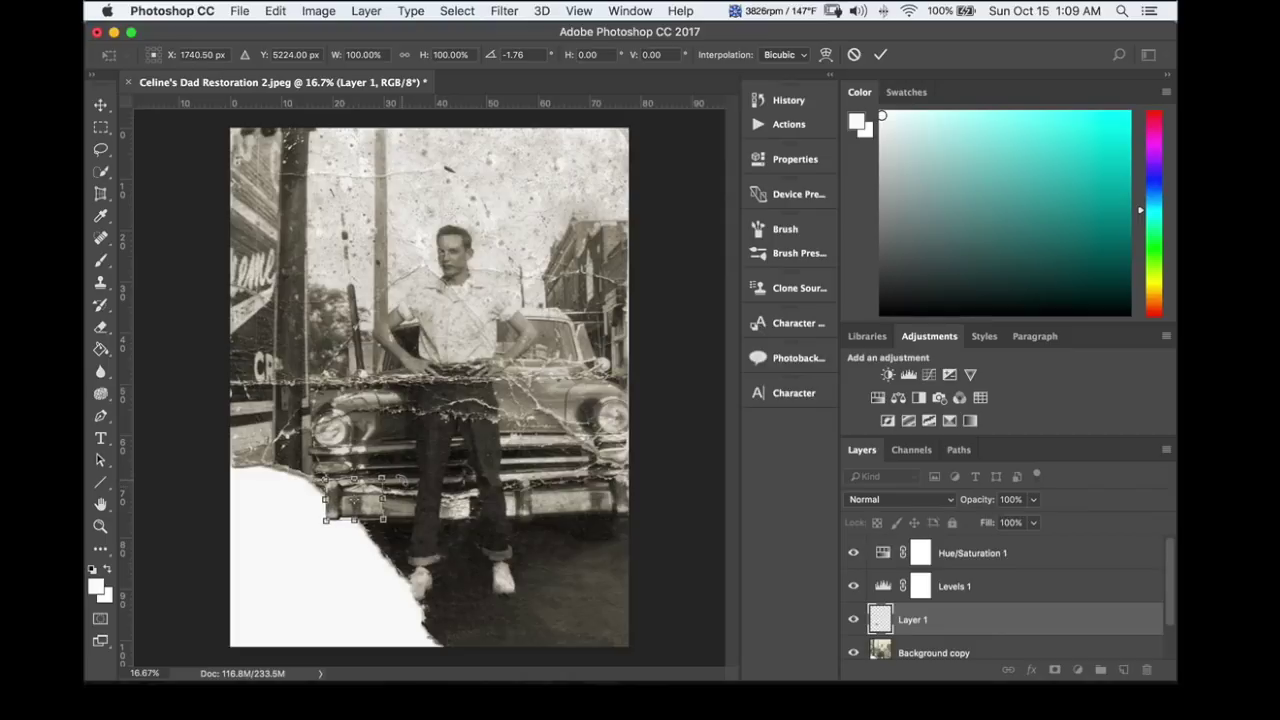
key(Return)
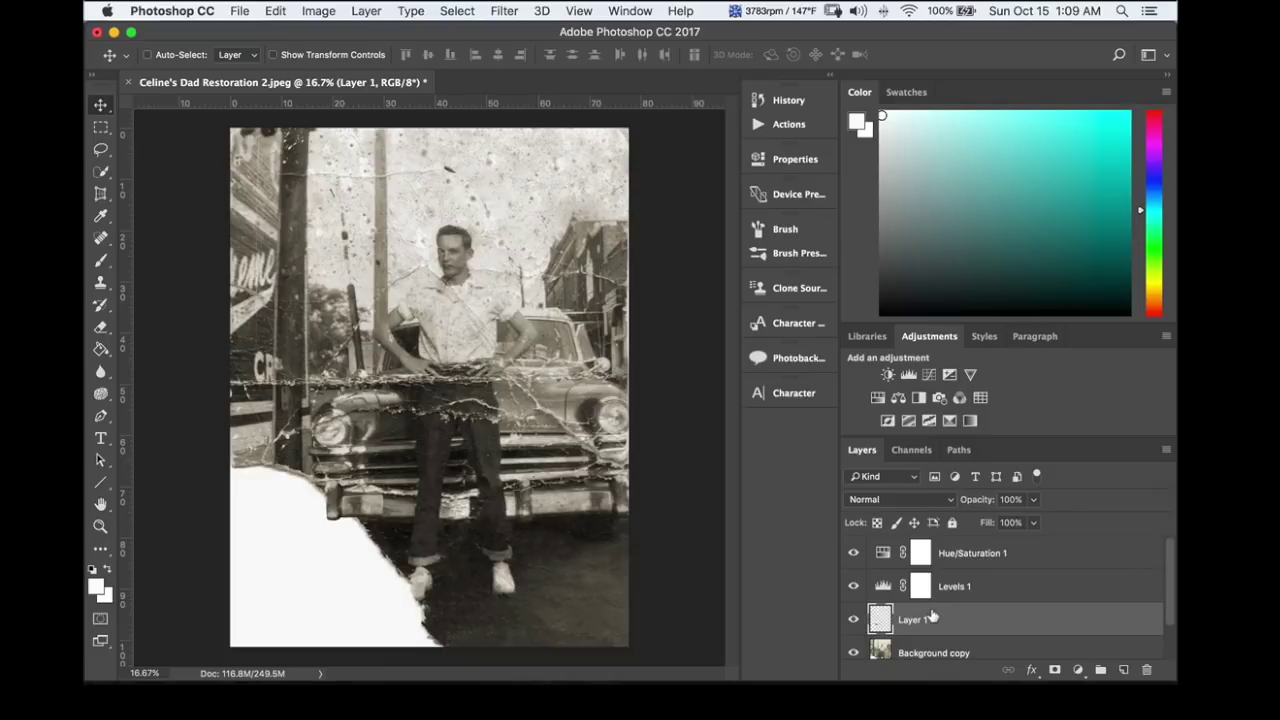
- Merge the bumper piece into the Background copy layer and blend its seam with the original bumper using the Clone Stamp
key(super+e)
scroll(368, 520, up, 2)
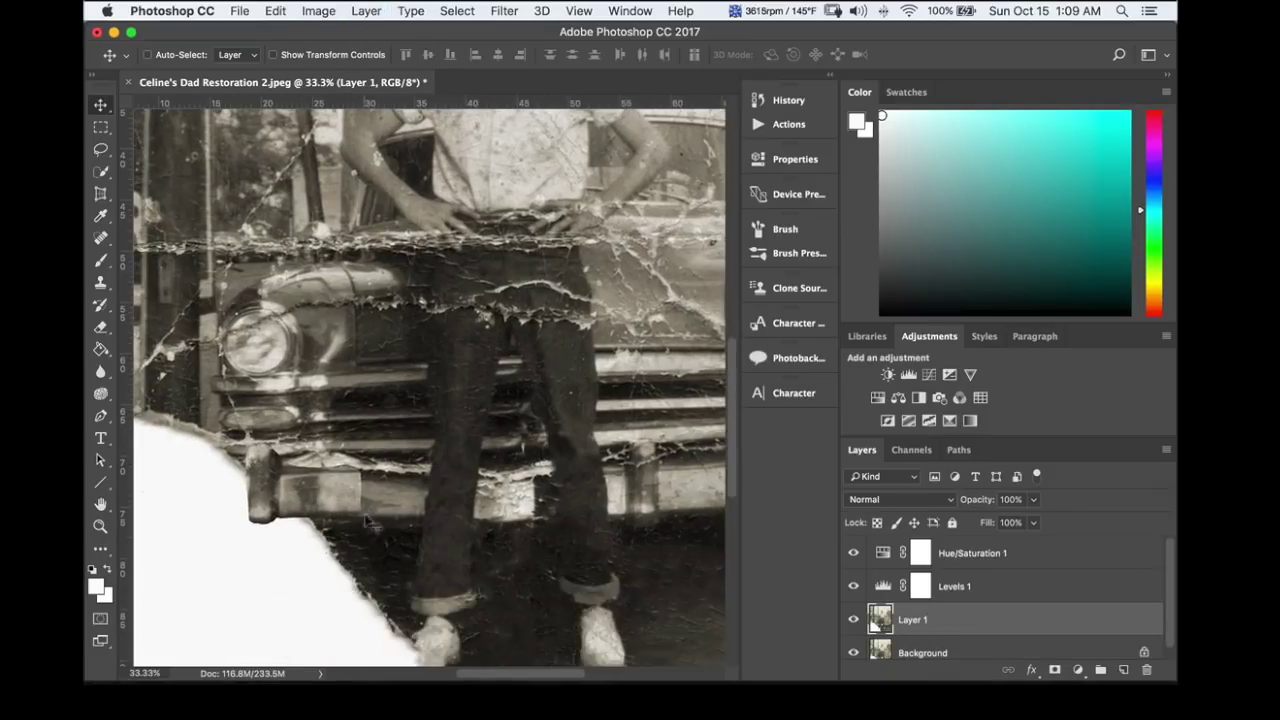
click(100, 282)
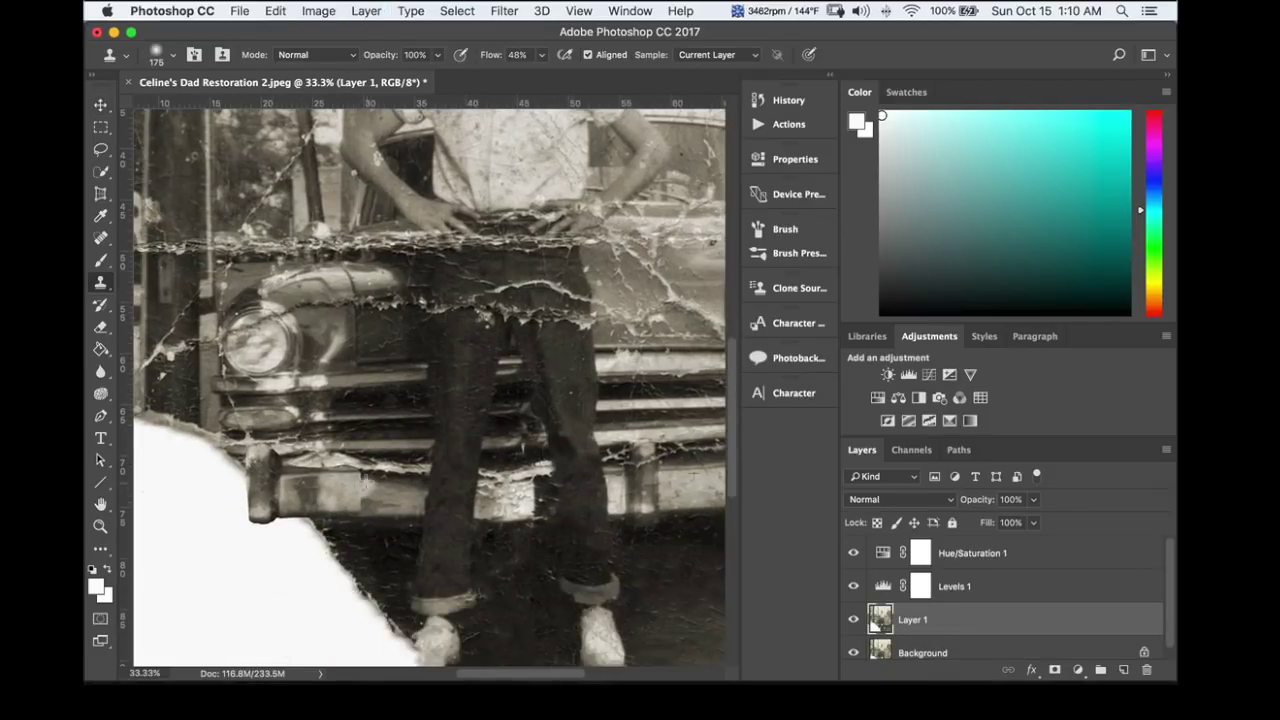
- Clone the dark ground over the white torn lower-left corner of the photo with the Clone Stamp at size 1000
click(97, 238)
key(super+minus)
key(super+minus)
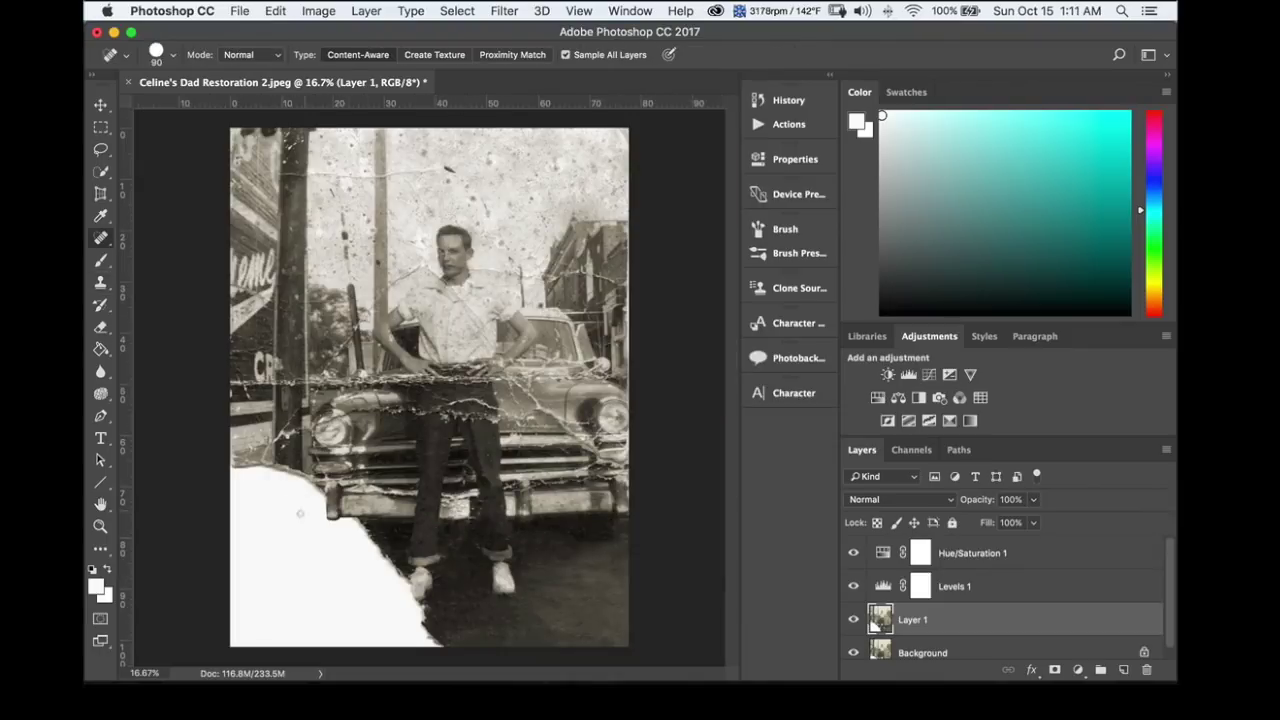
key(s)
key(bracketright)
key(bracketright)
key(bracketright)
key(bracketright)
key(bracketright)
key(bracketright)
key(bracketright)
key(bracketright)
key(bracketright)
mouse_move(237, 596)
mouse_down()
mouse_move(300, 625)
mouse_move(415, 618)
mouse_move(285, 600)
mouse_move(350, 532)
mouse_move(397, 588)
mouse_move(333, 558)
mouse_move(401, 583)
mouse_move(428, 574)
mouse_move(402, 602)
mouse_up()
mouse_move(321, 595)
mouse_down()
mouse_move(253, 486)
mouse_move(255, 588)
mouse_move(359, 646)
mouse_move(597, 554)
mouse_move(314, 502)
mouse_move(260, 542)
mouse_move(554, 590)
mouse_move(238, 451)
mouse_move(262, 468)
mouse_move(245, 456)
mouse_move(255, 481)
mouse_move(245, 471)
mouse_move(282, 461)
mouse_move(214, 566)
mouse_up()
- Outline the man's intact right-hand shoe with the Lasso tool and copy it to a new layer
key(super+plus)
key(super+plus)
drag(395, 538, 385, 208)
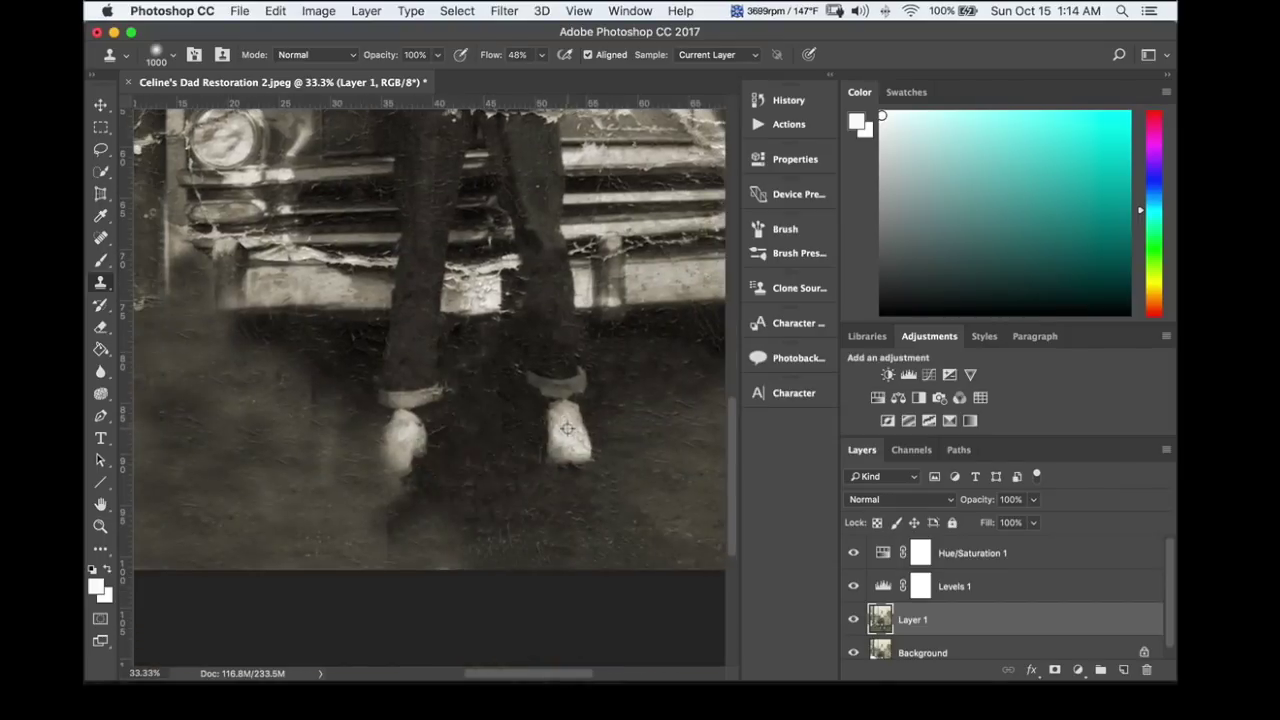
key(l)
mouse_move(578, 398)
mouse_down()
mouse_move(550, 452)
mouse_move(580, 400)
mouse_move(400, 428)
mouse_move(365, 445)
mouse_move(368, 457)
mouse_move(400, 446)
mouse_move(426, 400)
mouse_move(424, 411)
mouse_up()
key(super+j)
- Place the copied shoe over the damaged left-hand shoe and scale it to 115.02% width and 97.98% height
key(v)
key(super+t)
key(super+minus)
key(super+minus)
key(super+minus)
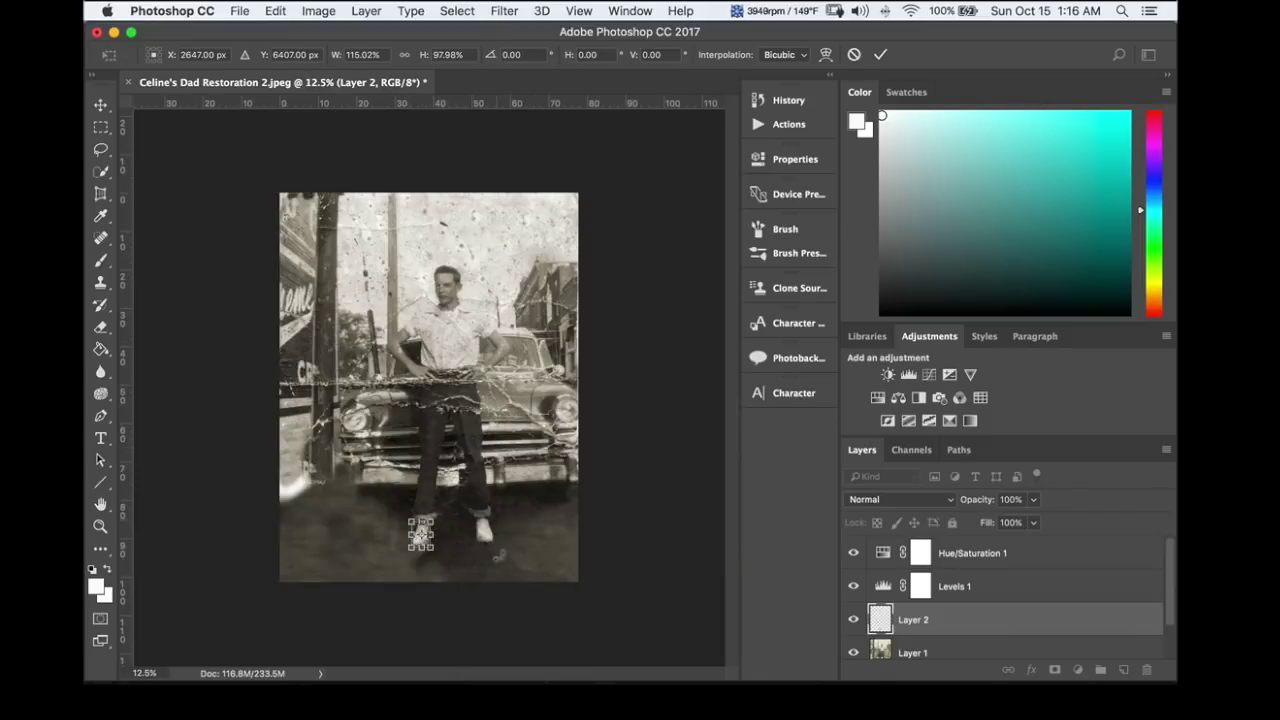
key(Return)
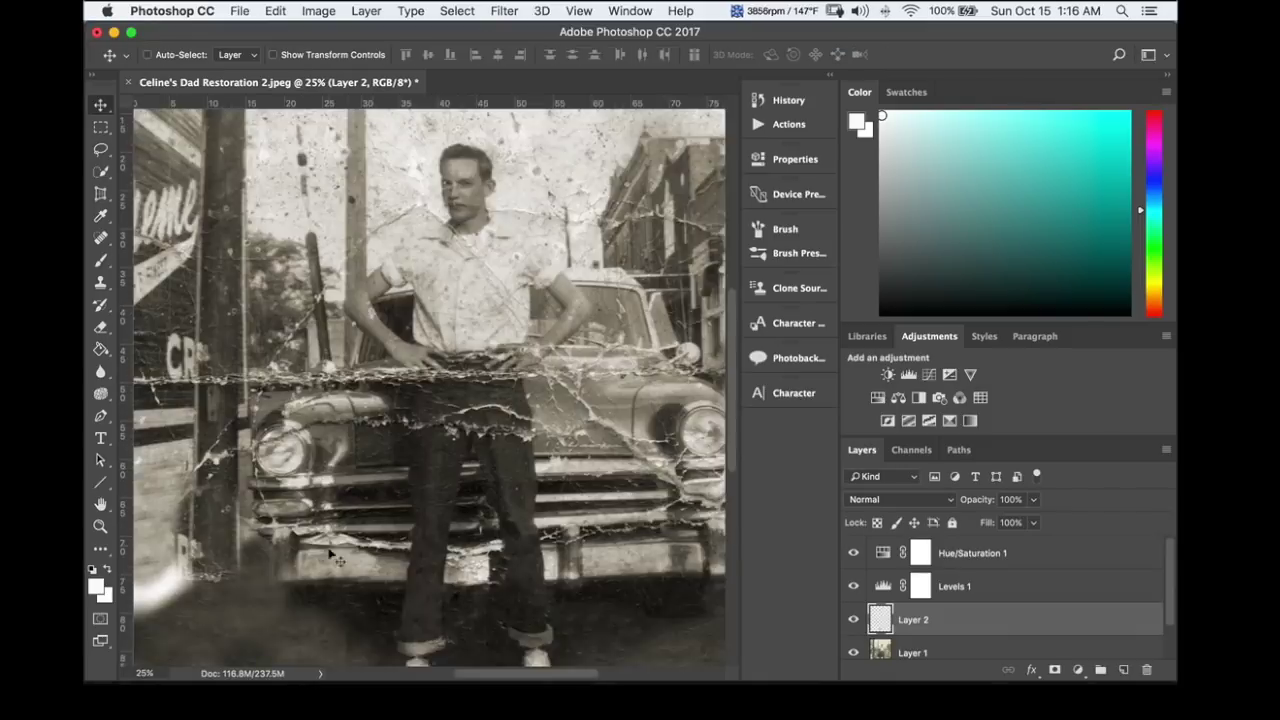
- Merge the copied shoe layer with Layer 1 and reduce the Clone Stamp to size 90
scroll(378, 485, up, 2)
key(s)
key(bracketleft)
key(bracketleft)
key(bracketleft)
key(bracketleft)
key(bracketleft)
key(bracketleft)
key(bracketleft)
key(bracketleft)
key(bracketleft)
key(bracketleft)
key(bracketleft)
key(bracketleft)
key(bracketleft)
key(bracketleft)
shift+click(900, 652)
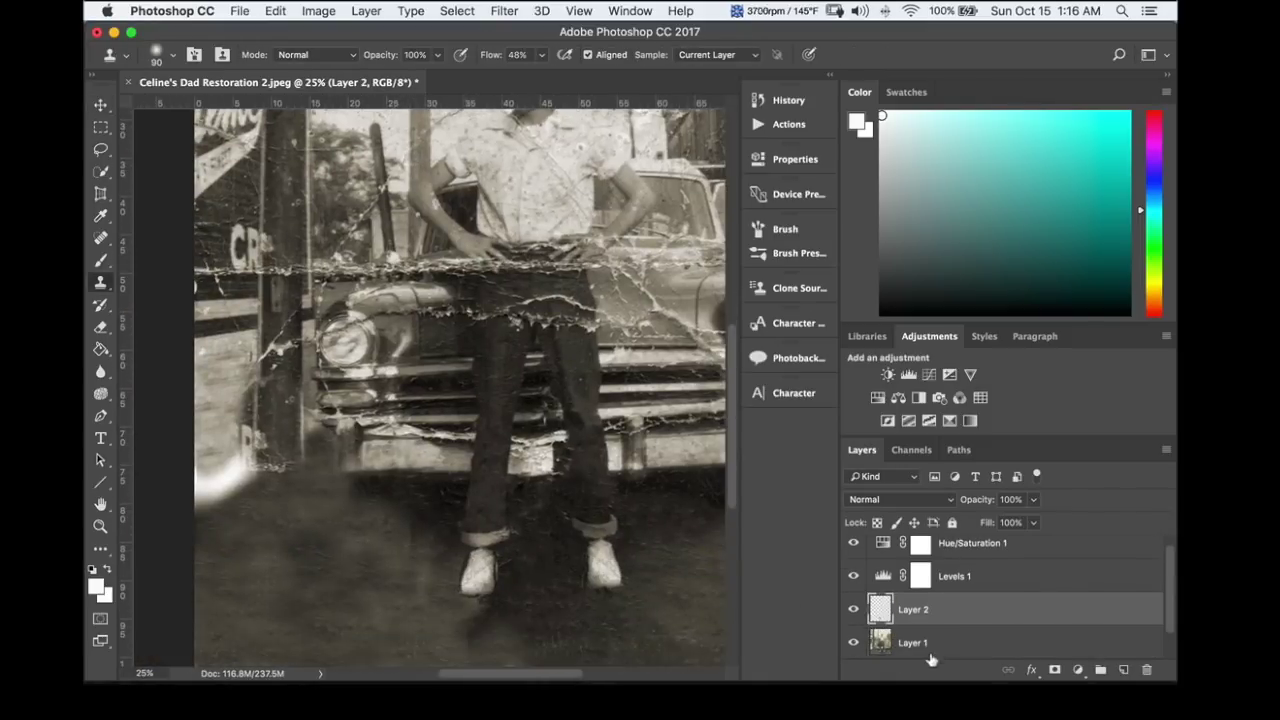
click(366, 11)
click(405, 640)
- Rebuild the torn left end of the bumper and the base of the wooden pole with the Clone Stamp at size 90
alt+click(325, 452)
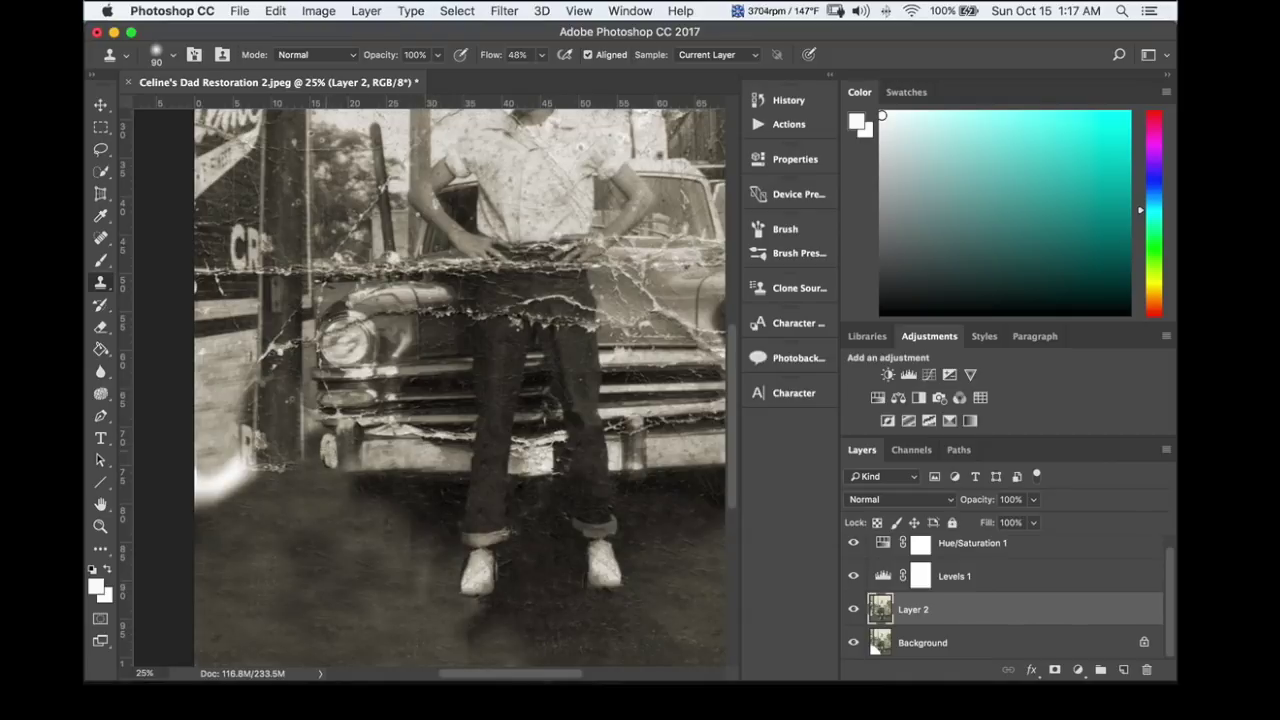
key(super+minus)
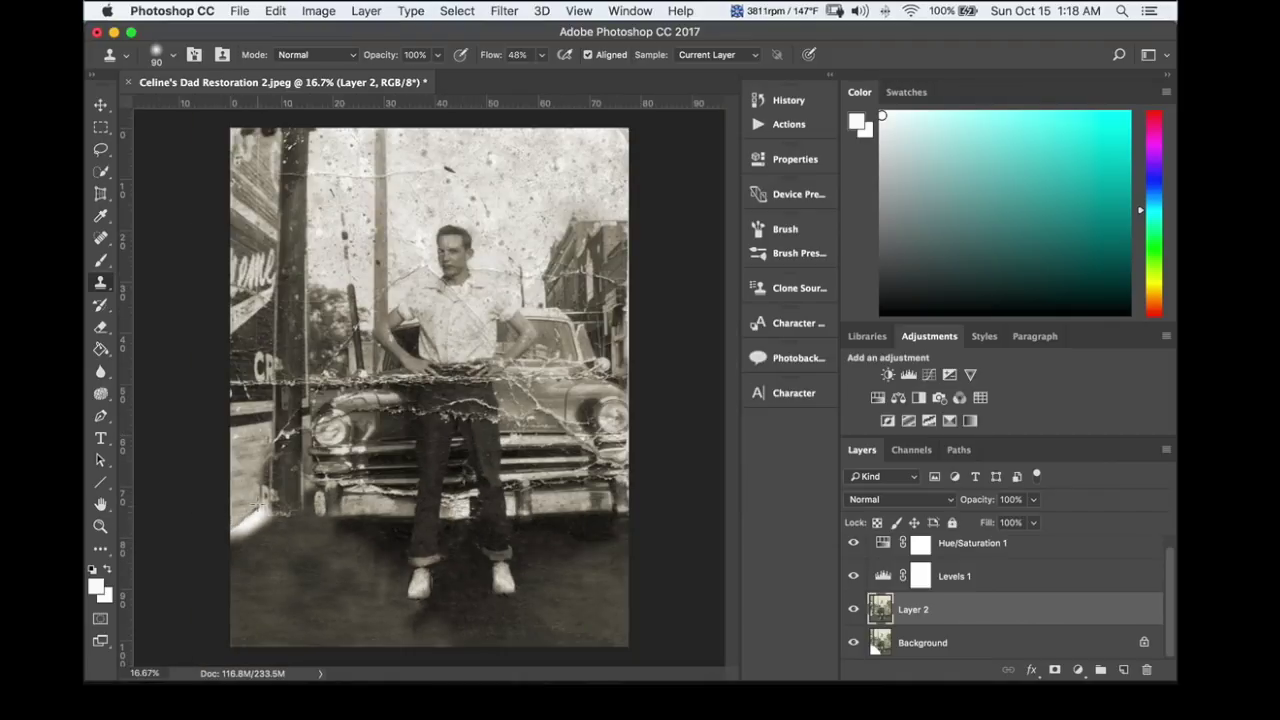
key(j)
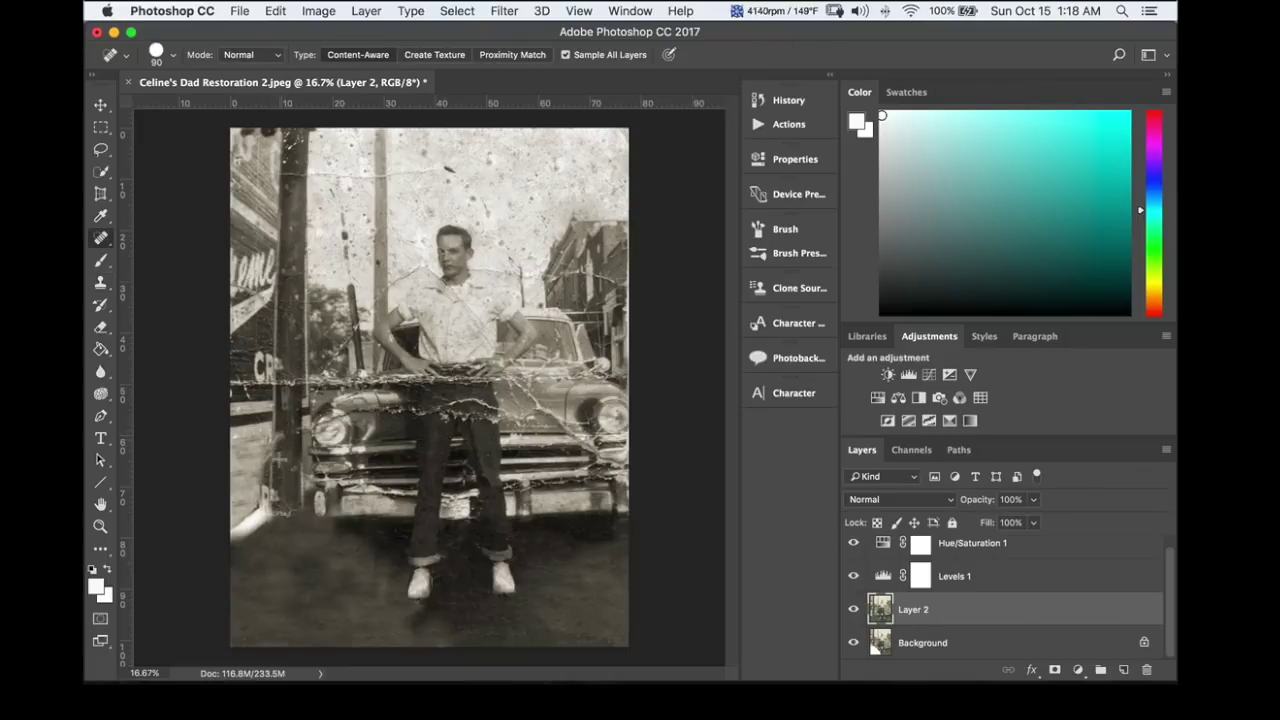
key(s)
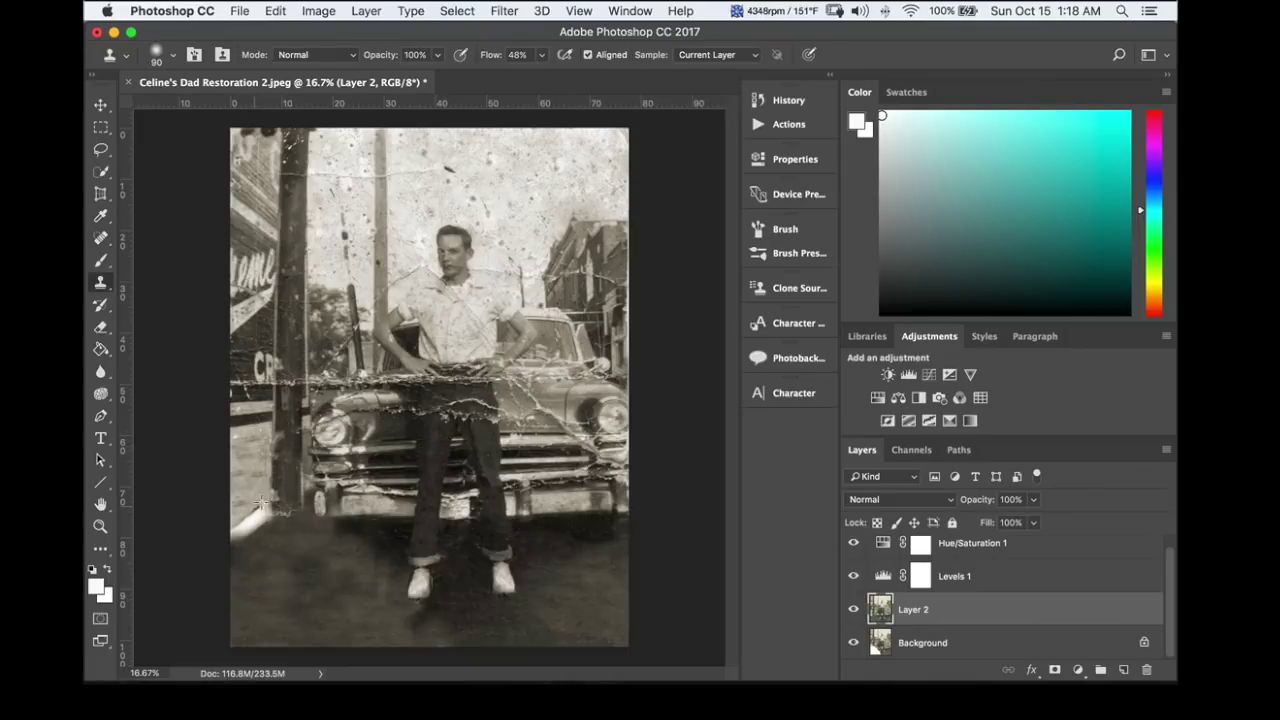
click(102, 237)
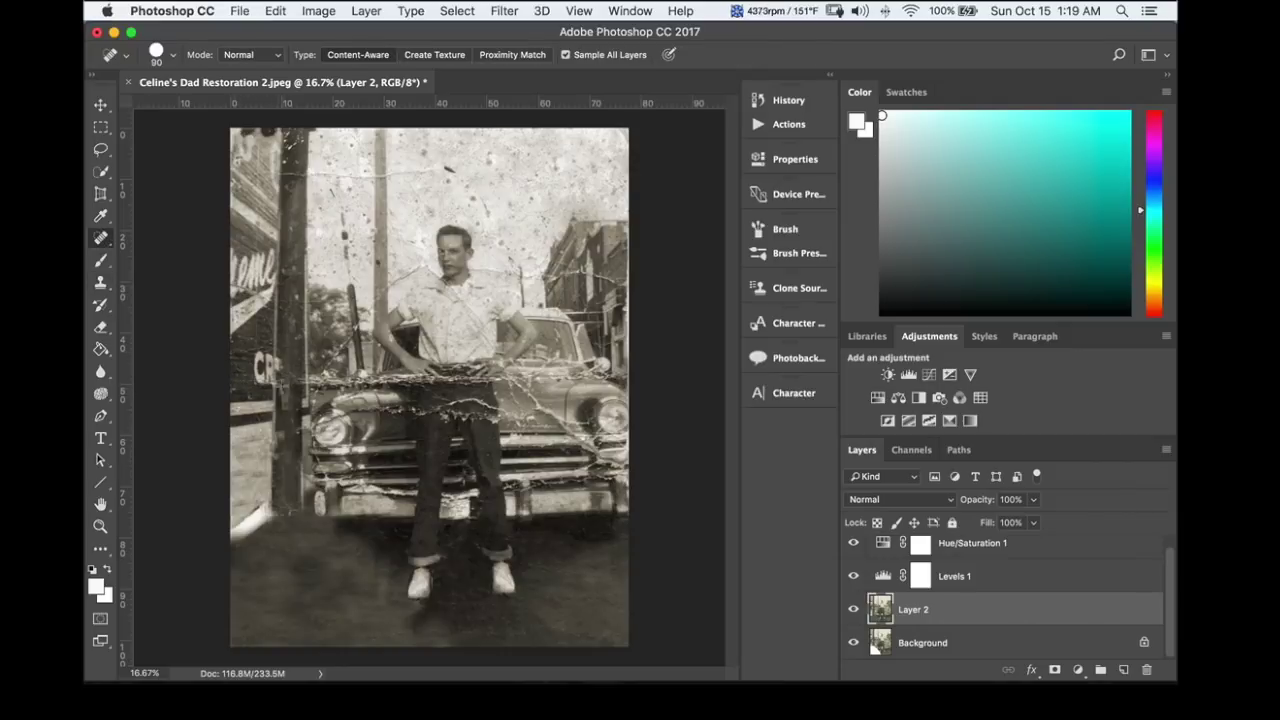
key(s)
- Heal the cracks across the painted sign and beside the tree up to the man's shoulder with the Spot Healing Brush at size 90
key(j)
scroll(300, 280, up, 2)
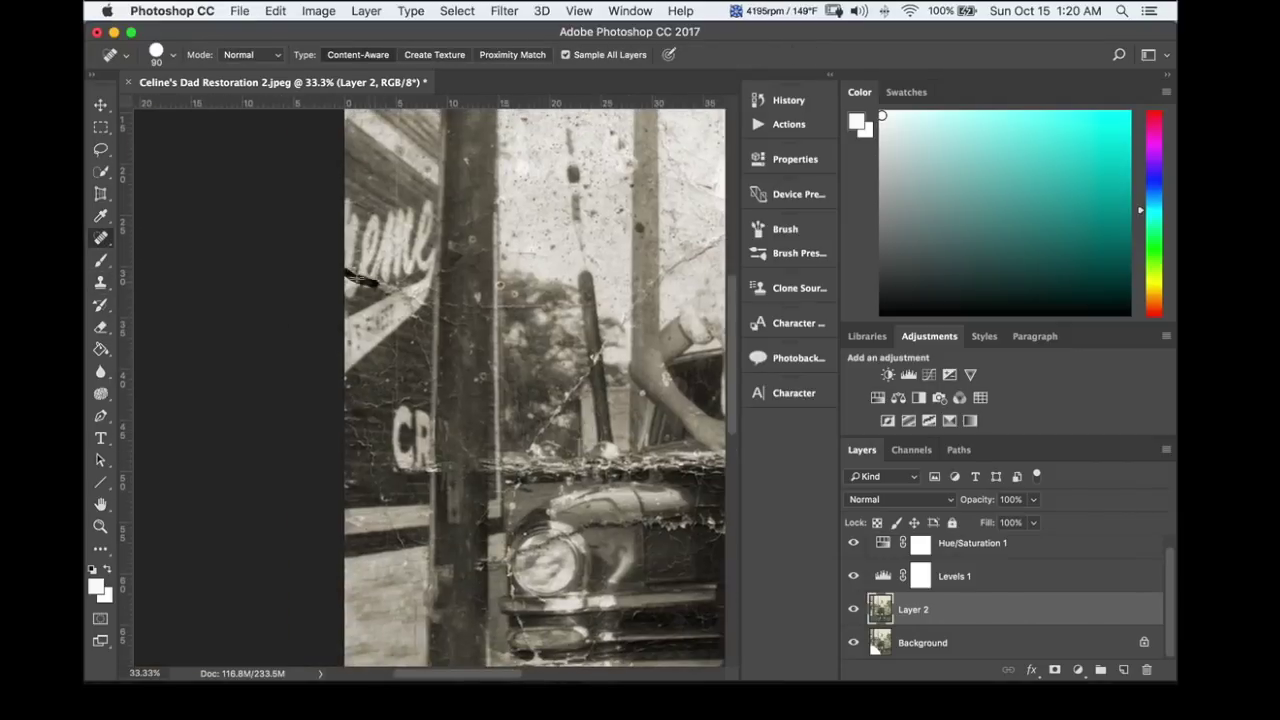
mouse_move(360, 275)
mouse_down()
mouse_move(410, 302)
mouse_move(420, 370)
mouse_up()
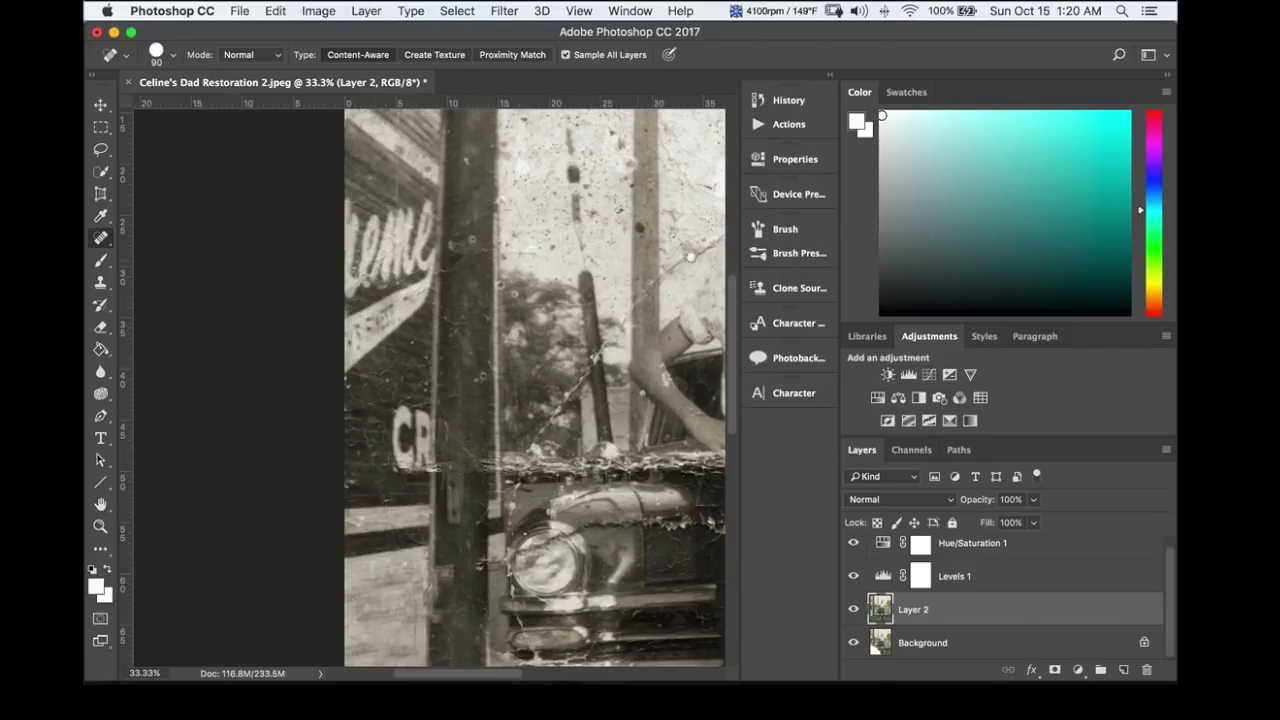
mouse_move(535, 440)
mouse_down()
mouse_move(618, 323)
mouse_move(715, 245)
mouse_up()
- Heal the cracks across the car's hood and the man's trousers at brush size 150, and compare the repair with the original photo
key(bracketright)
key(bracketright)
key(bracketright)
scroll(450, 400, right, 5)
mouse_move(262, 495)
mouse_down()
mouse_move(258, 598)
mouse_move(446, 526)
mouse_move(724, 578)
mouse_up()
scroll(724, 578, right, 5)
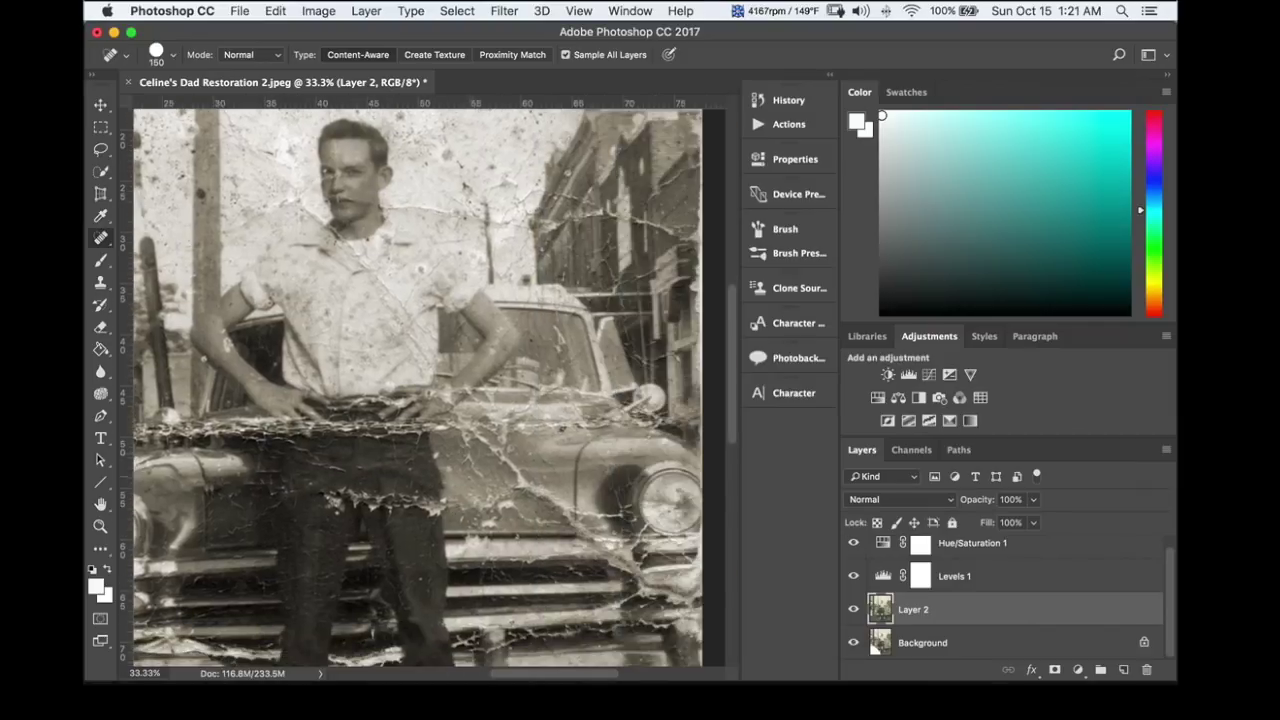
mouse_move(470, 424)
mouse_down()
mouse_move(565, 495)
mouse_move(635, 520)
mouse_move(500, 522)
mouse_move(555, 521)
mouse_up()
mouse_move(425, 498)
mouse_down()
mouse_move(428, 508)
mouse_move(332, 500)
mouse_up()
key(super+minus)
click(853, 610)
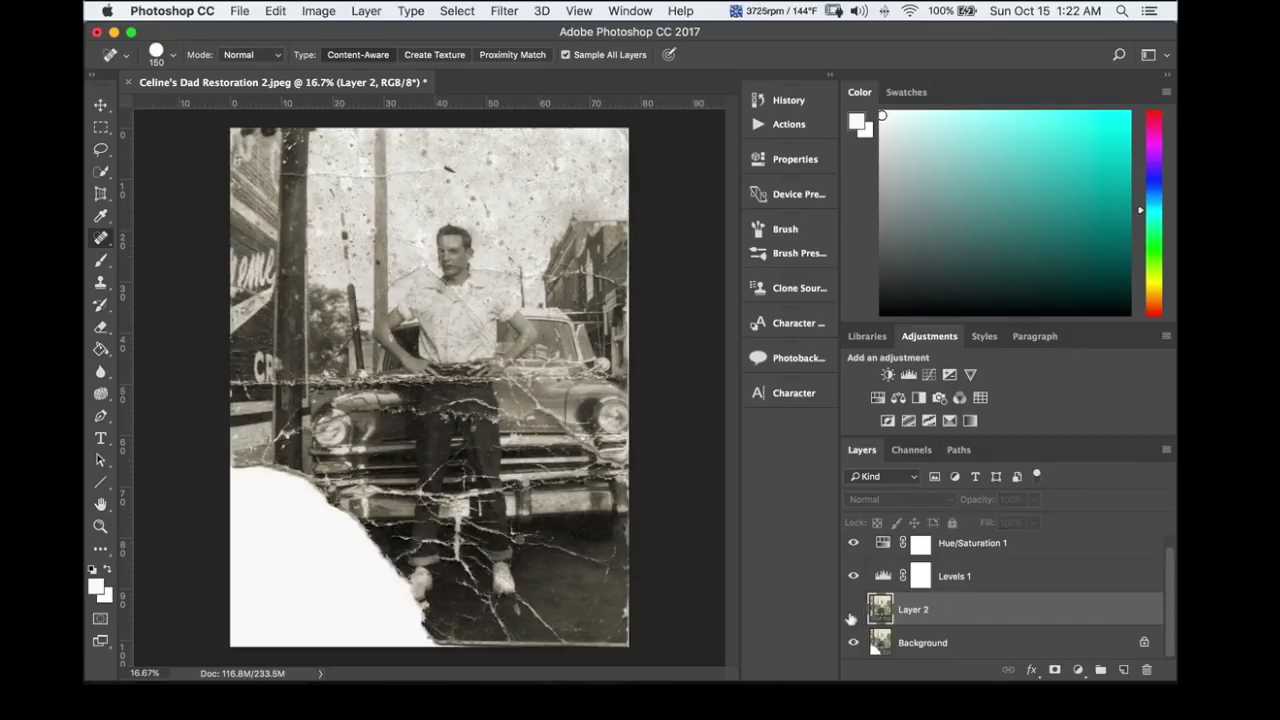
click(853, 610)
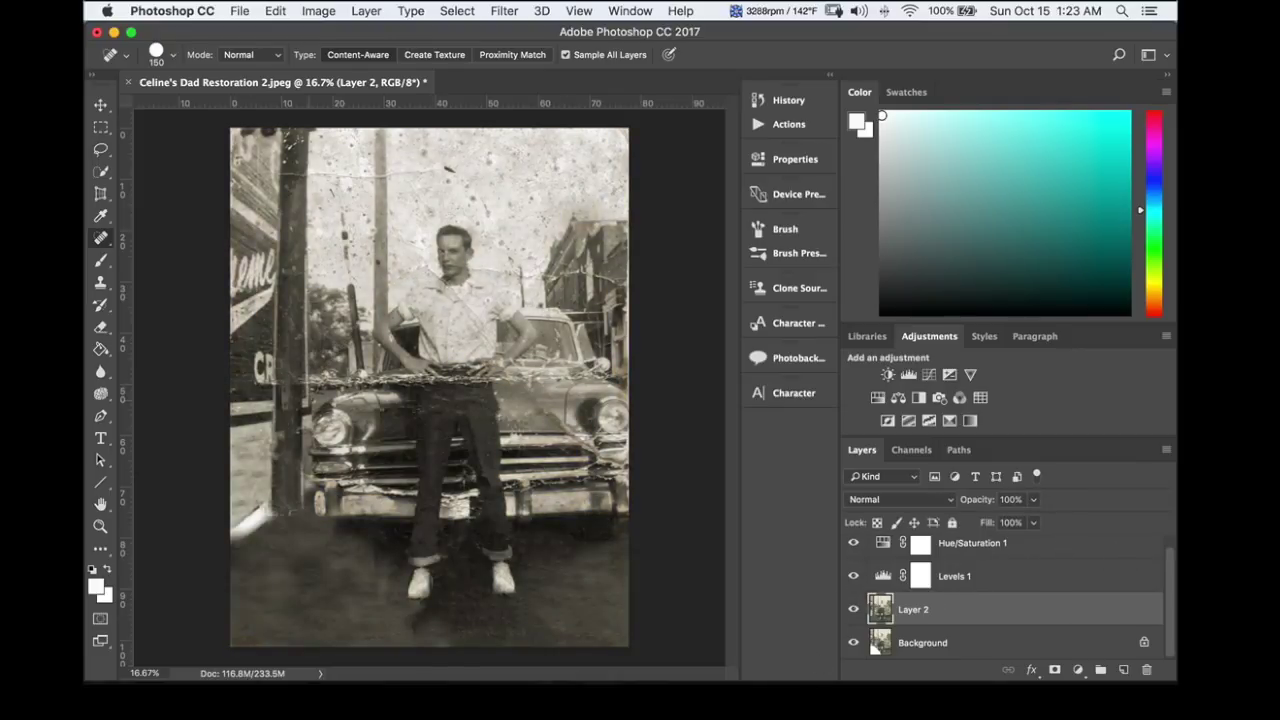
- Heal the long crack across the upper sky and the cracks over the building, the grille near the right headlight and the left bumper
drag(245, 176, 445, 172)
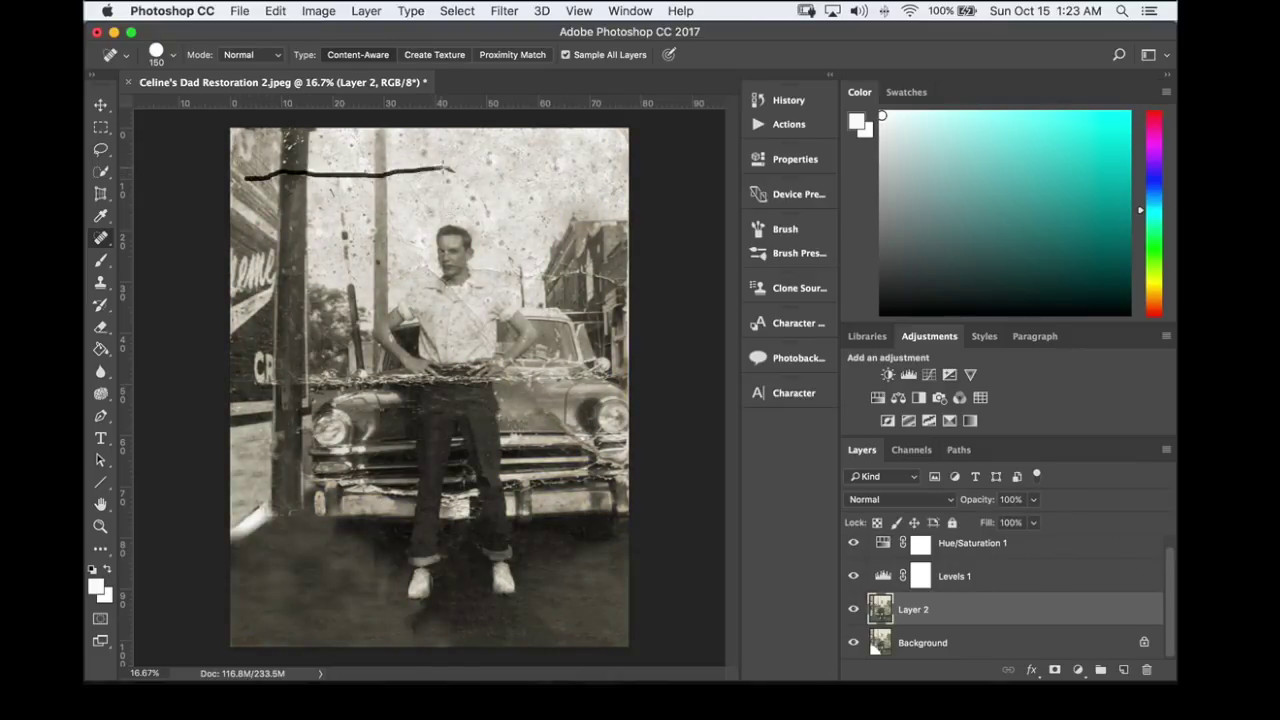
drag(548, 277, 616, 277)
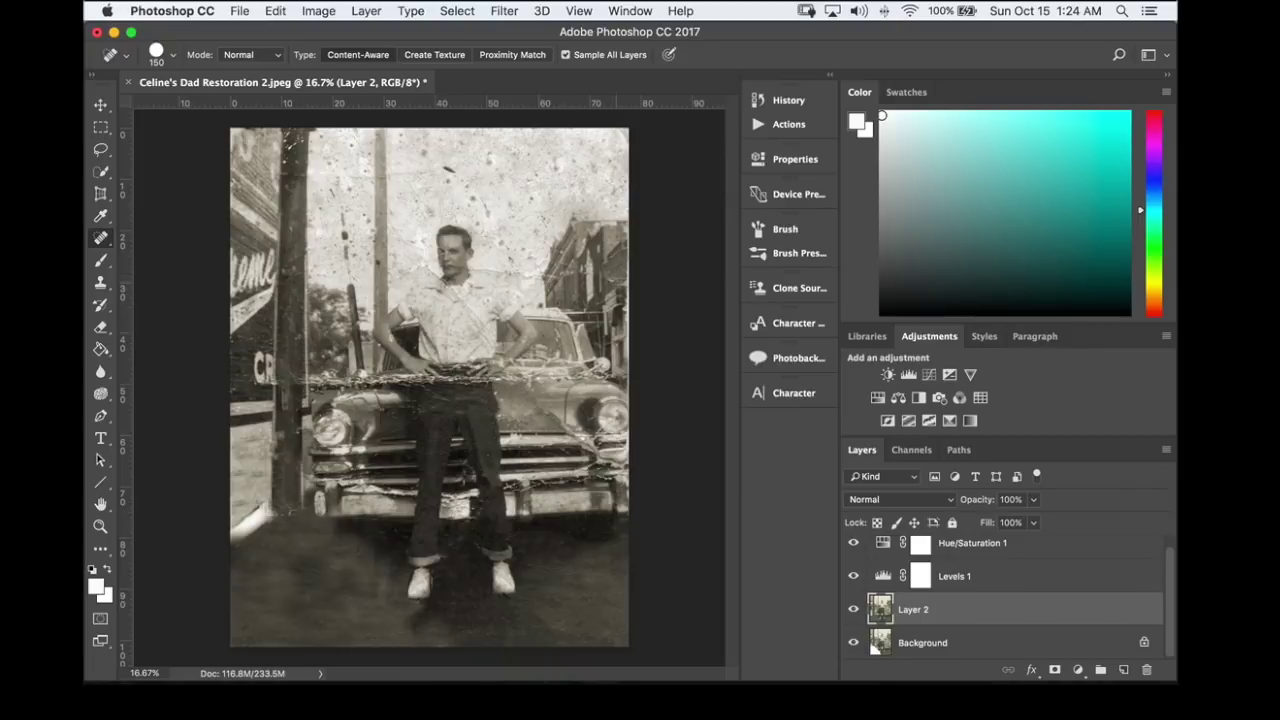
drag(580, 438, 606, 454)
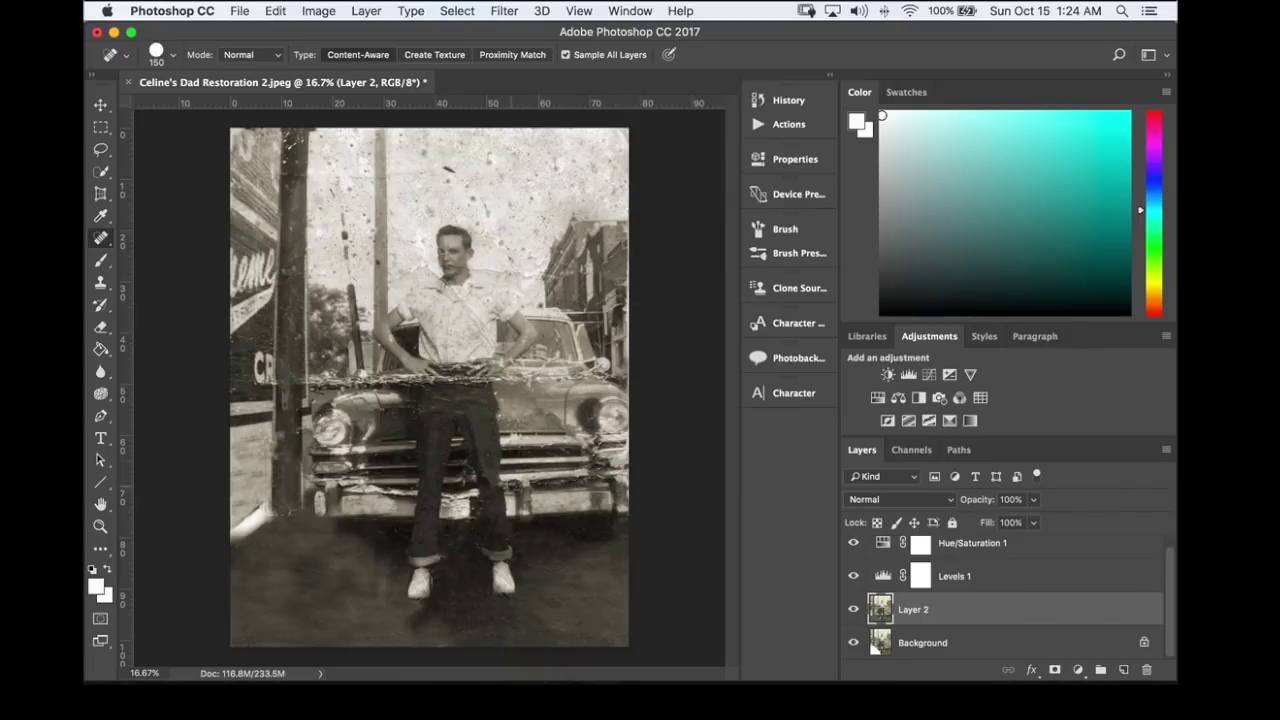
drag(342, 488, 400, 490)
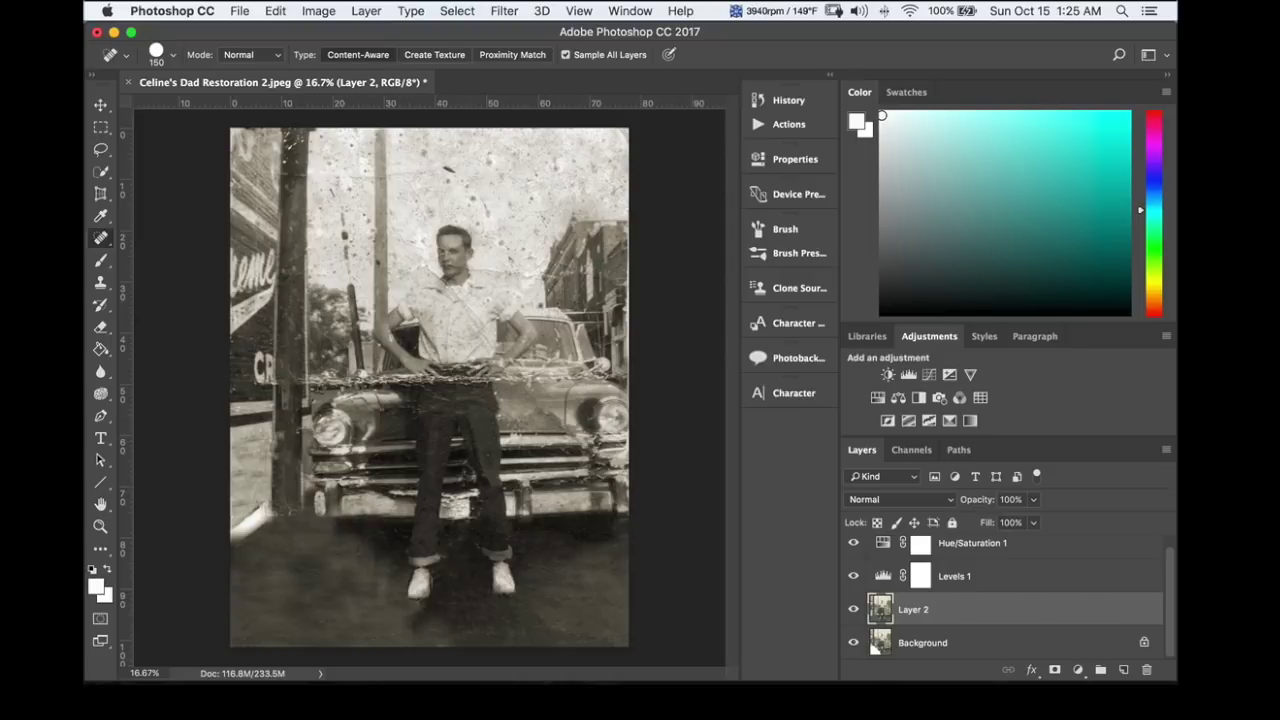
- Enlarge the Spot Healing Brush and remove the dark spots, specks and vertical streaks from the sky around the man and between the poles
key(bracketright)
key(bracketright)
mouse_move(590, 150)
mouse_down()
mouse_move(567, 170)
mouse_move(500, 156)
mouse_up()
drag(608, 178, 578, 200)
mouse_move(527, 141)
mouse_down()
mouse_move(425, 148)
mouse_move(483, 220)
mouse_move(582, 213)
mouse_move(559, 229)
mouse_move(635, 147)
mouse_move(508, 260)
mouse_up()
click(509, 245)
drag(445, 190, 415, 225)
drag(318, 212, 320, 250)
drag(342, 206, 344, 266)
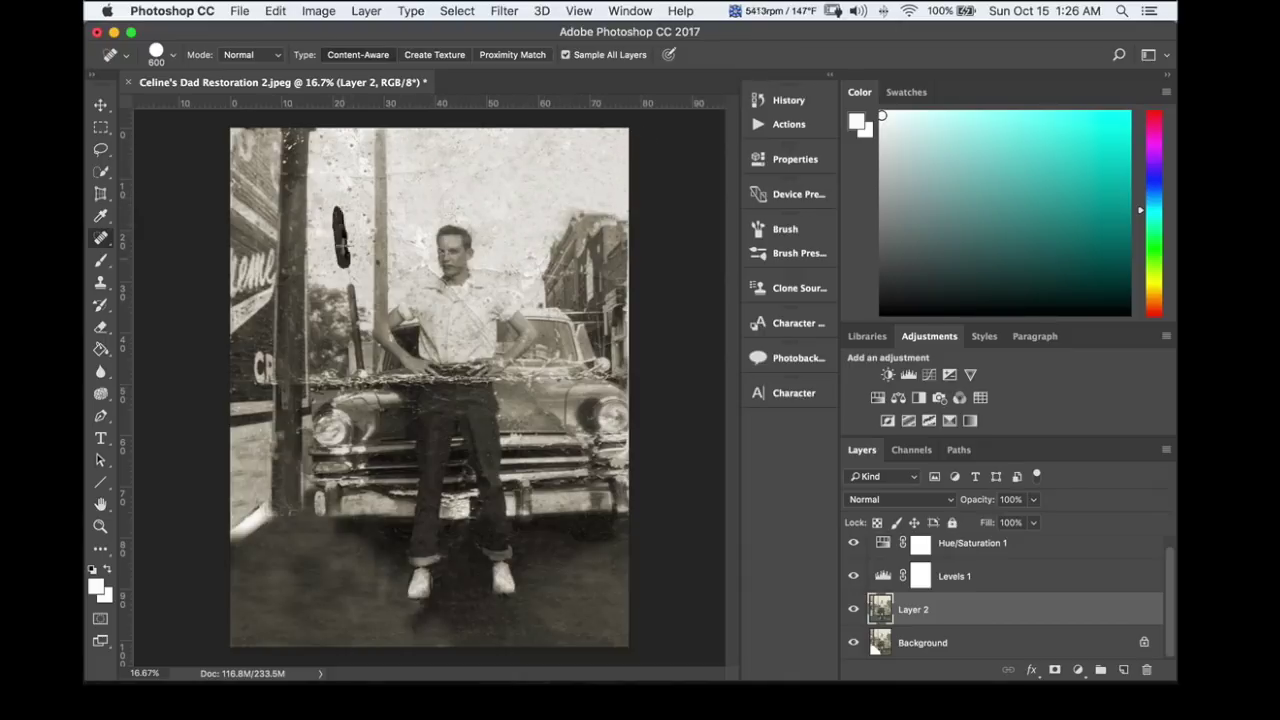
drag(356, 332, 355, 350)
mouse_move(354, 258)
mouse_down()
mouse_move(354, 135)
mouse_move(291, 135)
mouse_move(360, 184)
mouse_up()
click(365, 248)
- Heal the cracks on the man's right-hand forearm and hand and on the car body beside his trousers at brush size 125
key(super+plus)
key(super+plus)
key(super+plus)
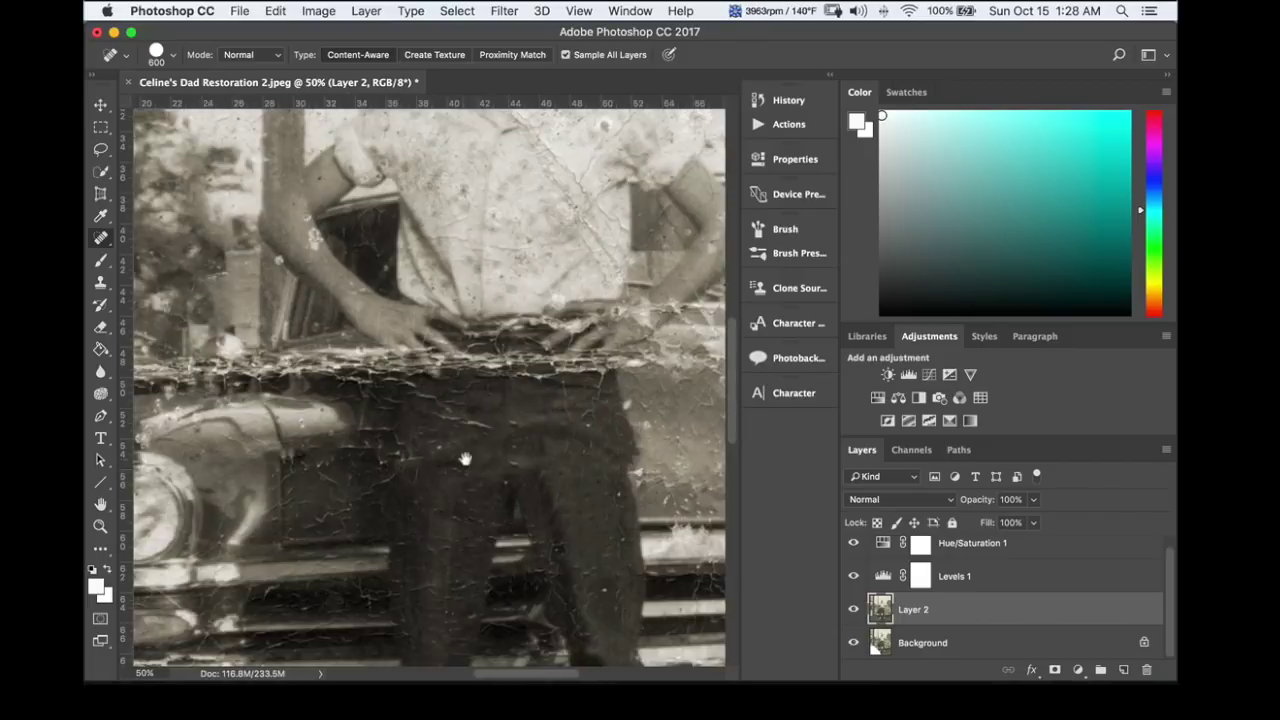
scroll(523, 557, right, 10)
scroll(523, 557, down, 3)
key(bracketleft)
key(bracketleft)
key(bracketleft)
key(bracketleft)
key(bracketleft)
key(bracketleft)
key(bracketleft)
key(bracketleft)
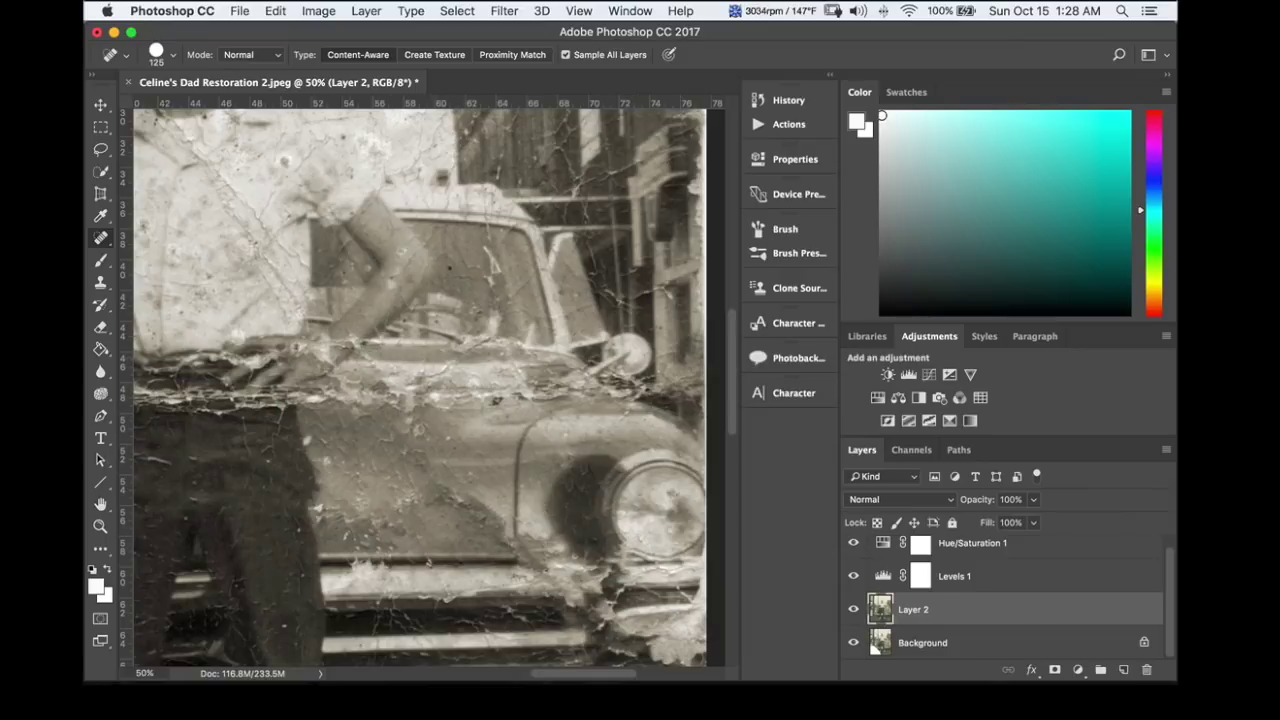
drag(360, 340, 310, 355)
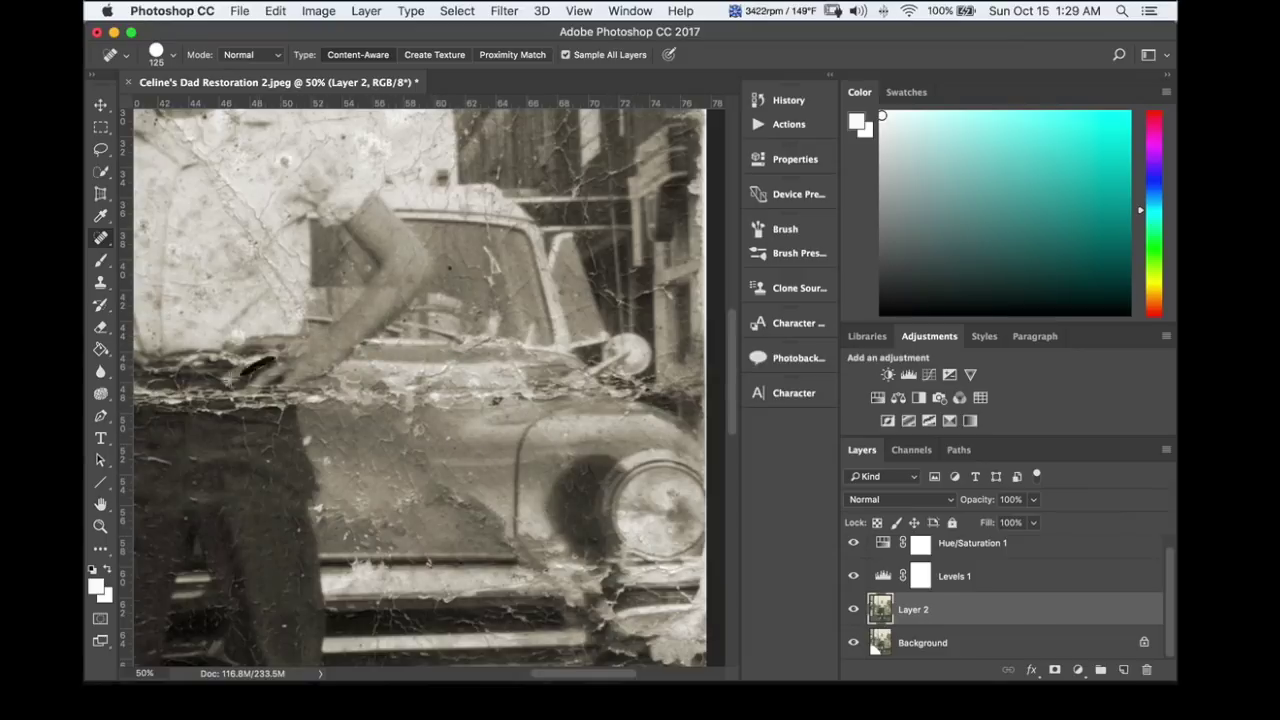
drag(318, 505, 395, 545)
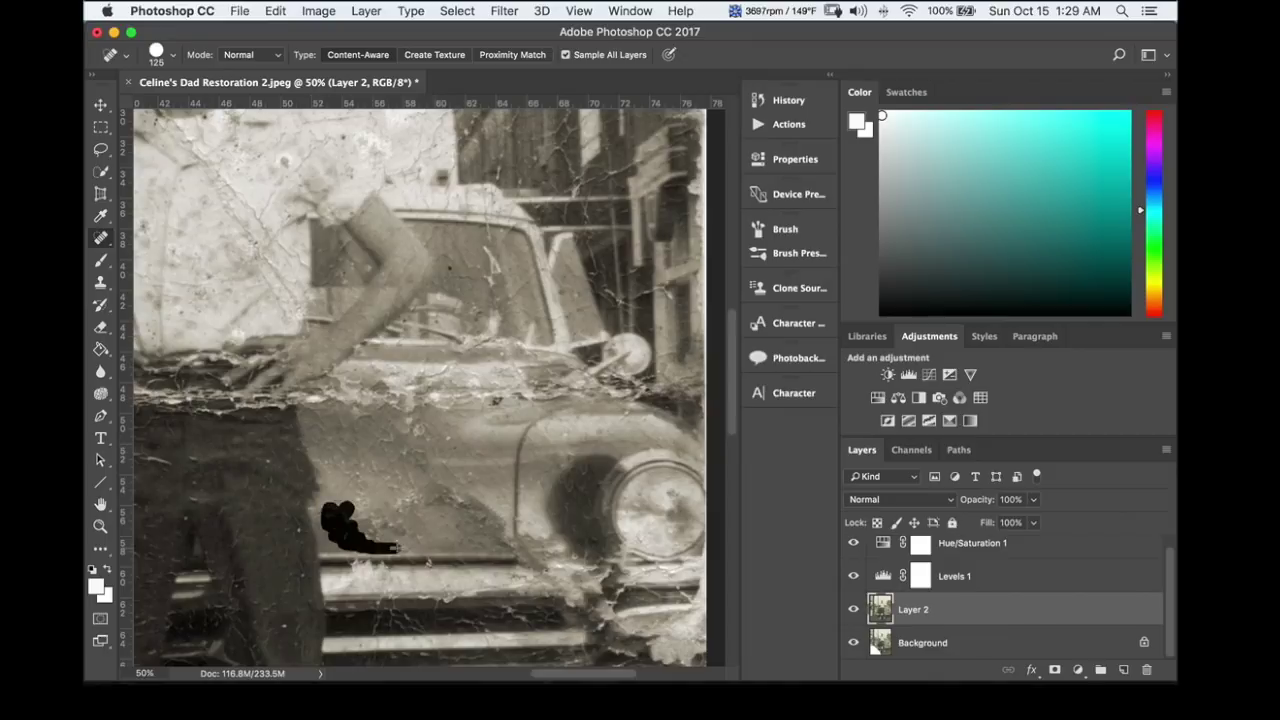
- Heal the torn horizontal crease running from the man's hand across the top of the car's hood
drag(300, 378, 350, 392)
click(429, 366)
mouse_move(525, 390)
mouse_down()
mouse_move(545, 388)
mouse_move(505, 357)
mouse_move(445, 356)
mouse_up()
click(440, 434)
click(480, 385)
- Heal the scratches on the car's windshield and the cracks over the dark building behind it
drag(487, 245, 482, 280)
click(565, 292)
drag(605, 296, 668, 292)
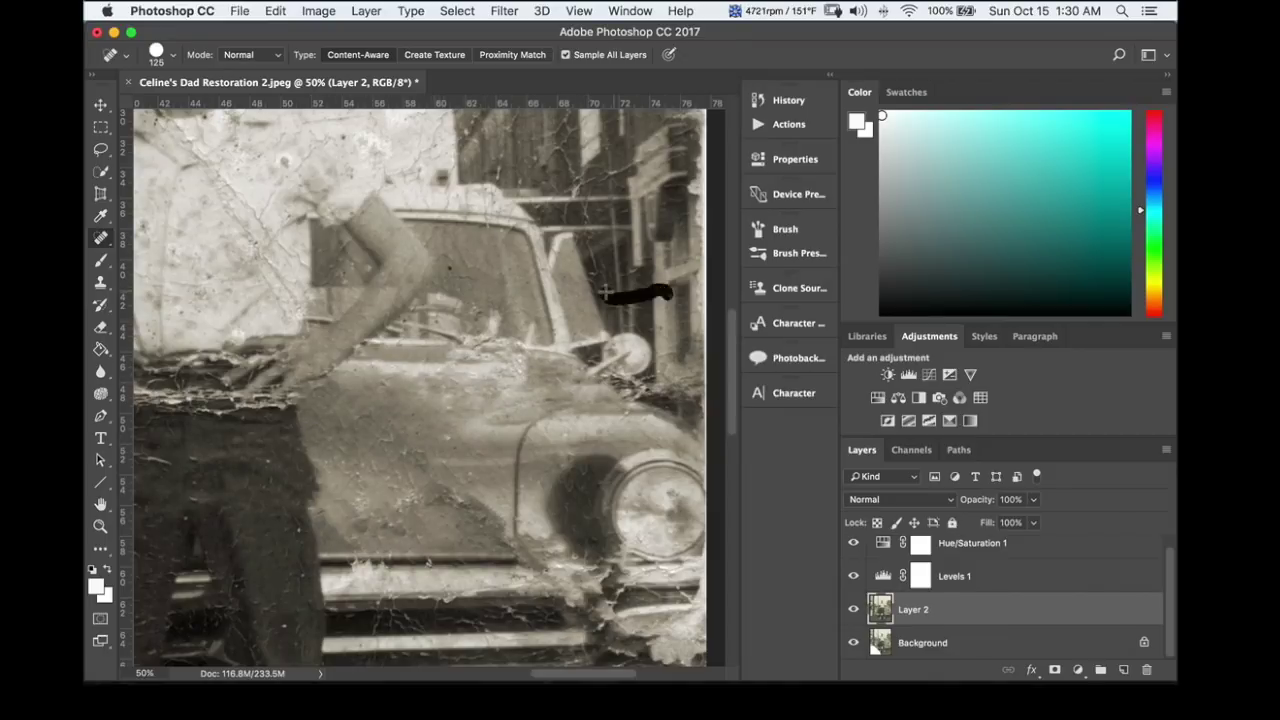
drag(589, 200, 589, 265)
drag(588, 185, 684, 165)
- Paint a sampled near-black over the broken dark line along the hood's lower edge with the Brush at 30% opacity
scroll(600, 300, down, 5)
key(b)
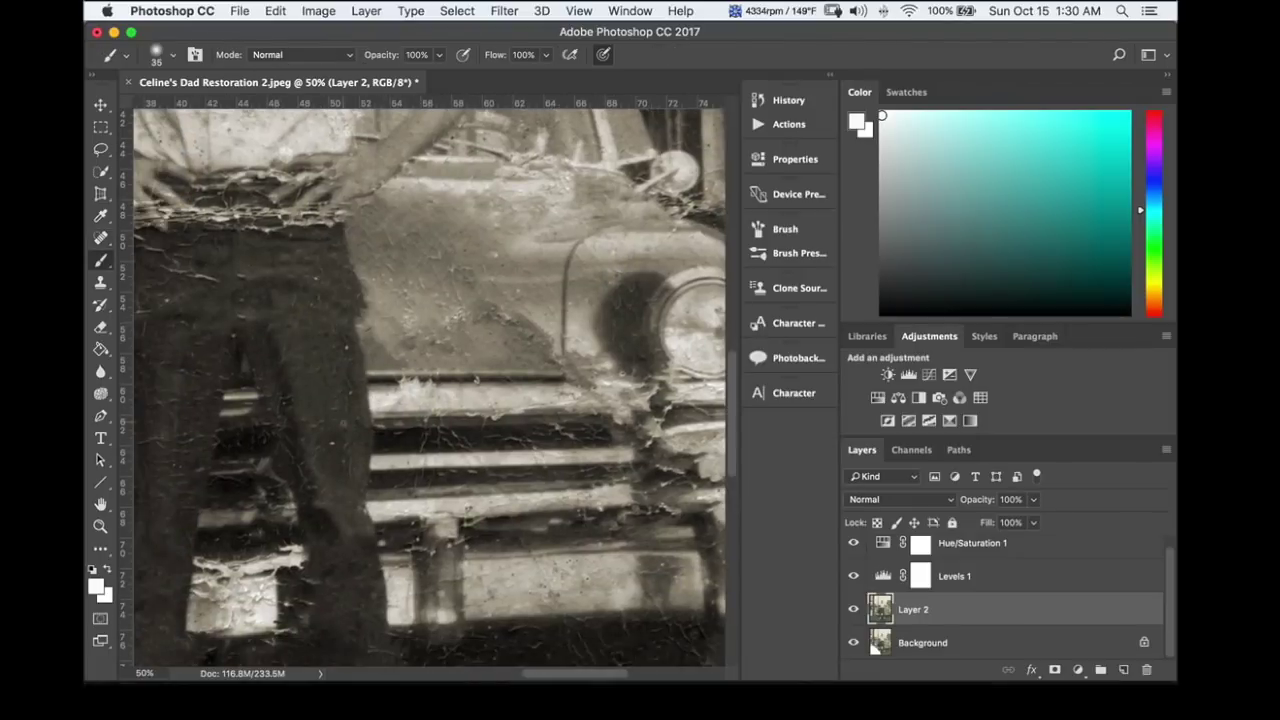
alt+click(375, 381)
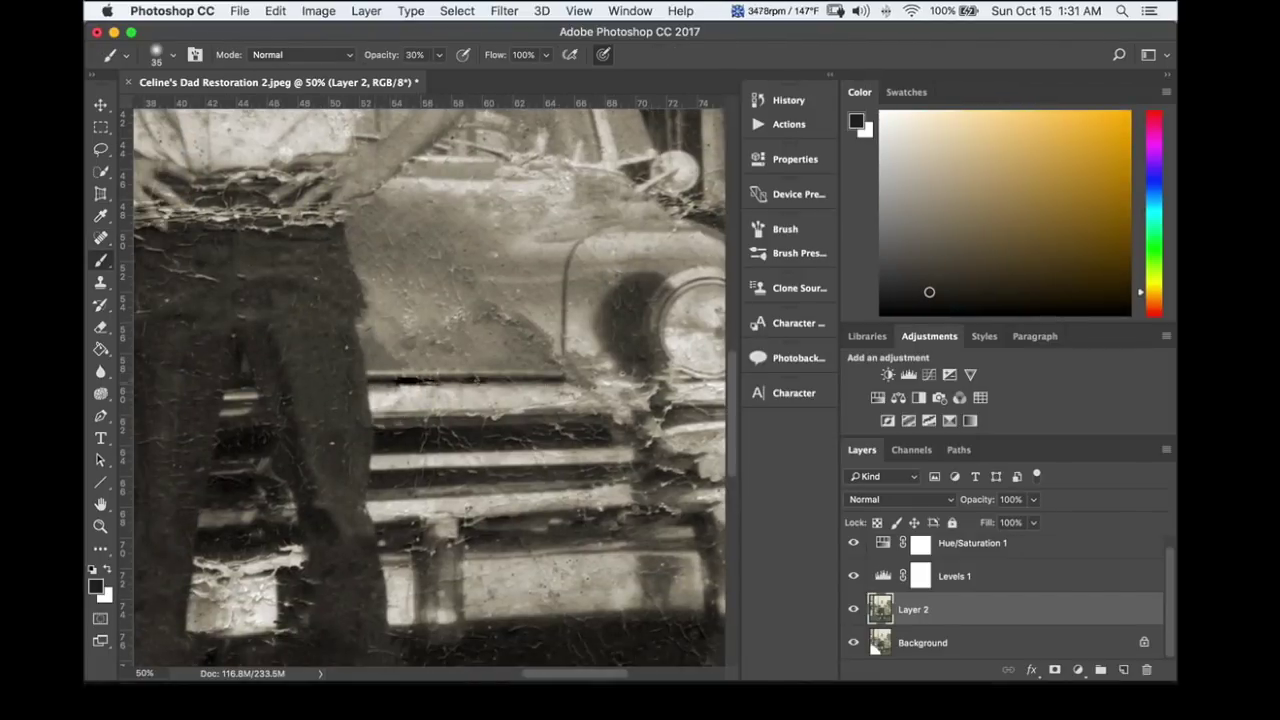
- Paint sampled light gray over the top chrome trim at 60% opacity and smooth the speckled hood with its own tone at 20% and size 600
alt+click(429, 405)
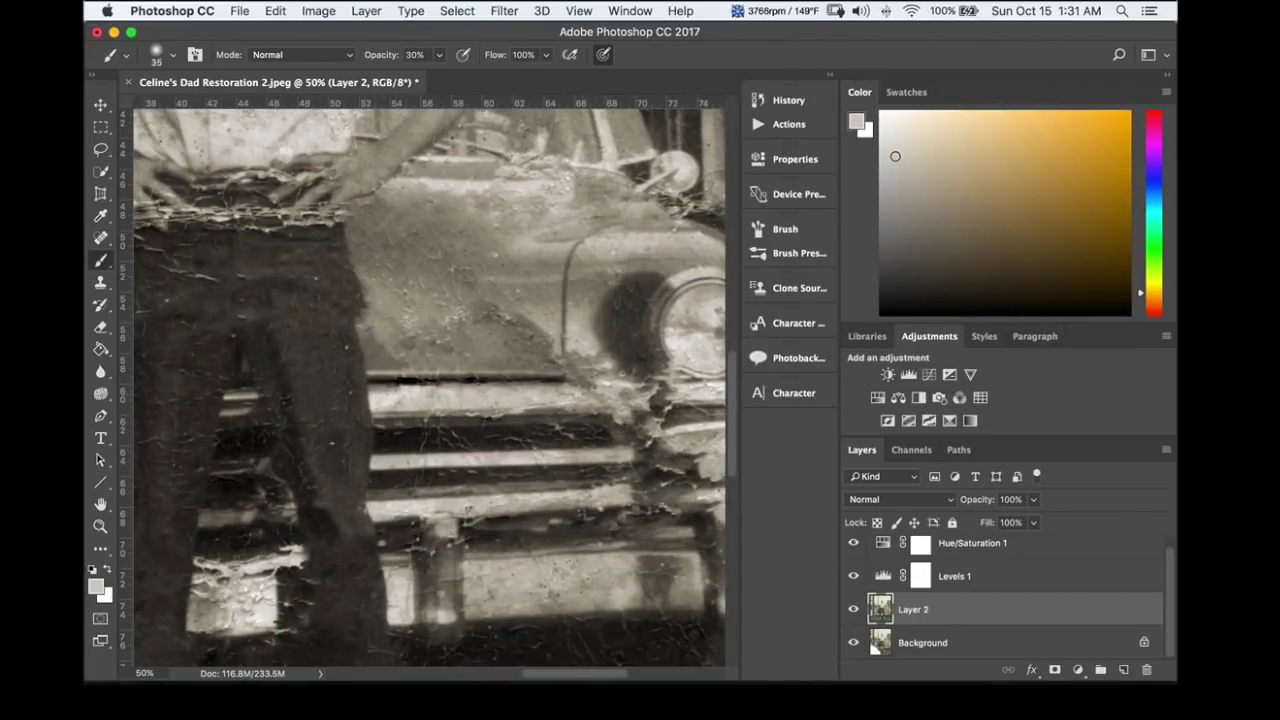
key(6)
drag(690, 388, 528, 405)
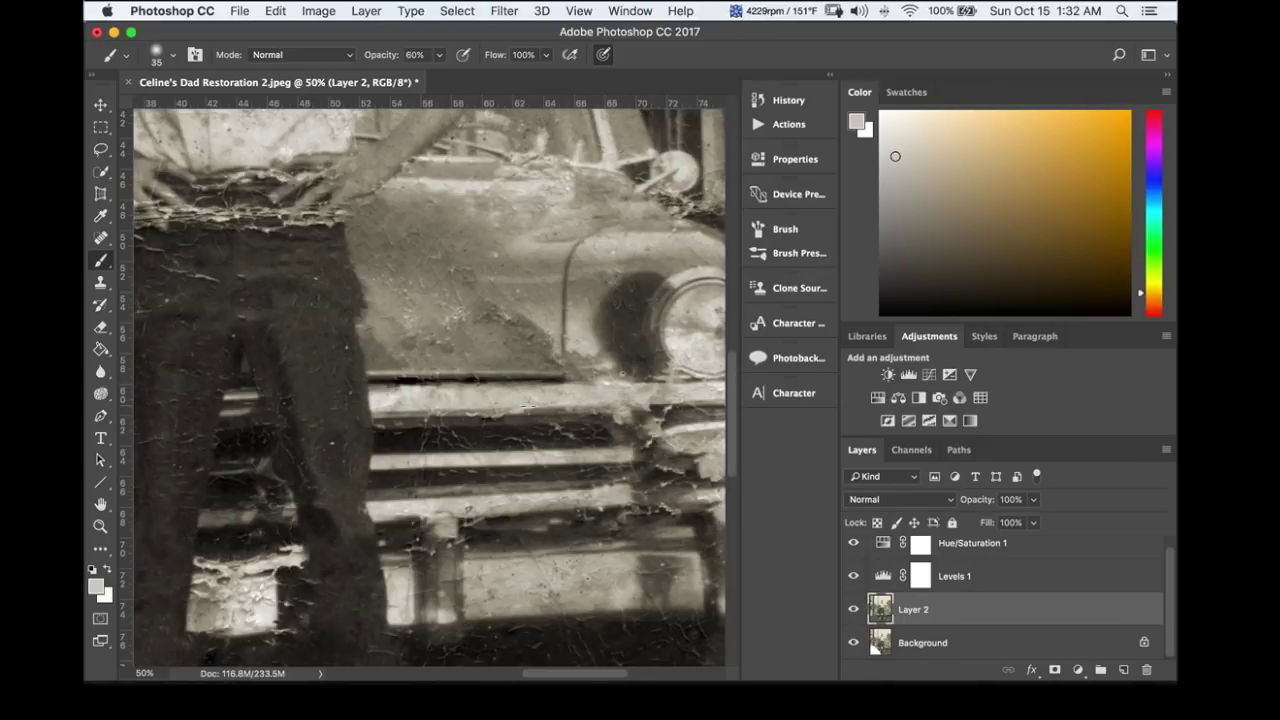
alt+click(435, 265)
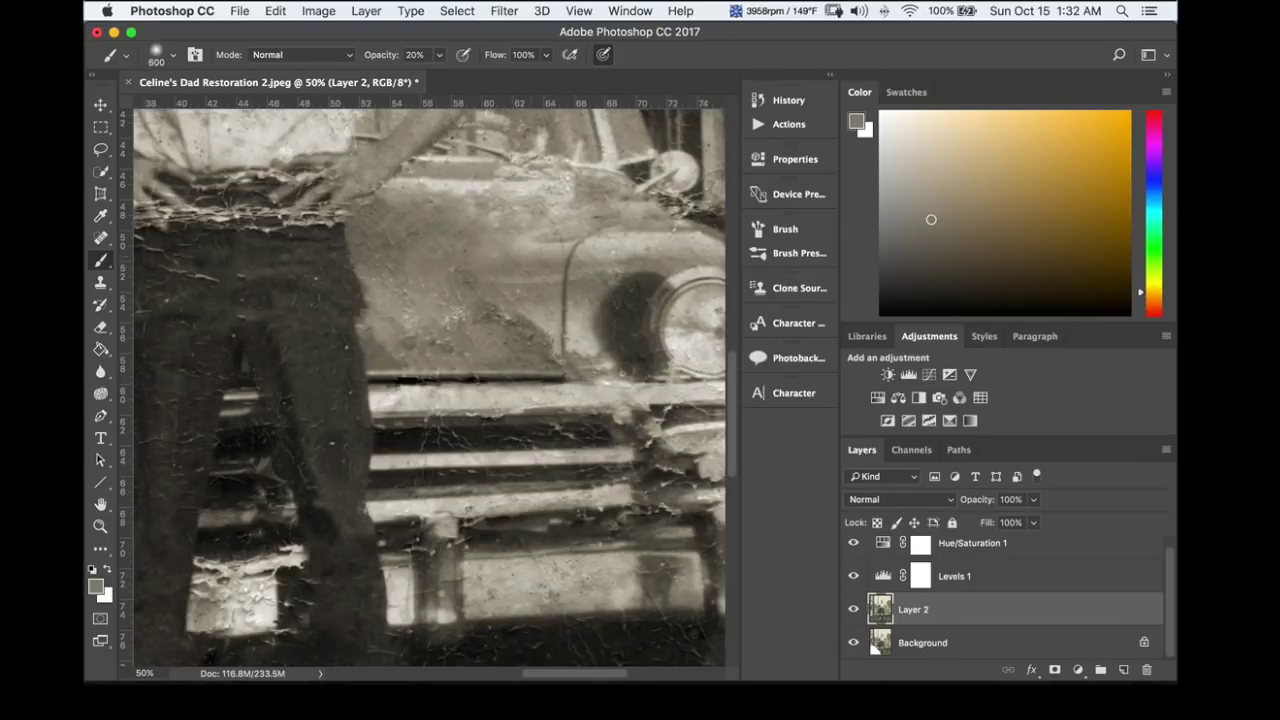
key(2)
- Paint sampled near-black over the cracks in the grille's dark gaps at brush size 90, raising the opacity from 20% to 40%
alt+click(598, 432)
key(bracketleft)
key(bracketleft)
key(bracketleft)
key(bracketleft)
key(bracketleft)
key(bracketleft)
key(bracketleft)
key(bracketleft)
key(bracketleft)
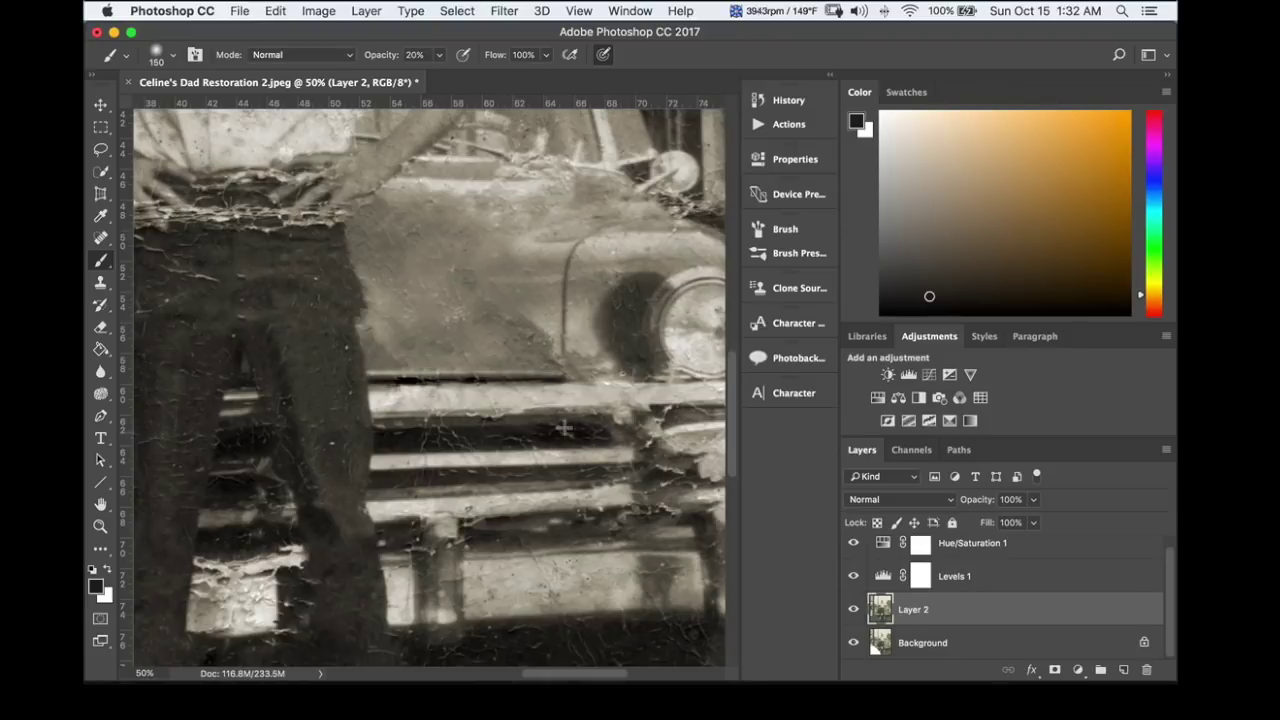
scroll(519, 410, right, 5)
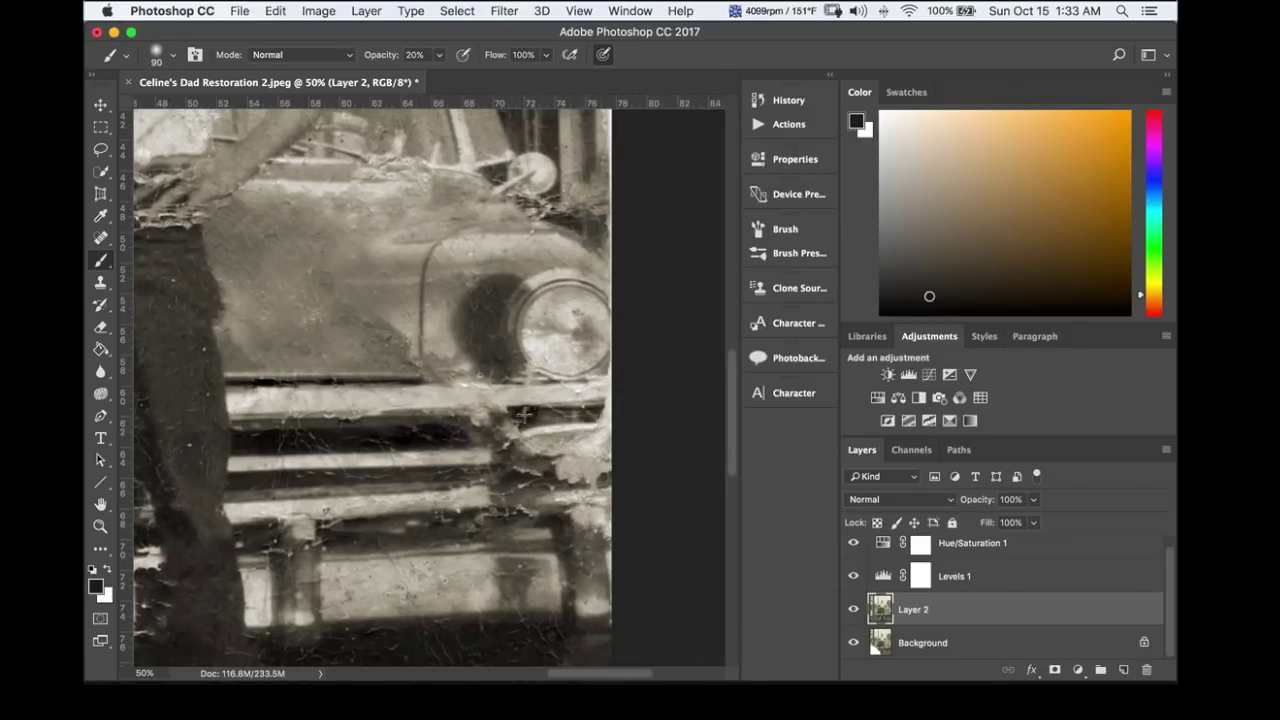
alt+click(514, 414)
alt+click(352, 473)
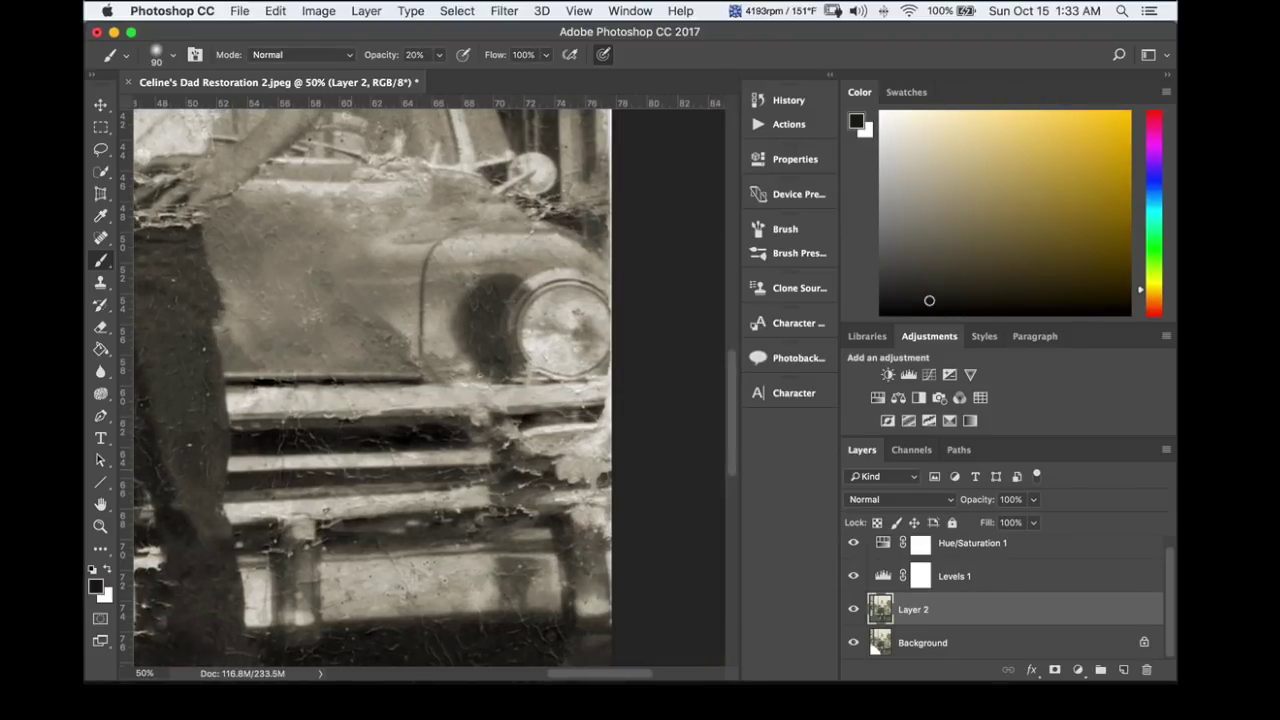
drag(460, 424, 575, 426)
key(4)
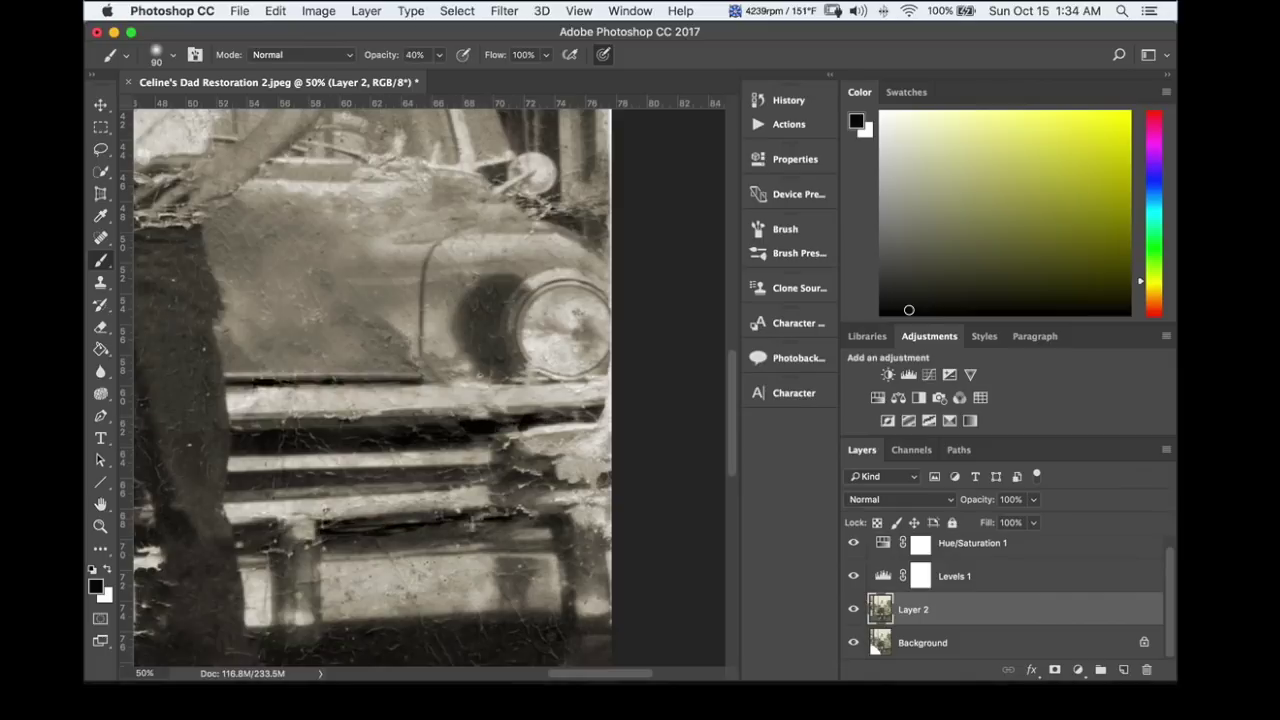
- Hide and reshow Layer 2 to compare the whole restored photo with the damaged original
key(super+minus)
key(super+minus)
key(super+minus)
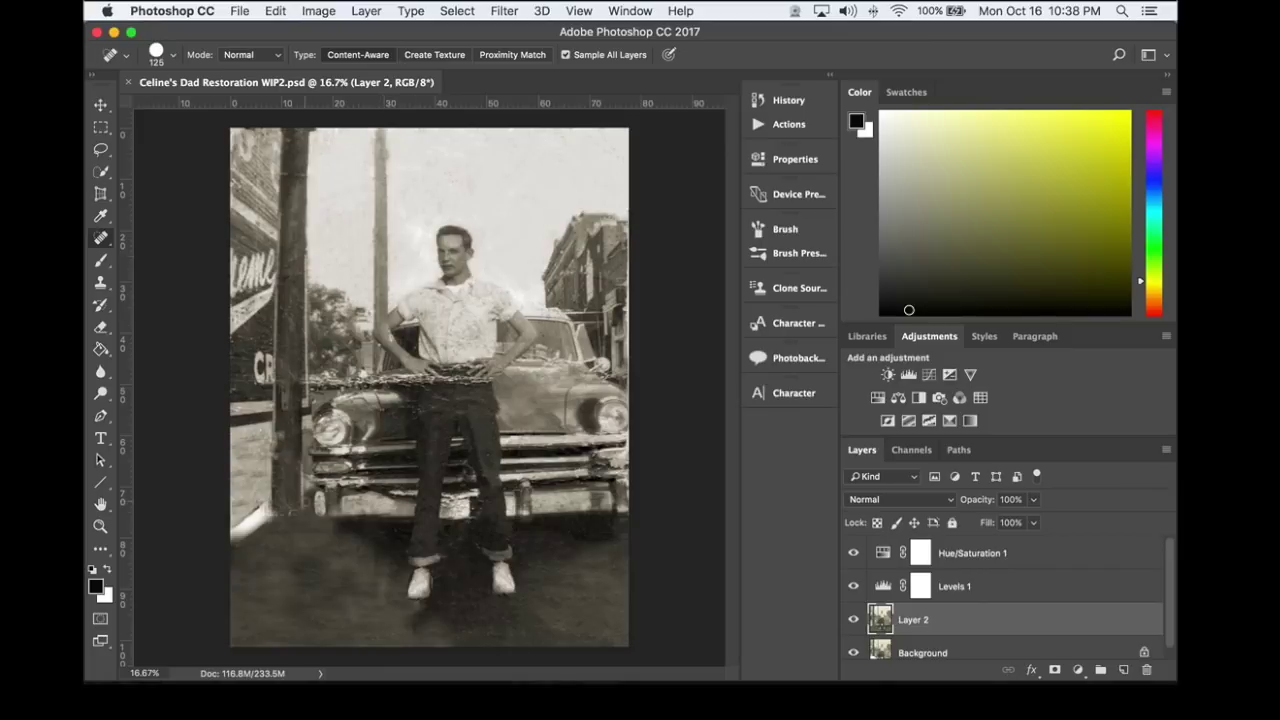
click(853, 619)
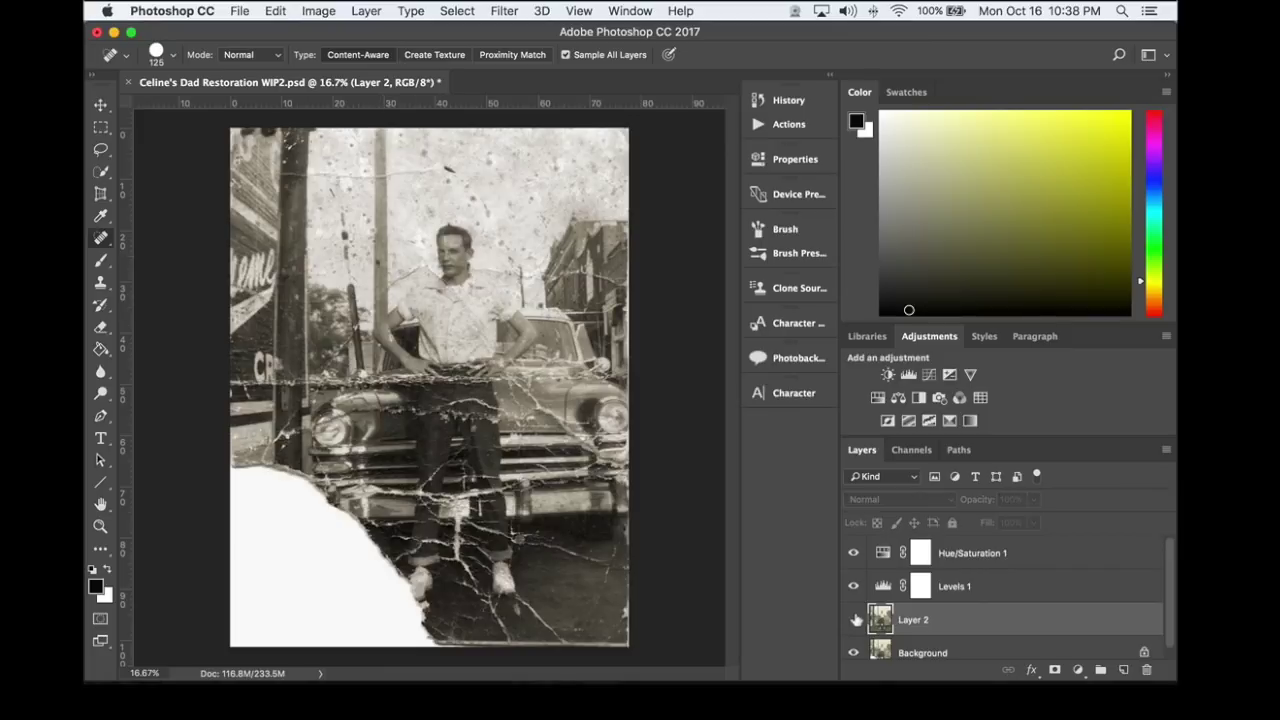
click(853, 619)
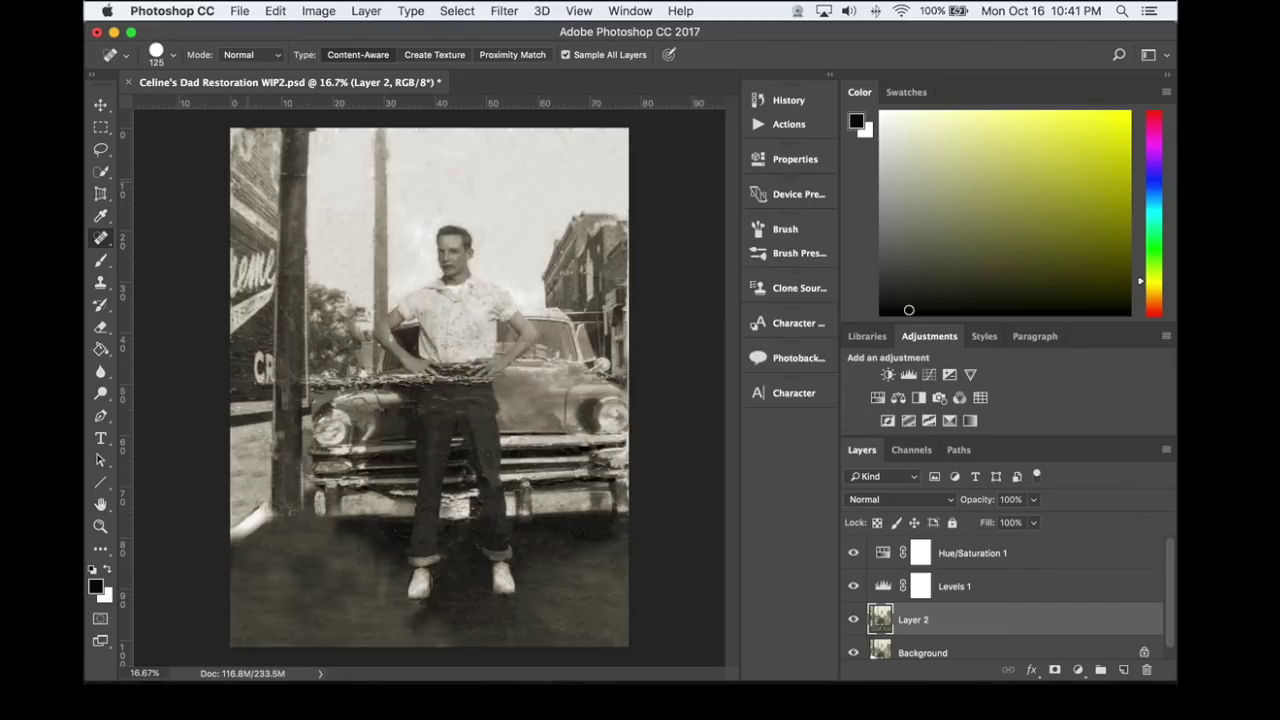
- Heal the white spots and specks on the man's left-hand arm, the pole and the shirt shoulder at brush size 60
key(super+1)
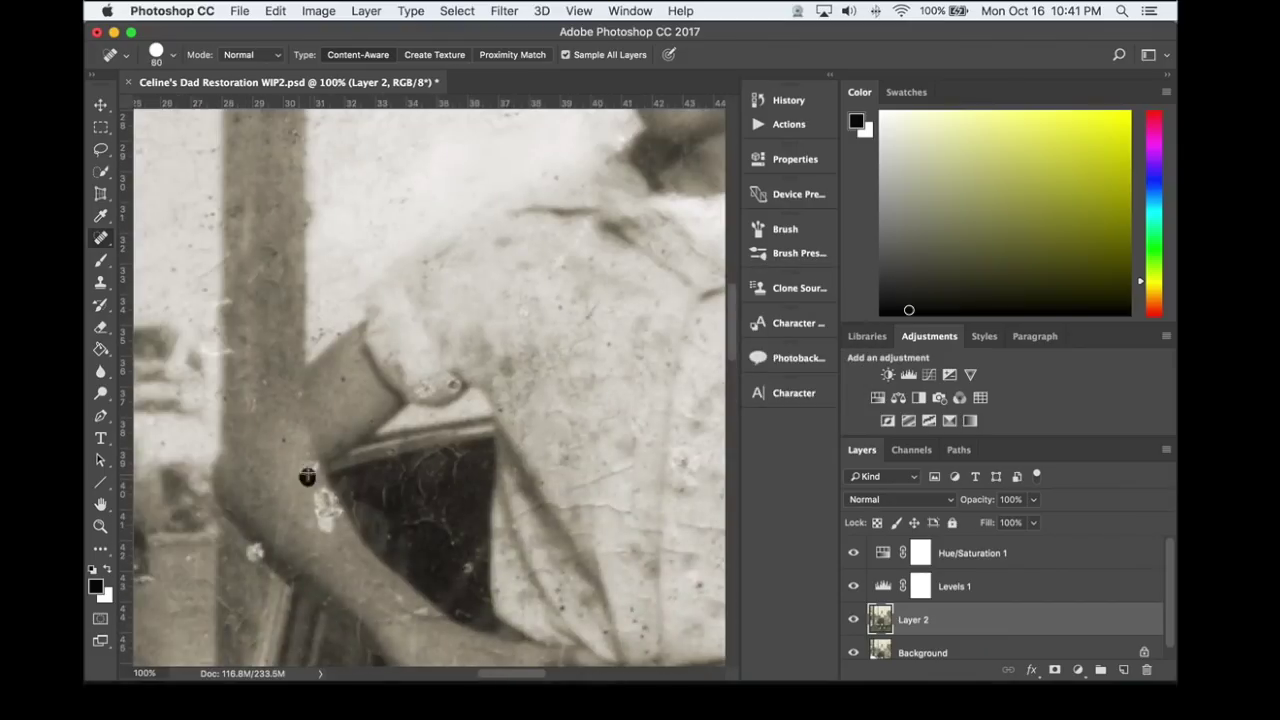
click(255, 552)
mouse_move(307, 477)
mouse_down()
mouse_move(337, 513)
mouse_move(281, 535)
mouse_up()
click(357, 620)
click(321, 332)
click(432, 256)
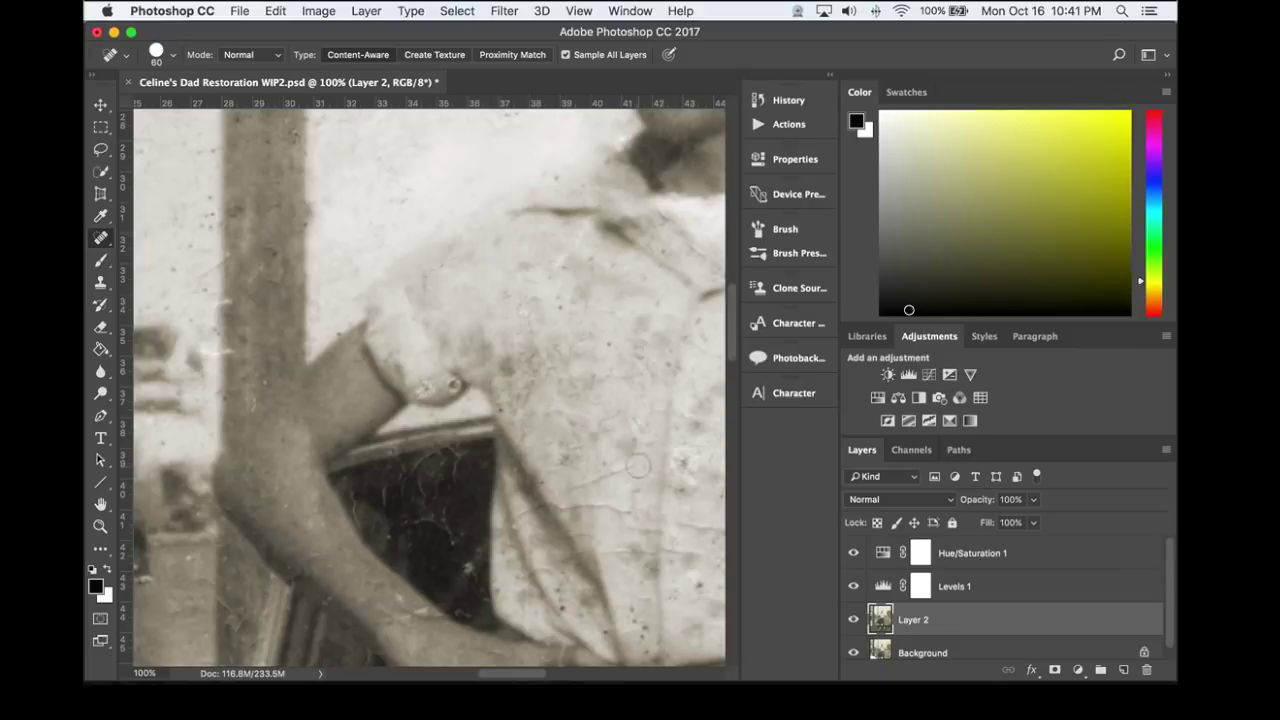
- Heal the dark specks and creases on the lower shirt, its hem and the left-hand cuff at brush size 60
click(622, 468)
scroll(430, 390, down, 5)
scroll(430, 390, right, 5)
click(484, 344)
drag(668, 245, 655, 280)
click(591, 452)
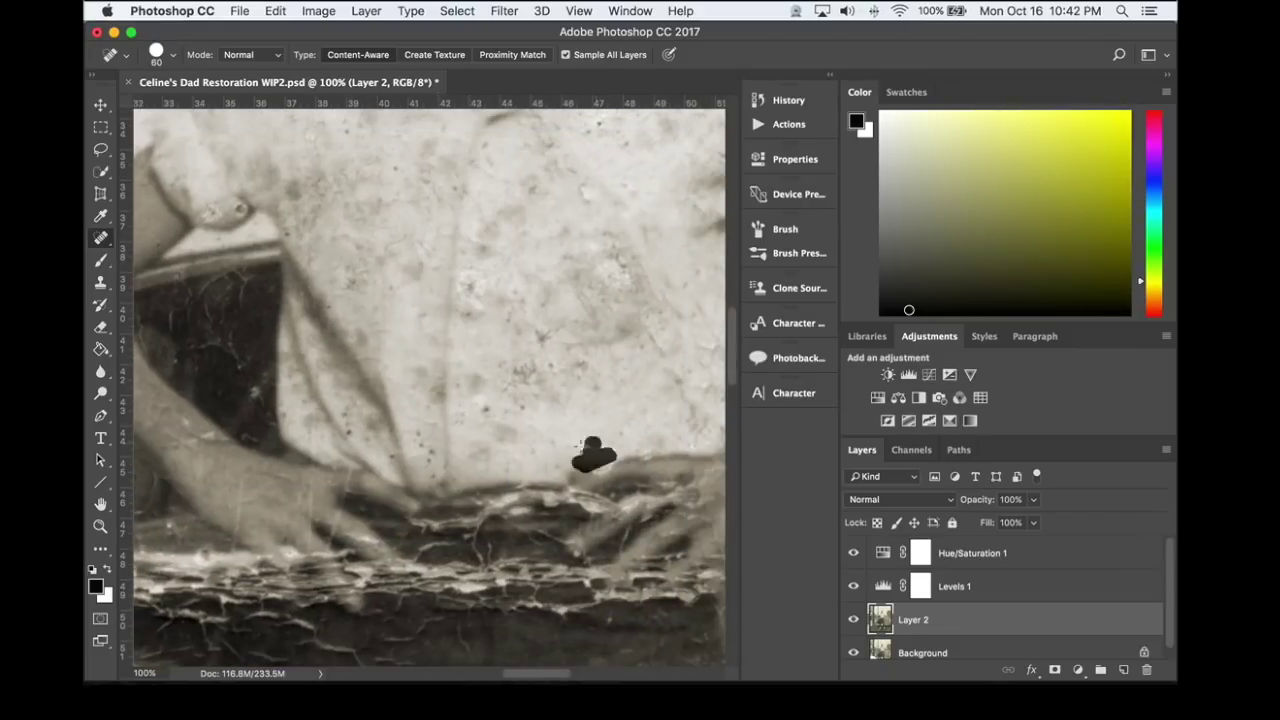
click(493, 379)
drag(425, 432, 425, 472)
click(356, 336)
click(237, 211)
- Heal the spots and cracks on the shirt's chest and shoulders around the collar at brush size 60
scroll(393, 454, up, 5)
scroll(393, 454, right, 3)
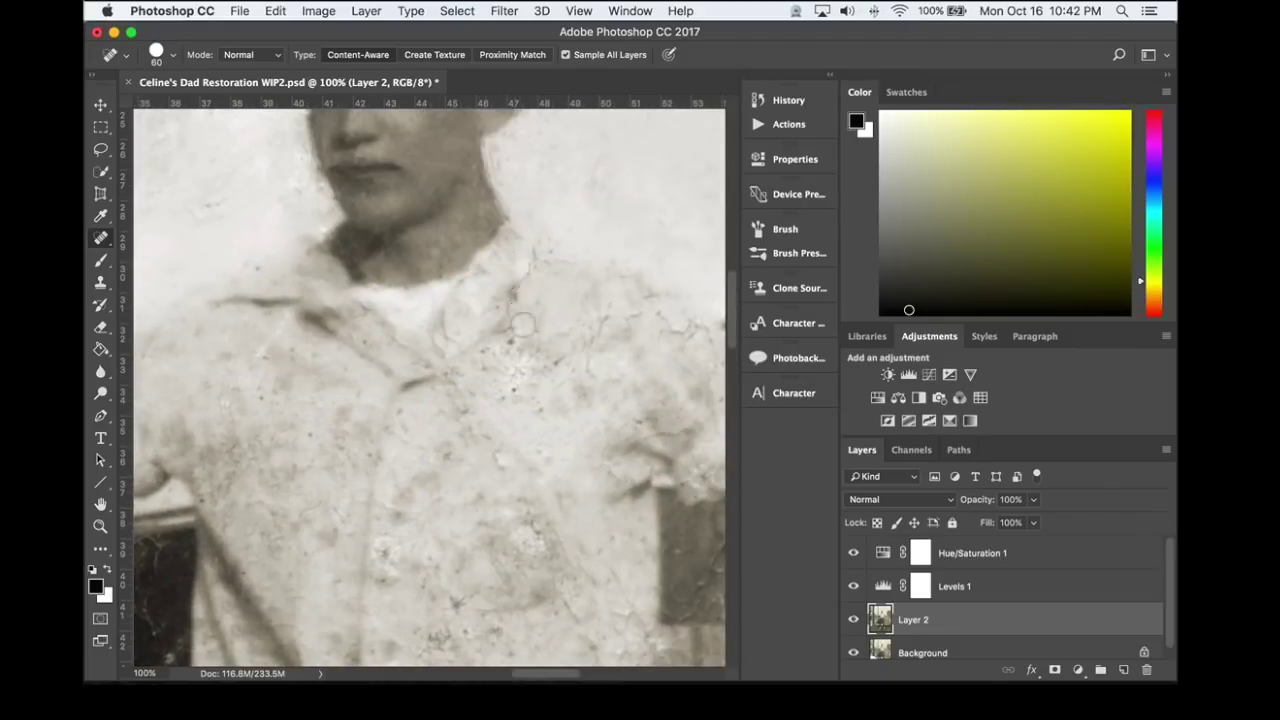
drag(658, 312, 690, 332)
click(289, 347)
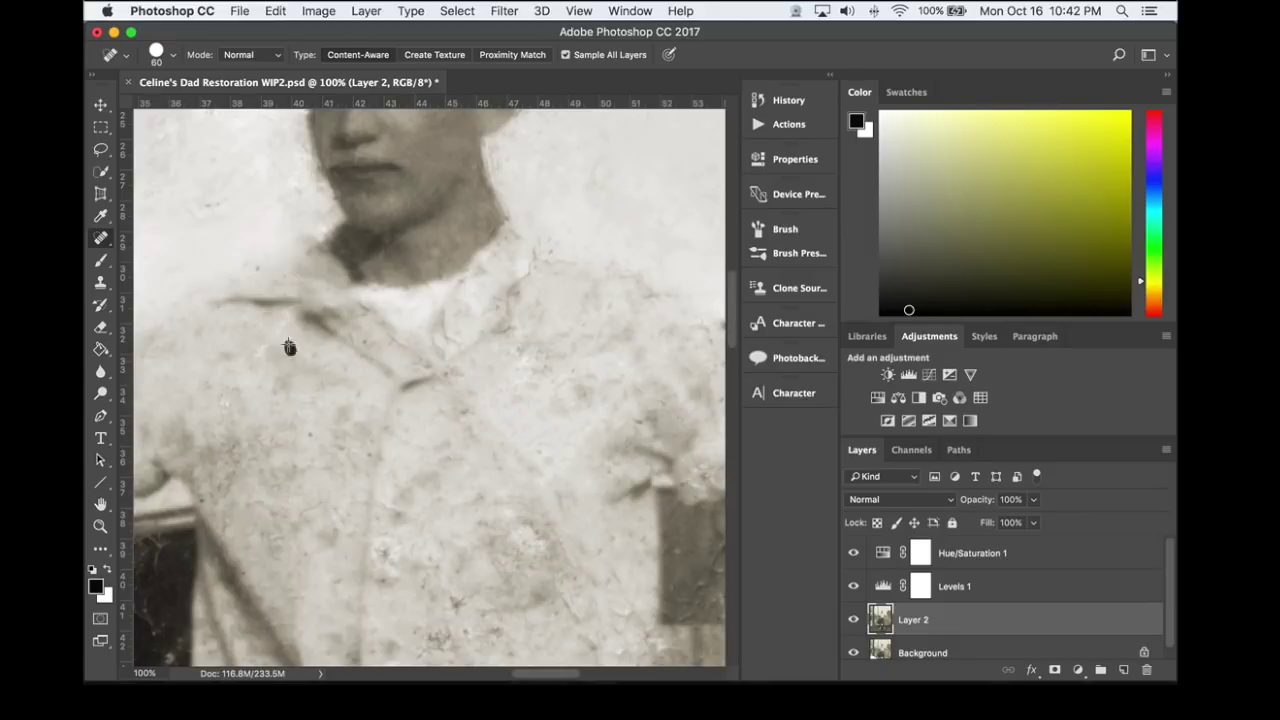
drag(387, 550, 387, 566)
- Heal the broad mottled stains across the shirt front with the Spot Healing Brush at size 250
key(super+minus)
key(bracketright)
key(bracketright)
key(bracketright)
key(bracketright)
key(bracketright)
key(bracketright)
key(bracketright)
key(bracketright)
key(bracketright)
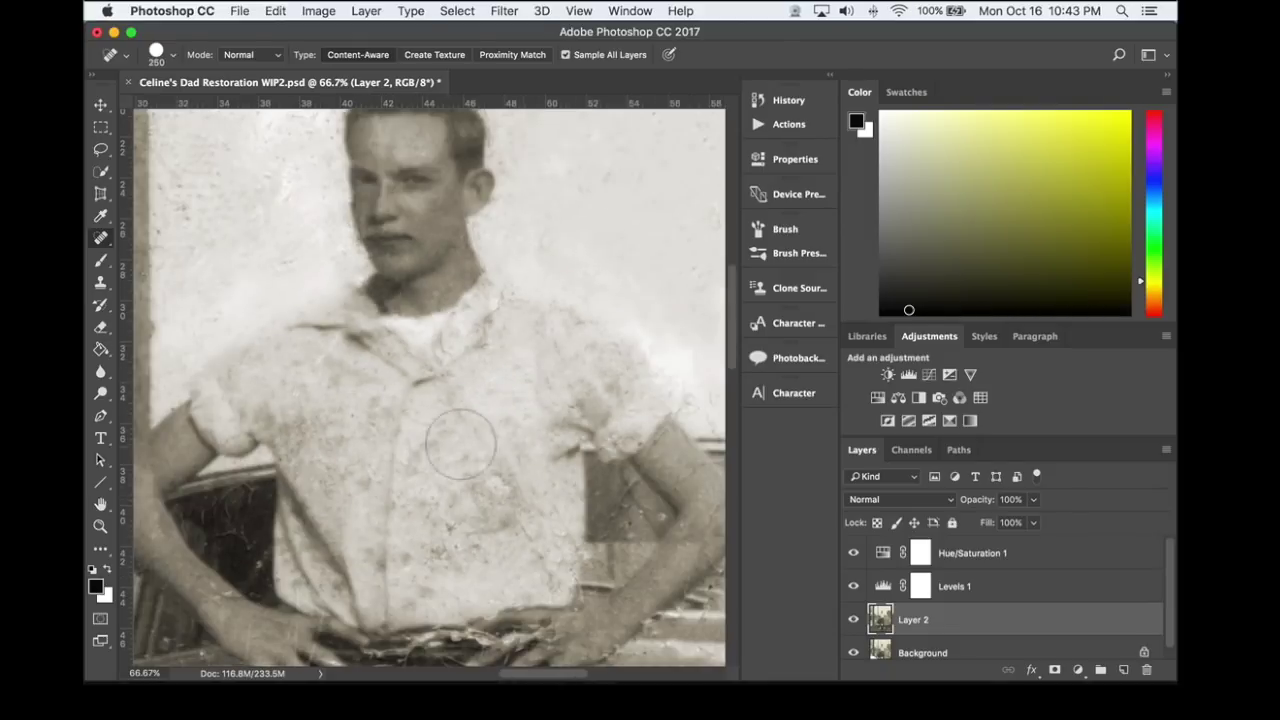
mouse_move(452, 396)
mouse_down()
mouse_move(492, 460)
mouse_move(458, 545)
mouse_up()
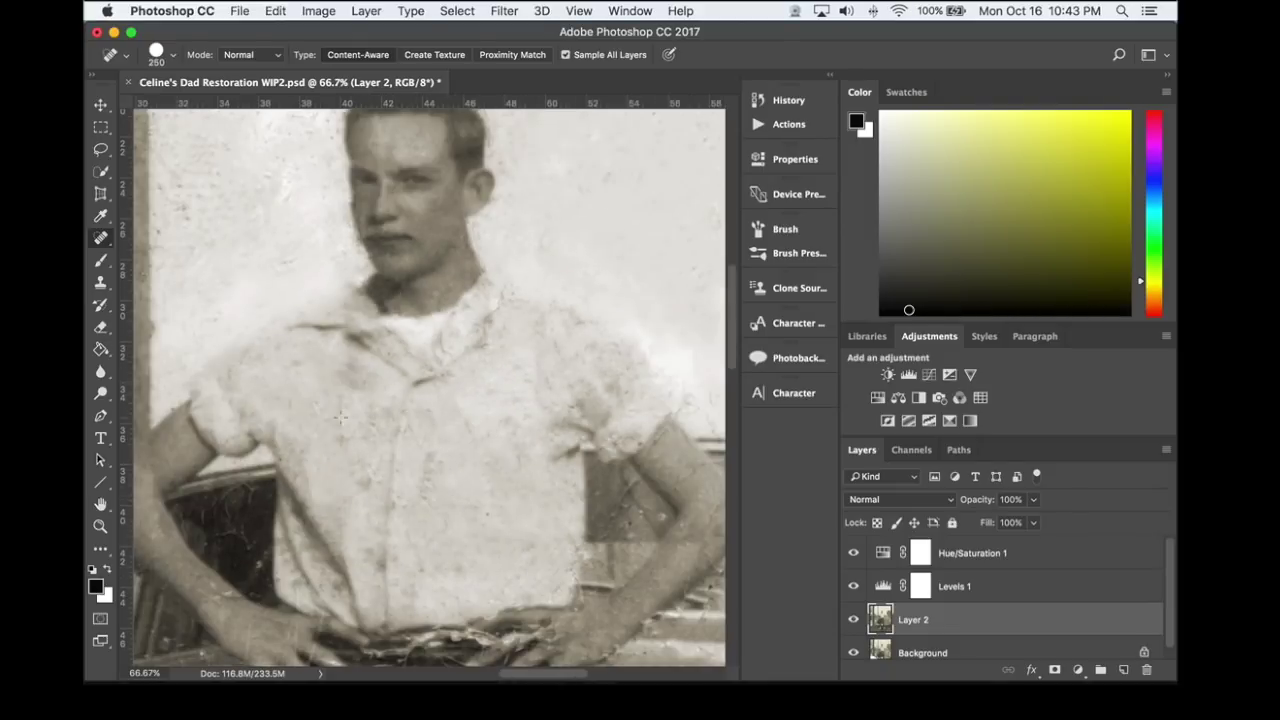
click(246, 367)
drag(543, 383, 563, 397)
click(432, 559)
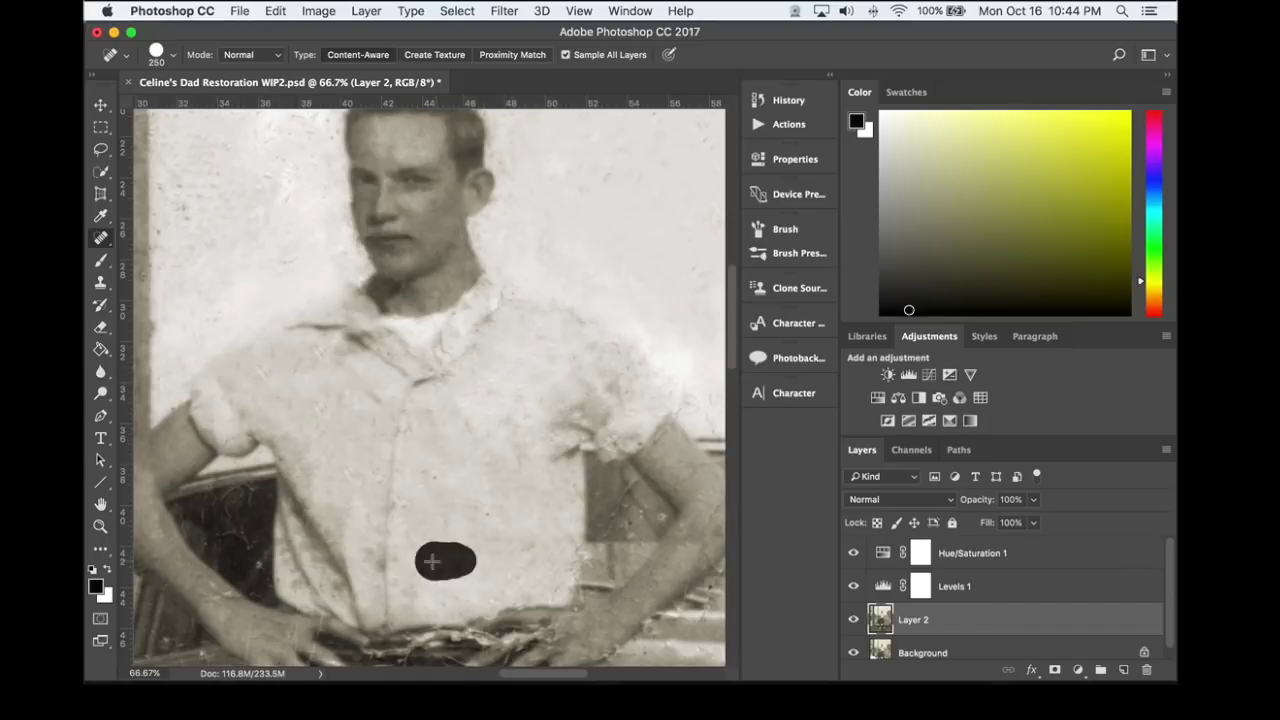
- Heal the remaining marks at the shirt's collar, folds and right-hand sleeve, and the spots beside the arm, at brush size 60
key(bracketleft)
key(bracketleft)
key(bracketleft)
key(bracketleft)
key(bracketleft)
key(bracketleft)
key(bracketleft)
key(bracketleft)
key(bracketleft)
click(336, 331)
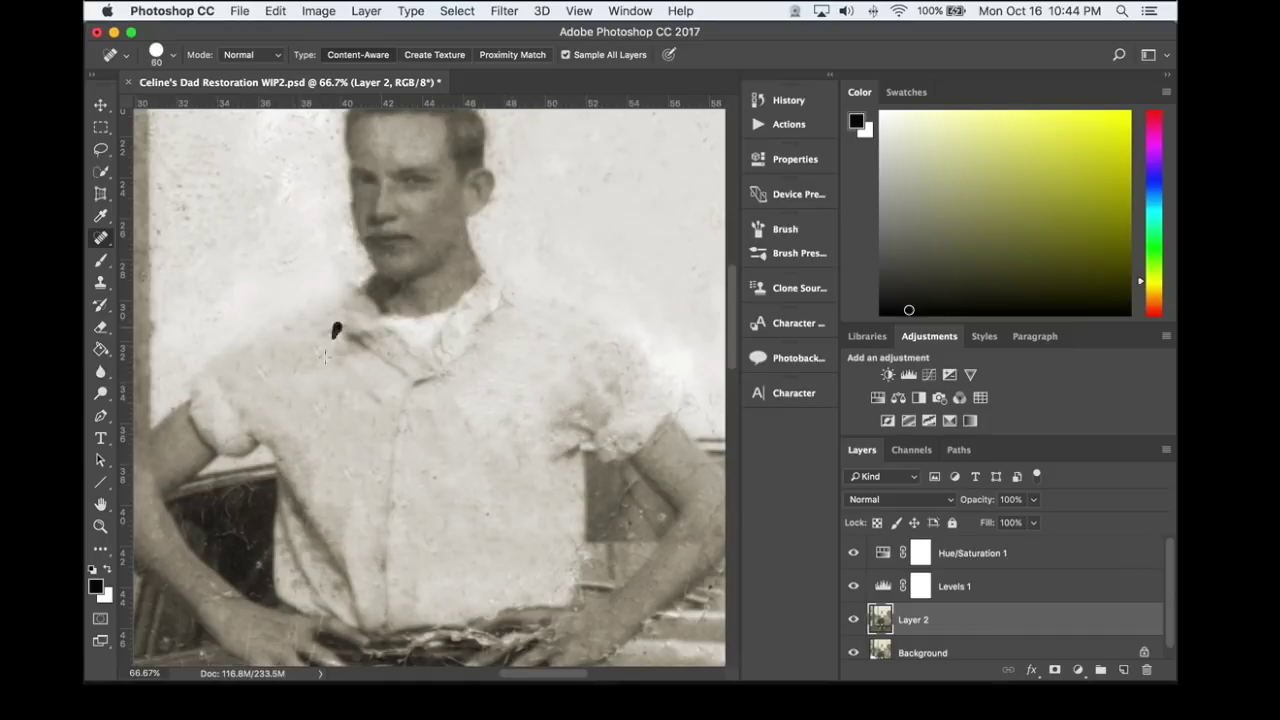
drag(420, 370, 442, 358)
drag(283, 540, 283, 570)
drag(373, 547, 373, 579)
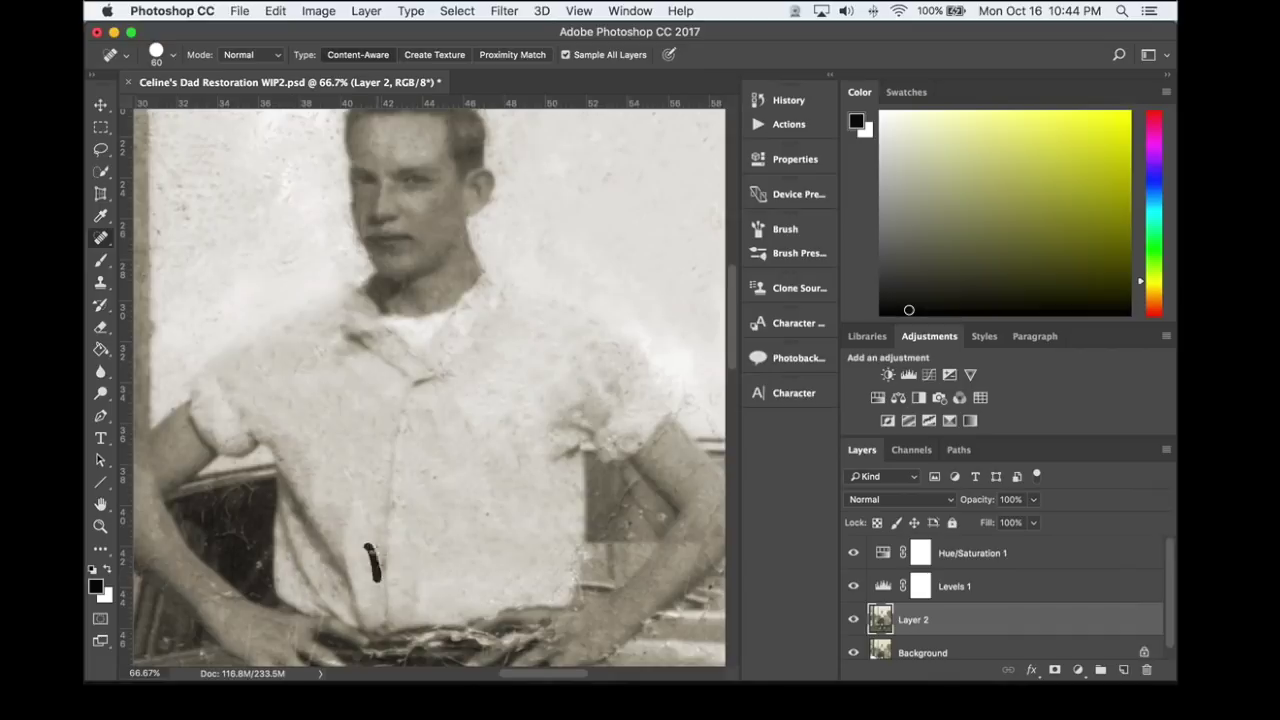
click(627, 392)
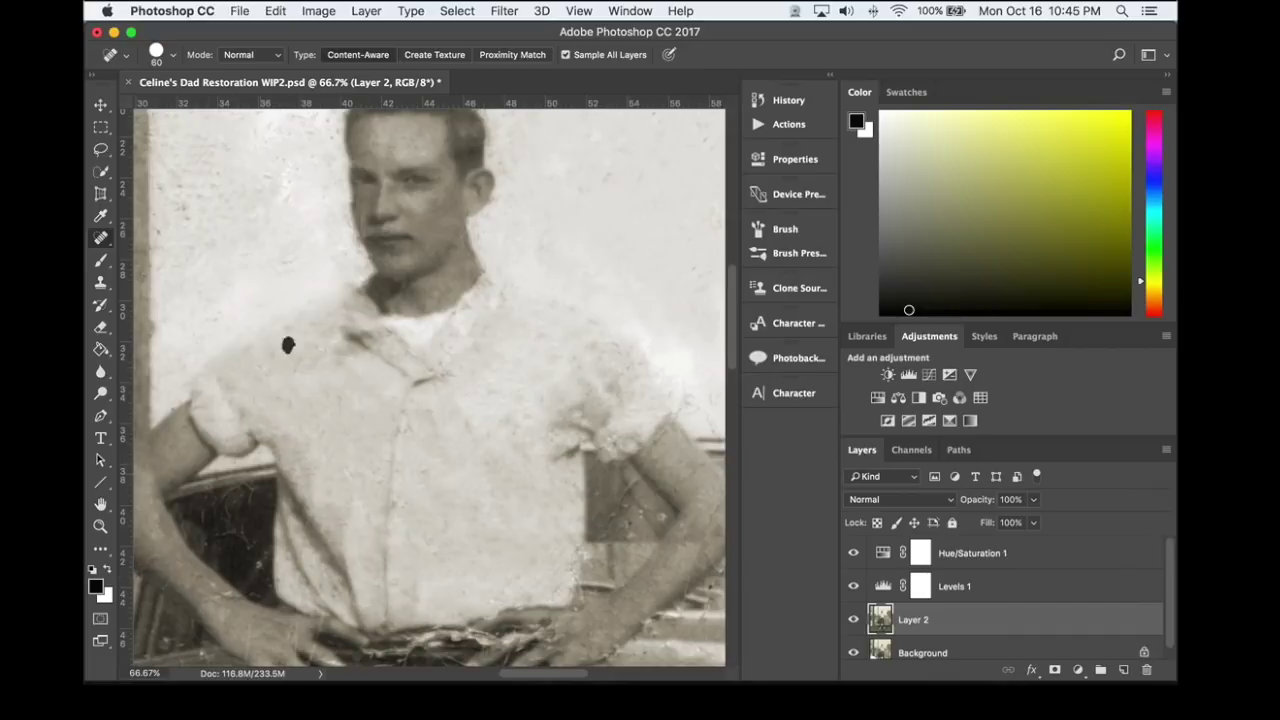
click(657, 428)
click(633, 484)
- Heal the cracks and streaks on the building and along the photo's right-hand edge
key(super+minus)
key(super+minus)
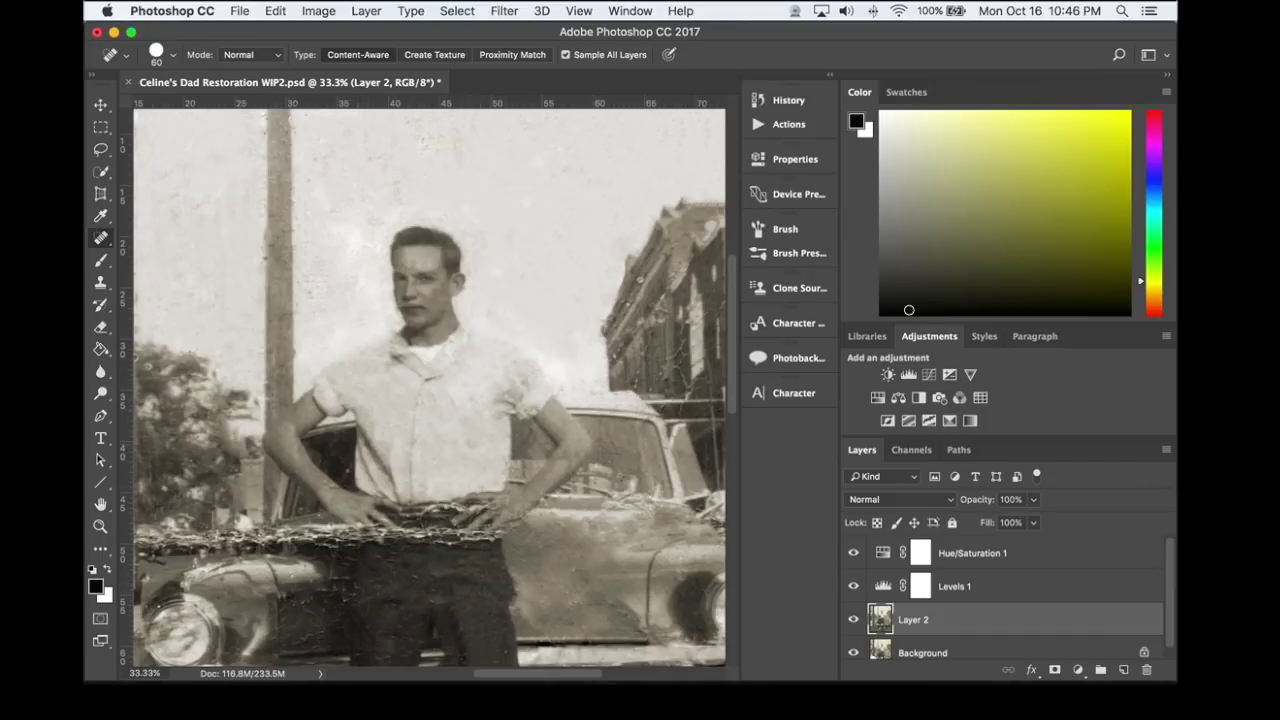
click(677, 267)
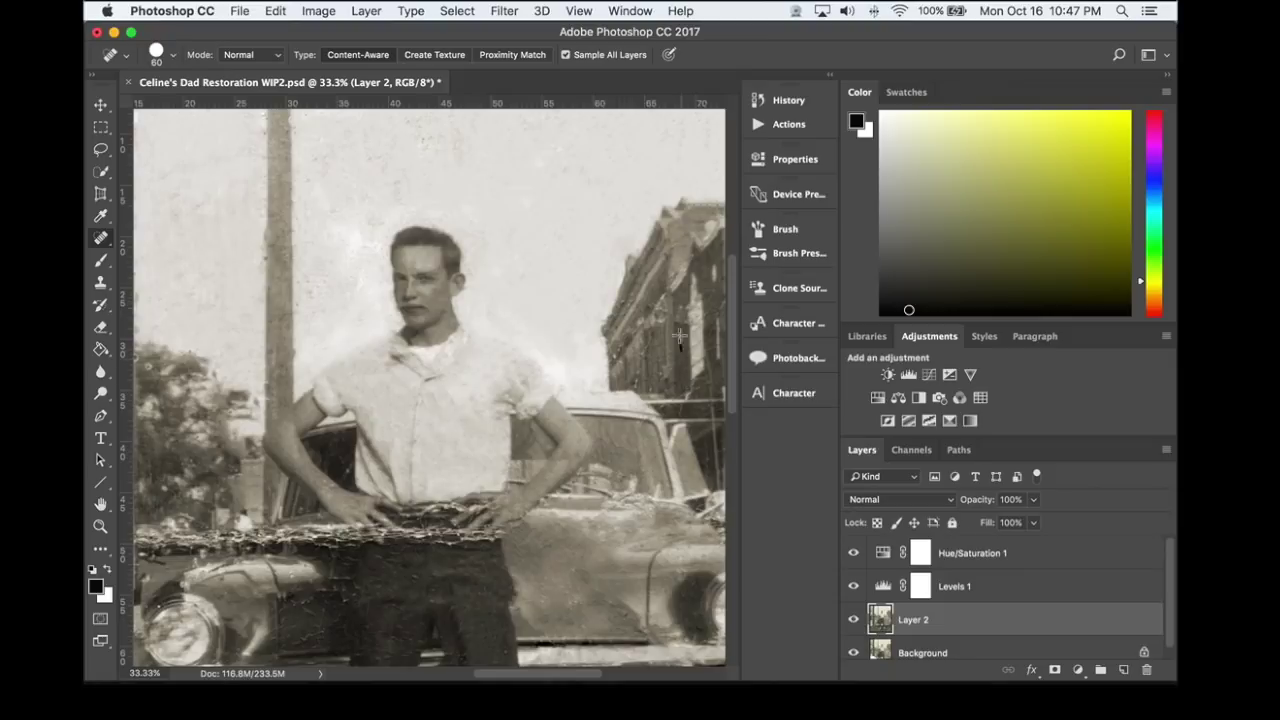
drag(721, 312, 721, 236)
scroll(721, 236, right, 5)
drag(633, 225, 637, 485)
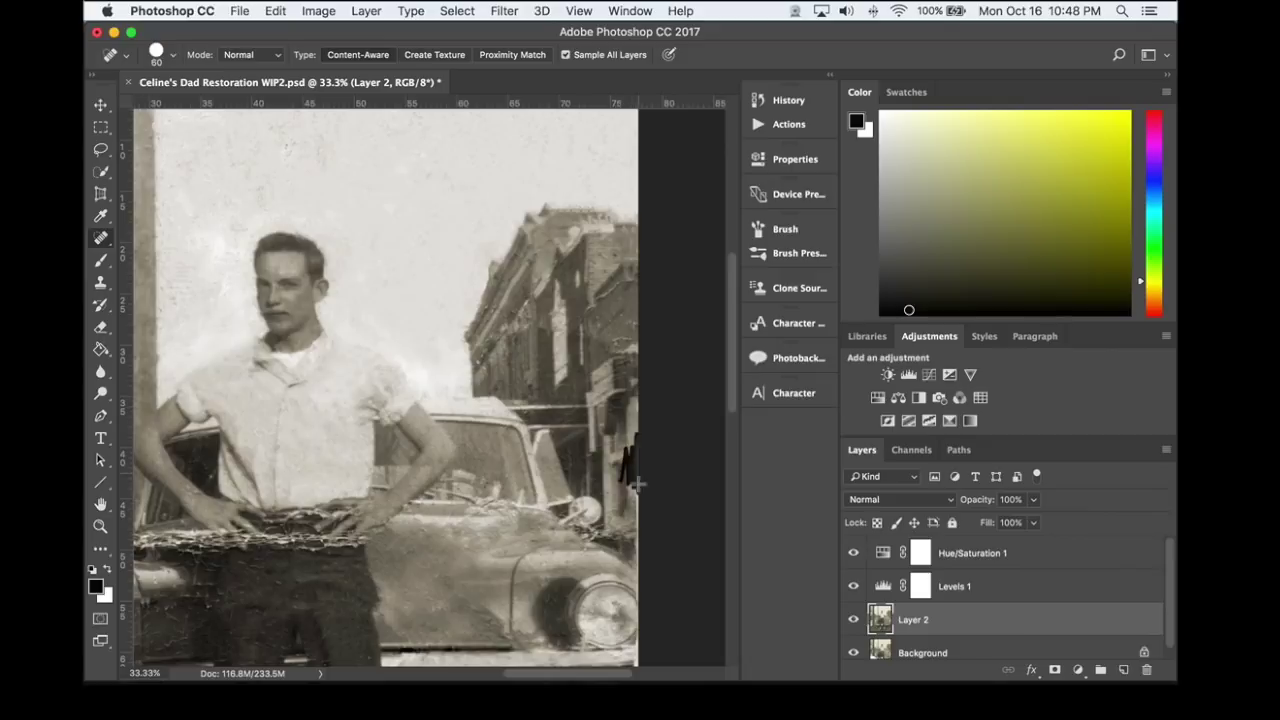
- Heal the torn band beside the man's hands and the damaged bumper between his legs at brush size 125
scroll(636, 485, down, 10)
key(super+minus)
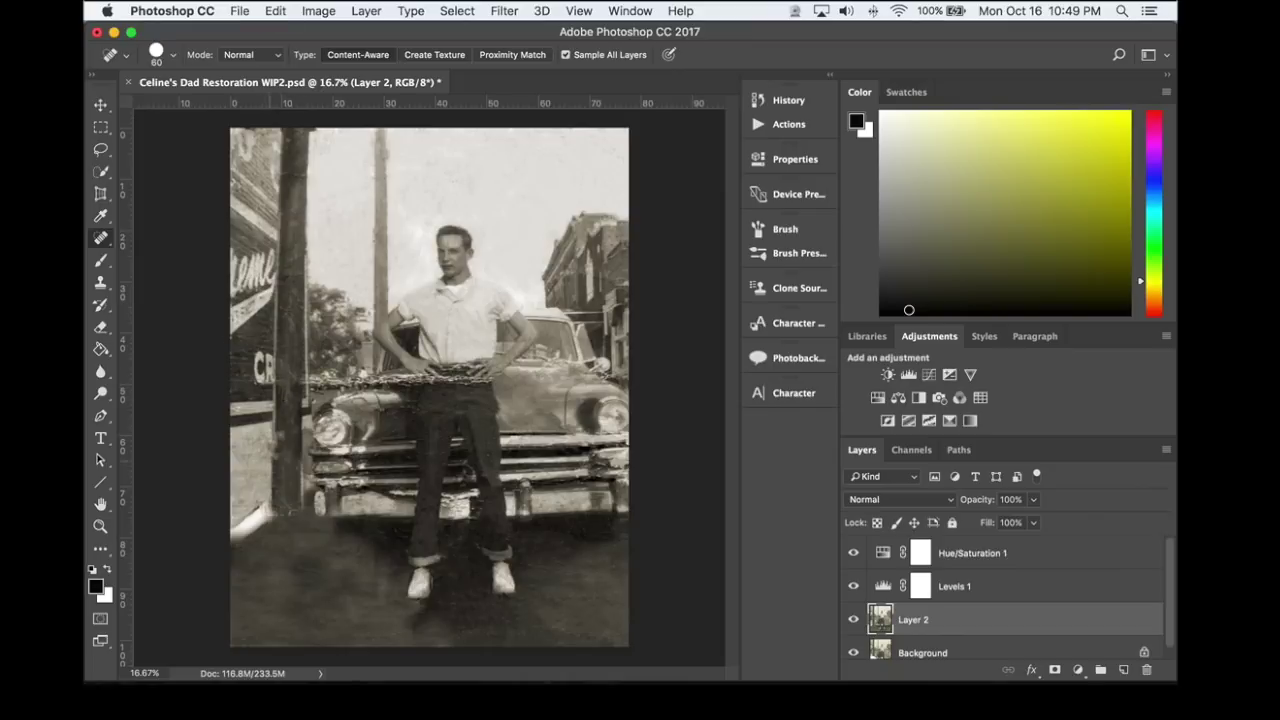
key(bracketright)
key(bracketright)
key(bracketright)
key(bracketright)
key(bracketright)
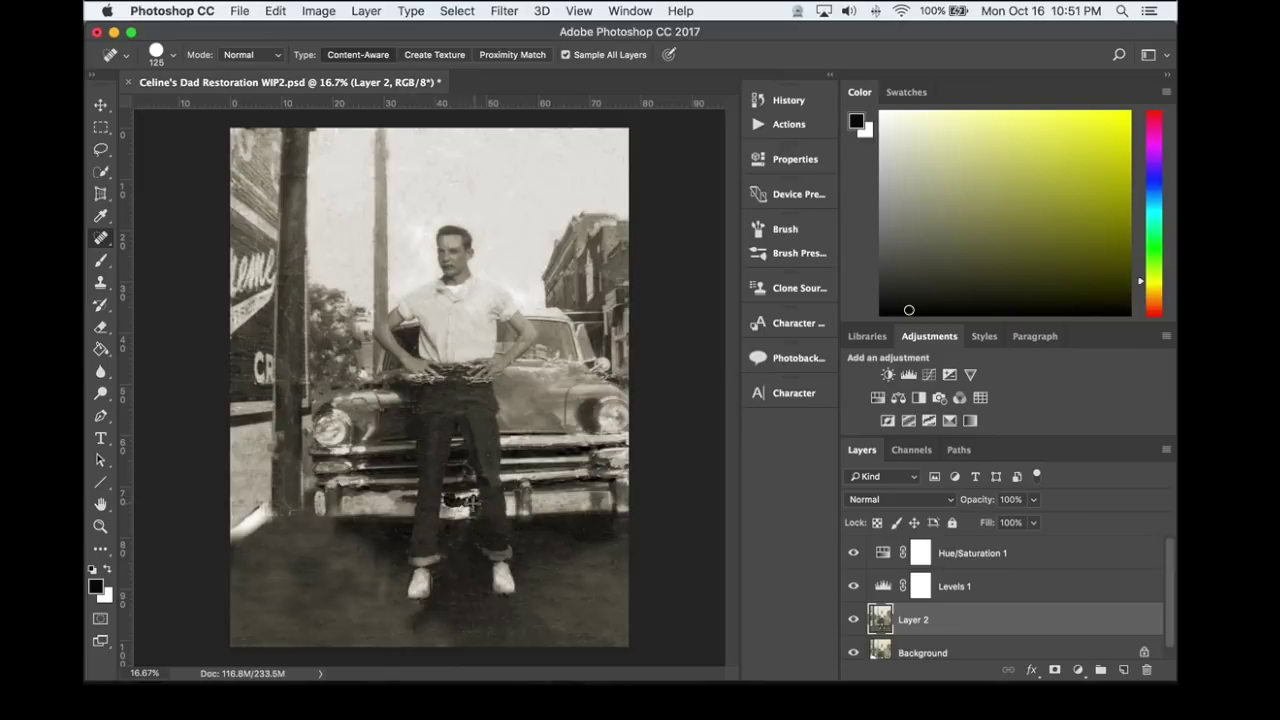
- Clone clean bumper texture over the damaged bumper section between the man's legs at 80% opacity
key(s)
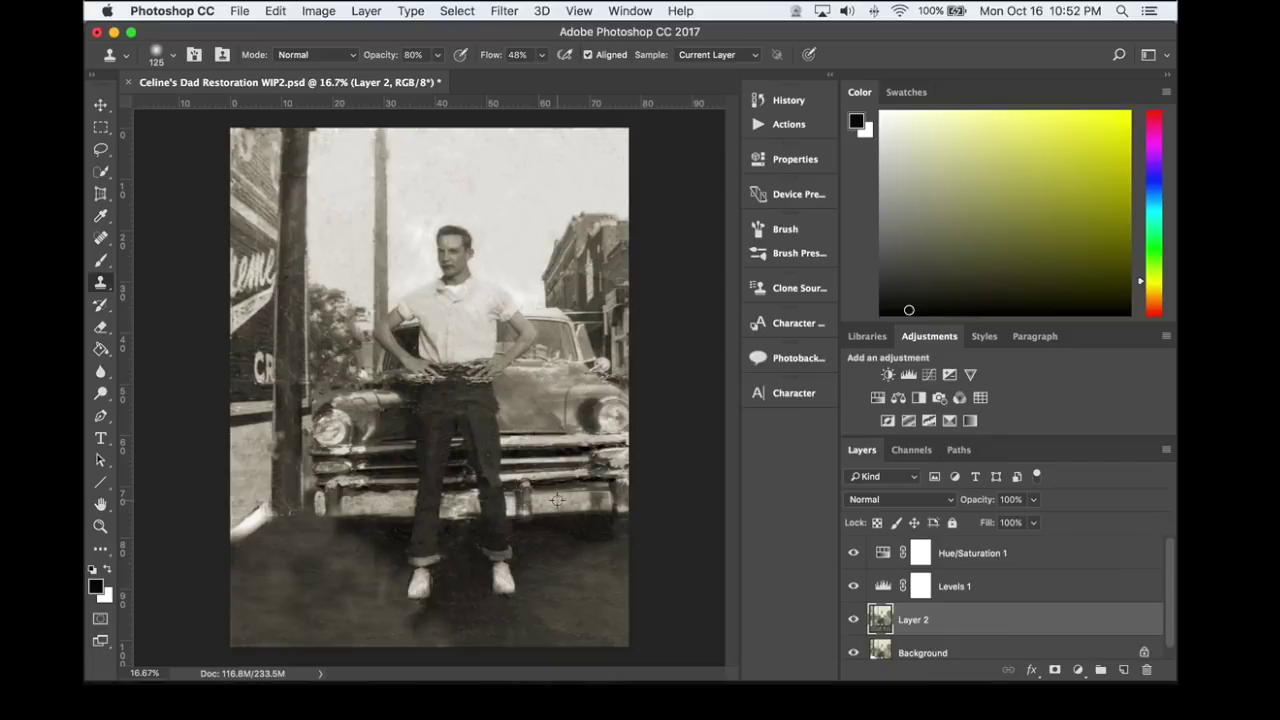
click(459, 506)
click(478, 505)
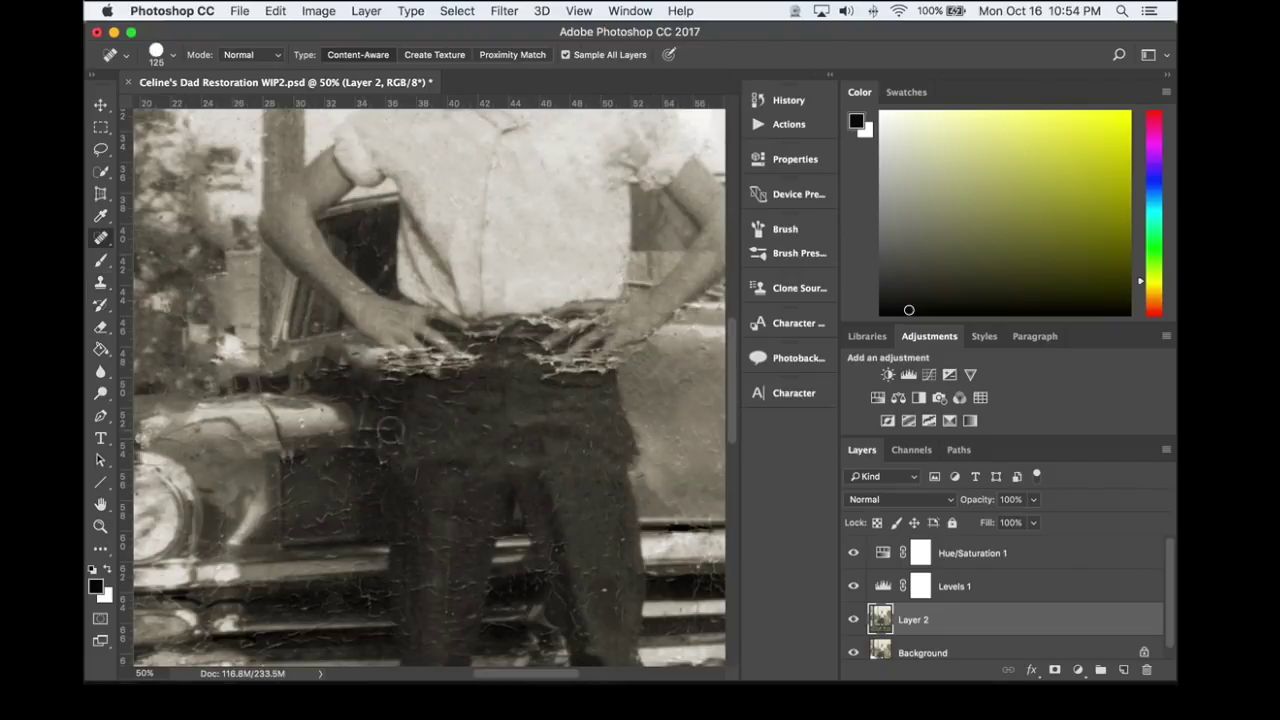
- Heal the cracks on the trousers, the grille and the dark area under the right-hand bumper at brush size 125
drag(390, 458, 402, 446)
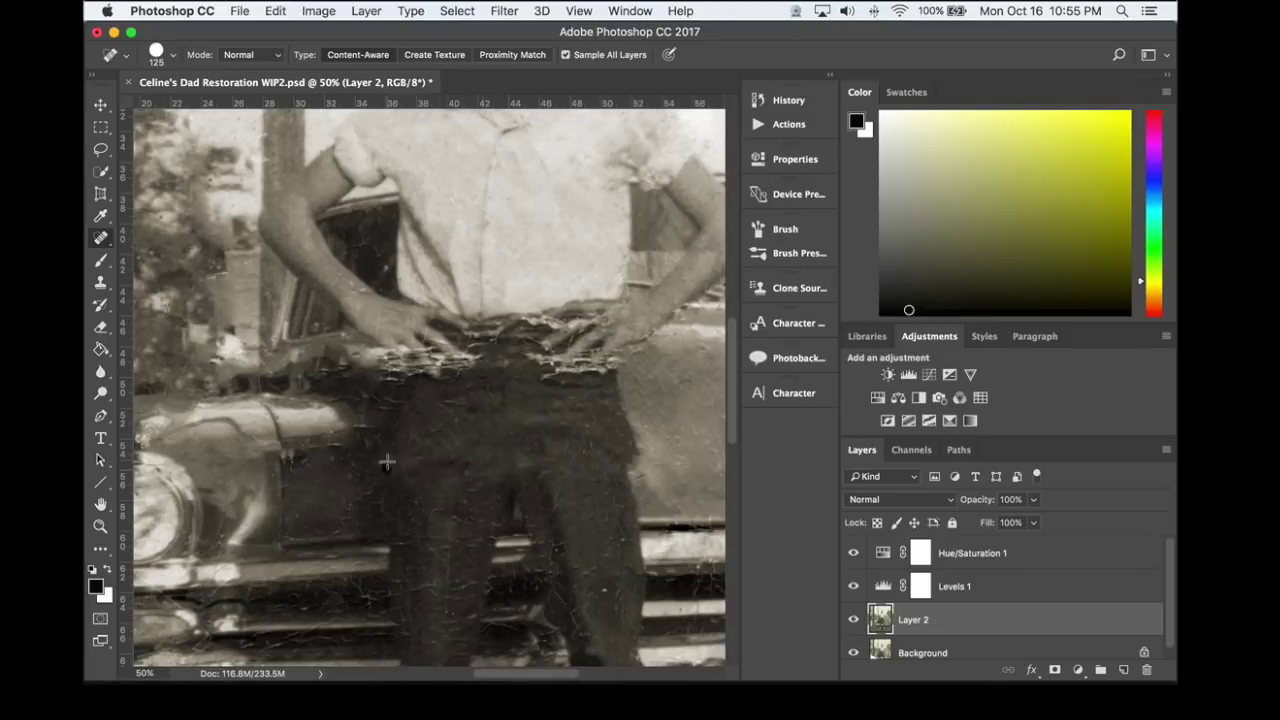
scroll(290, 595, down, 2)
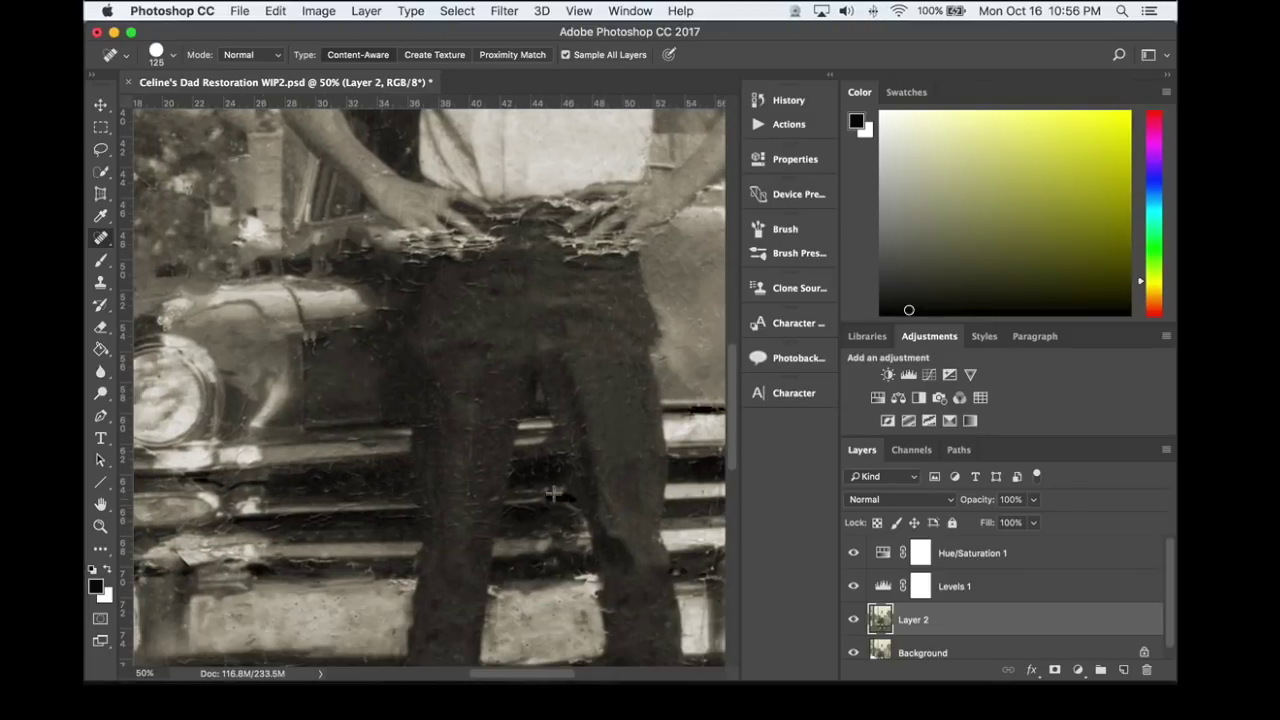
scroll(493, 527, right, 5)
scroll(493, 527, down, 2)
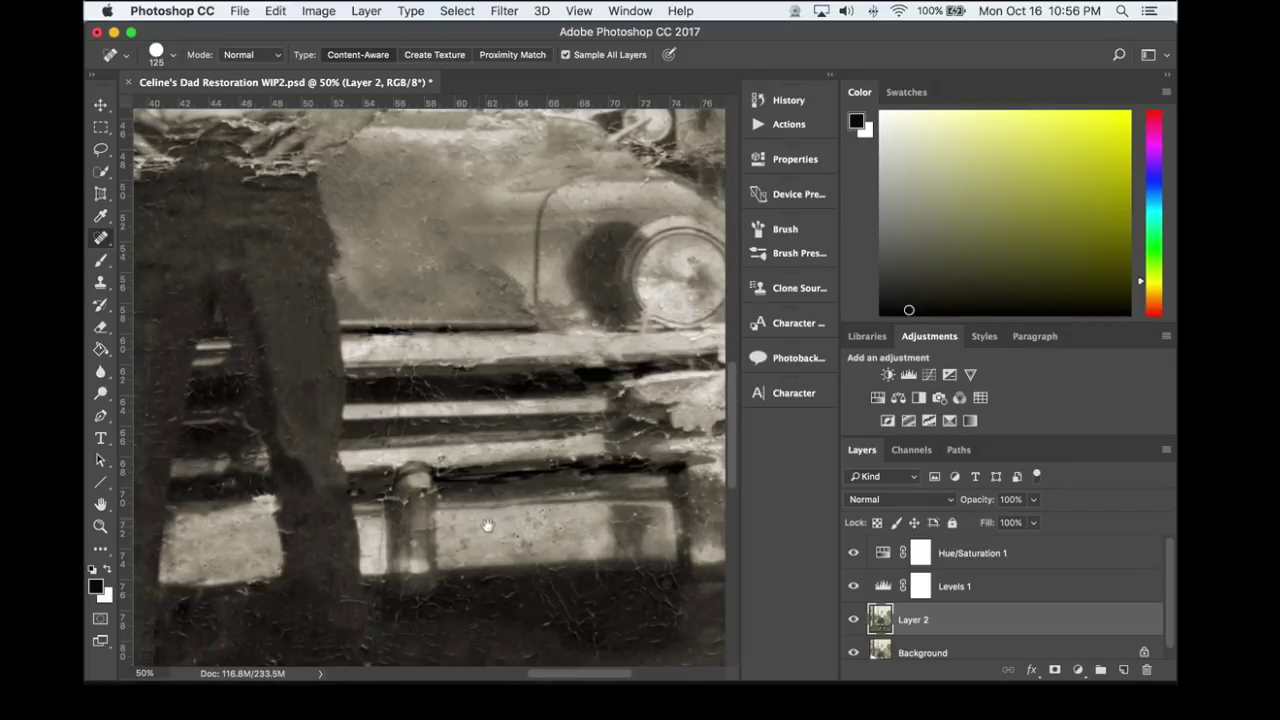
scroll(505, 528, down, 1)
scroll(505, 528, right, 1)
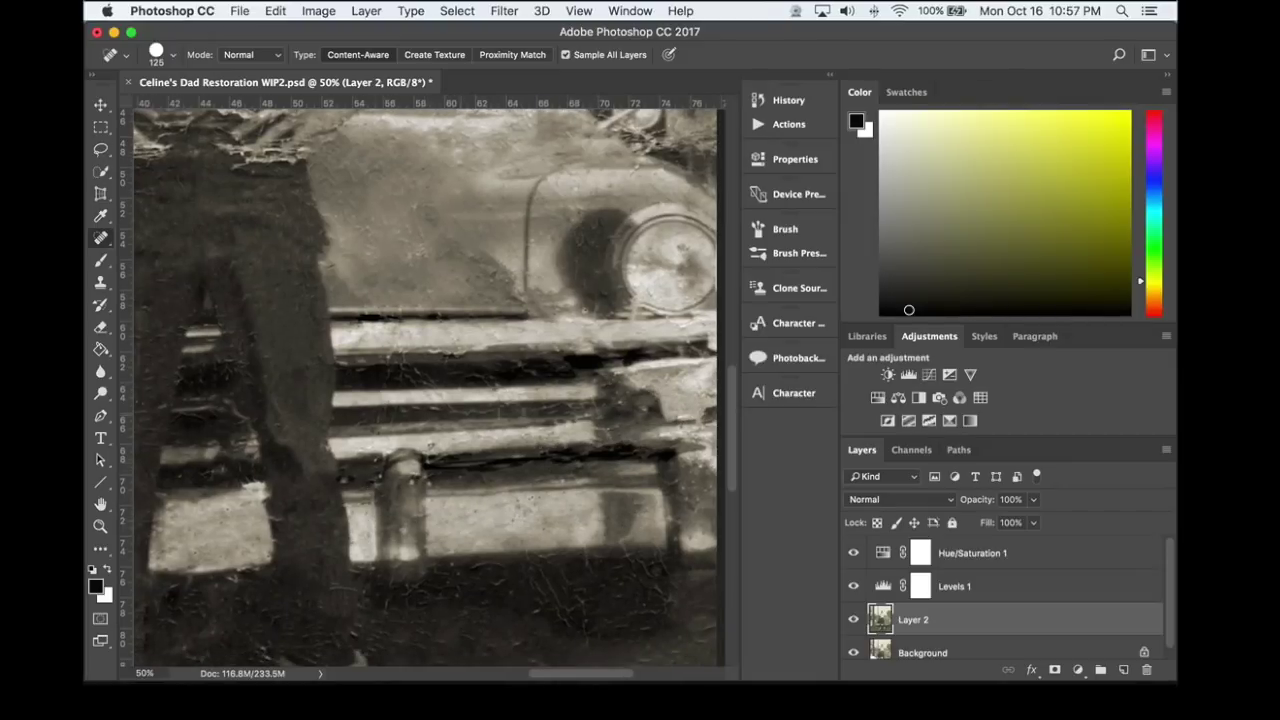
scroll(540, 420, right, 3)
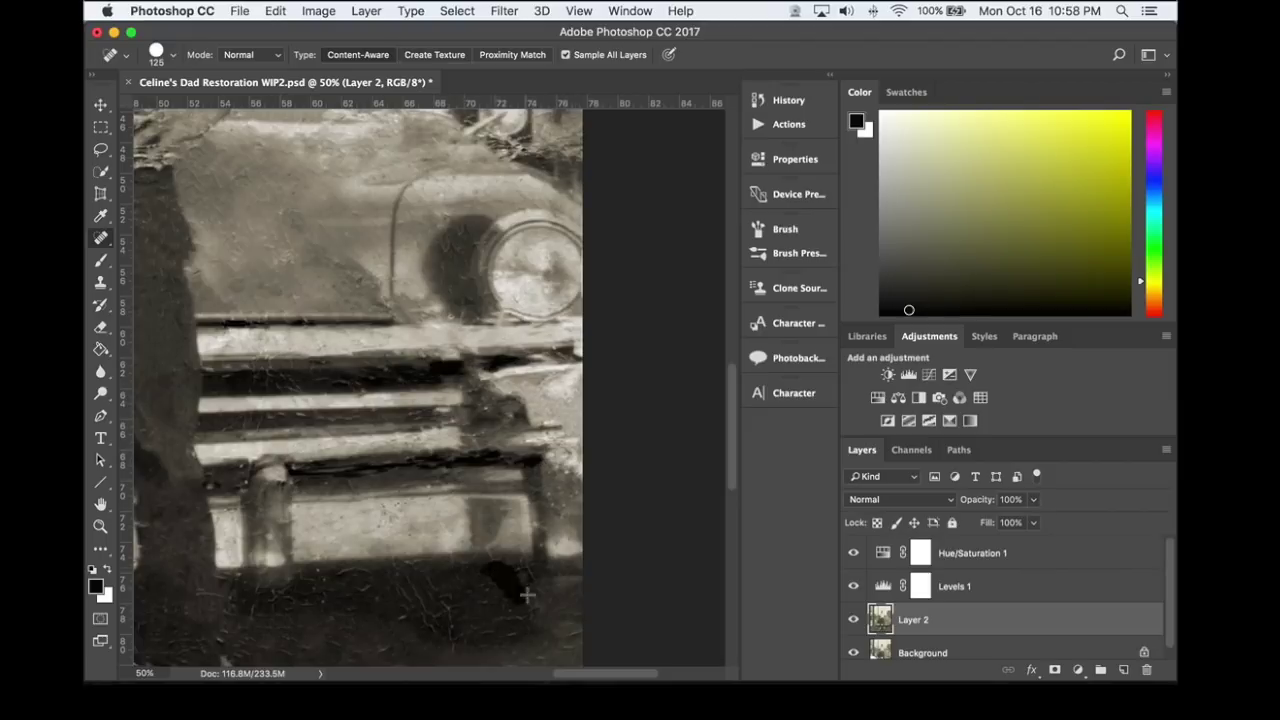
- Heal the cracks around the trouser legs and in the dark gaps of the left-hand grille at brush size 125
scroll(500, 514, down, 5)
scroll(500, 514, left, 8)
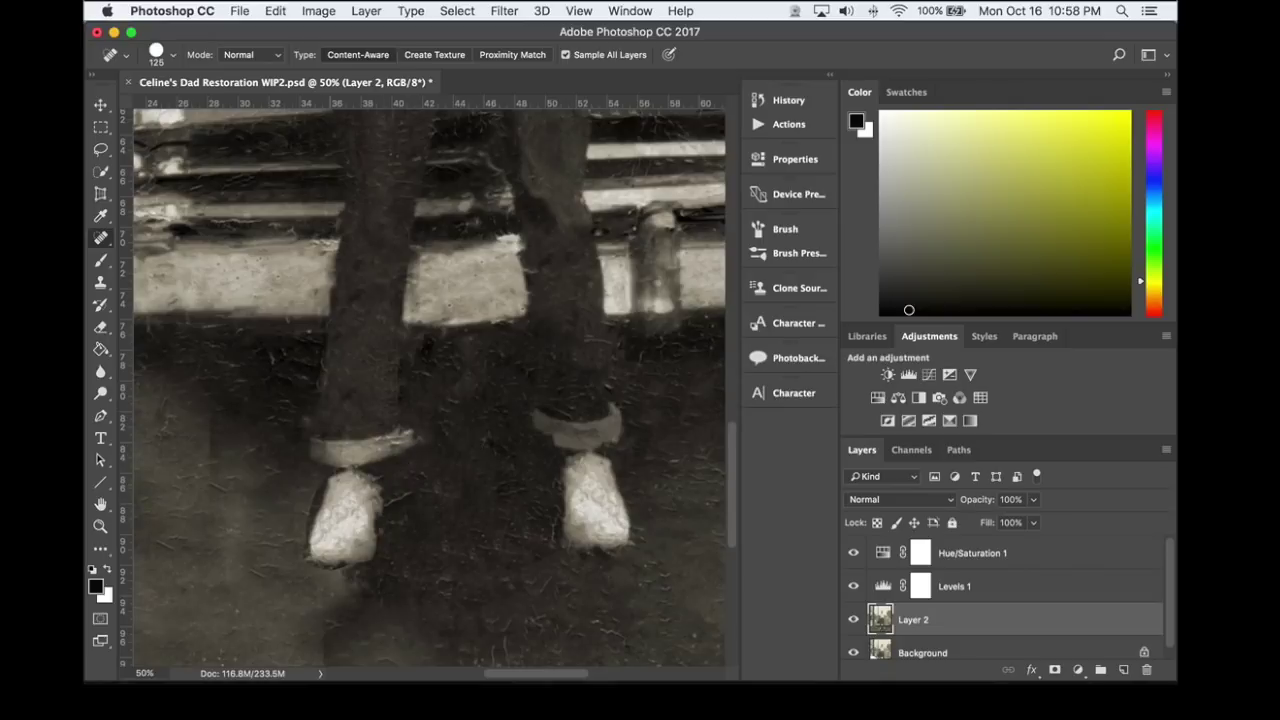
scroll(380, 440, up, 3)
scroll(380, 440, left, 5)
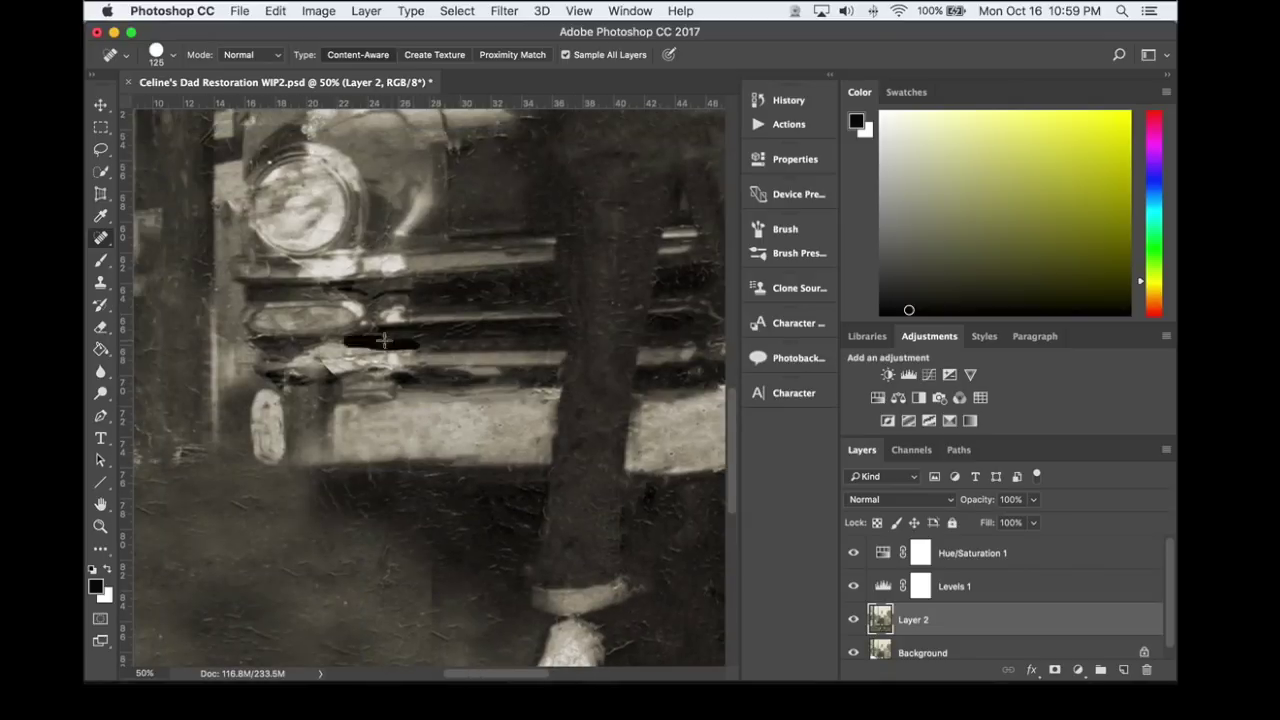
scroll(339, 373, up, 4)
scroll(339, 373, right, 3)
scroll(339, 373, up, 3)
scroll(339, 373, left, 2)
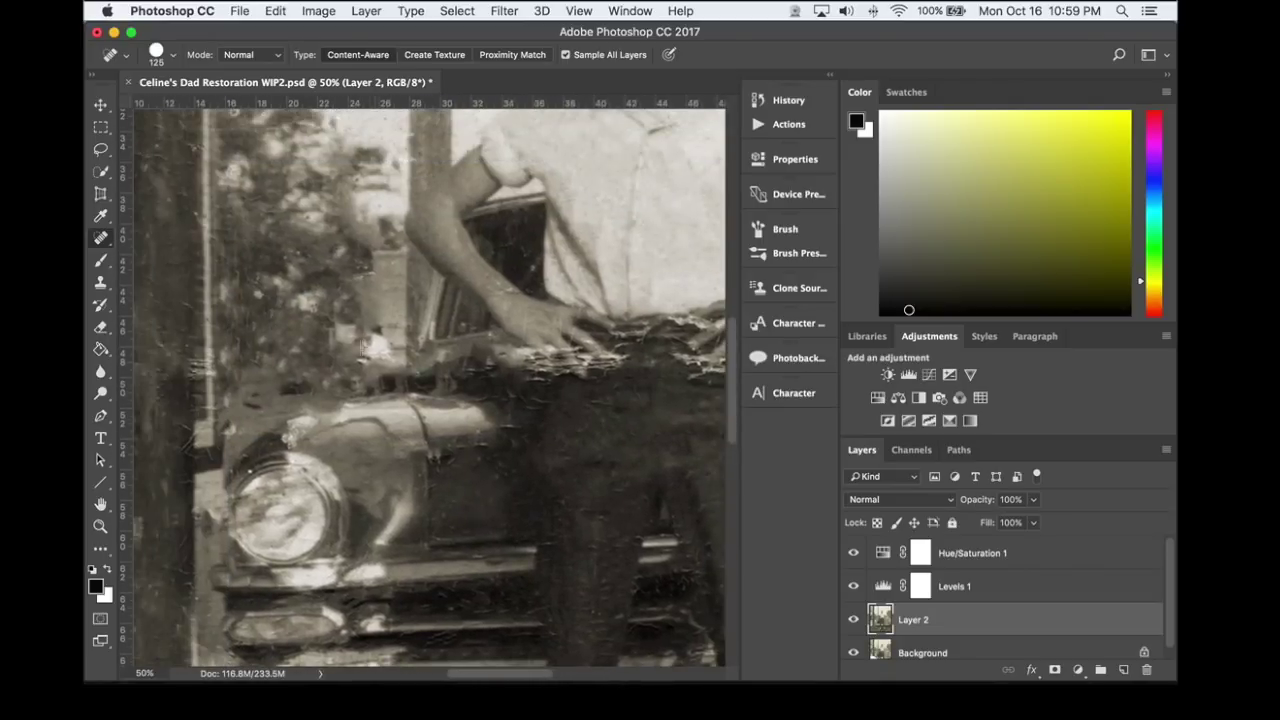
- Heal the torn flakes along the waistband between the man's hands, reducing the Spot Healing Brush to size 50
scroll(228, 430, up, 1)
scroll(228, 430, right, 3)
key(bracketleft)
key(bracketleft)
key(bracketleft)
key(bracketleft)
key(bracketleft)
key(bracketleft)
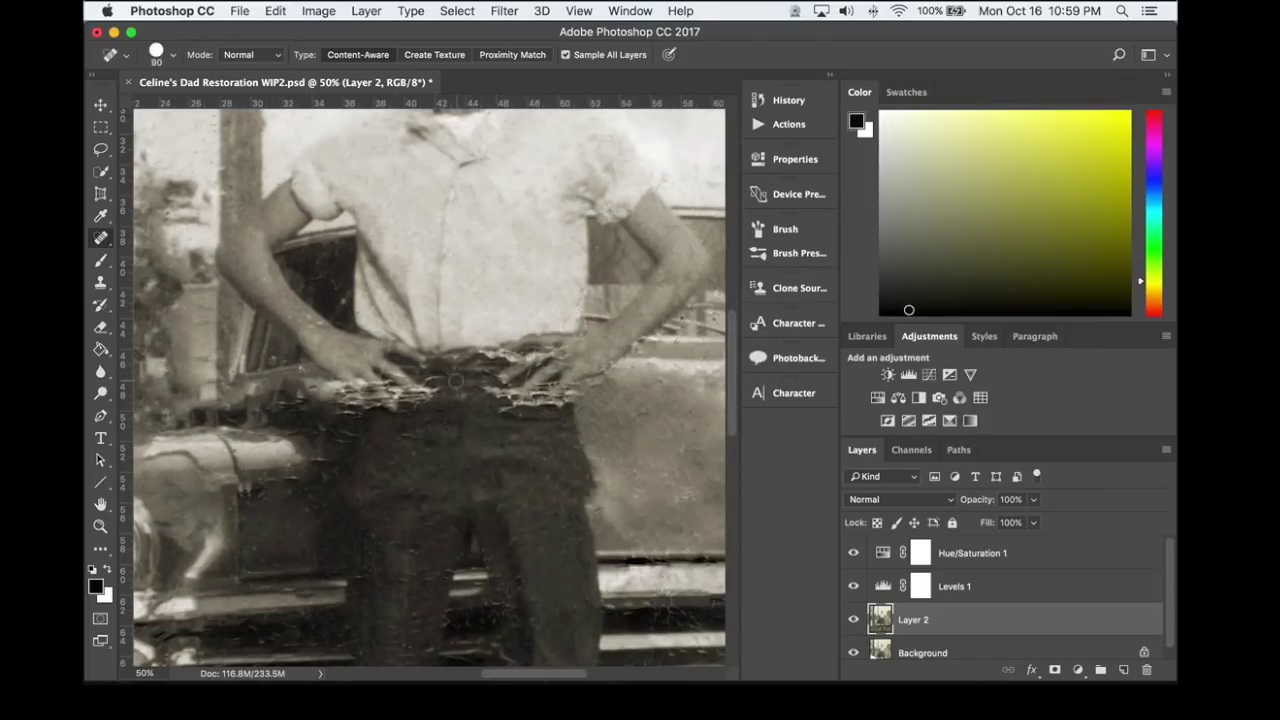
mouse_move(450, 372)
mouse_down()
mouse_move(484, 357)
mouse_move(490, 390)
mouse_move(505, 395)
mouse_up()
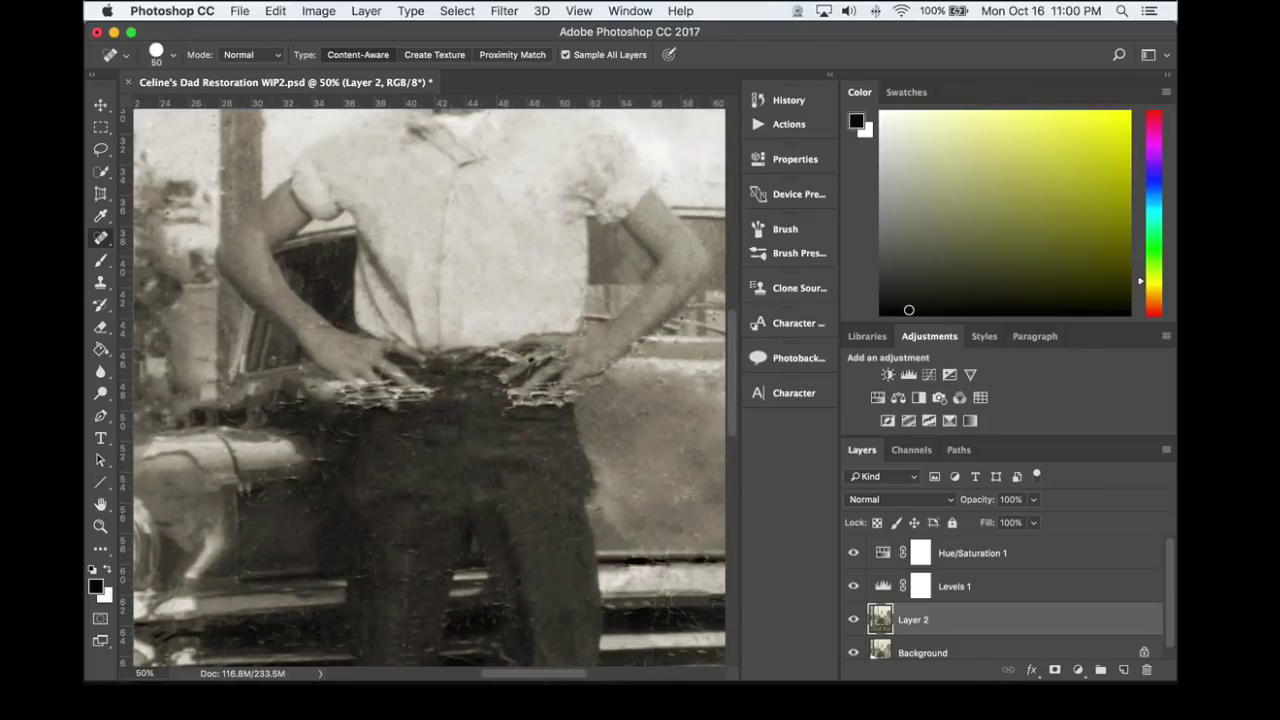
- Clone clean dark tone over the cracks on the trousers and the adjoining car body at brush size 80 and 30% opacity
key(s)
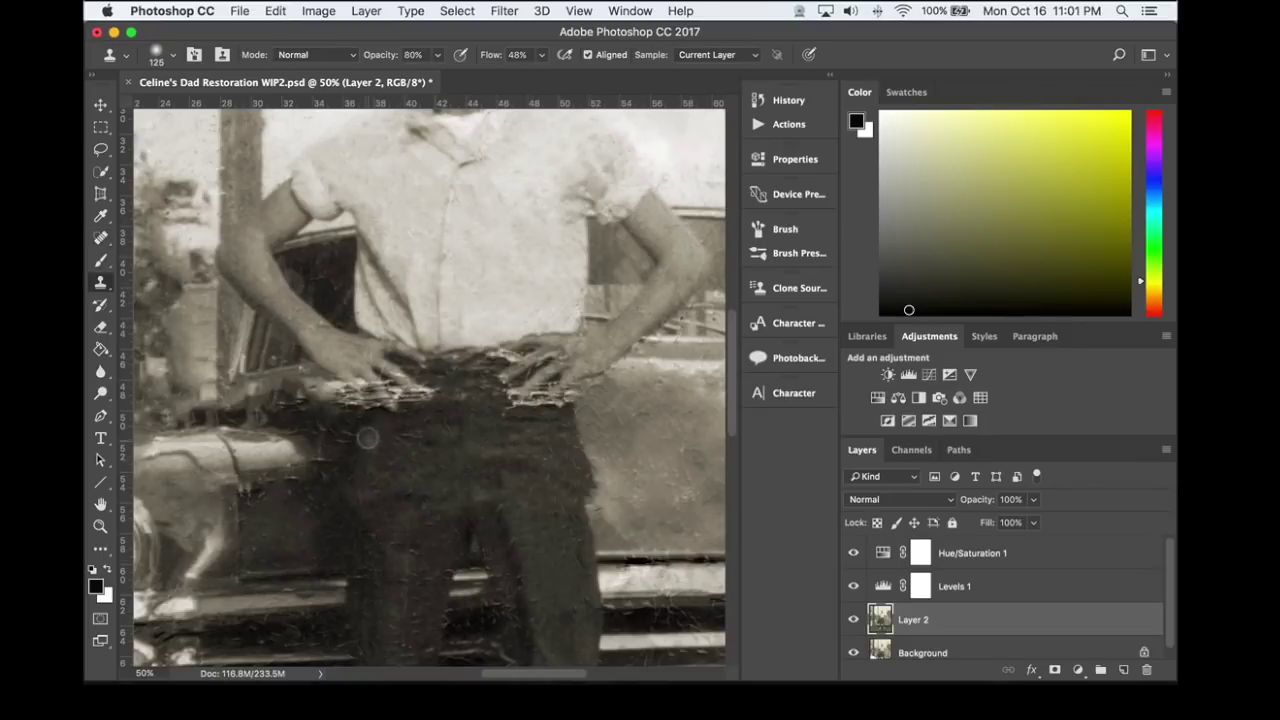
key(bracketleft)
key(bracketleft)
key(bracketleft)
key(bracketleft)
key(bracketleft)
key(bracketleft)
key(bracketleft)
key(super+equal)
key(super+equal)
key(super+equal)
drag(307, 508, 634, 366)
key(super+minus)
key(super+minus)
key(super+minus)
key(super+minus)
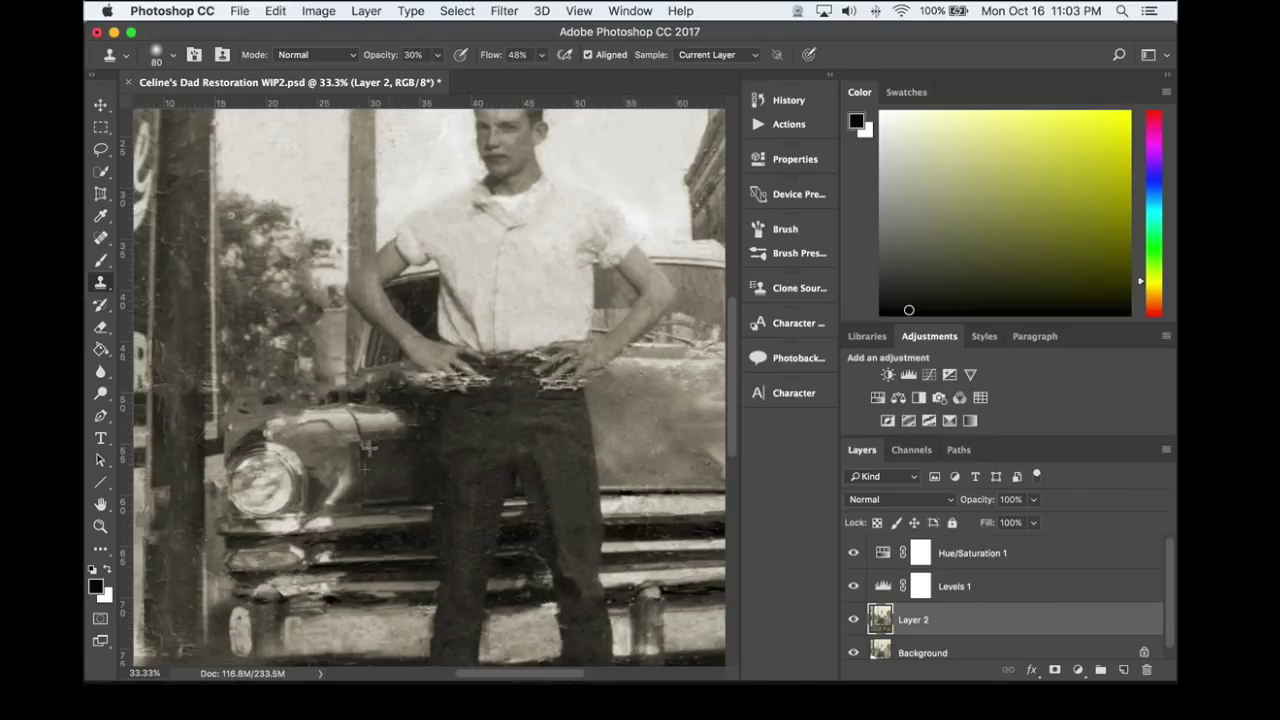
drag(423, 420, 406, 451)
- Clone over the torn strip on the car beside the left-hand hand at 70% opacity
key(super+1)
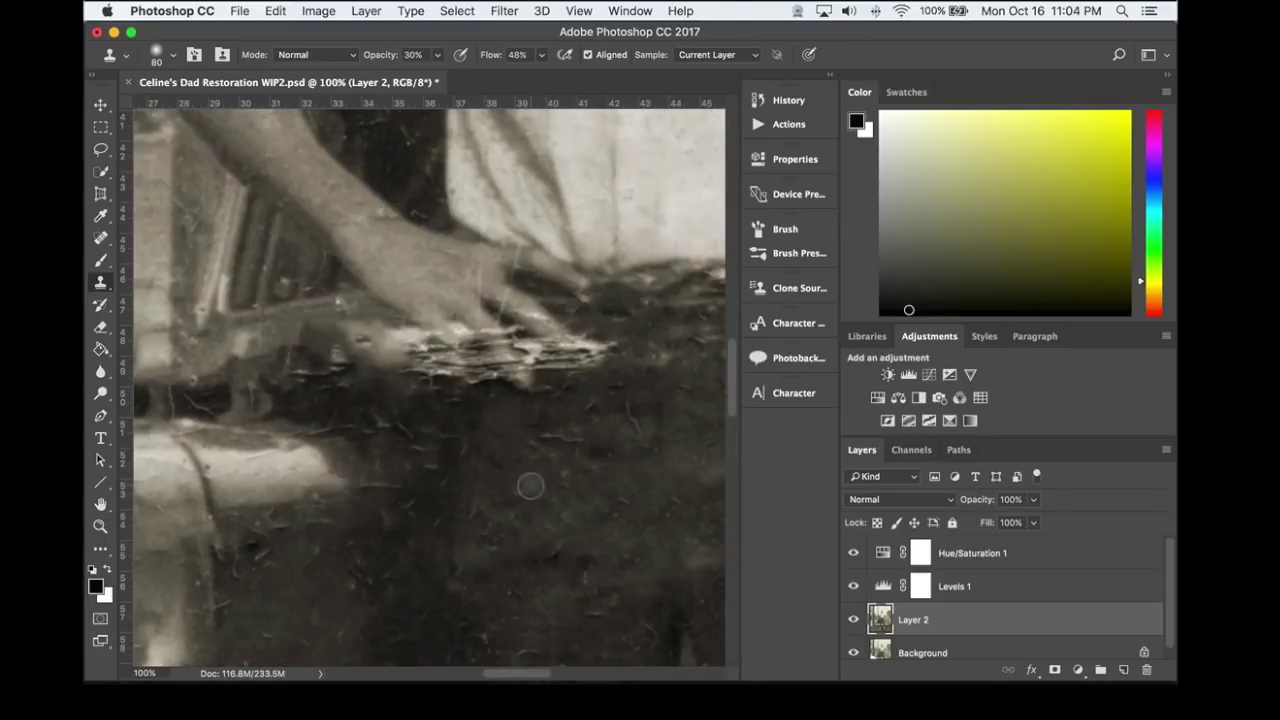
key(7)
mouse_move(200, 357)
mouse_down()
mouse_move(378, 323)
mouse_move(343, 335)
mouse_move(367, 366)
mouse_move(417, 345)
mouse_move(435, 375)
mouse_move(362, 328)
mouse_move(408, 331)
mouse_move(242, 356)
mouse_up()
scroll(438, 432, right, 5)
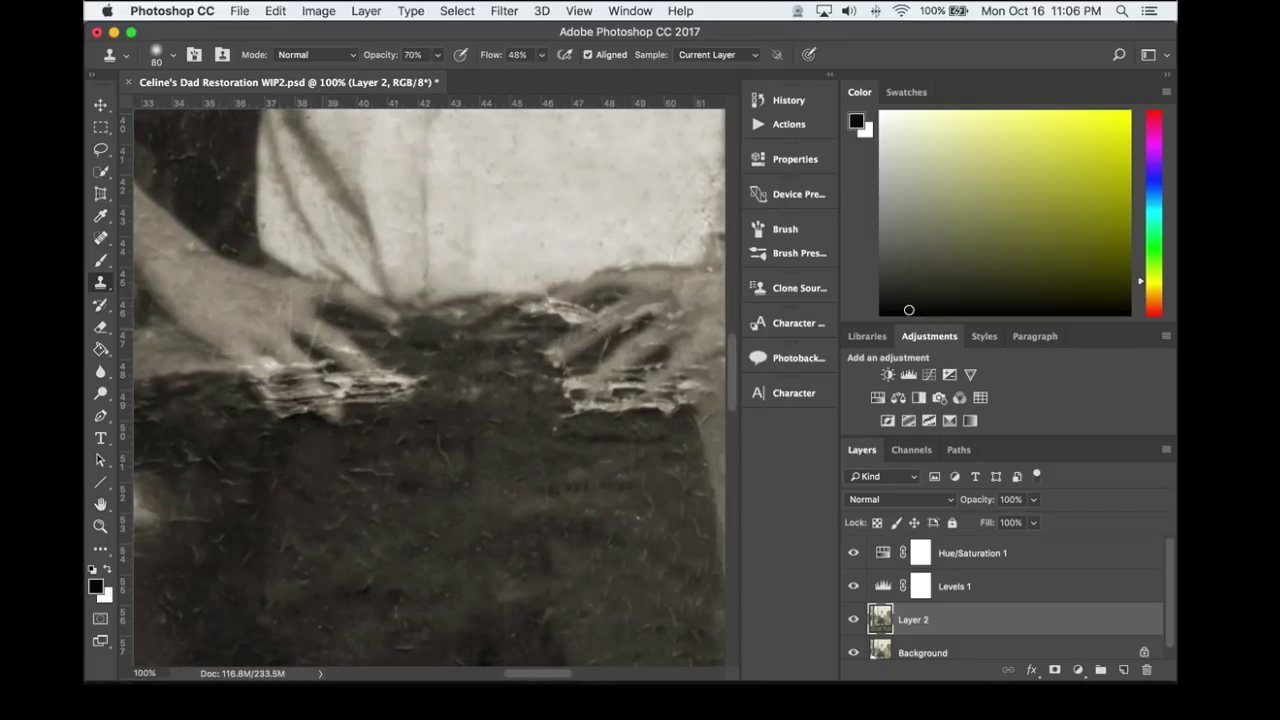
- Heal small flakes below the left-hand fingers and between the right-hand fingers at brush size 50
key(j)
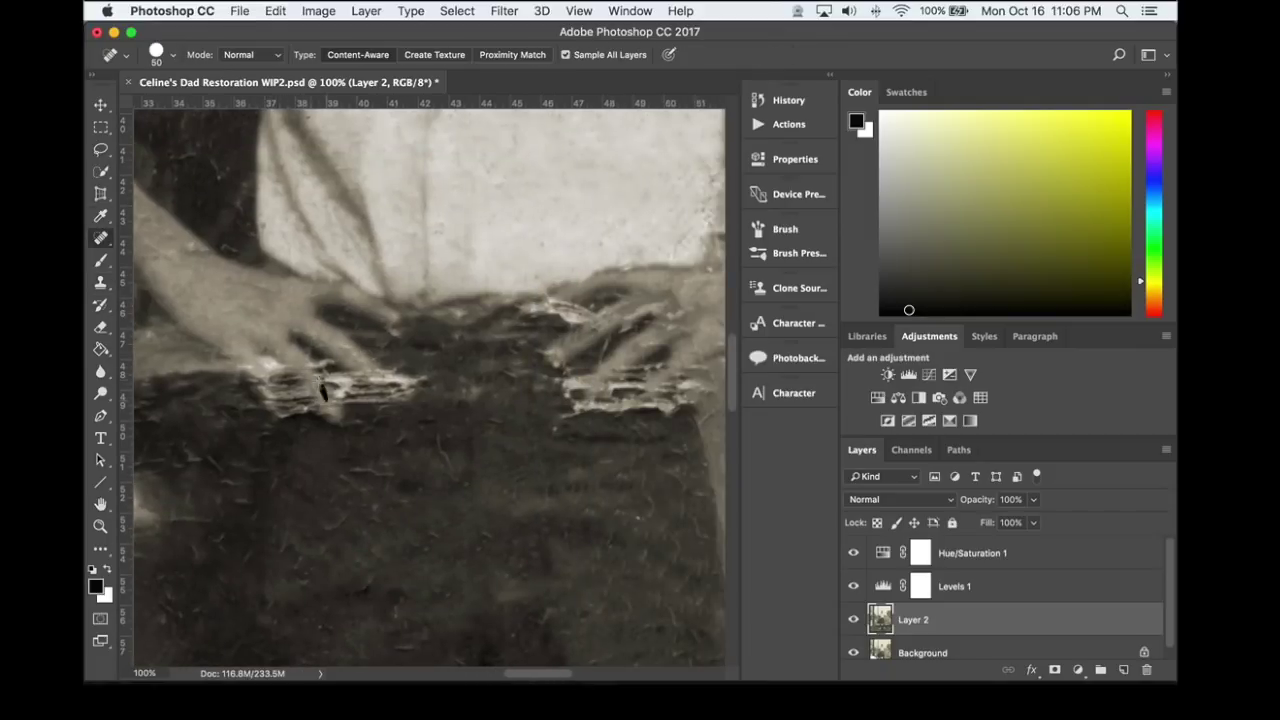
drag(320, 390, 382, 377)
click(672, 316)
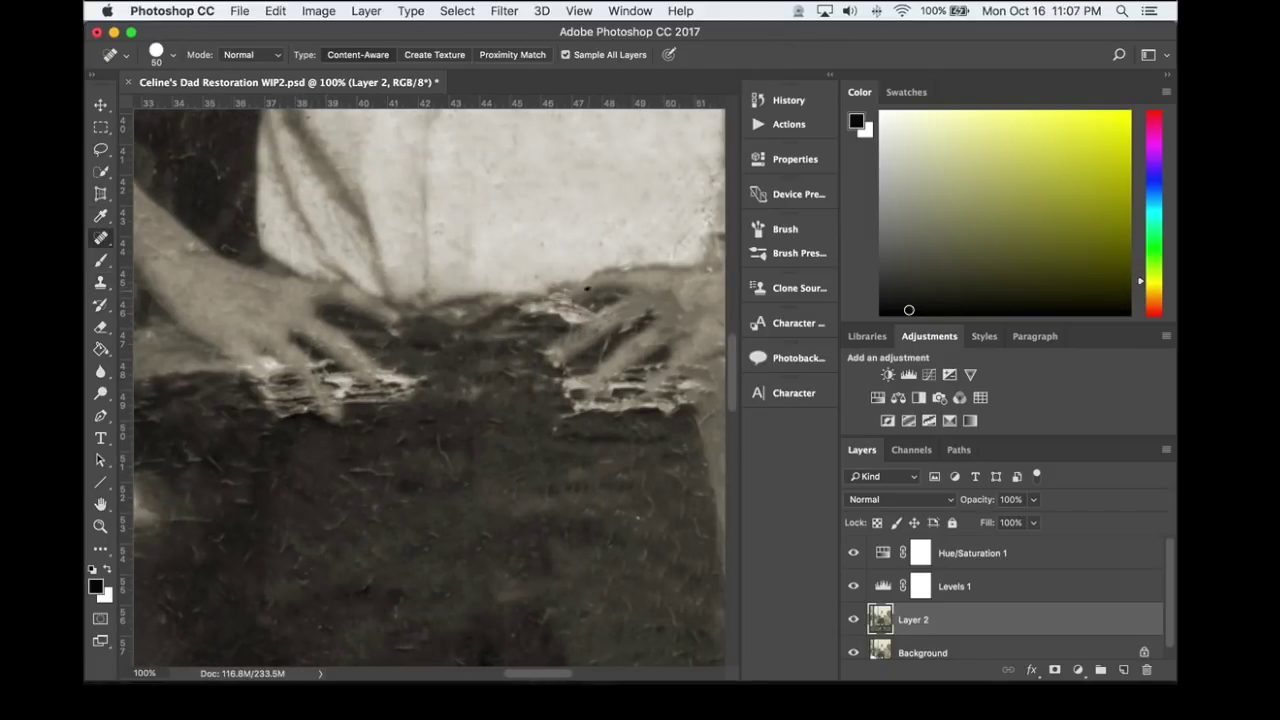
alt+click(398, 385)
click(657, 286)
alt+click(378, 447)
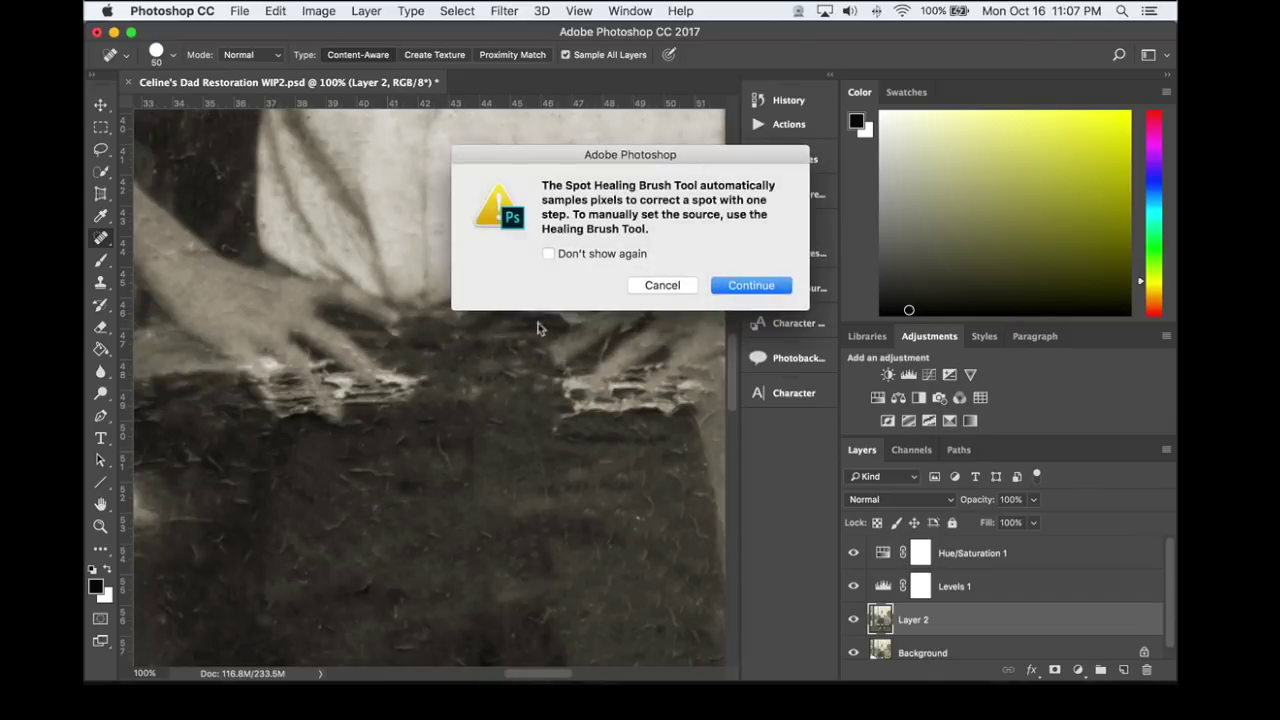
key(Escape)
- Clone dark trouser tone over the torn flakes beside the left-hand fingertips with the Clone Stamp at size 15 and 70% opacity
click(100, 283)
key(bracketleft)
key(bracketleft)
key(bracketleft)
key(bracketleft)
key(bracketleft)
key(bracketleft)
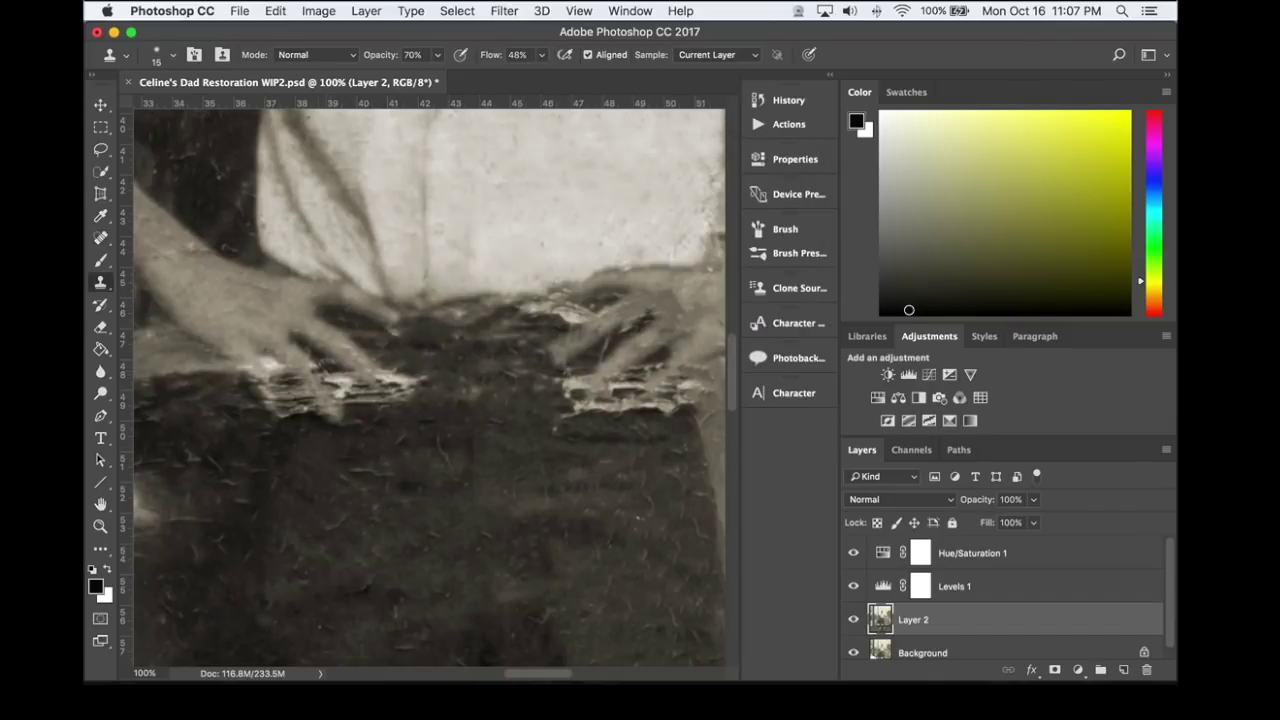
drag(395, 385, 456, 397)
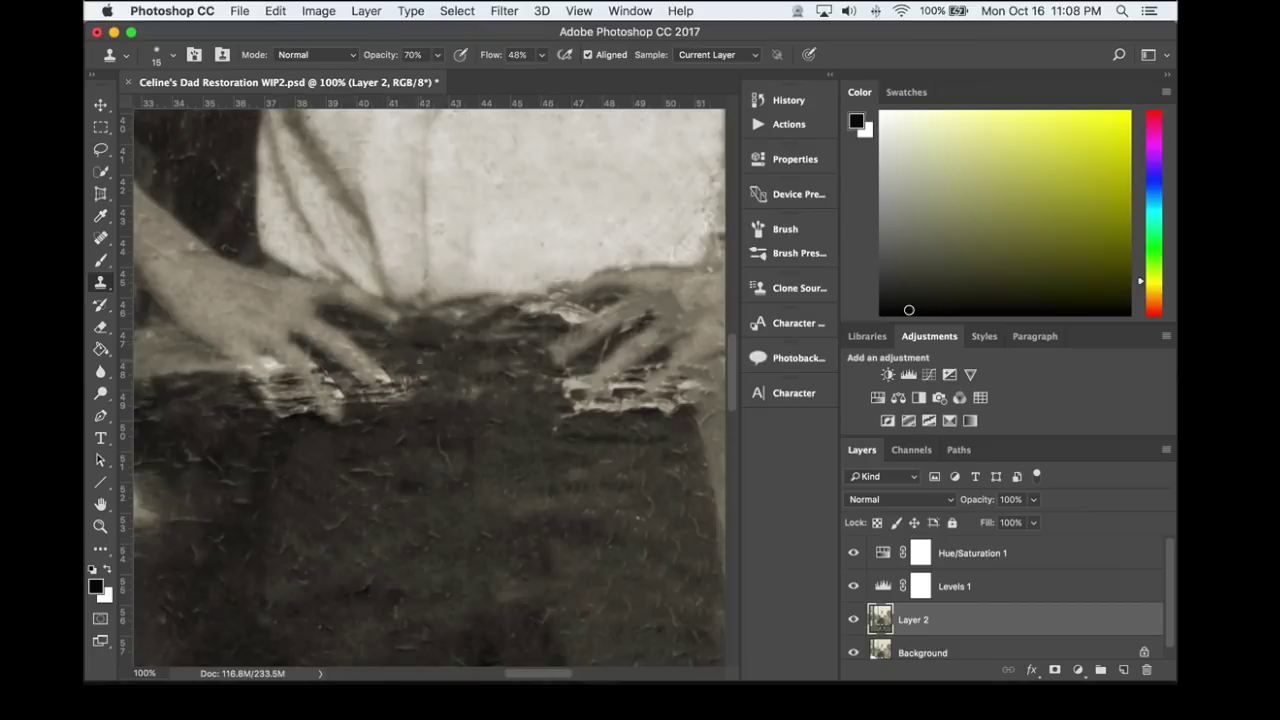
- Clone away the flakes around and between the left-hand fingers at brush size 35 and 40% opacity, rebuilding the finger shapes
key(6)
key(4)
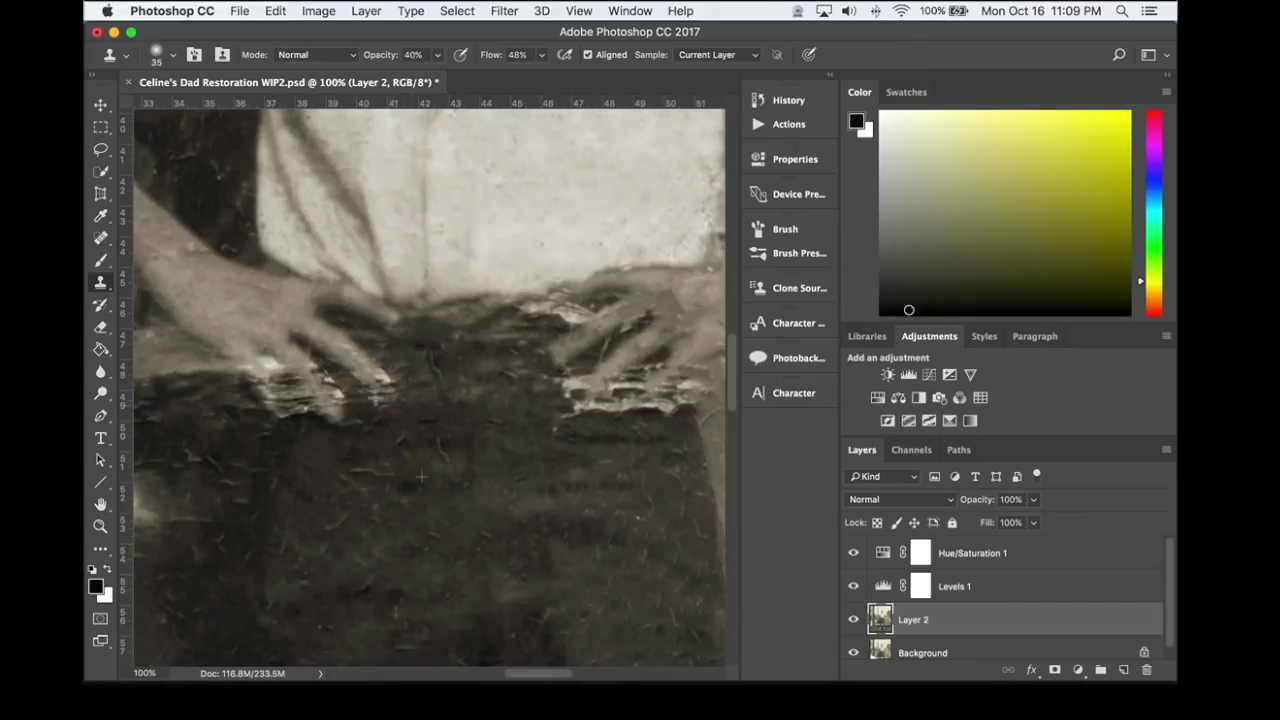
drag(380, 388, 442, 429)
mouse_move(544, 570)
mouse_down()
mouse_move(408, 607)
mouse_move(372, 562)
mouse_move(389, 573)
mouse_up()
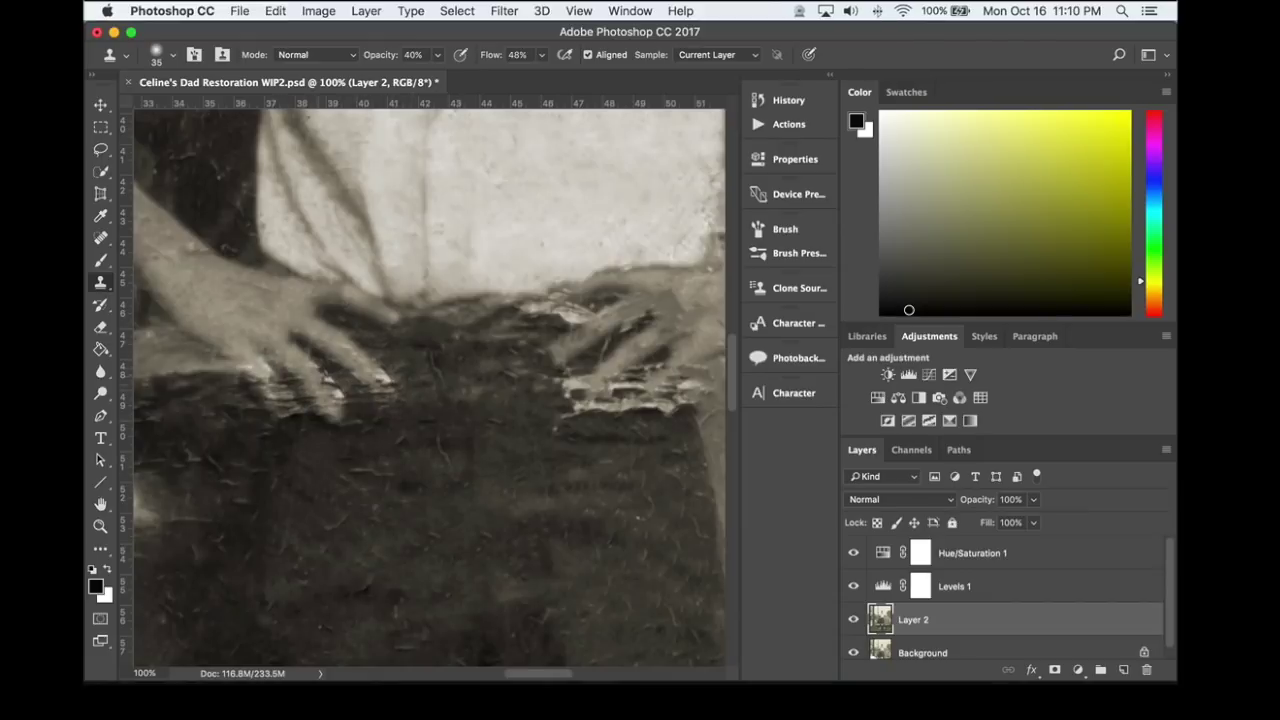
mouse_move(336, 394)
mouse_down()
mouse_move(270, 377)
mouse_move(280, 394)
mouse_move(287, 371)
mouse_move(302, 406)
mouse_move(267, 403)
mouse_move(295, 393)
mouse_move(251, 384)
mouse_up()
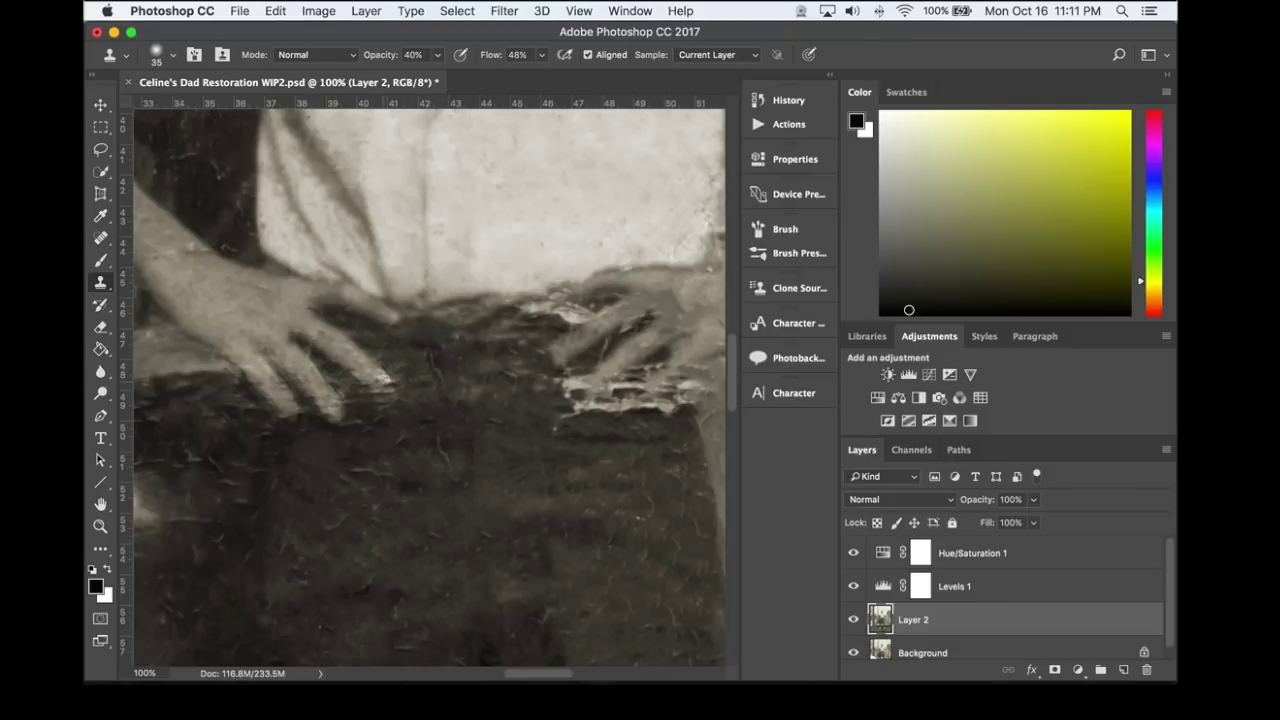
- Rebuild the fingers of the right-hand hand and clone out the torn flakes around them at brush size 35, lowering the opacity to 30%
key(super+0)
scroll(504, 364, up, 4)
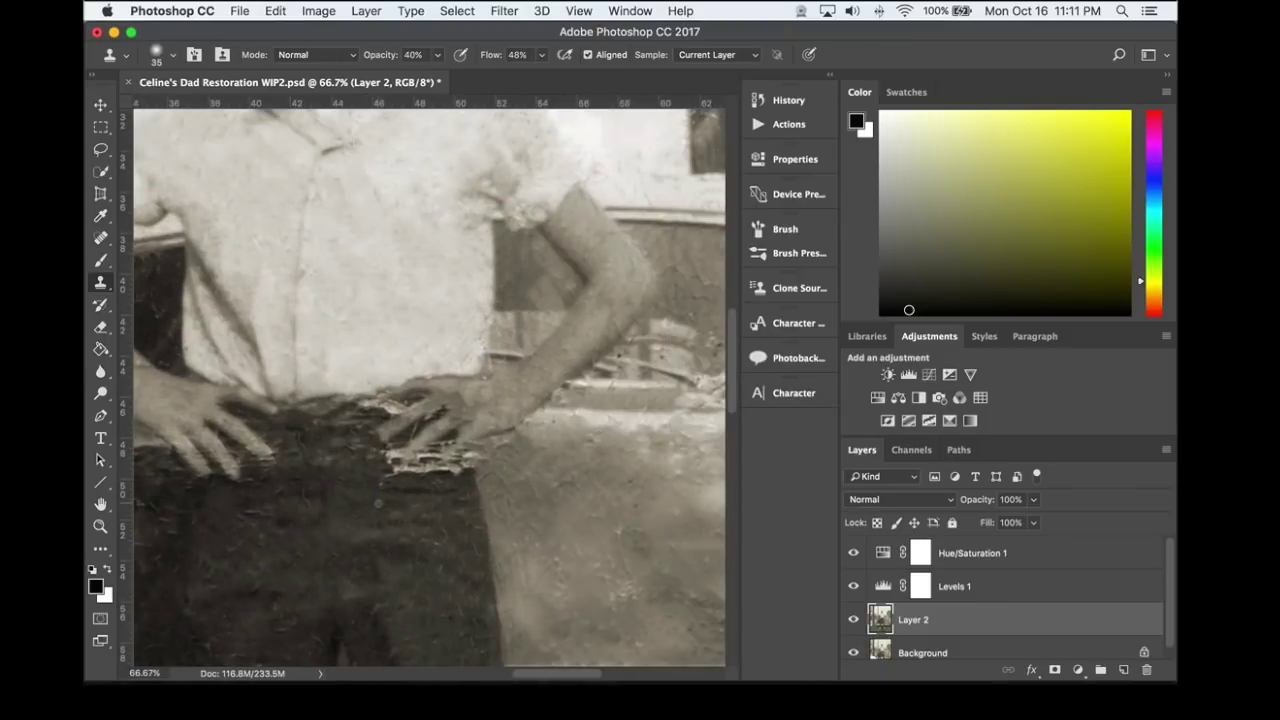
mouse_move(390, 418)
mouse_down()
mouse_move(374, 400)
mouse_move(402, 470)
mouse_move(438, 452)
mouse_move(462, 466)
mouse_move(436, 460)
mouse_move(428, 477)
mouse_move(450, 455)
mouse_move(444, 470)
mouse_up()
key(8)
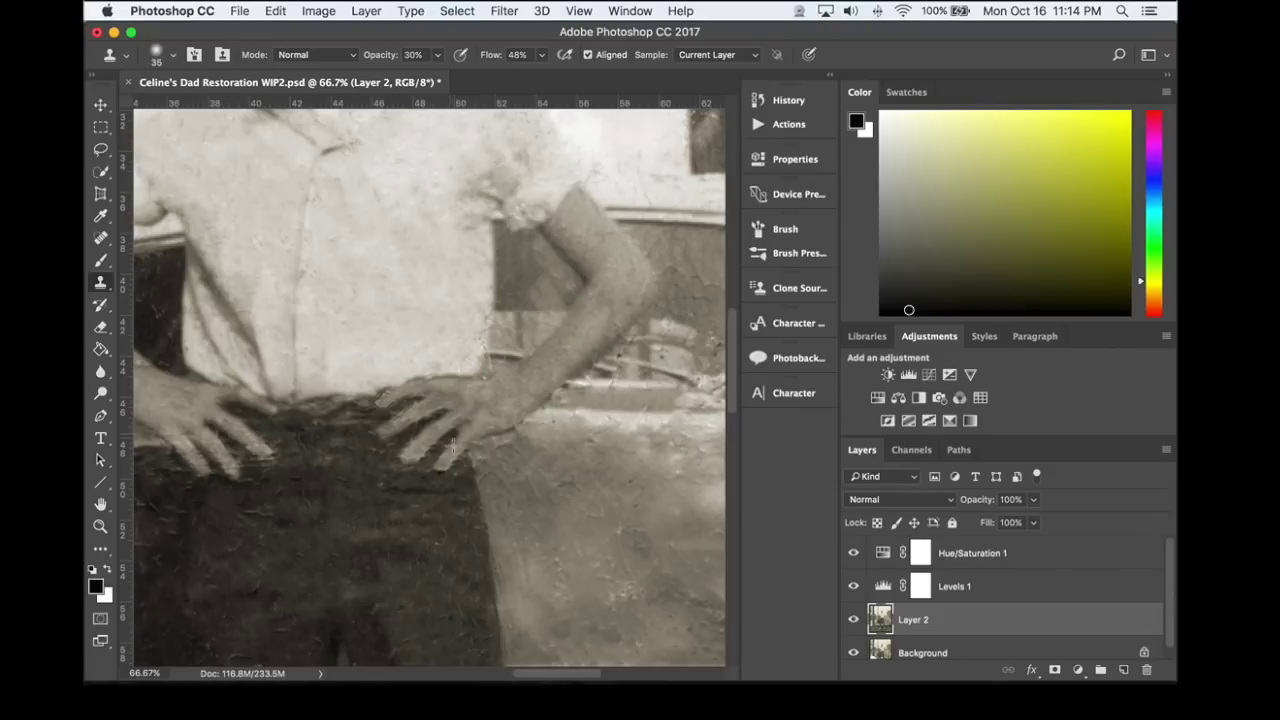
scroll(452, 444, down, 5)
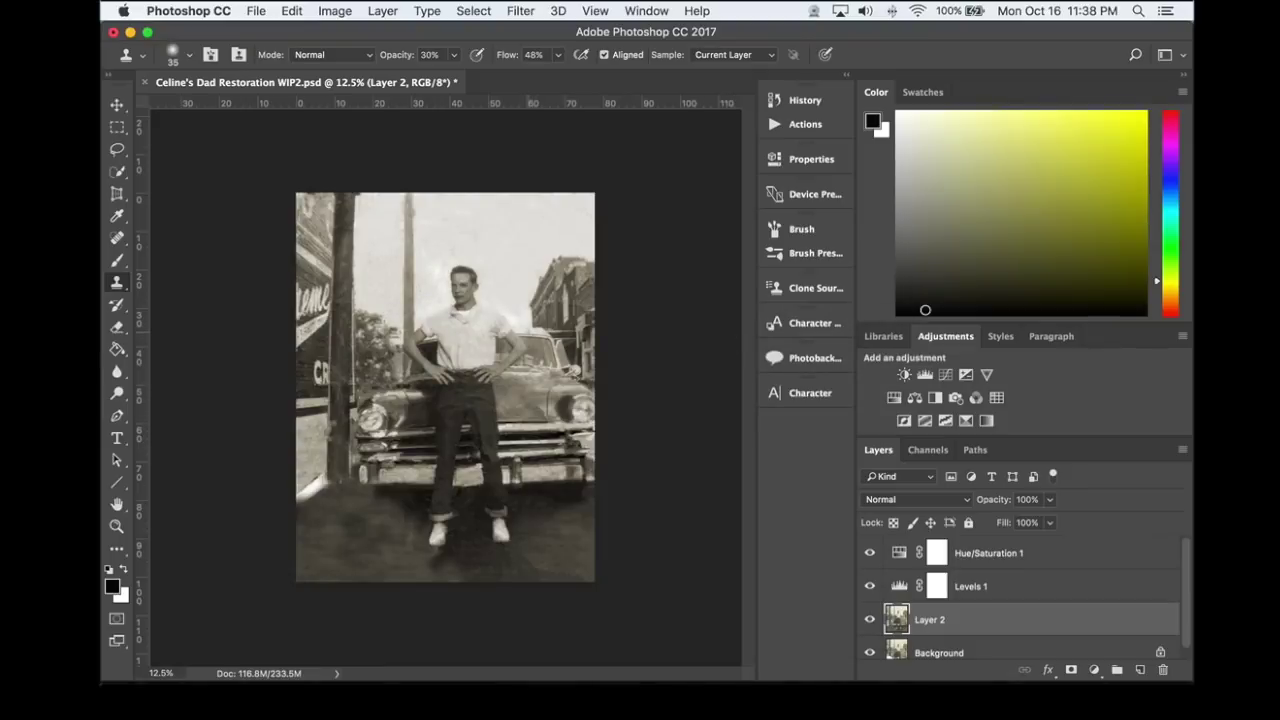
- Switch to Lightroom, enlarge IMG_5102.JPG with the side panels hidden, and capture a screenshot of its sidewalk and street area
key(super+Tab)
key(super+Tab)
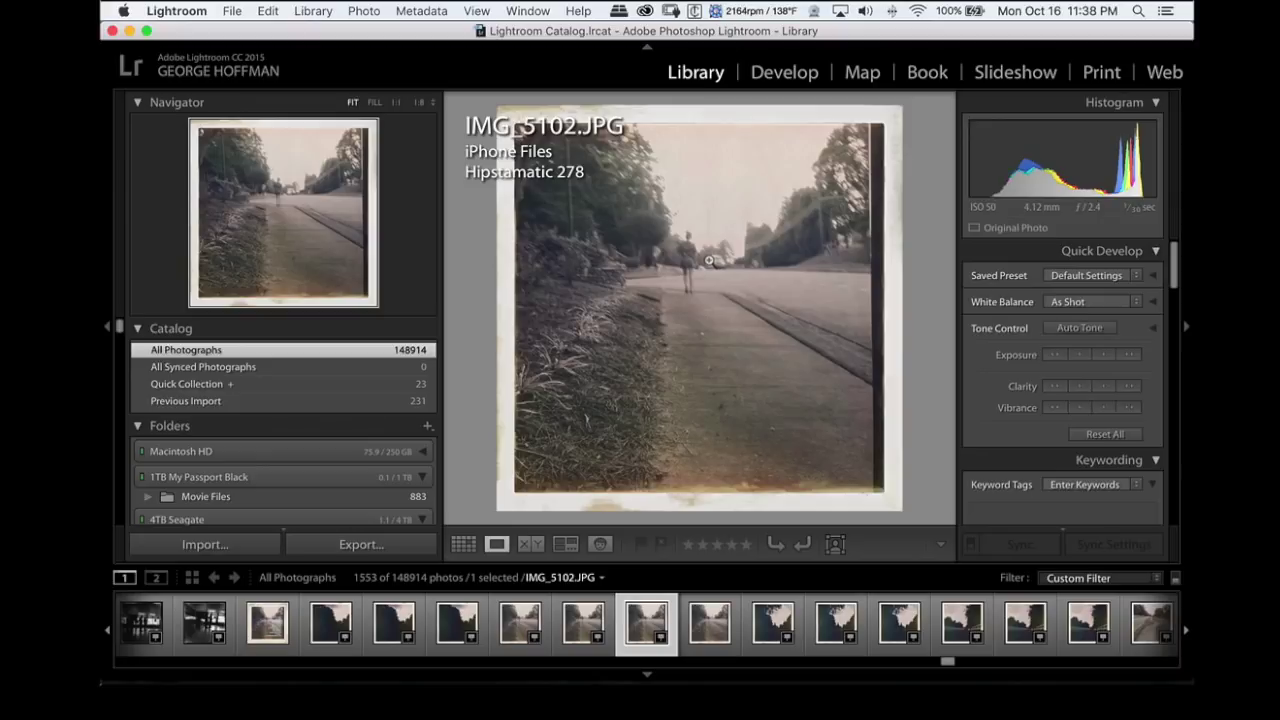
key(Tab)
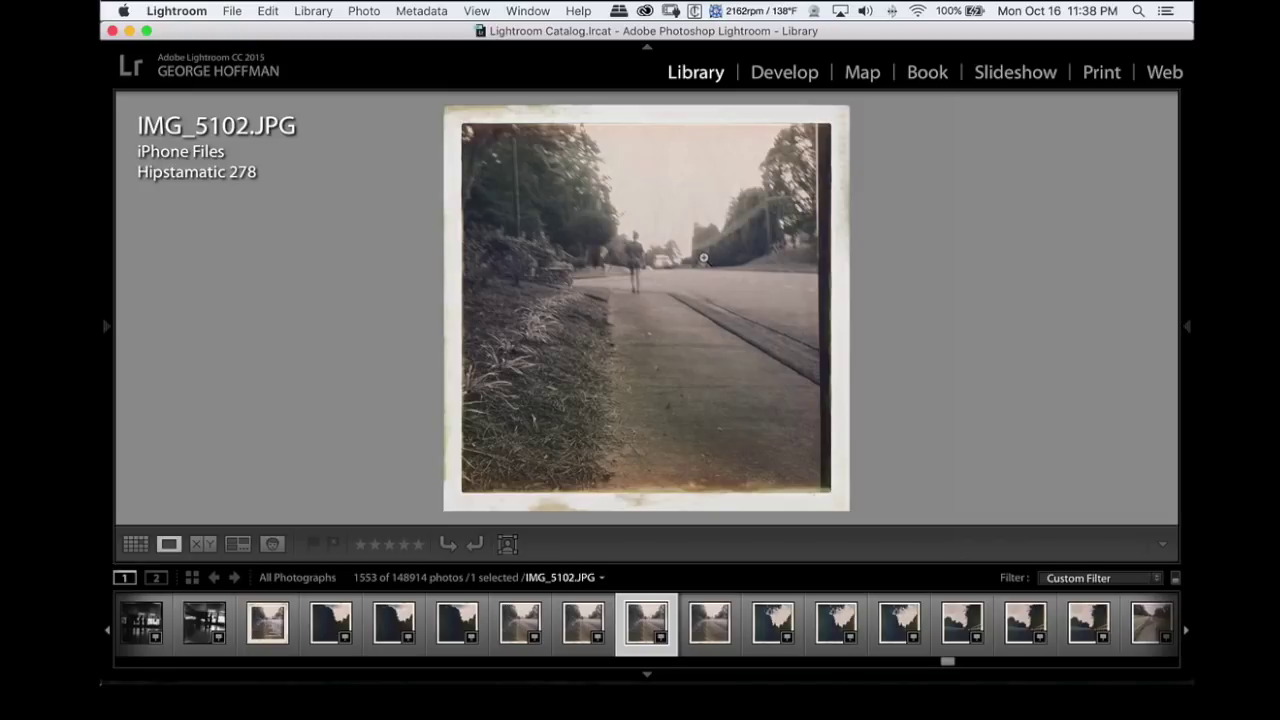
click(698, 250)
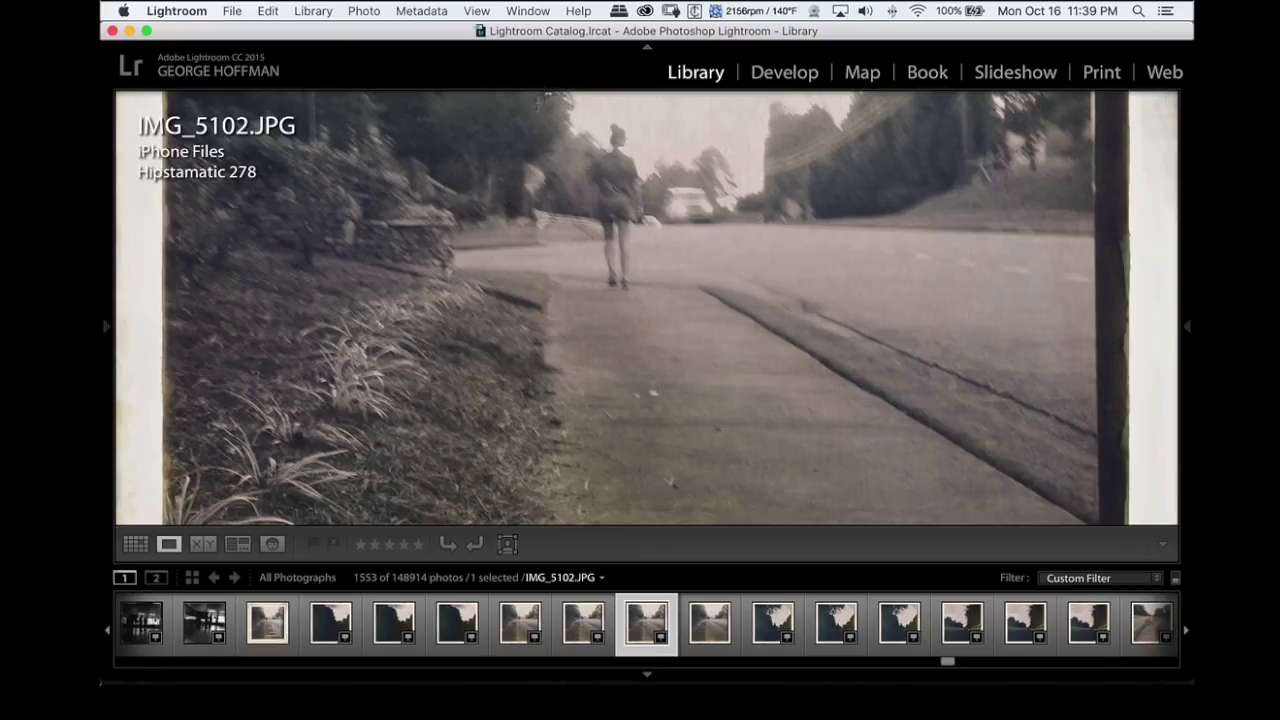
drag(549, 95, 1109, 536)
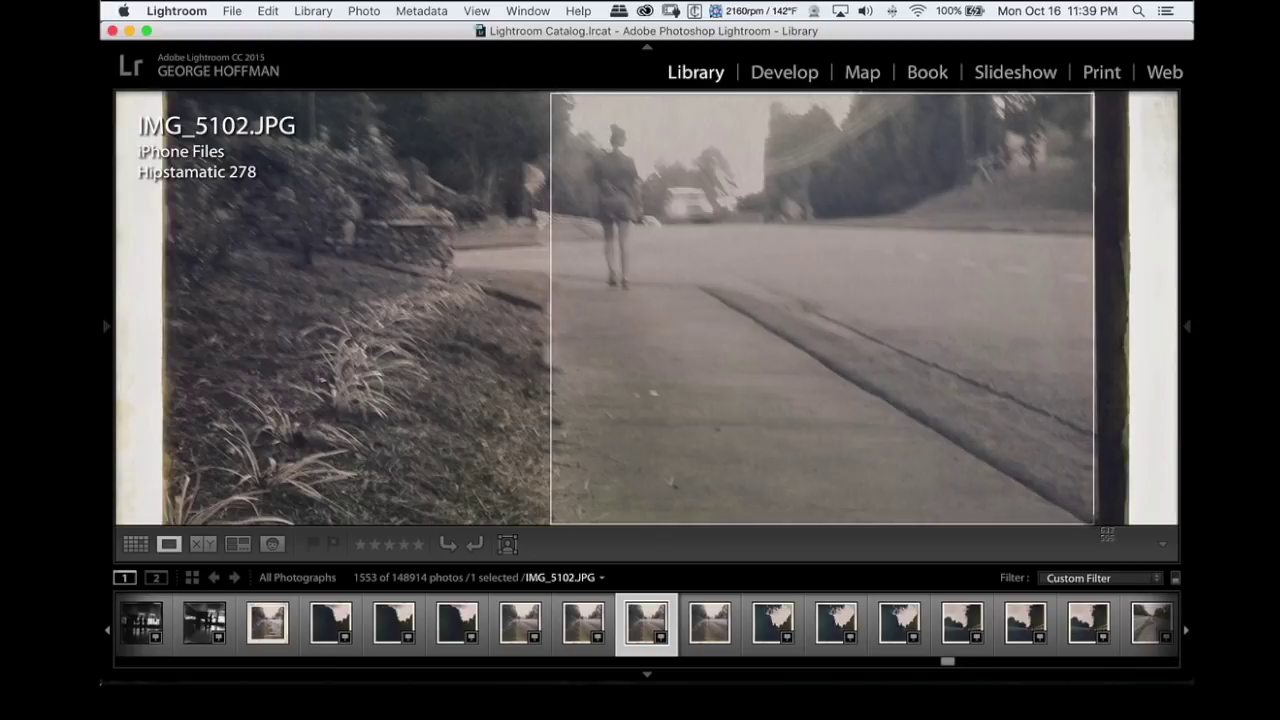
drag(1096, 523, 1095, 526)
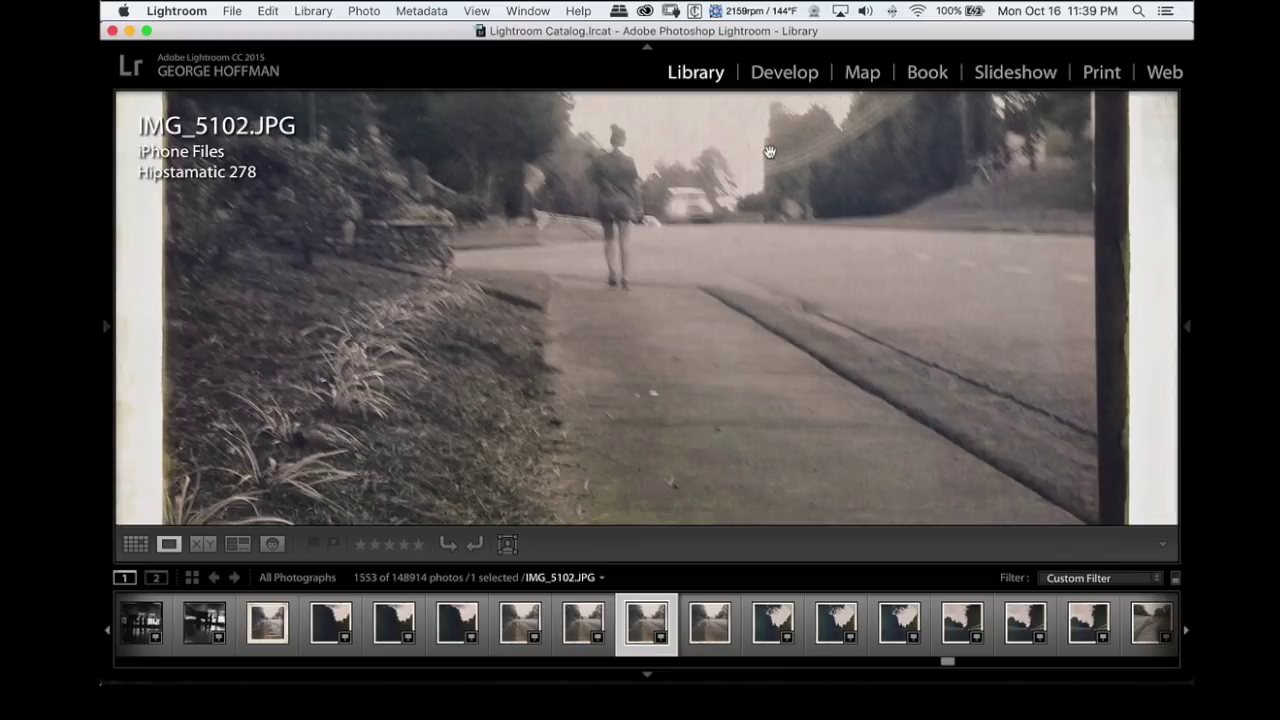
- Switch back to Photoshop and place the new street screenshot PNG from the Desktop as an embedded layer
key(super+Tab)
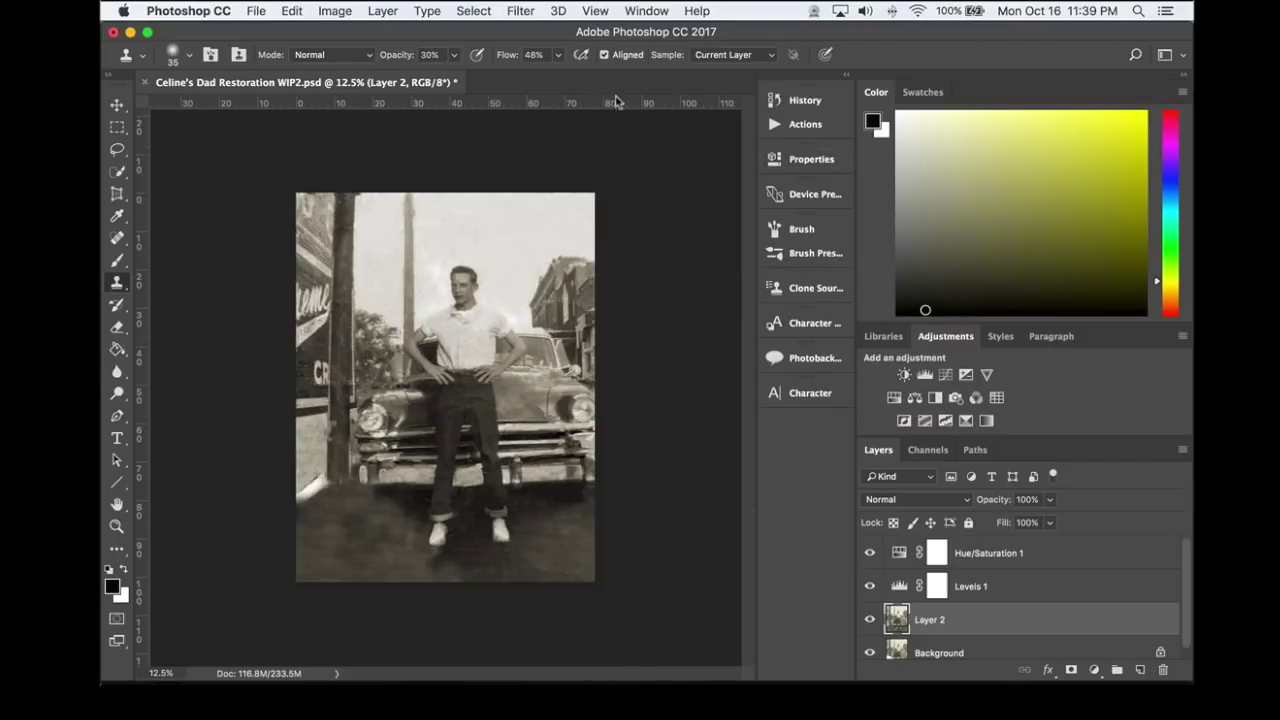
click(257, 13)
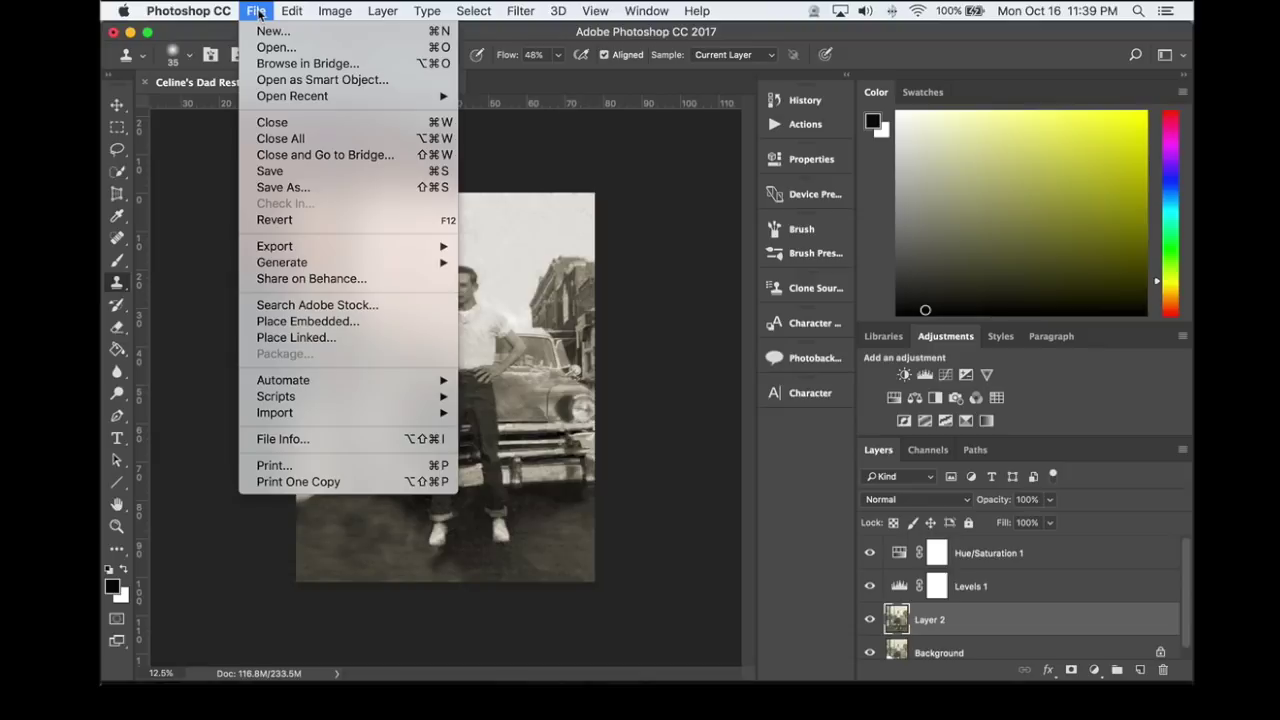
click(286, 321)
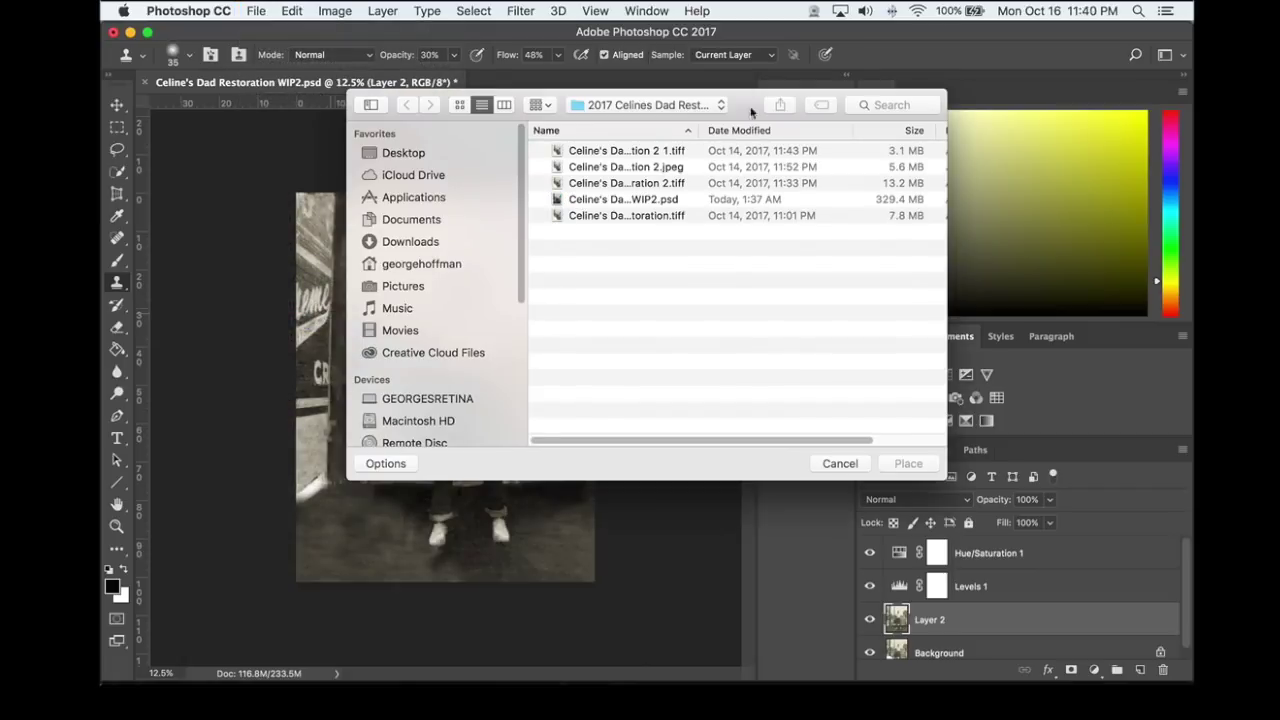
click(405, 153)
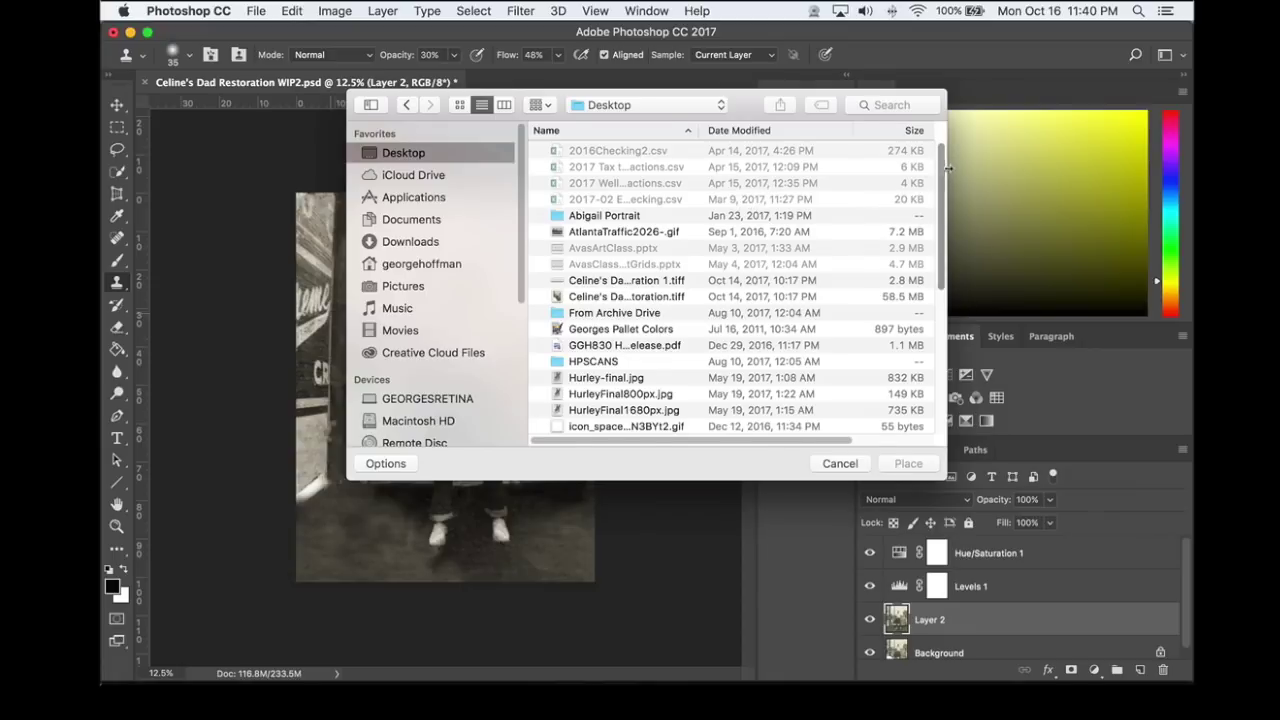
drag(930, 228, 926, 386)
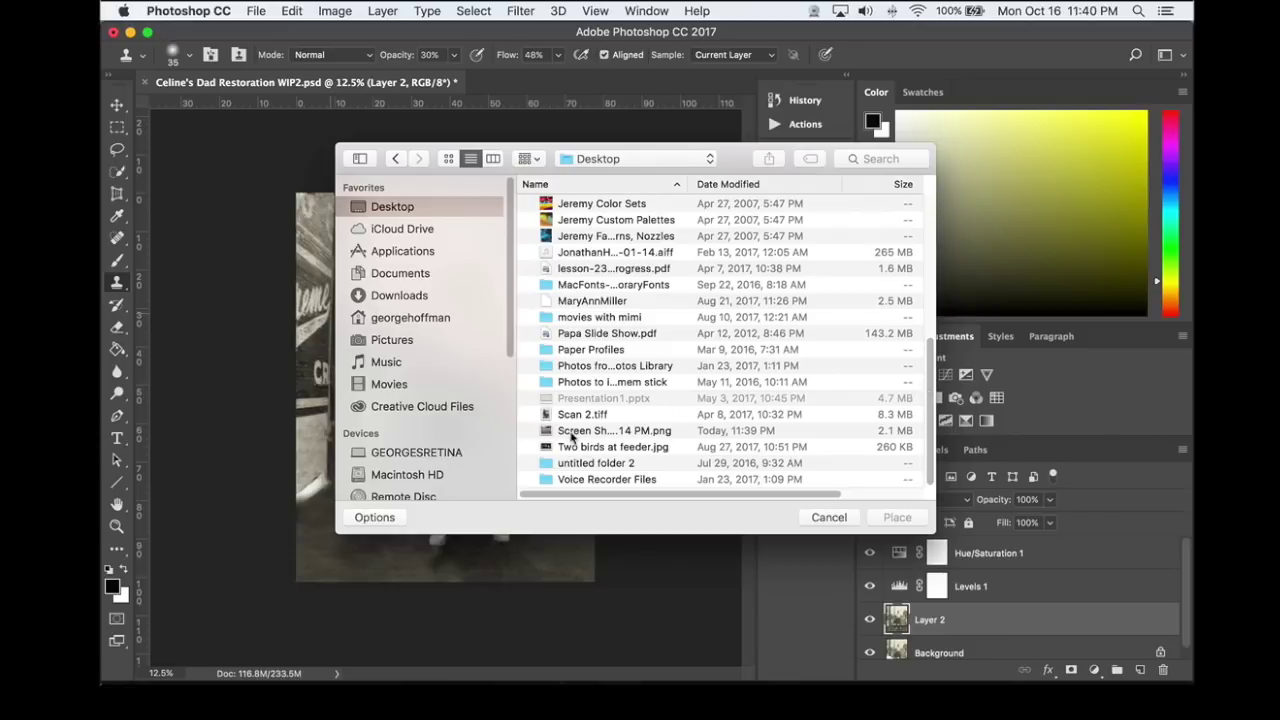
click(570, 430)
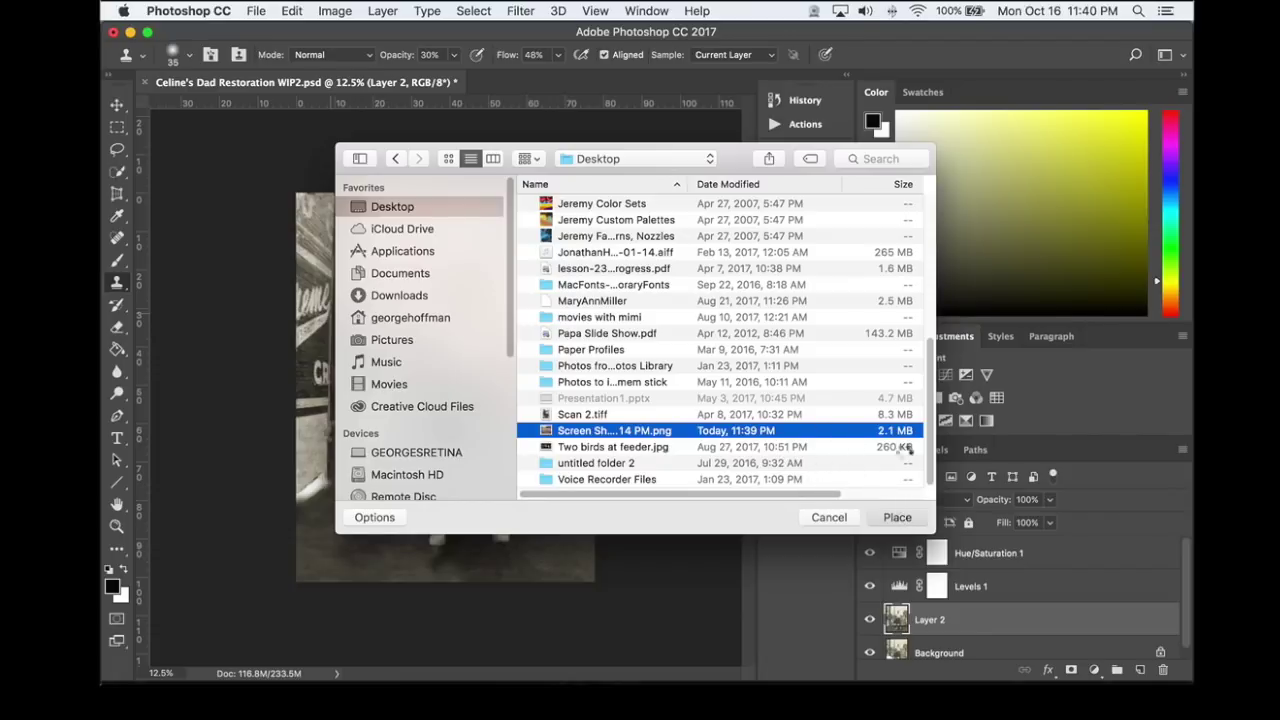
key(Return)
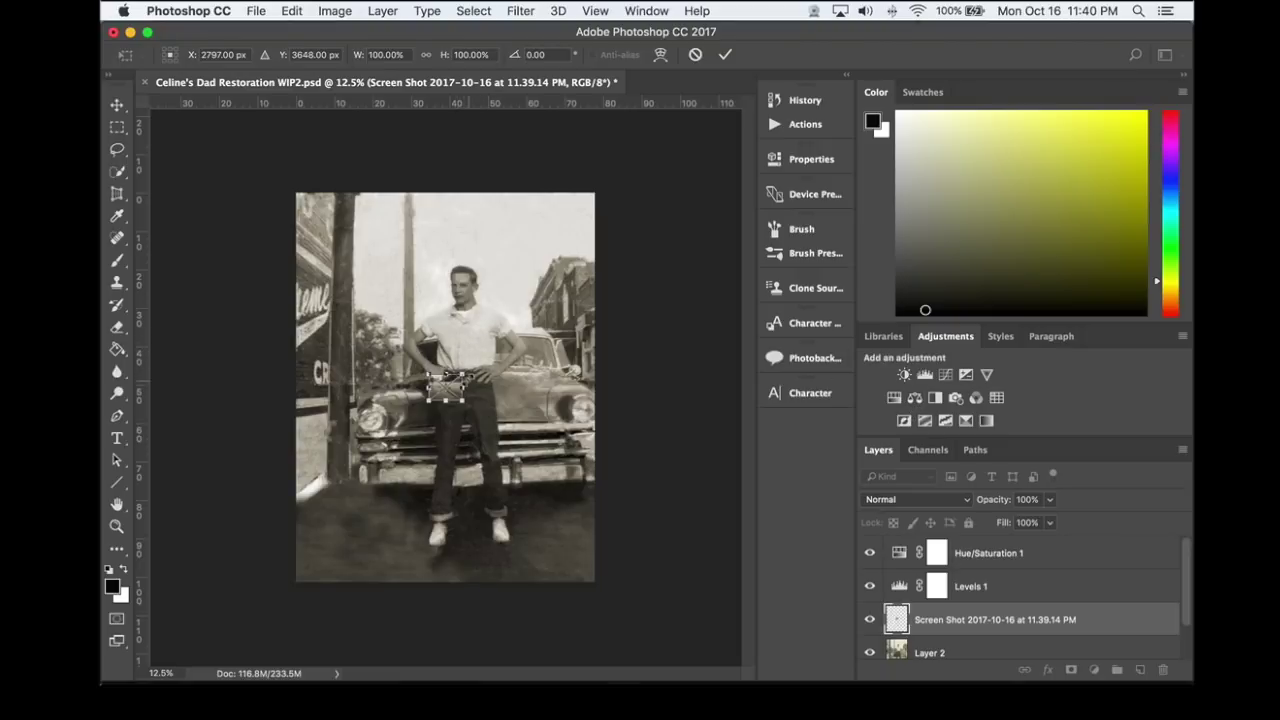
- Enlarge the placed street image, mirror it horizontally and stretch it over most of the photo, about 839% wide by 1436% high
drag(464, 374, 617, 286)
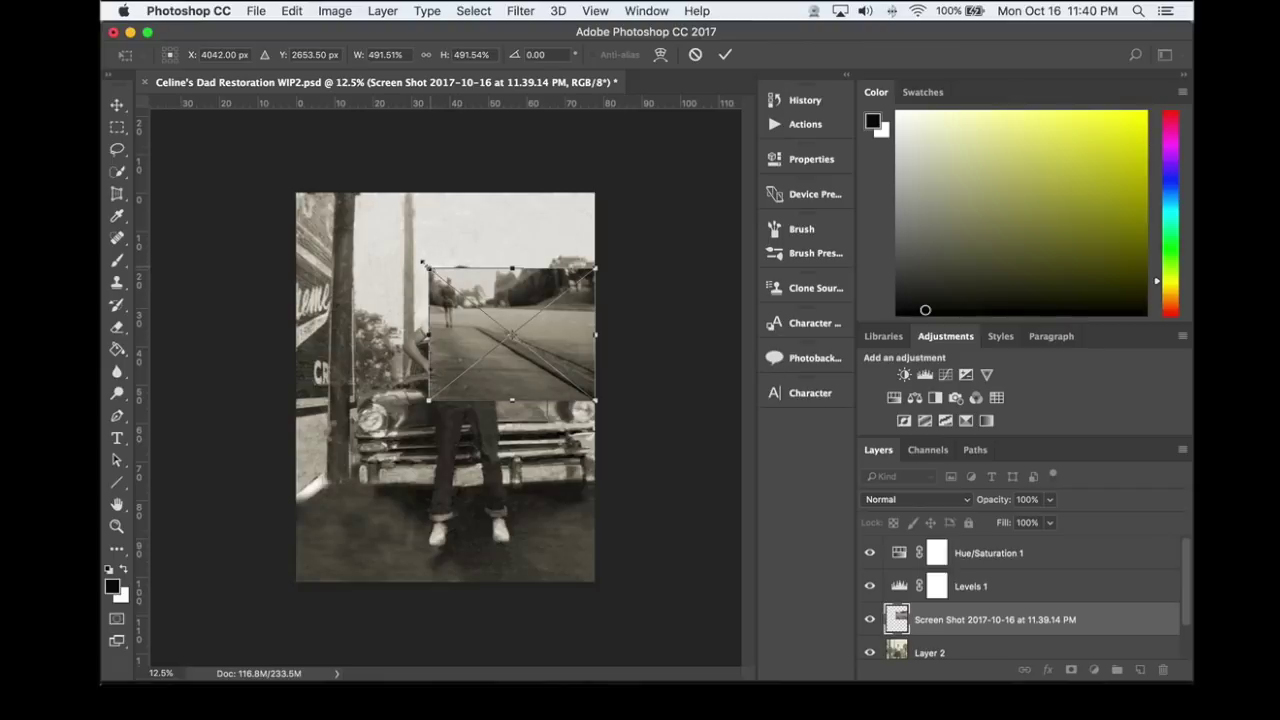
drag(423, 263, 295, 161)
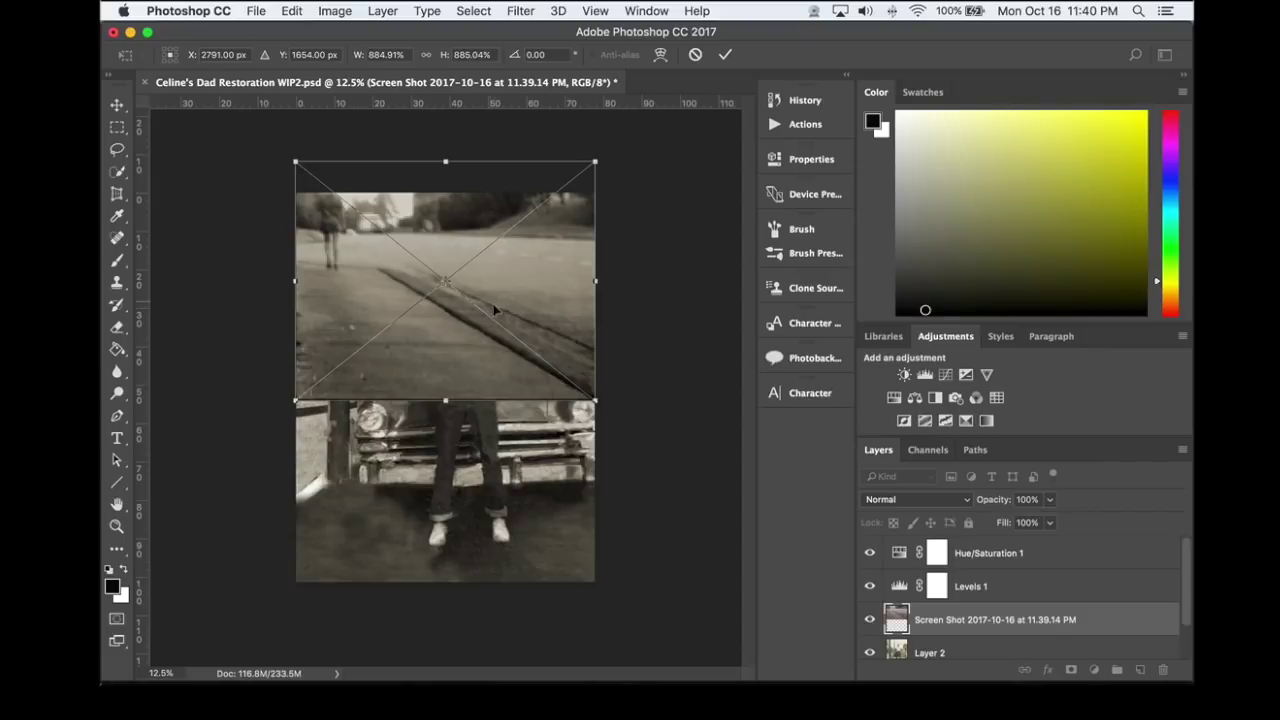
drag(497, 330, 505, 495)
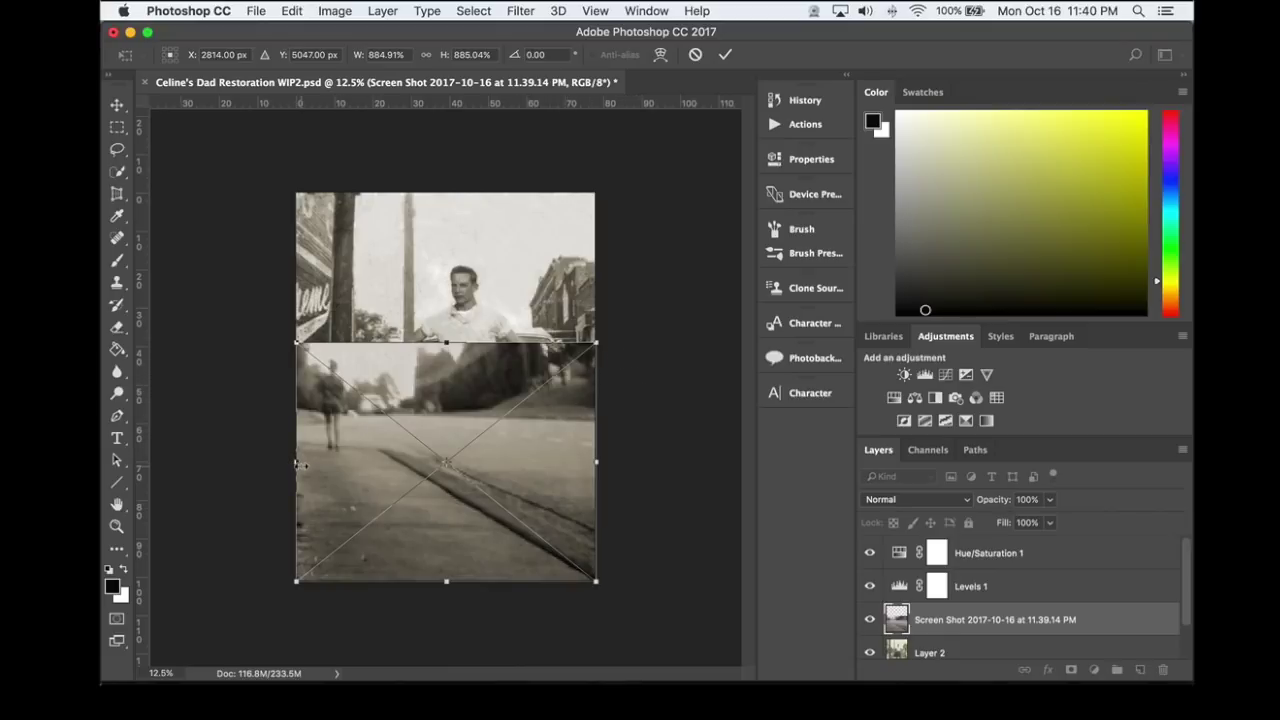
drag(298, 464, 297, 437)
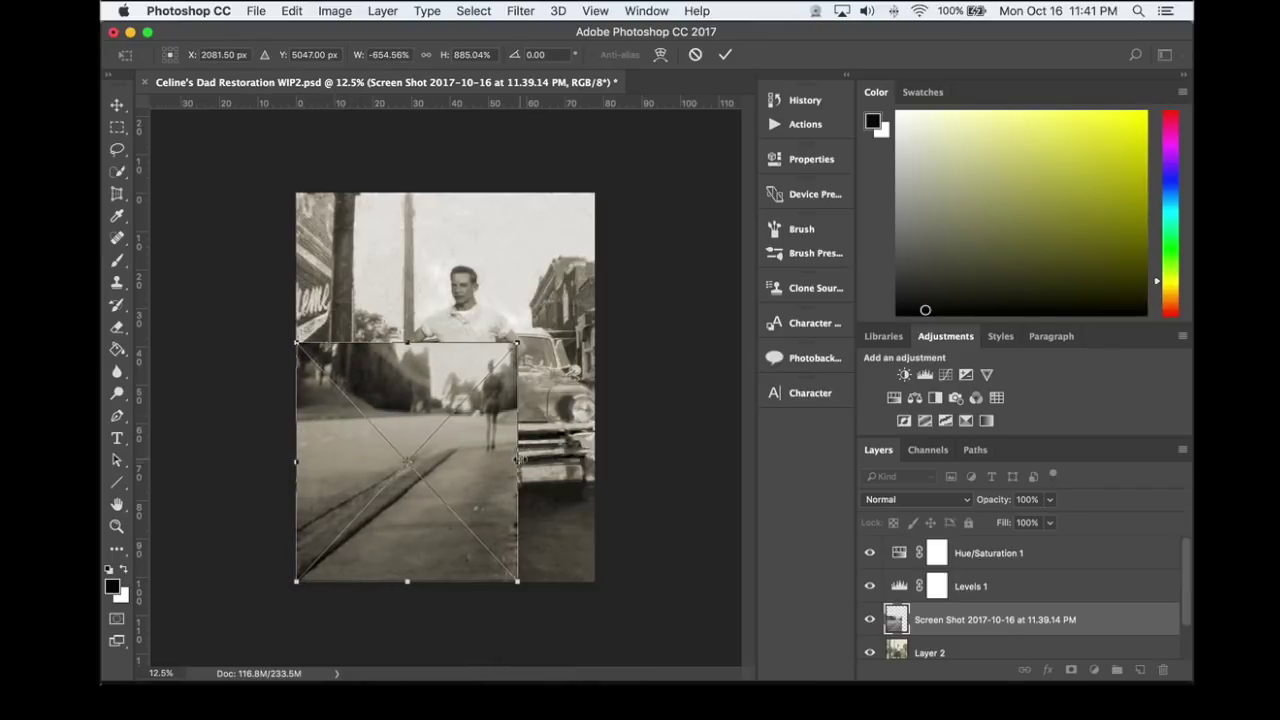
drag(517, 342, 581, 192)
mouse_move(480, 455)
mouse_down()
mouse_move(451, 463)
mouse_move(560, 457)
mouse_move(583, 477)
mouse_move(471, 450)
mouse_up()
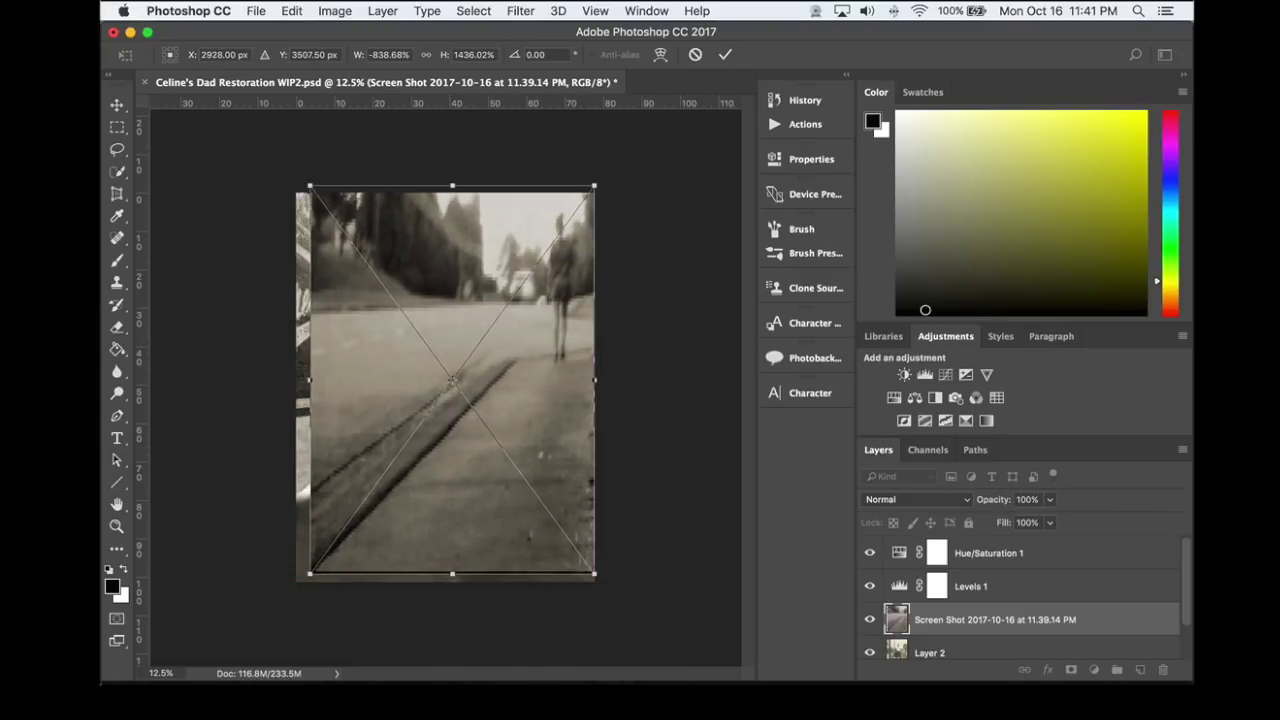
- Set the placed image's opacity to 51%, align its curb with the photo's lower-left corner, and apply the transform at about 757% by 1476%
click(1050, 522)
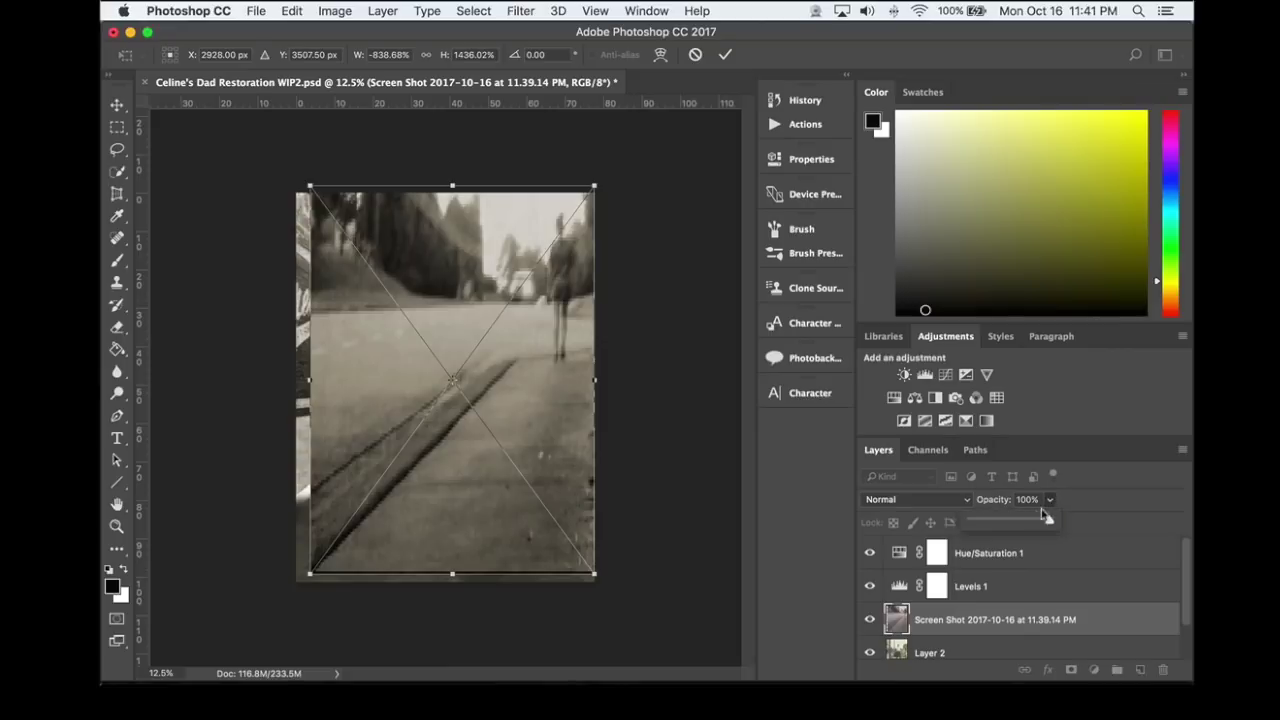
click(1050, 500)
click(1014, 523)
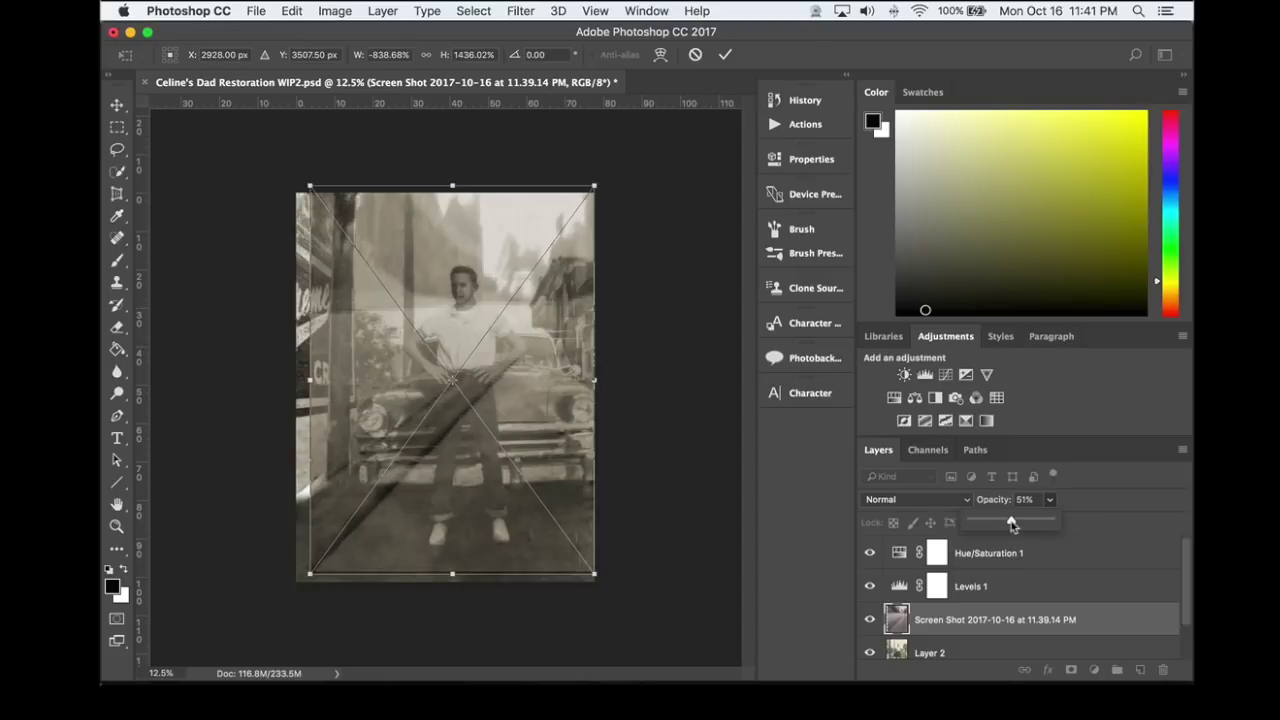
click(1013, 524)
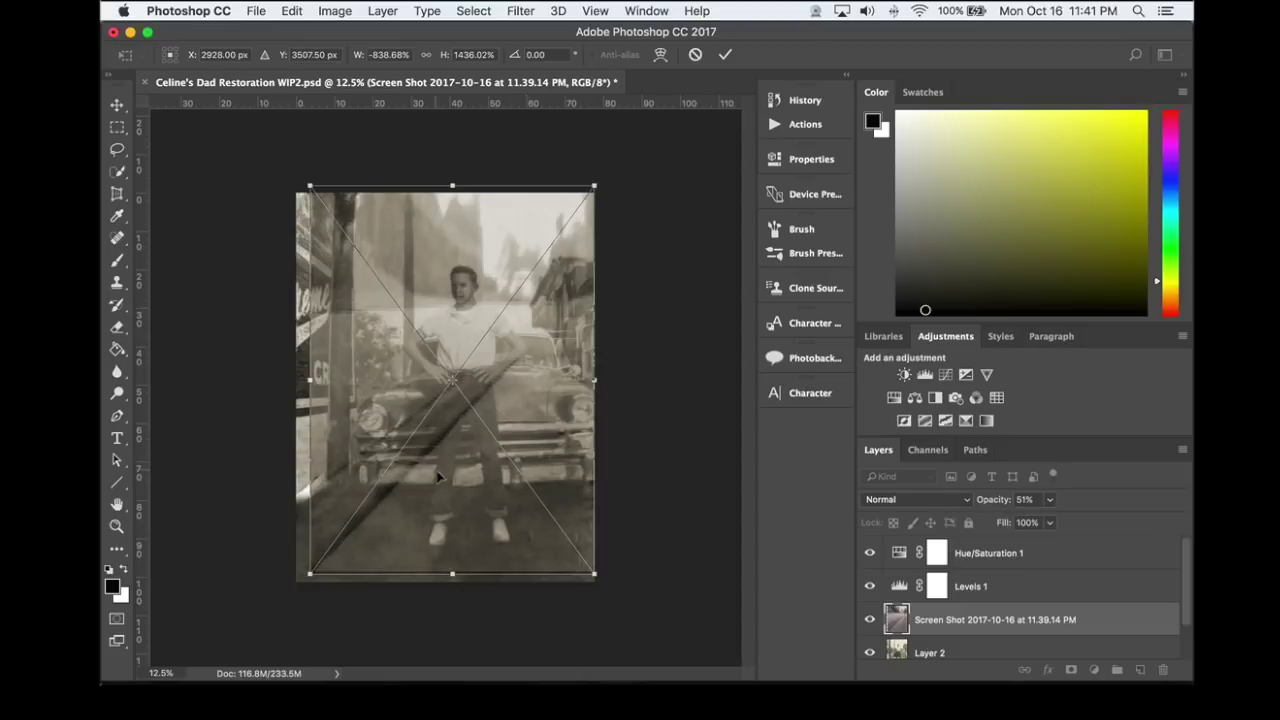
drag(440, 476, 402, 477)
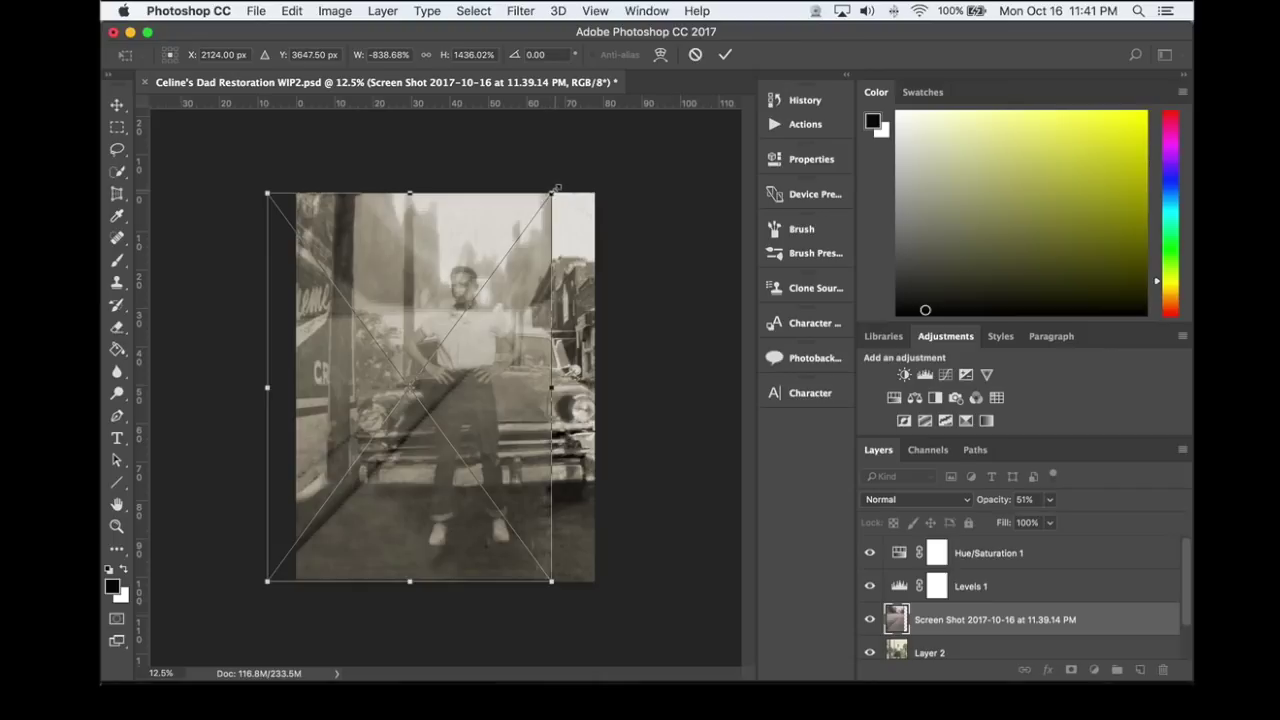
drag(556, 188, 527, 184)
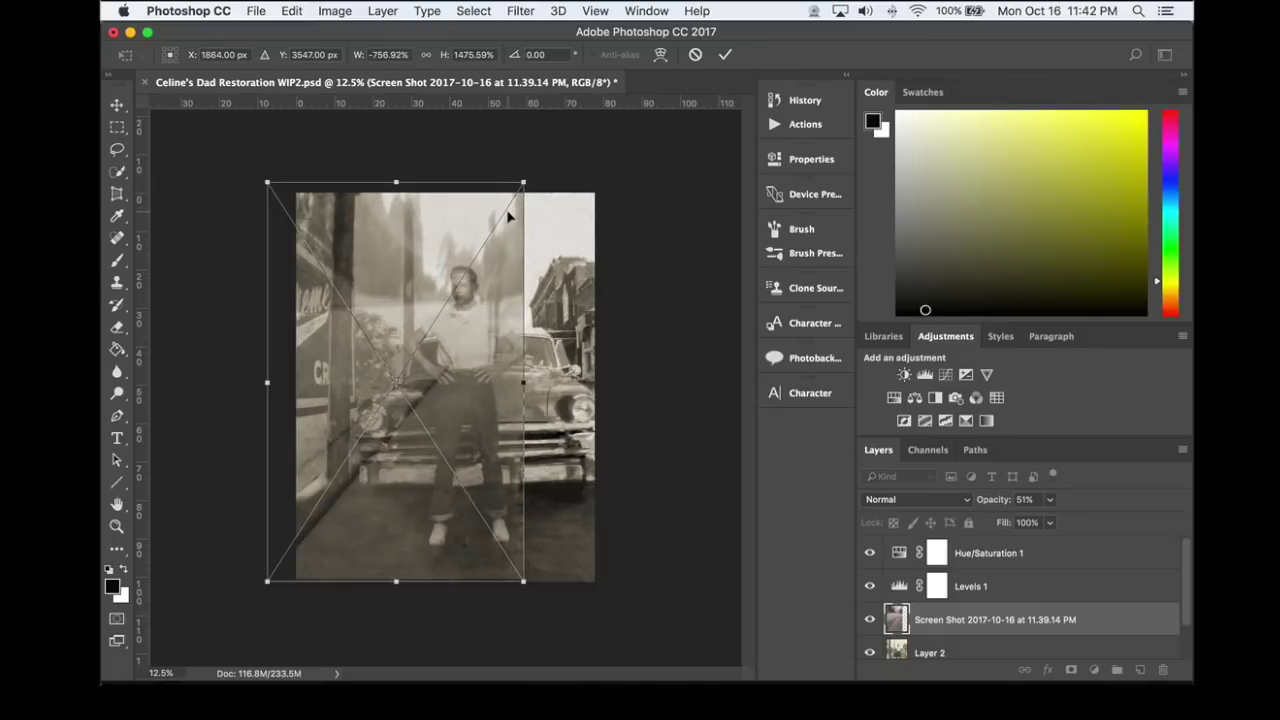
key(Return)
key(s)
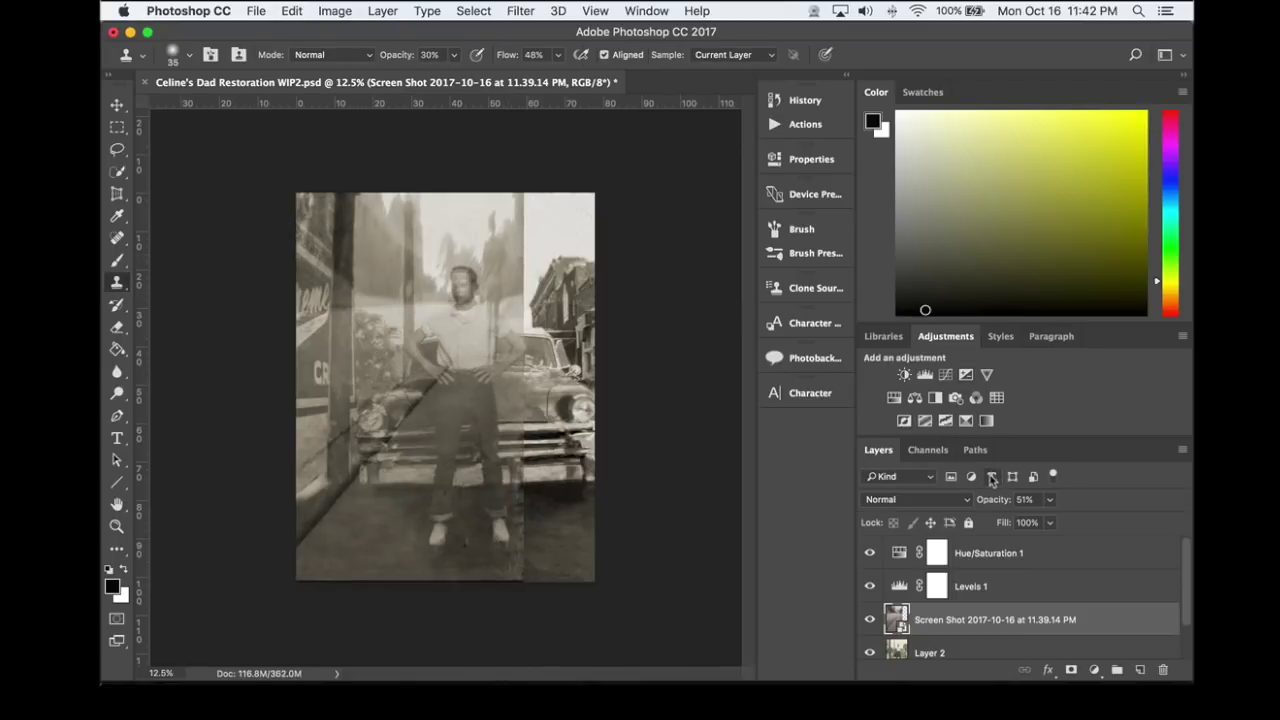
- Set the placed street layer's opacity back to 100%
click(1050, 500)
click(1052, 523)
drag(1067, 523, 1090, 528)
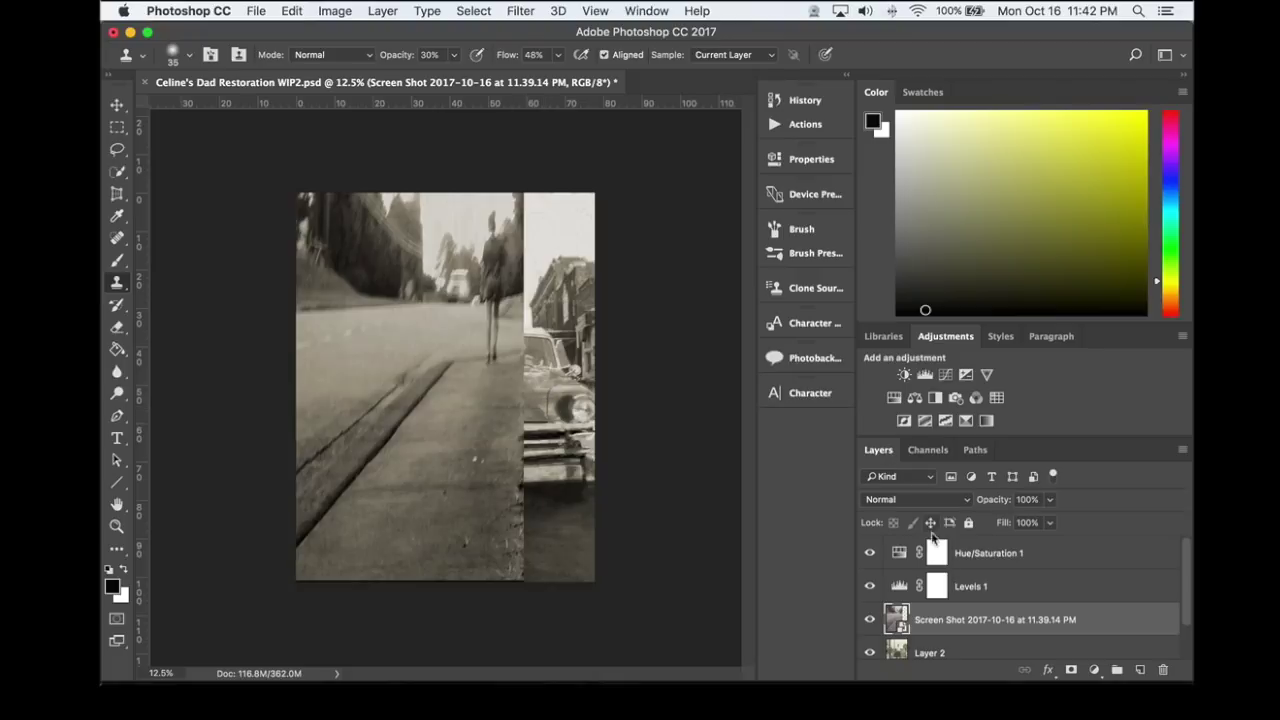
- Toggle the placed street layer's visibility to compare its curb and sidewalk with the restored photo beneath, and select the Move tool
click(869, 620)
click(869, 620)
click(870, 622)
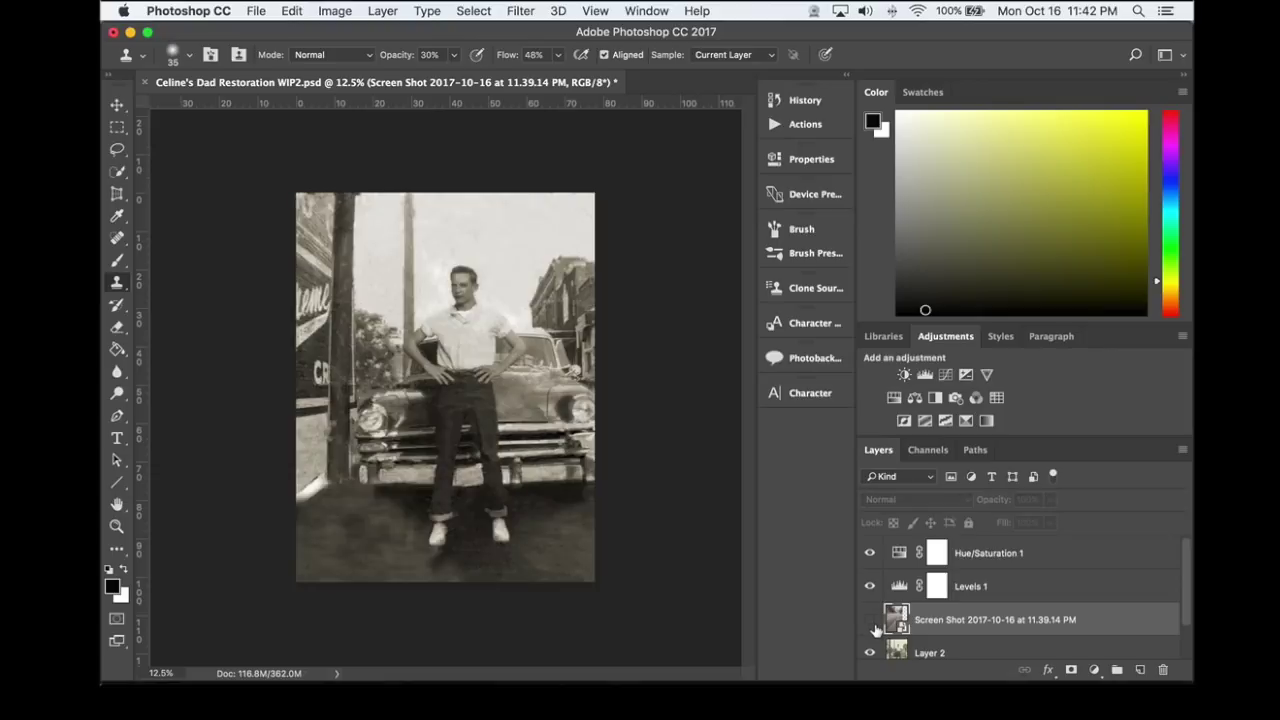
click(870, 621)
click(870, 621)
click(870, 621)
click(870, 621)
click(870, 620)
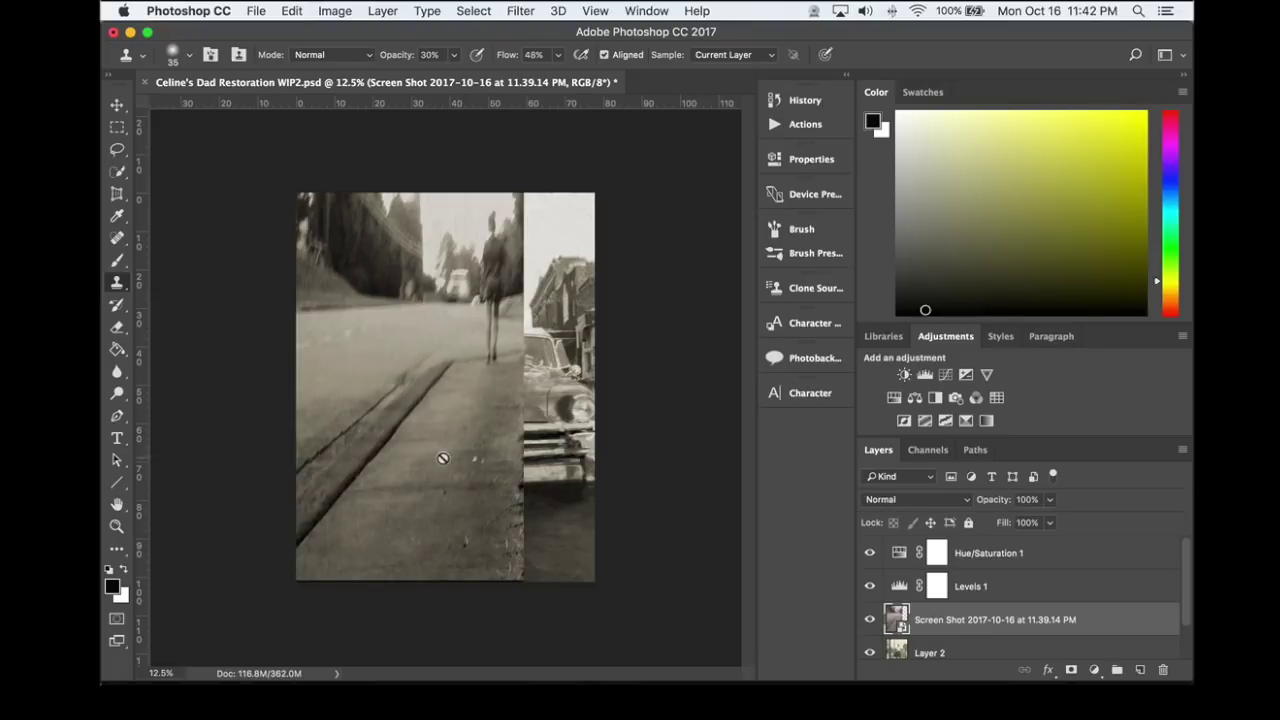
key(v)
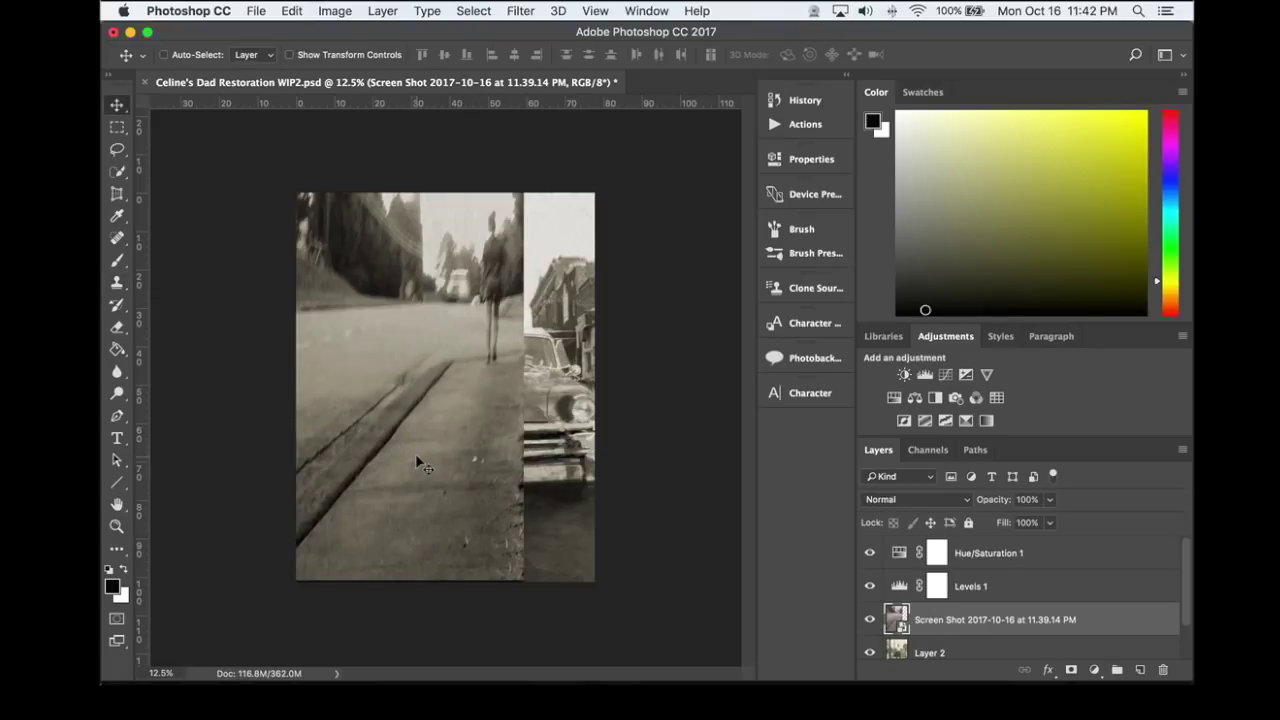
- Move the placed street layer slightly left and down, then toggle its visibility to compare its curb with the photo beneath
drag(415, 453, 401, 463)
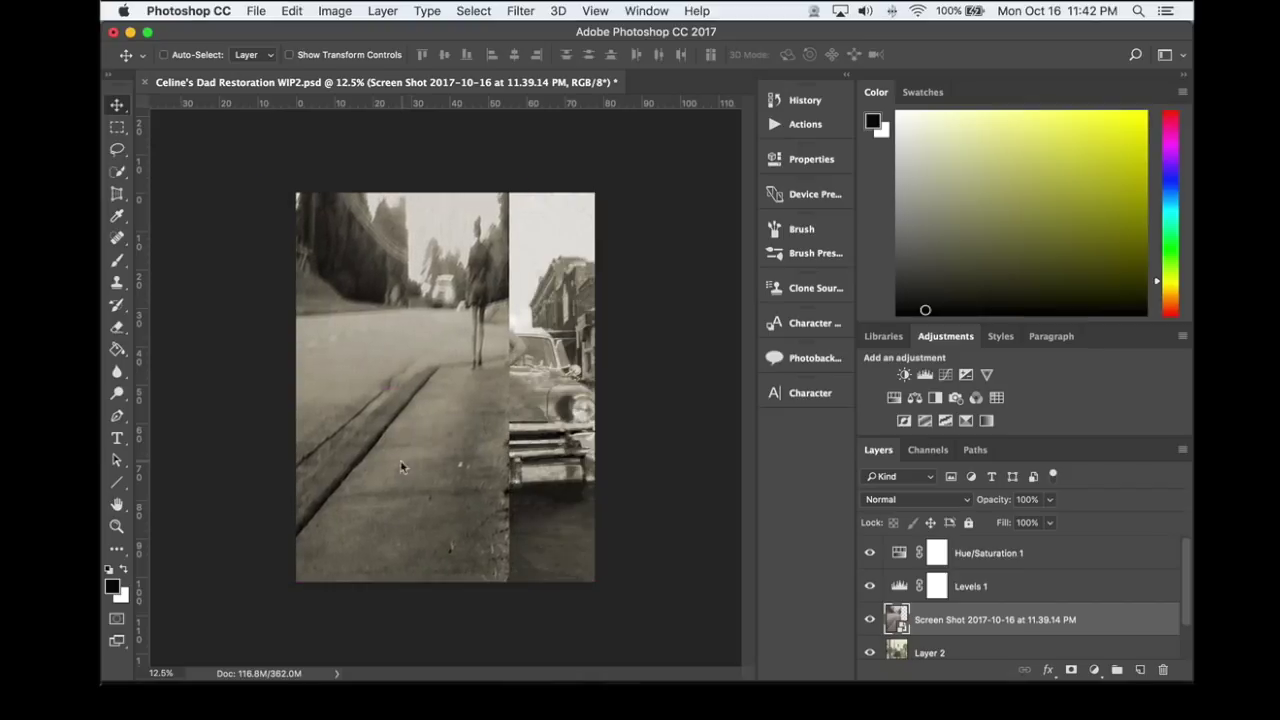
click(869, 620)
click(869, 620)
click(869, 620)
click(869, 620)
click(869, 620)
click(869, 620)
click(869, 620)
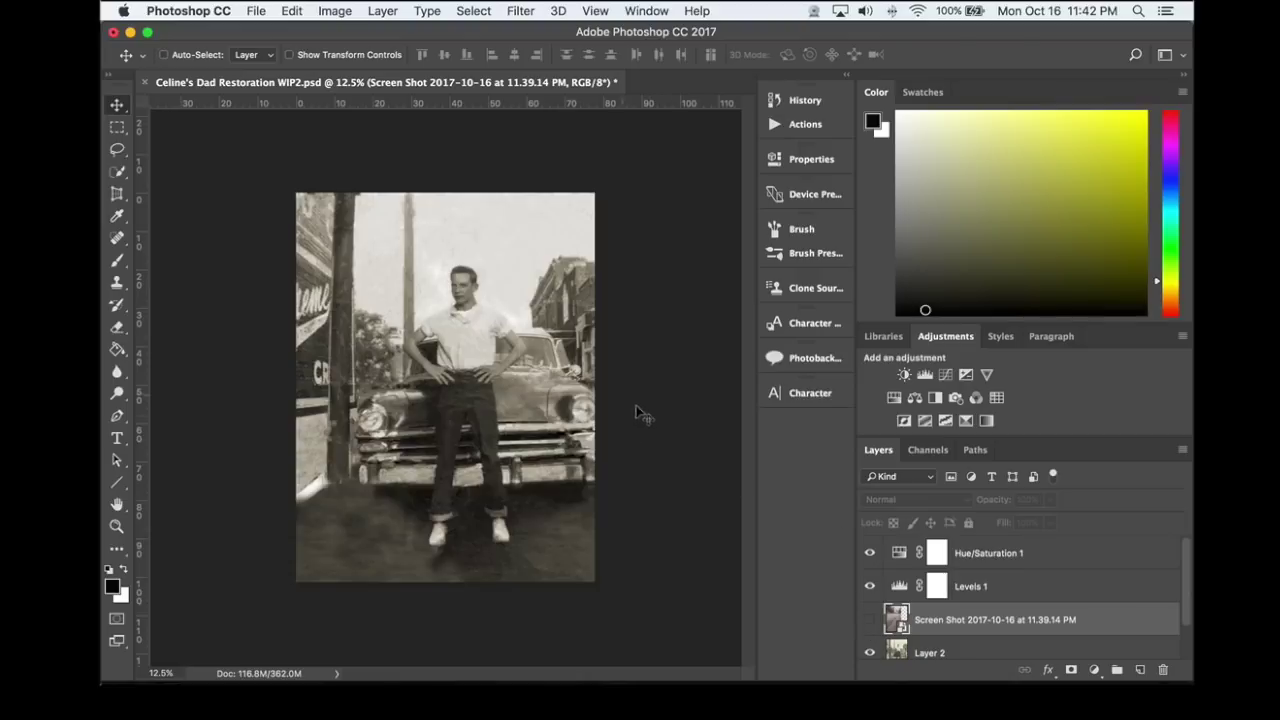
click(870, 620)
- Scale the placed street layer down to about 568% by 1088% from its lower-left corner, and toggle its visibility to check the fit
key(super+t)
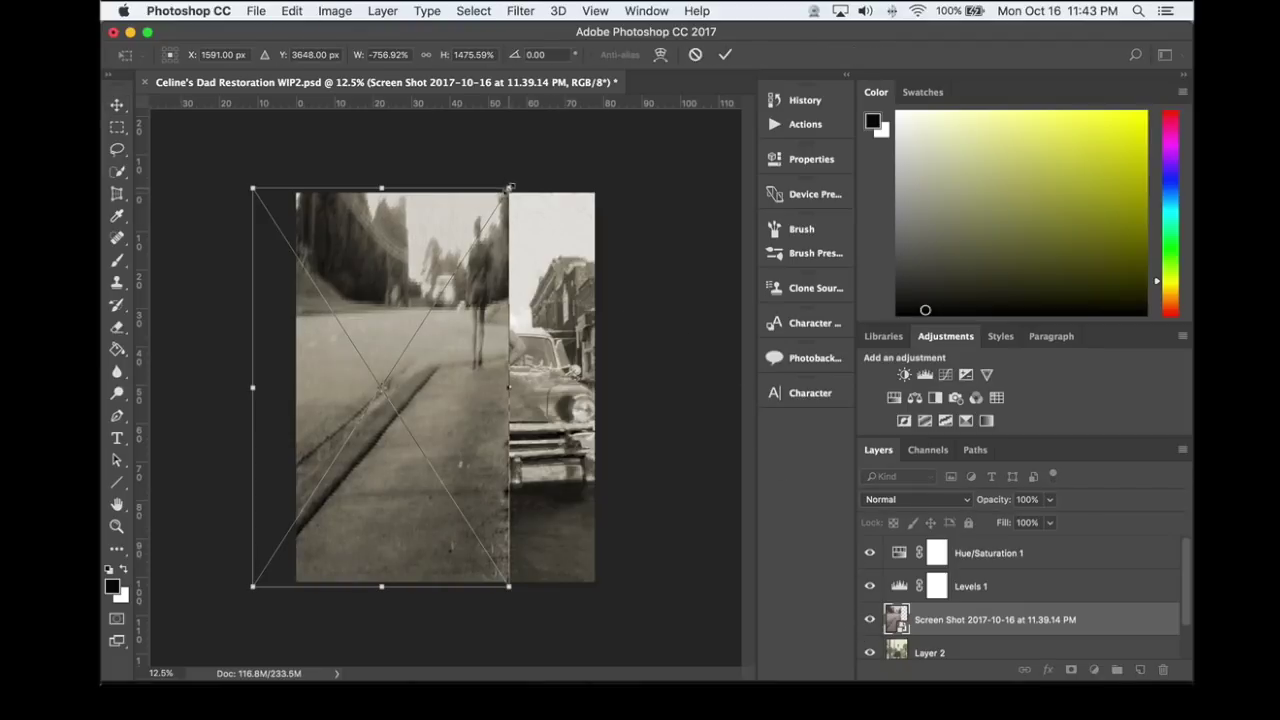
drag(509, 187, 446, 294)
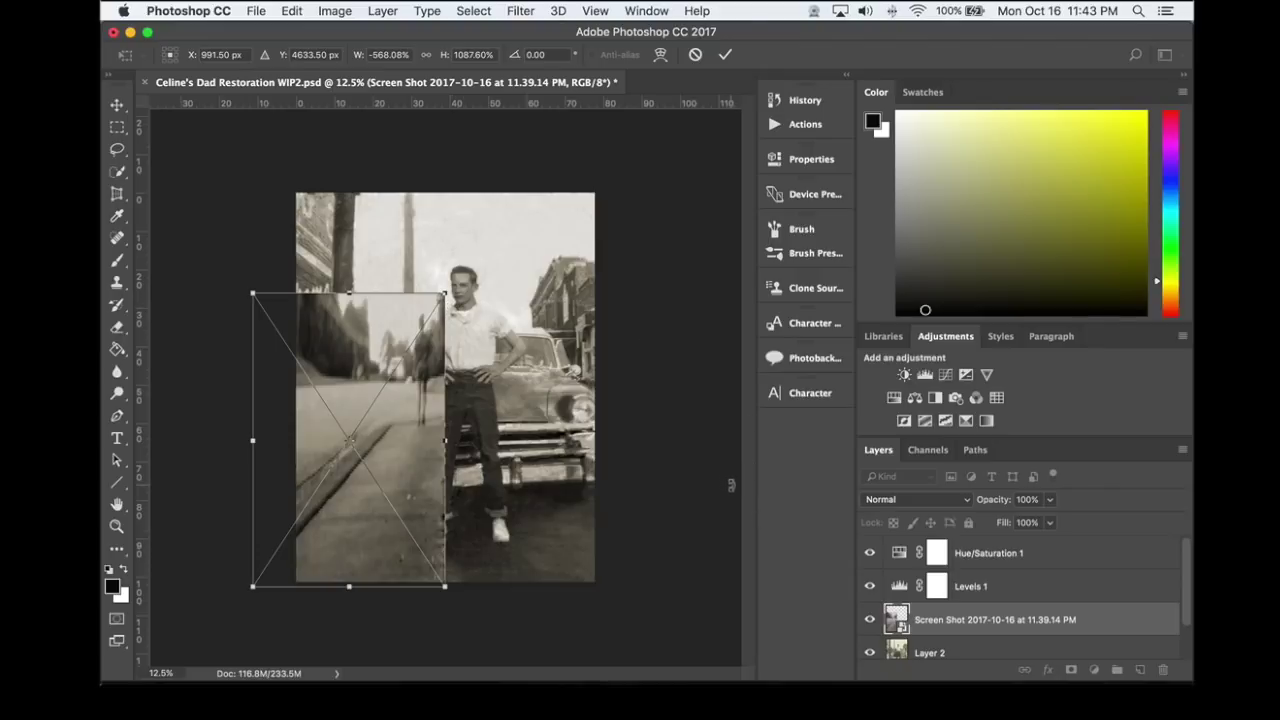
key(Return)
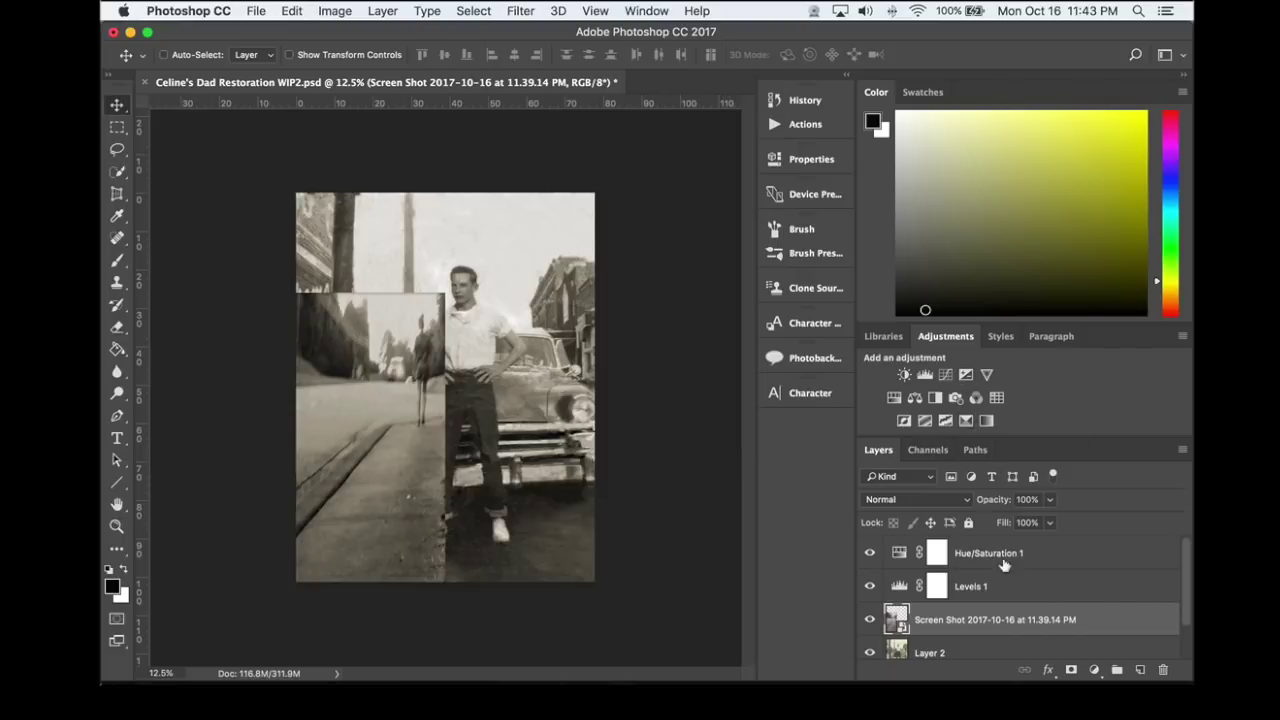
click(870, 620)
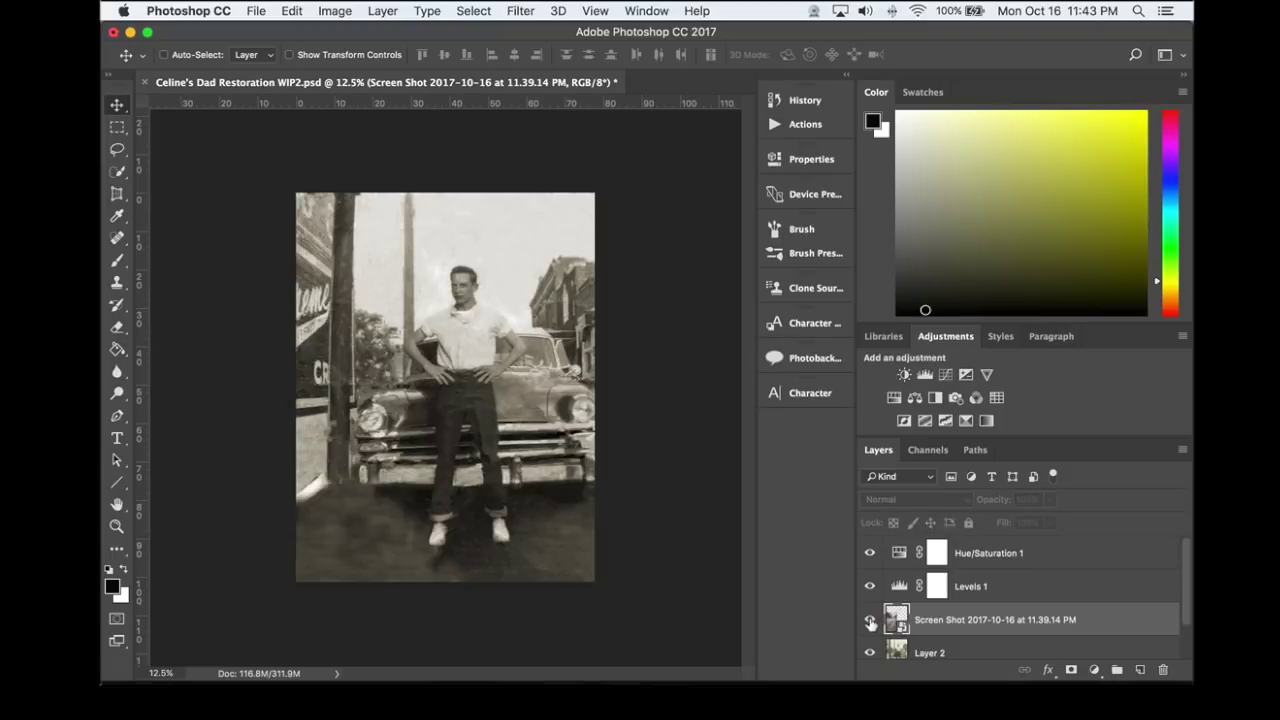
click(870, 620)
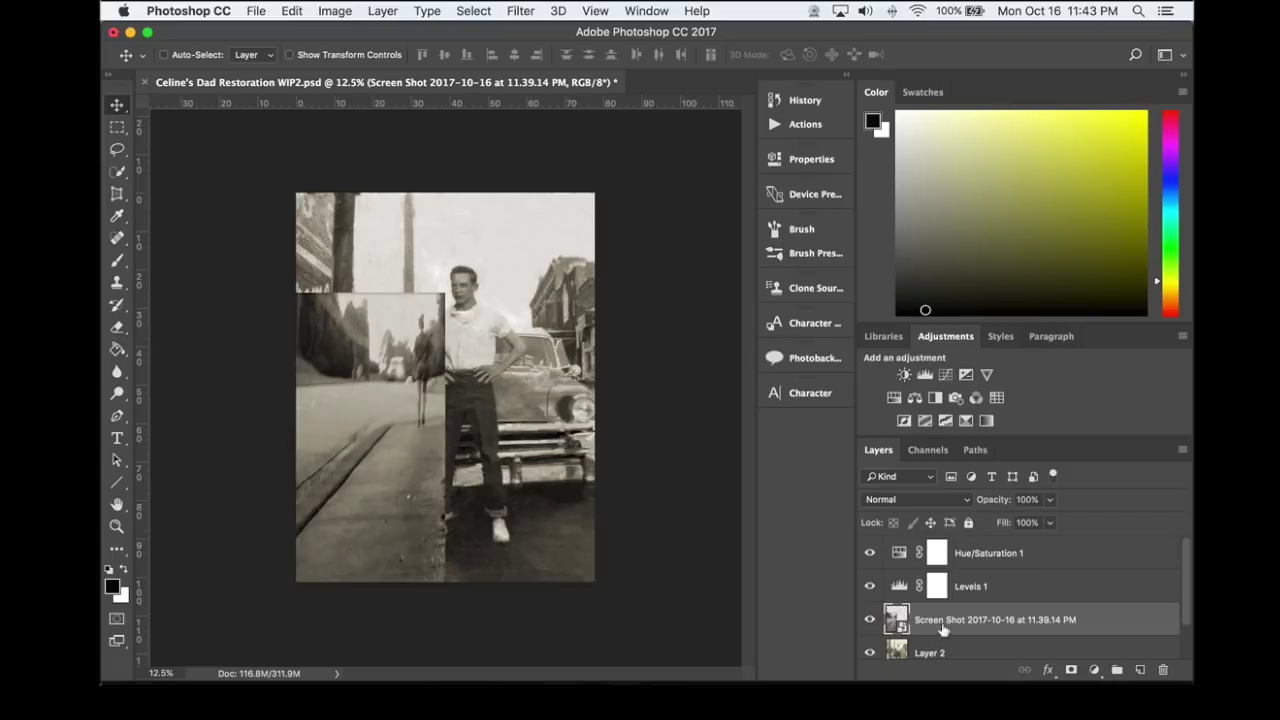
click(870, 620)
click(870, 620)
click(870, 620)
click(870, 620)
- Add a layer mask to the placed street layer
click(1070, 671)
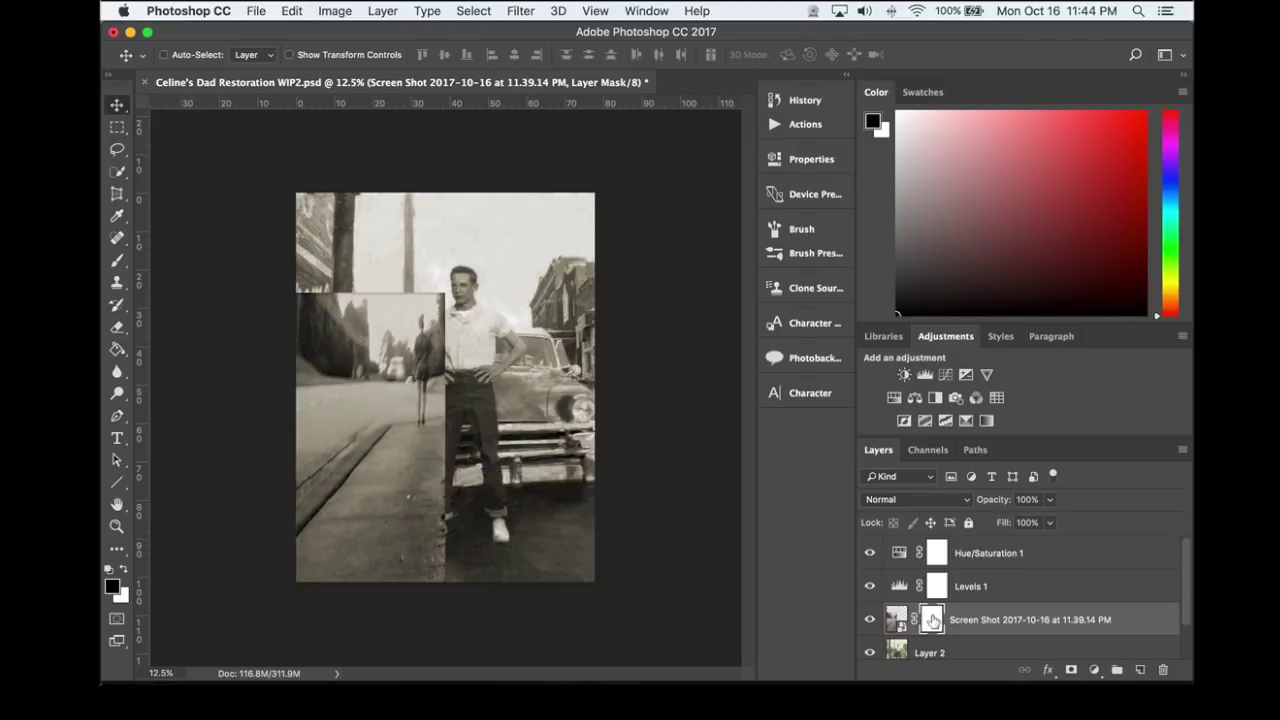
key(alt+super+r)
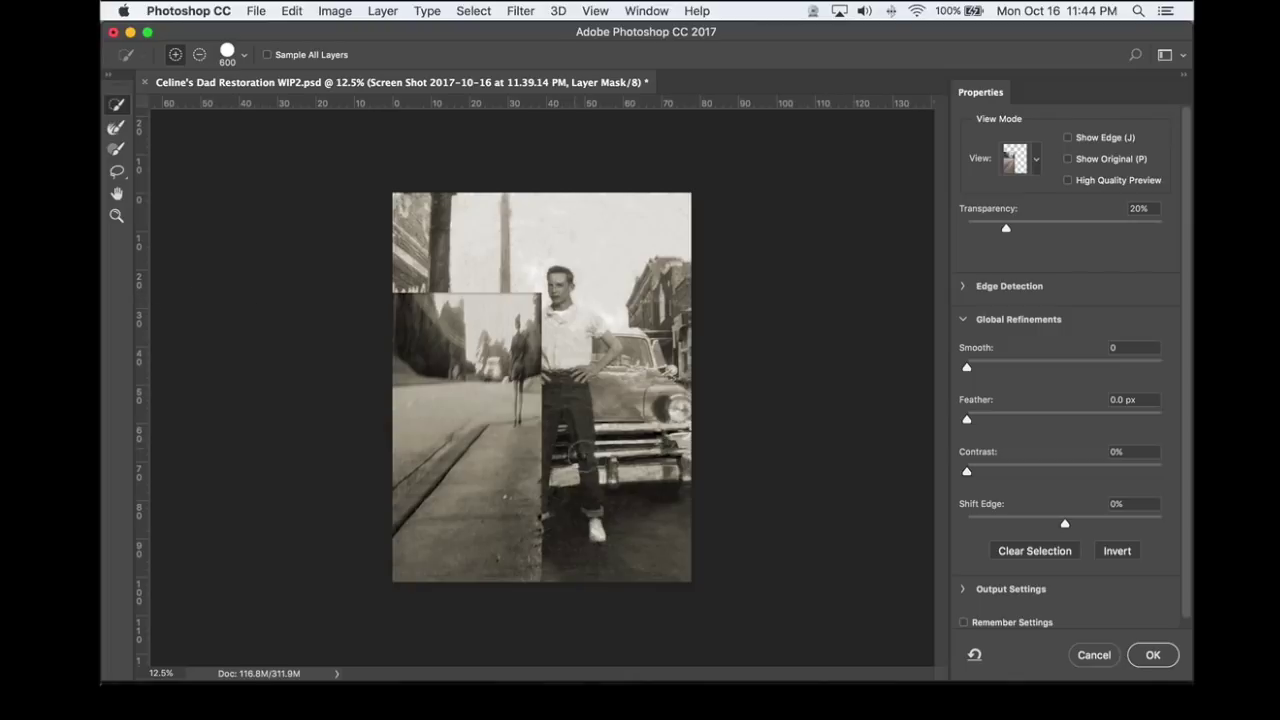
key(Escape)
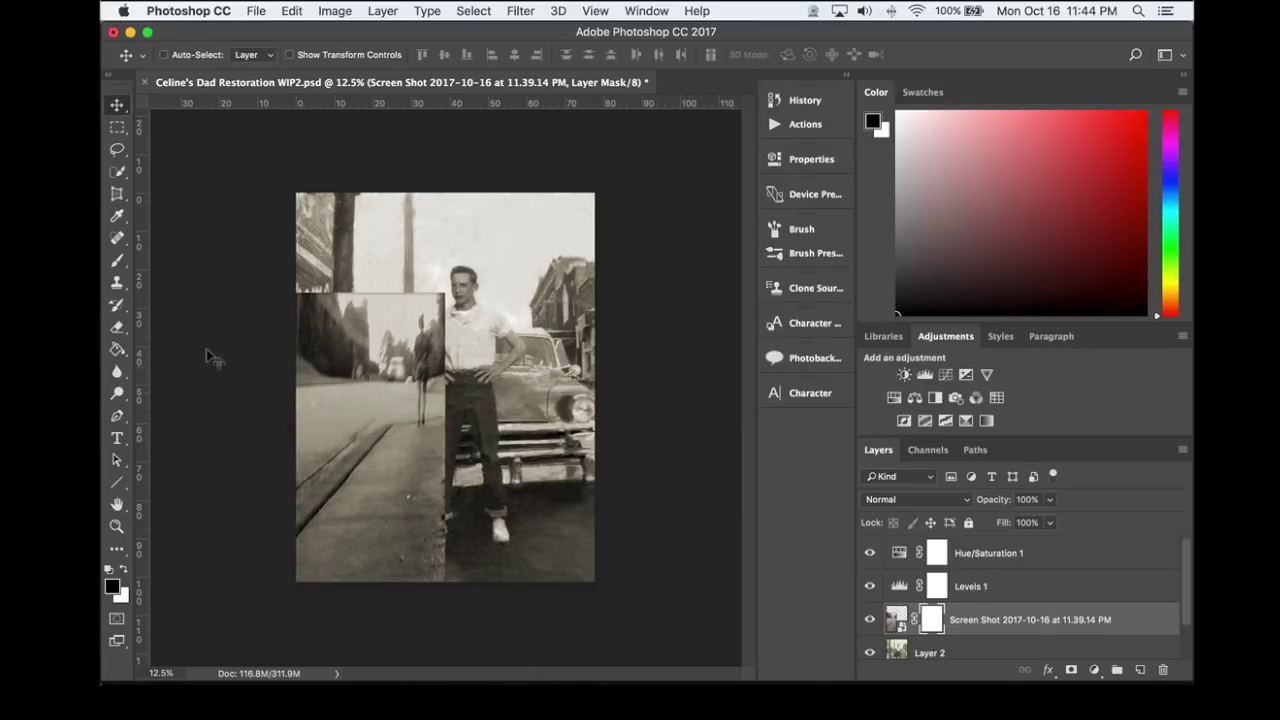
- Set up the Brush tool with a size of 1000 and an opacity of 83%
click(115, 264)
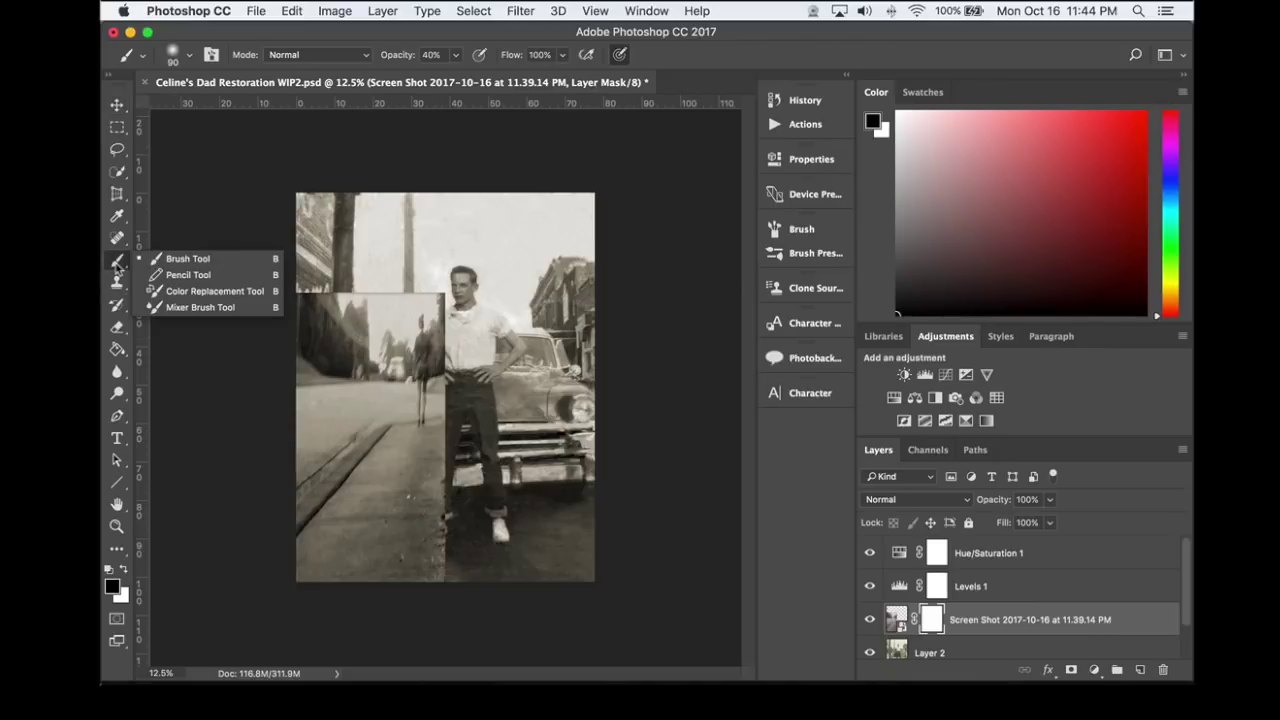
click(166, 260)
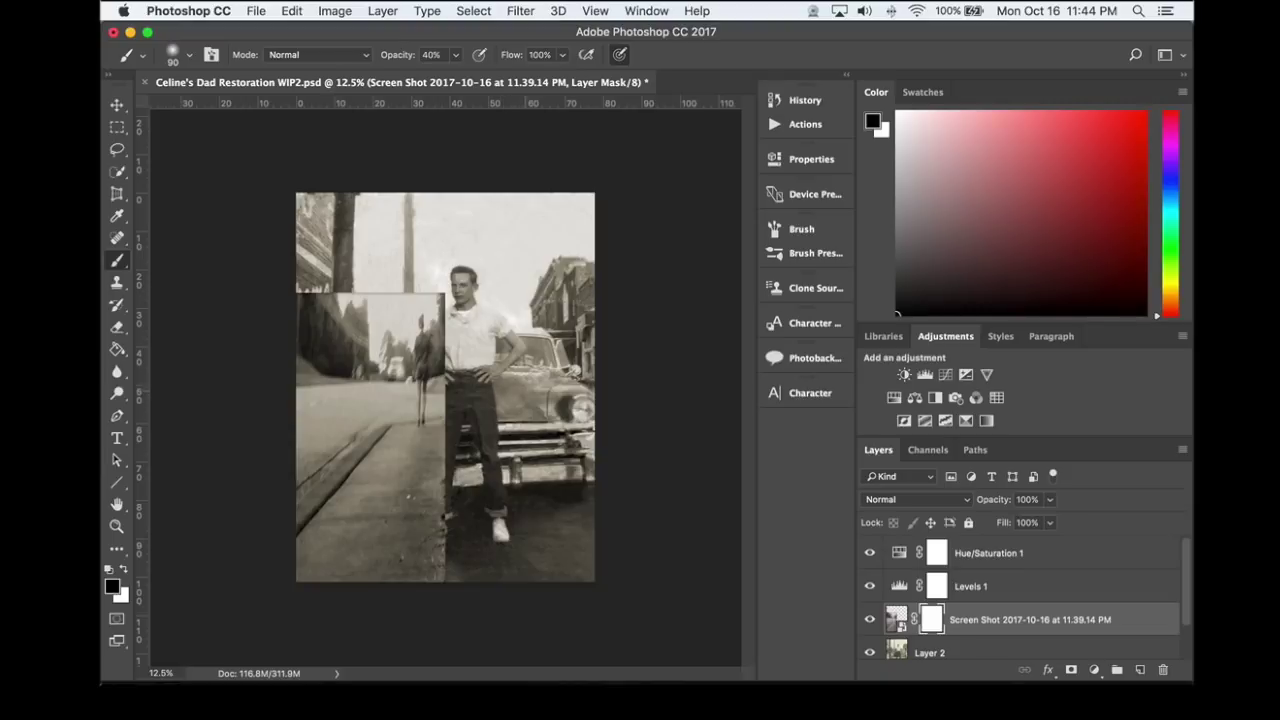
key(bracketright)
key(bracketright)
key(bracketright)
key(bracketright)
key(bracketright)
key(bracketleft)
click(455, 56)
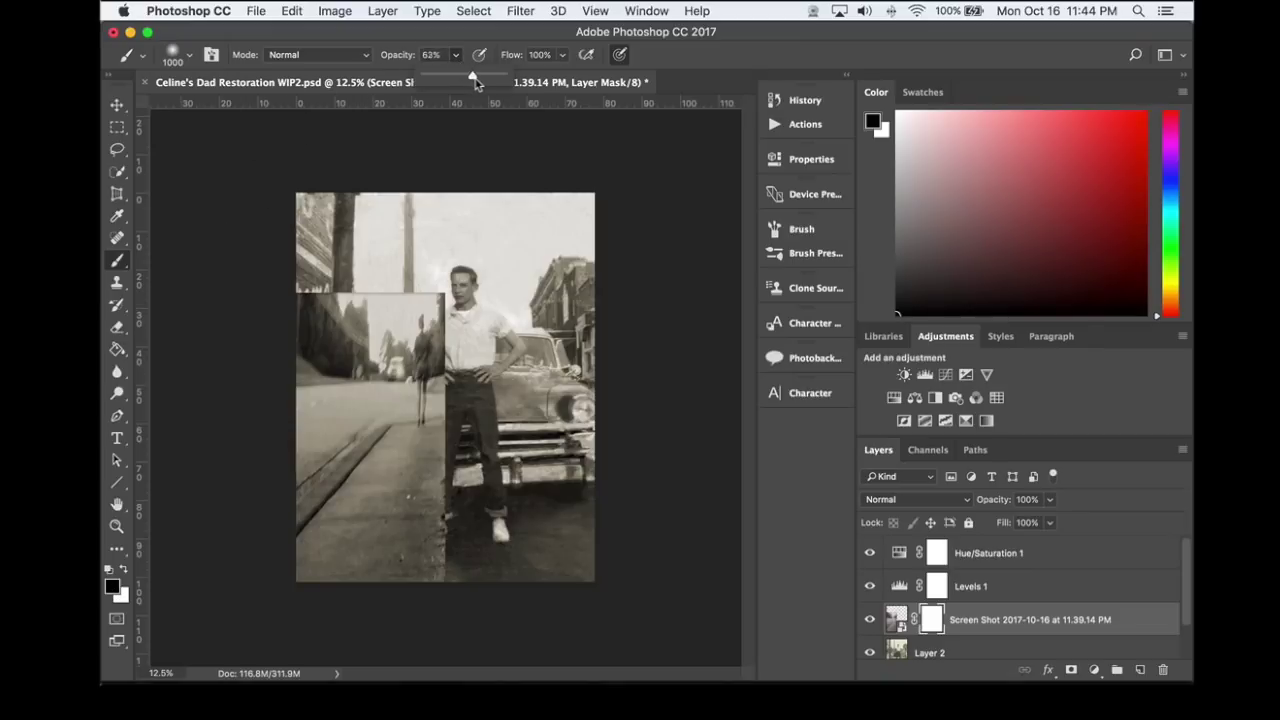
drag(475, 80, 489, 82)
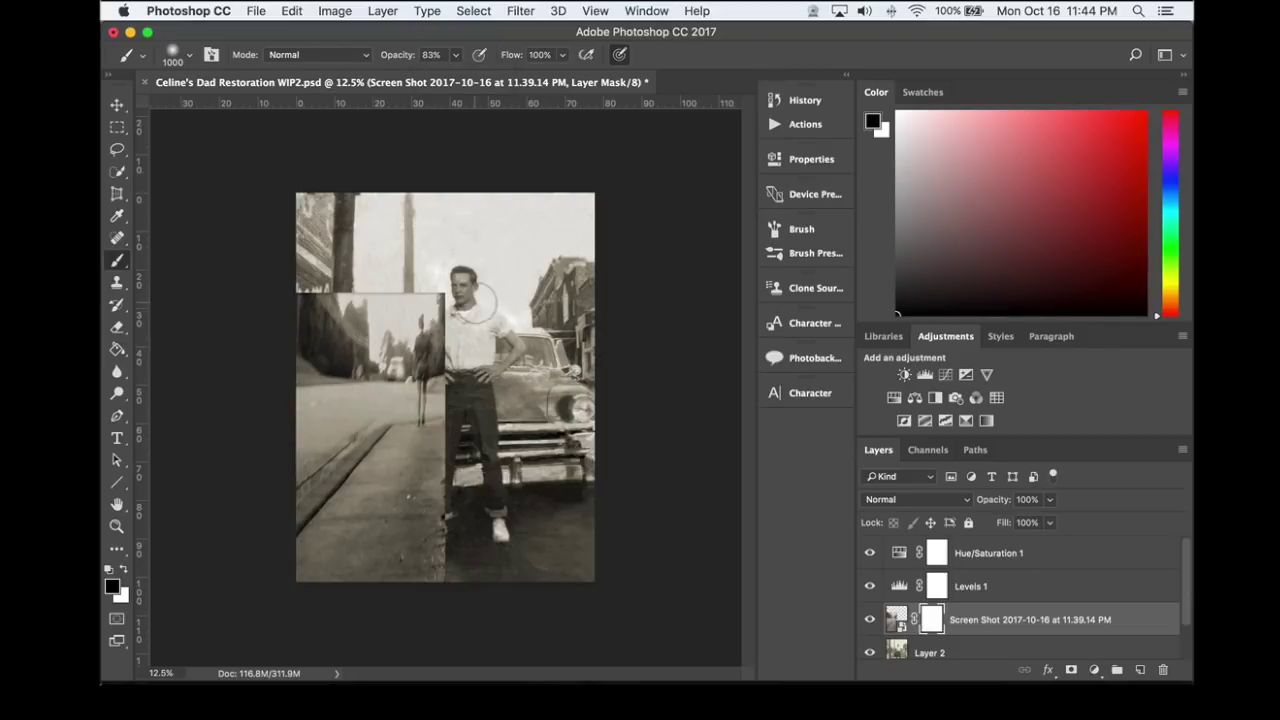
- Paint black on the street layer's mask to reveal the man, car, trees and storefront of the original photo above the curb
mouse_move(478, 308)
mouse_down()
mouse_move(465, 352)
mouse_move(461, 312)
mouse_move(438, 295)
mouse_move(444, 324)
mouse_move(430, 325)
mouse_move(446, 340)
mouse_move(418, 337)
mouse_move(436, 342)
mouse_move(386, 342)
mouse_move(348, 299)
mouse_move(306, 305)
mouse_up()
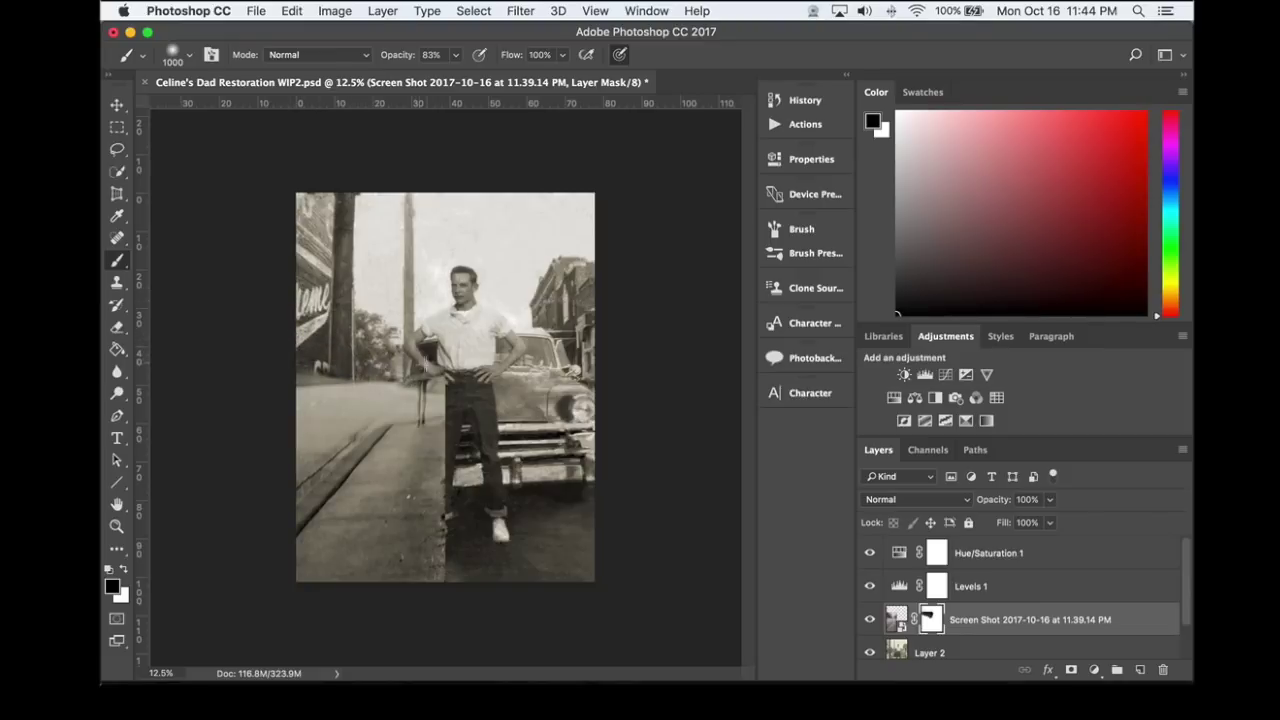
mouse_move(432, 384)
mouse_down()
mouse_move(372, 430)
mouse_move(364, 410)
mouse_move(370, 430)
mouse_move(432, 434)
mouse_move(424, 442)
mouse_move(358, 432)
mouse_move(358, 402)
mouse_move(412, 403)
mouse_up()
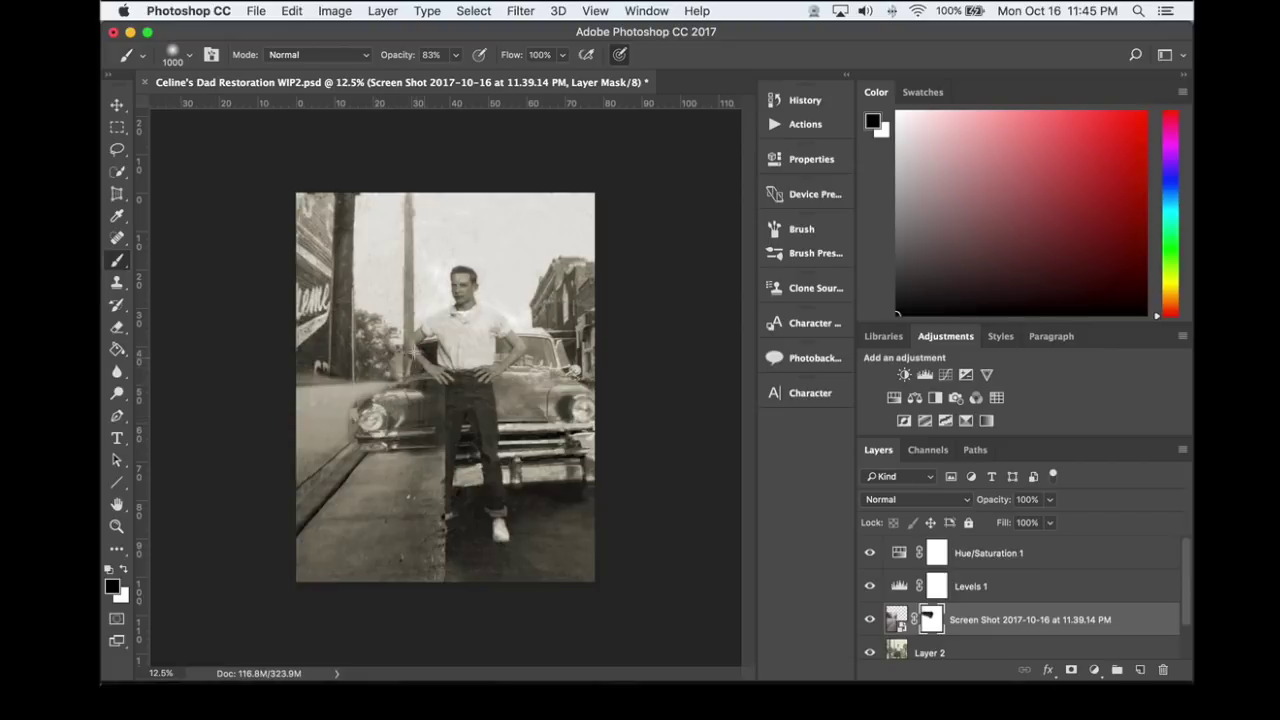
mouse_move(376, 370)
mouse_down()
mouse_move(290, 408)
mouse_move(385, 380)
mouse_move(343, 398)
mouse_up()
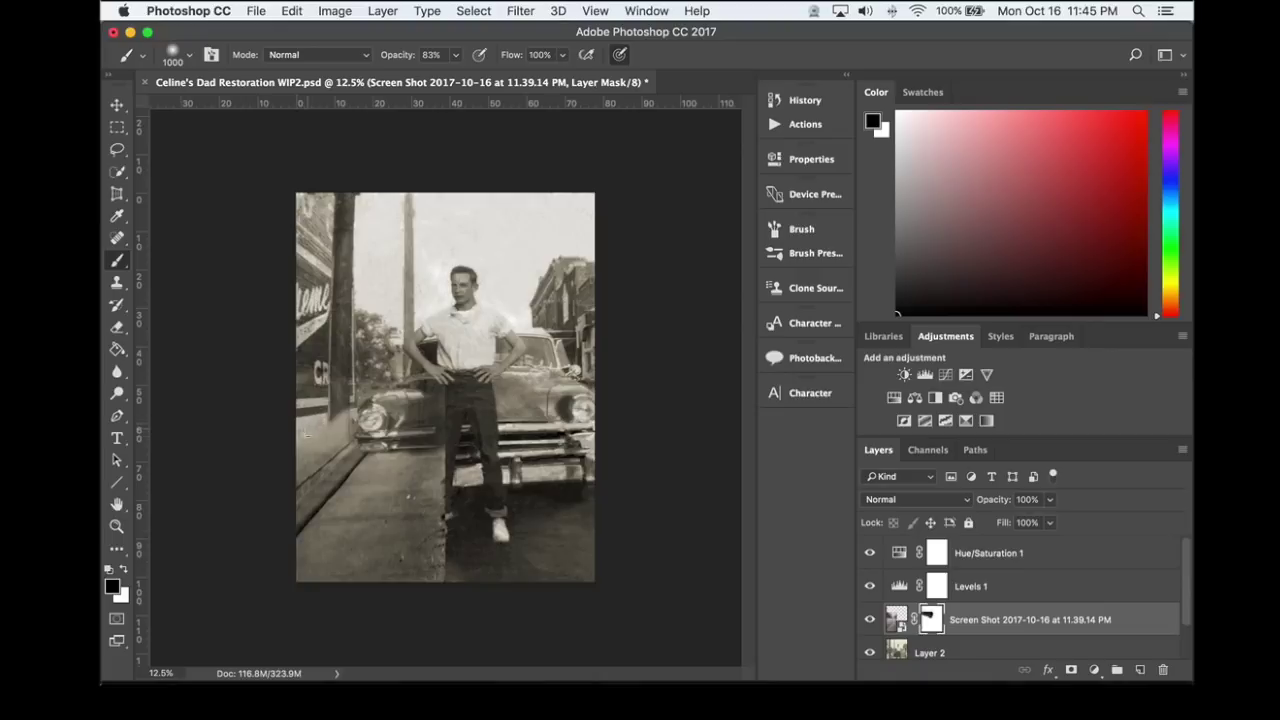
drag(284, 440, 409, 356)
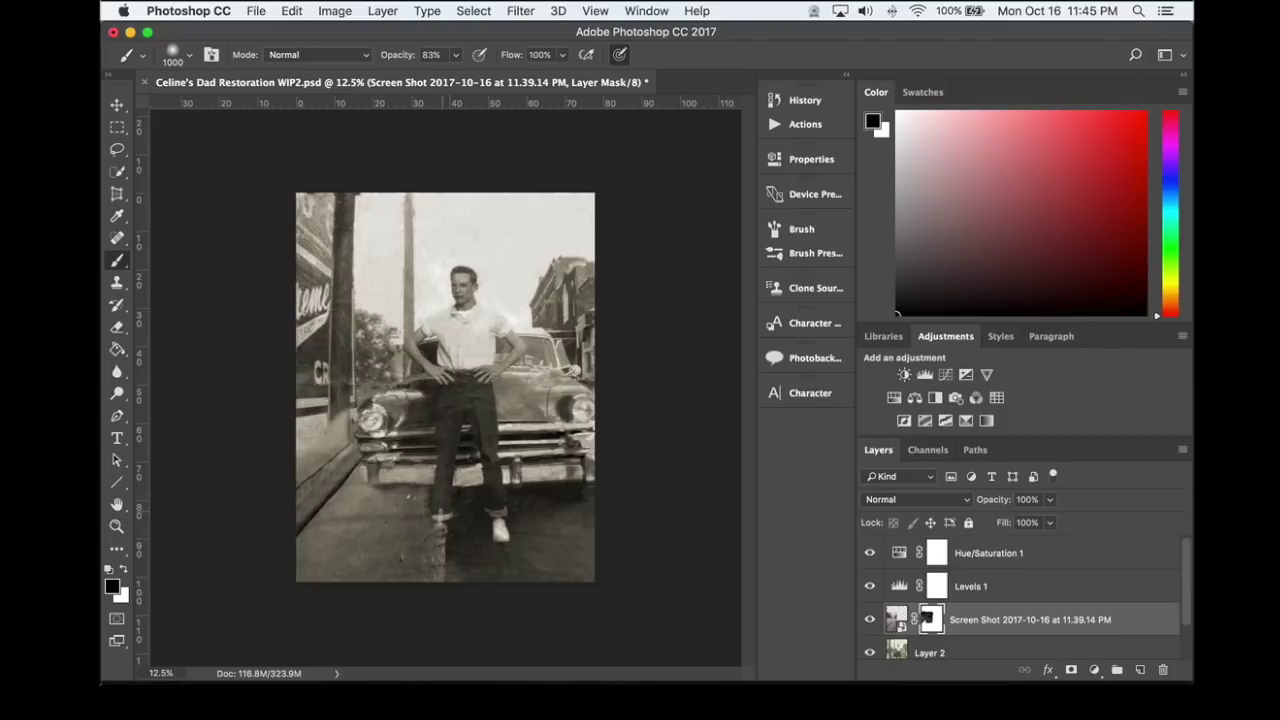
- Mask the street layer over the man's shoe, and with the brush reduced to 500, around the base of the storefront and pole
drag(442, 518, 440, 538)
key(bracketleft)
key(bracketleft)
drag(340, 410, 331, 437)
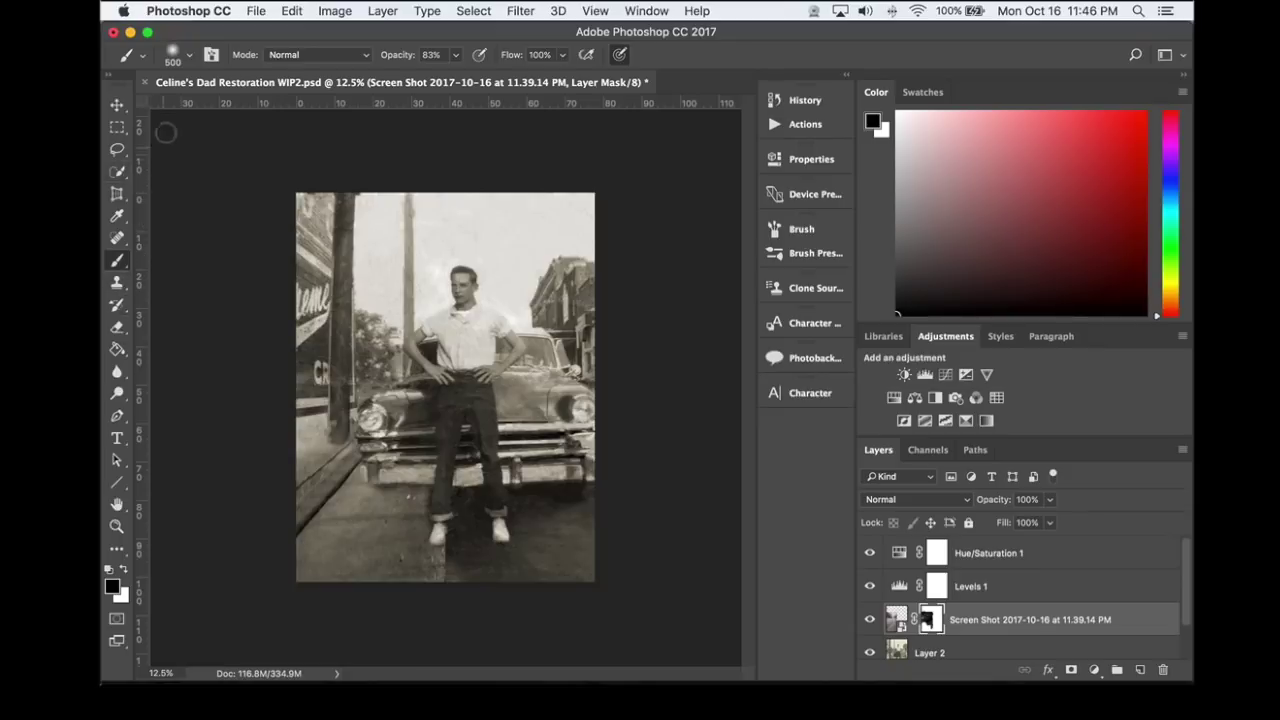
- Outline the sidewalk in the lower-left foreground with the Patch tool and try to patch it using the ground on the right
click(117, 238)
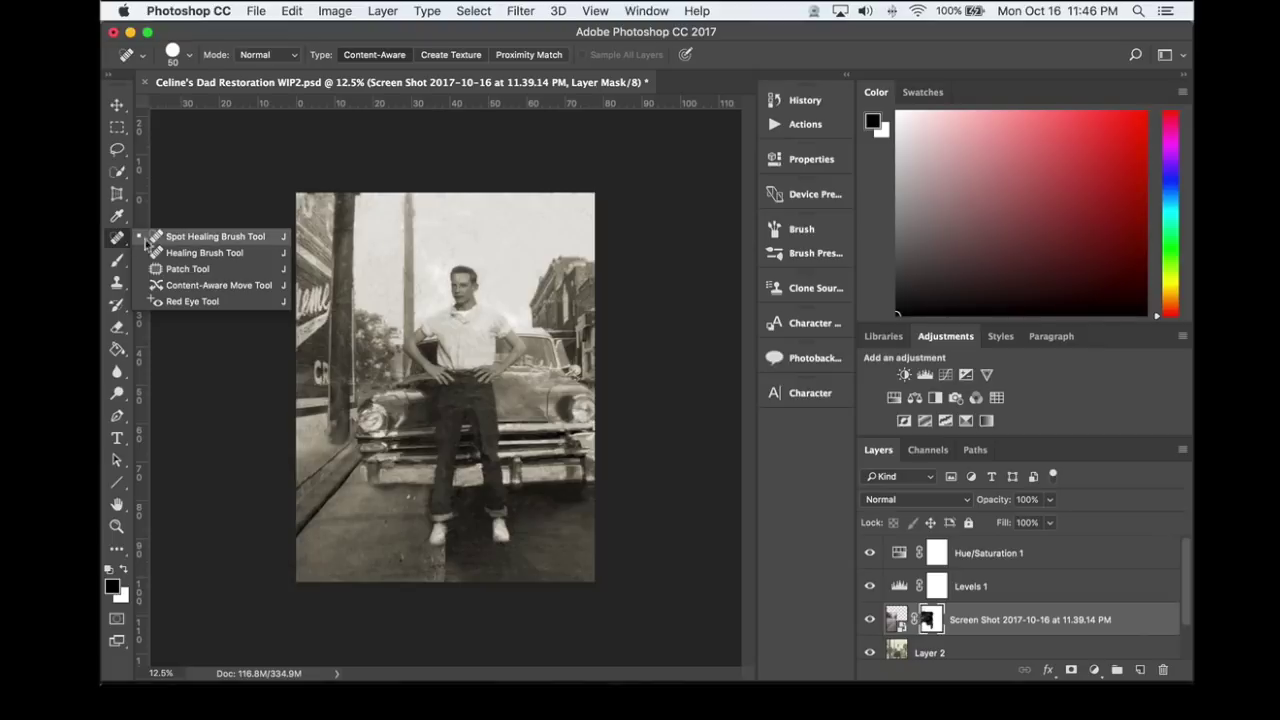
click(185, 269)
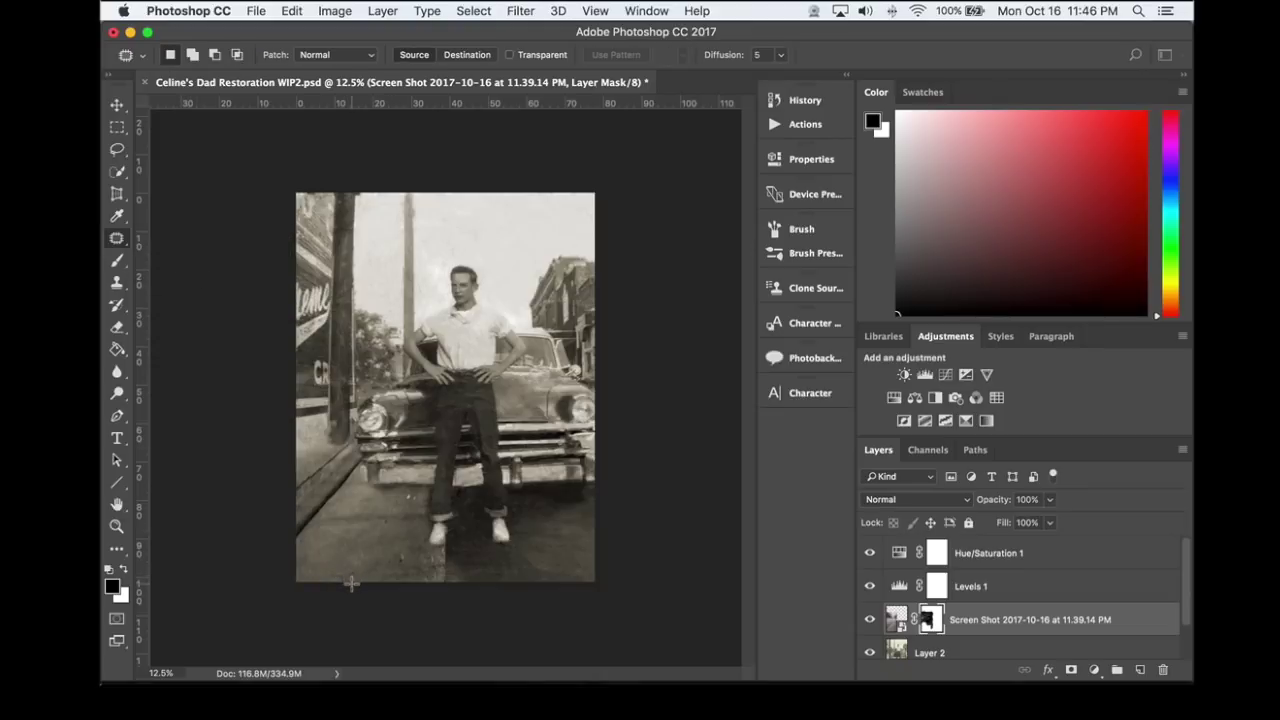
mouse_move(352, 579)
mouse_down()
mouse_move(297, 579)
mouse_move(295, 562)
mouse_move(312, 521)
mouse_move(355, 487)
mouse_up()
mouse_move(426, 505)
mouse_down()
mouse_move(426, 546)
mouse_move(447, 572)
mouse_move(345, 582)
mouse_up()
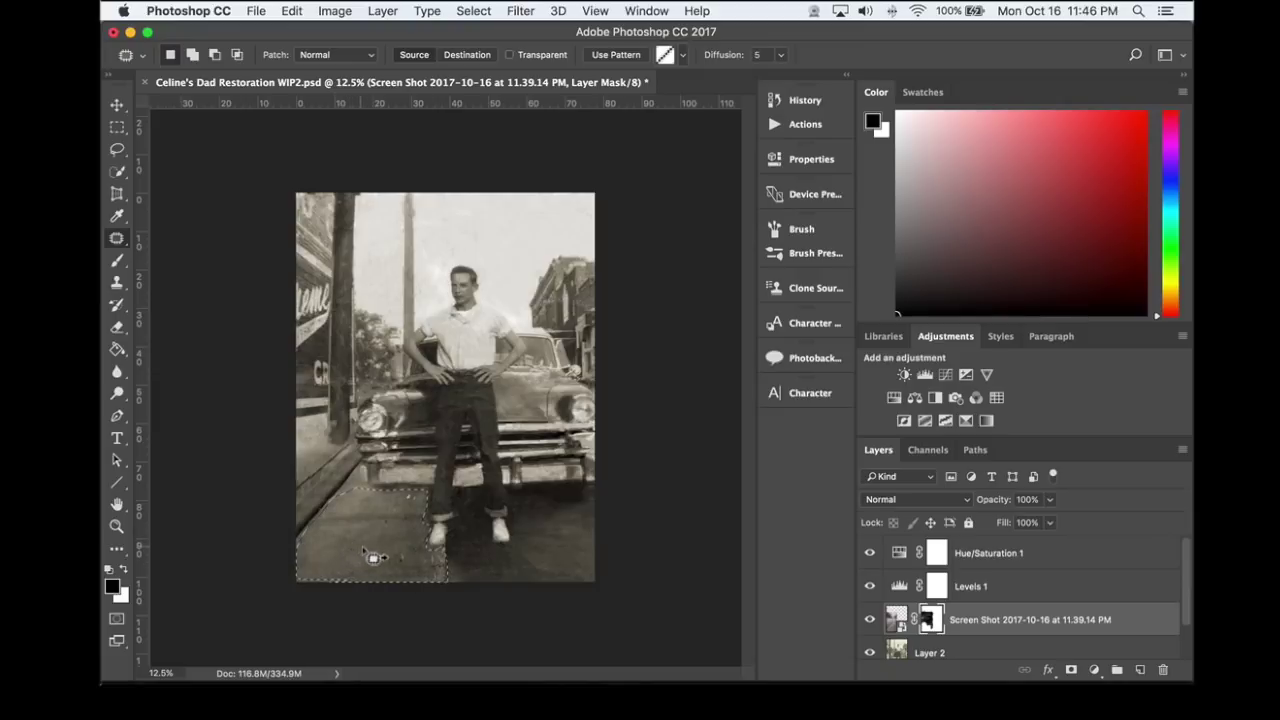
drag(376, 562, 506, 566)
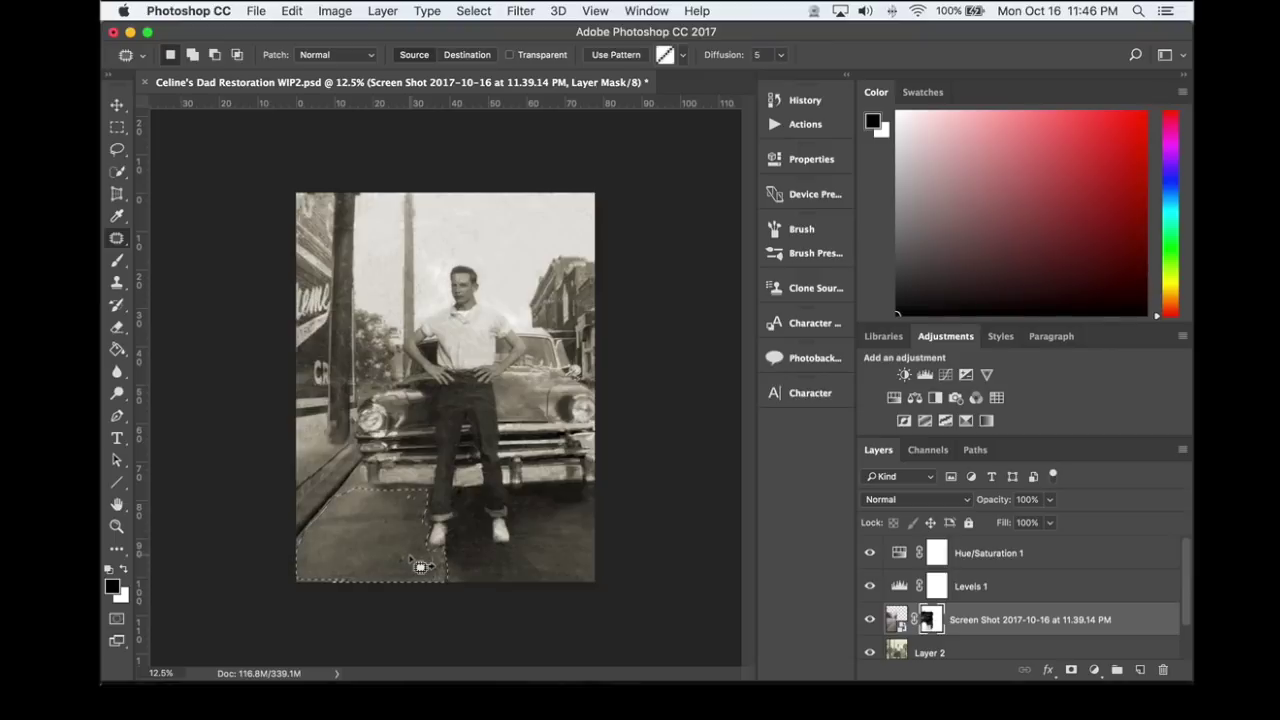
drag(423, 567, 576, 560)
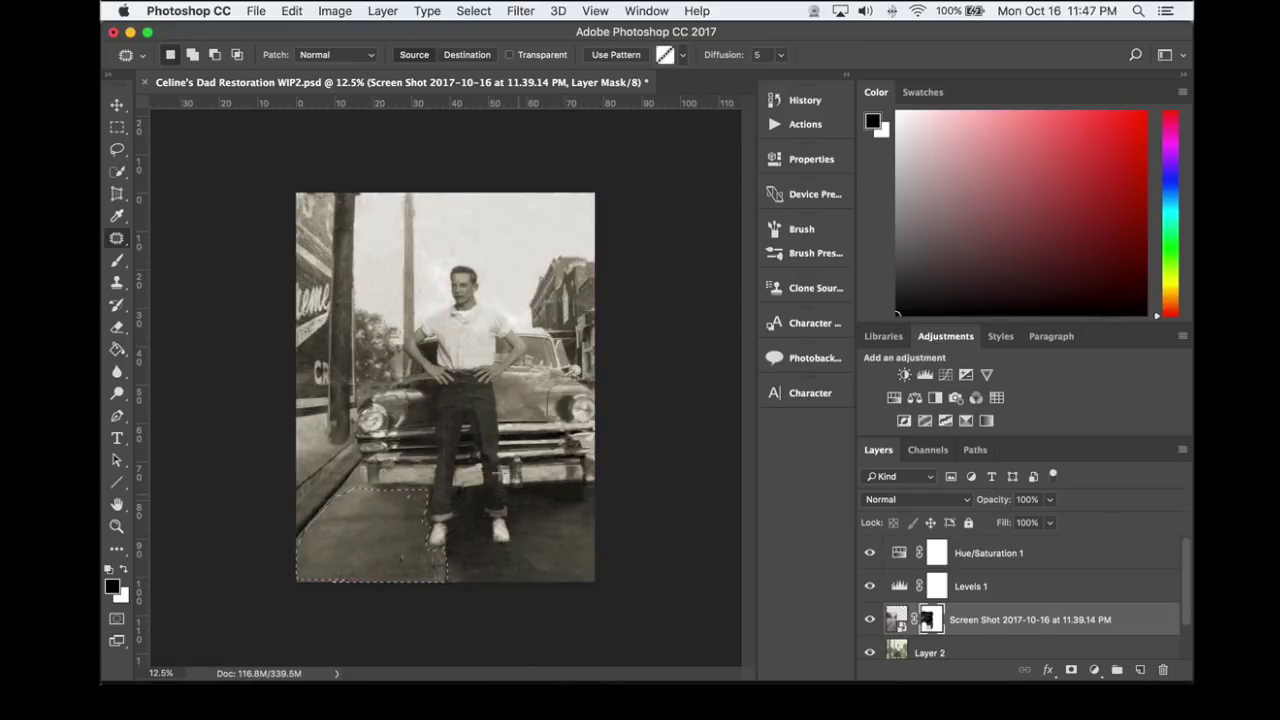
- Try to move the selected sidewalk area to the right foreground with the Content-Aware Move tool
click(117, 239)
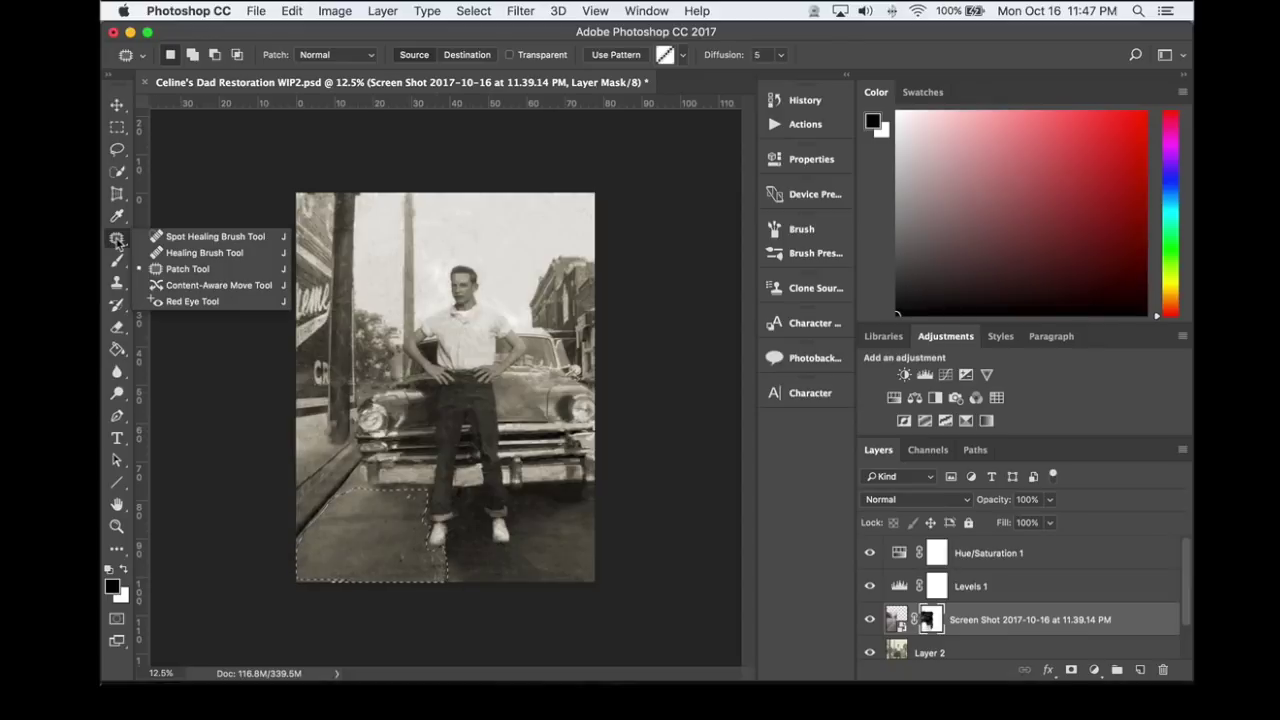
click(181, 288)
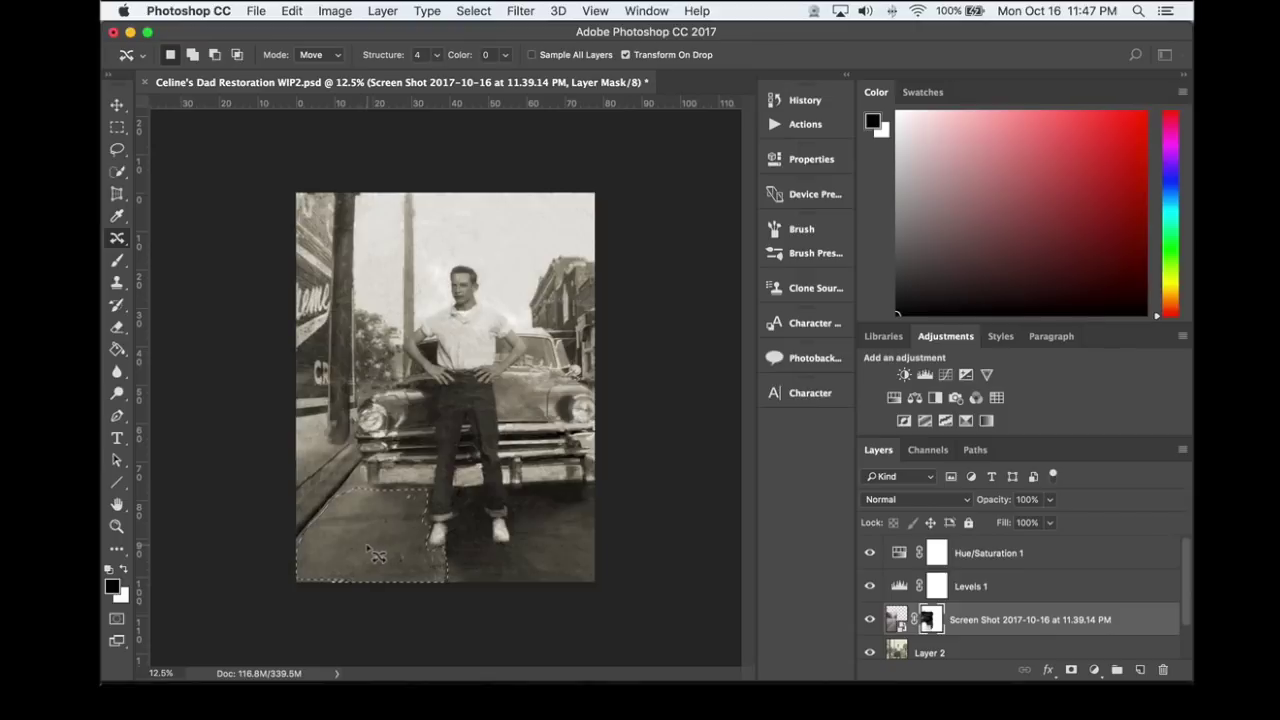
drag(376, 551, 542, 557)
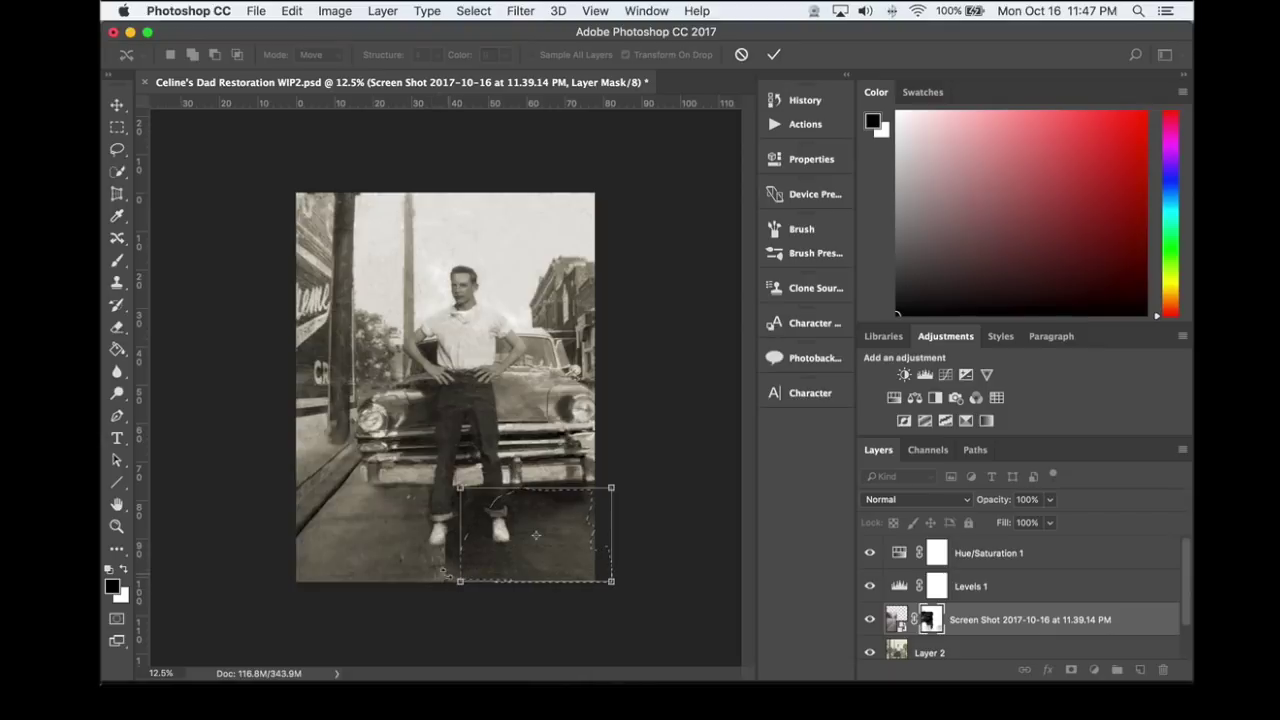
key(Return)
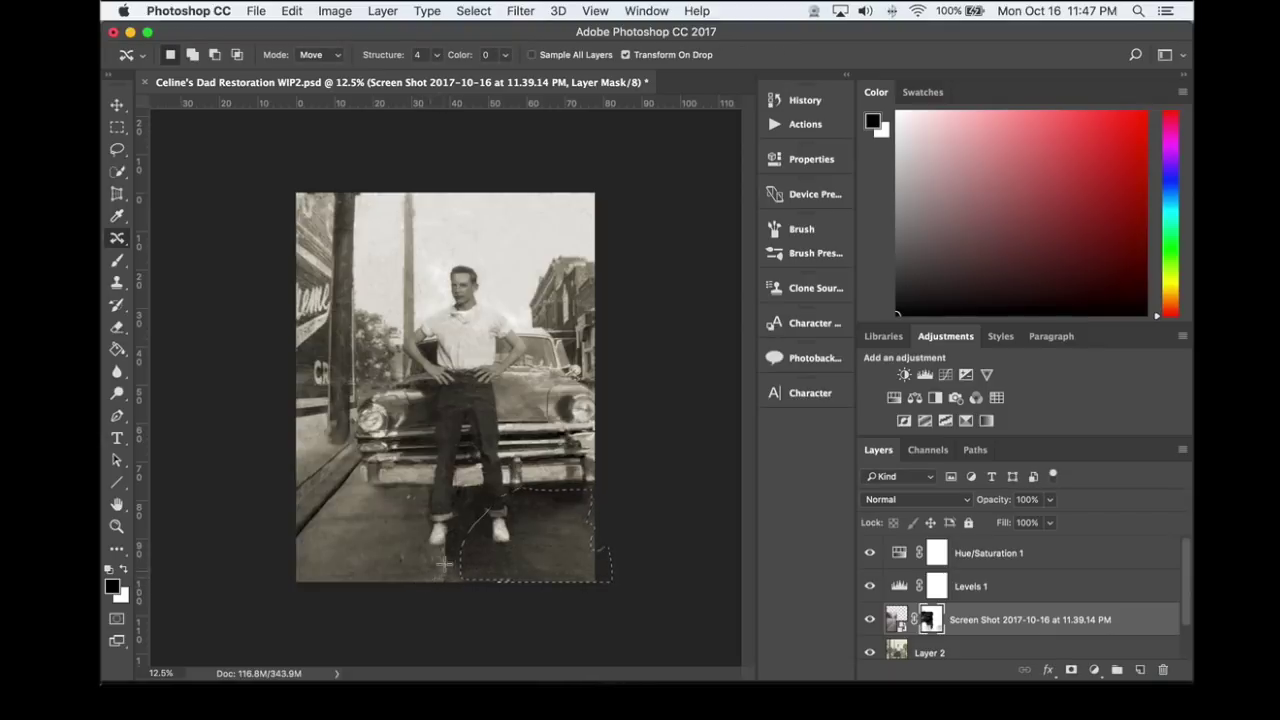
drag(545, 558, 436, 560)
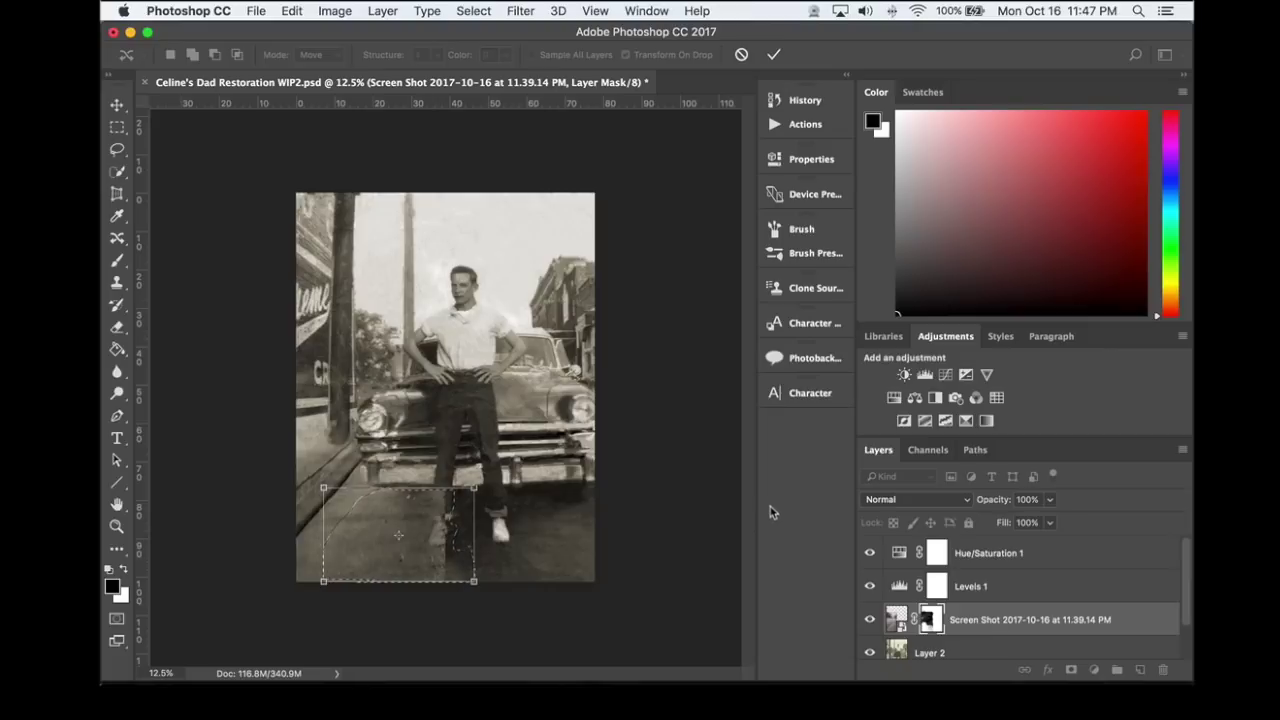
key(Return)
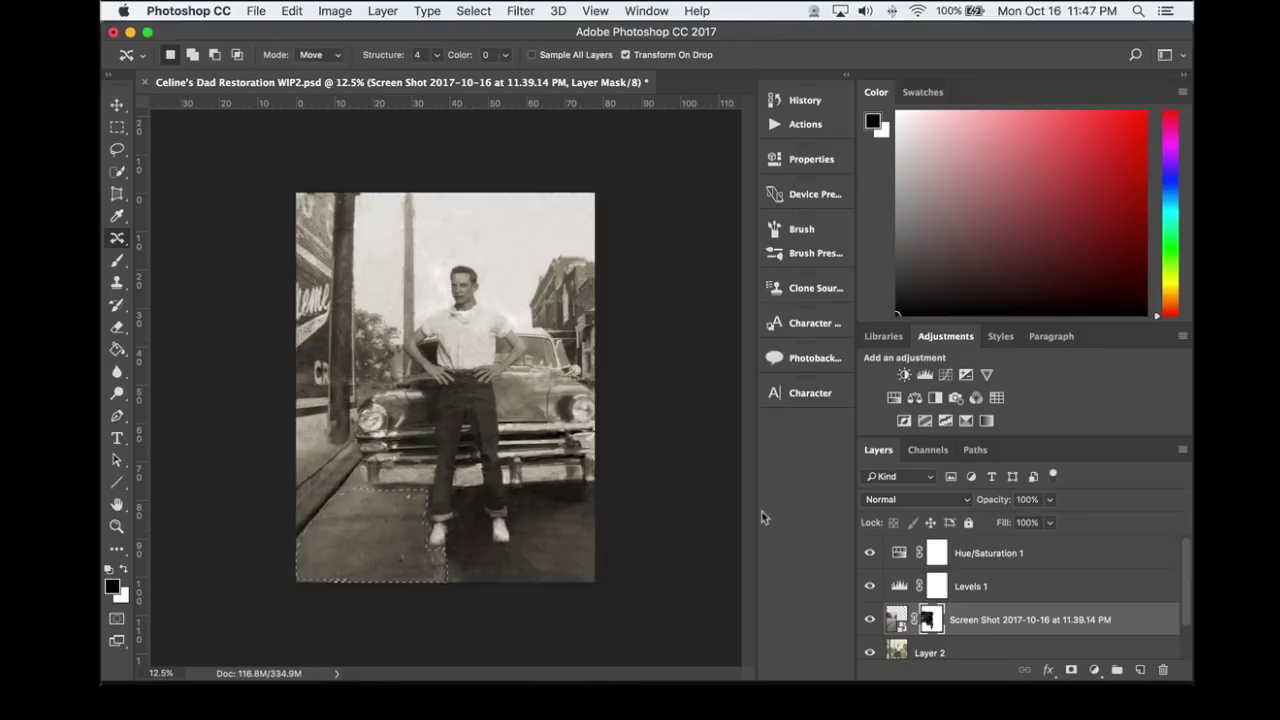
- Outline the sidewalk in the street layer's image, excluding the rough edge beside the man's foot, and copy it to a new layer
click(897, 619)
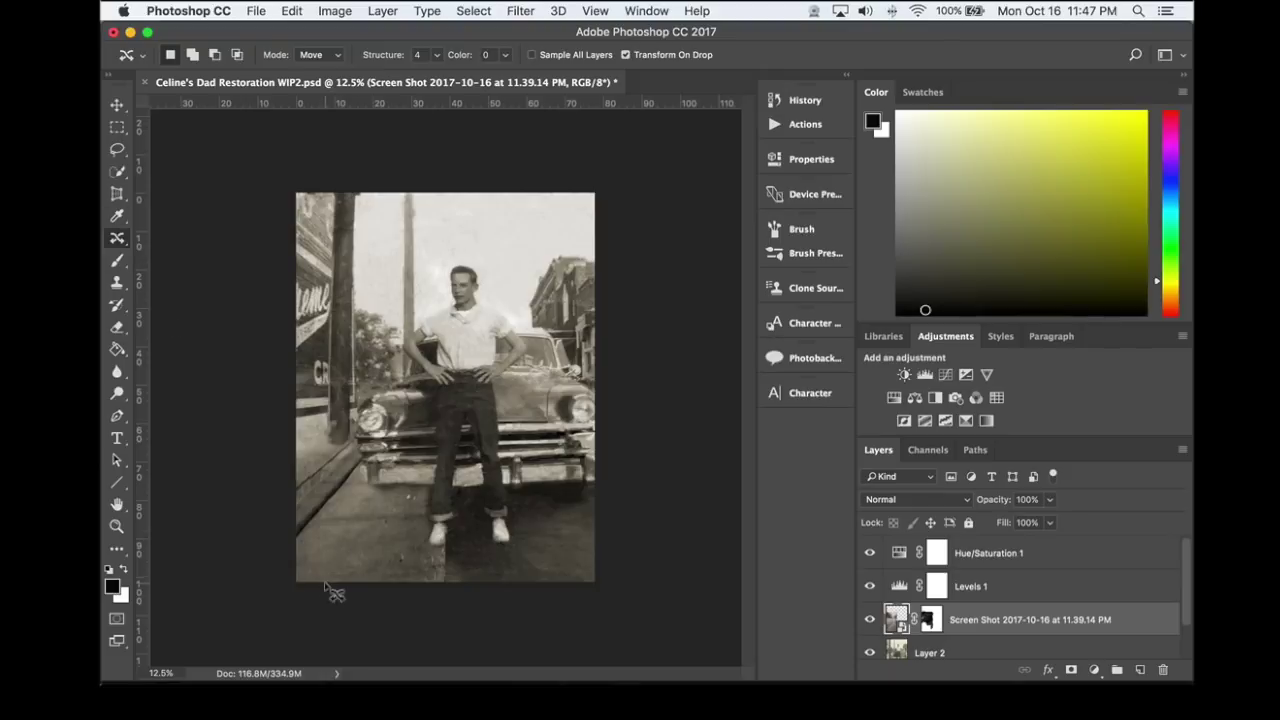
mouse_move(298, 536)
mouse_down()
mouse_move(350, 472)
mouse_move(415, 488)
mouse_move(430, 525)
mouse_move(425, 578)
mouse_move(309, 580)
mouse_move(298, 536)
mouse_up()
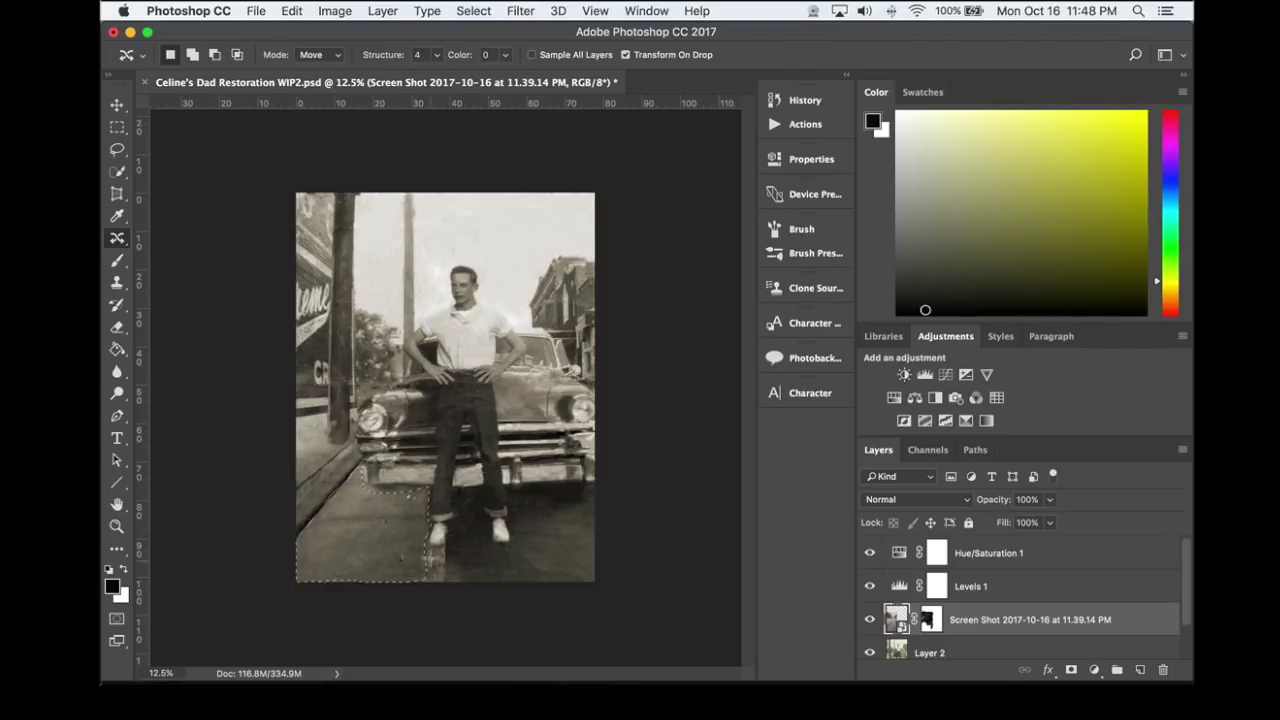
key(super+j)
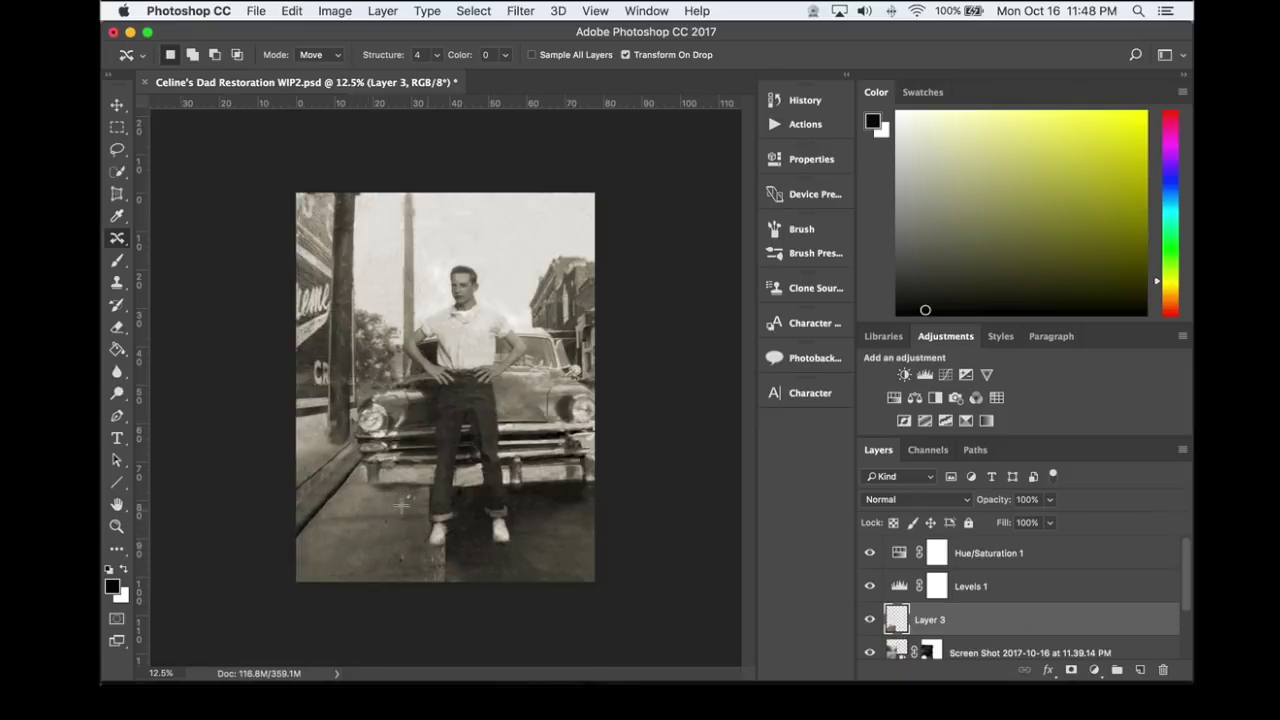
- Move the copied sidewalk to the right foreground, flip it horizontally and enlarge it to cover the ground beneath the car
key(v)
drag(340, 535, 477, 553)
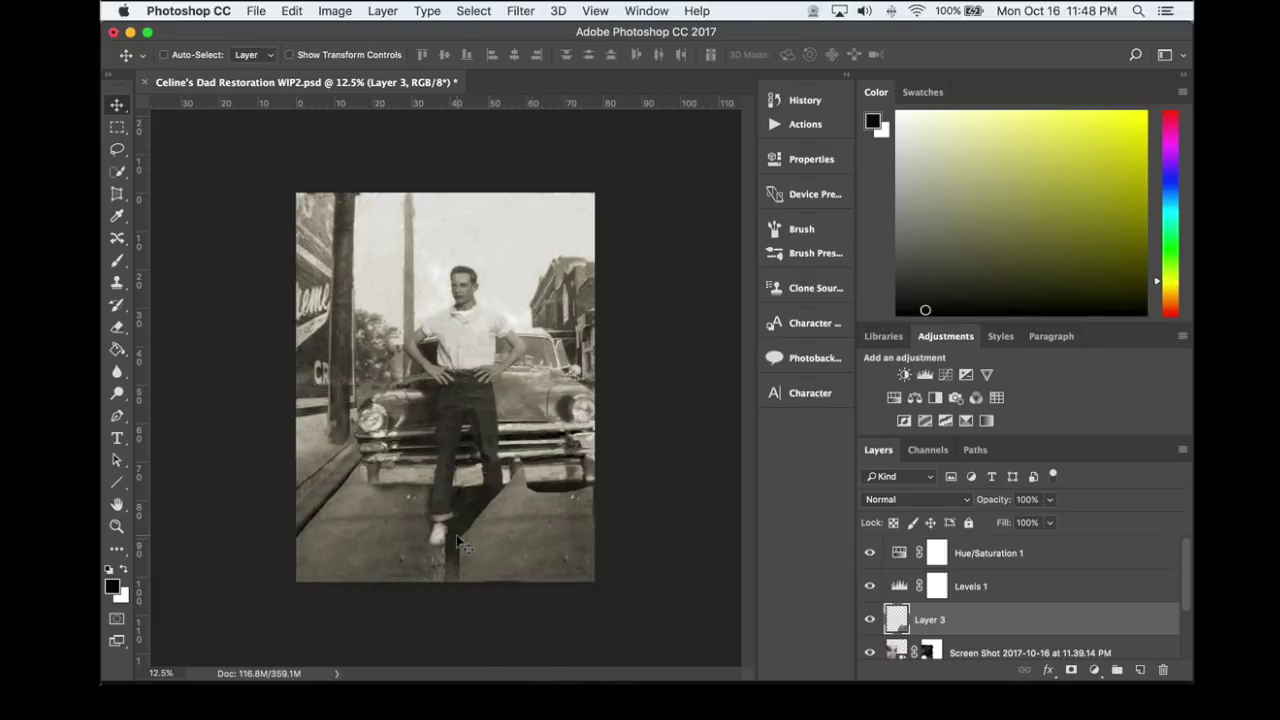
key(super+t)
drag(594, 525, 349, 525)
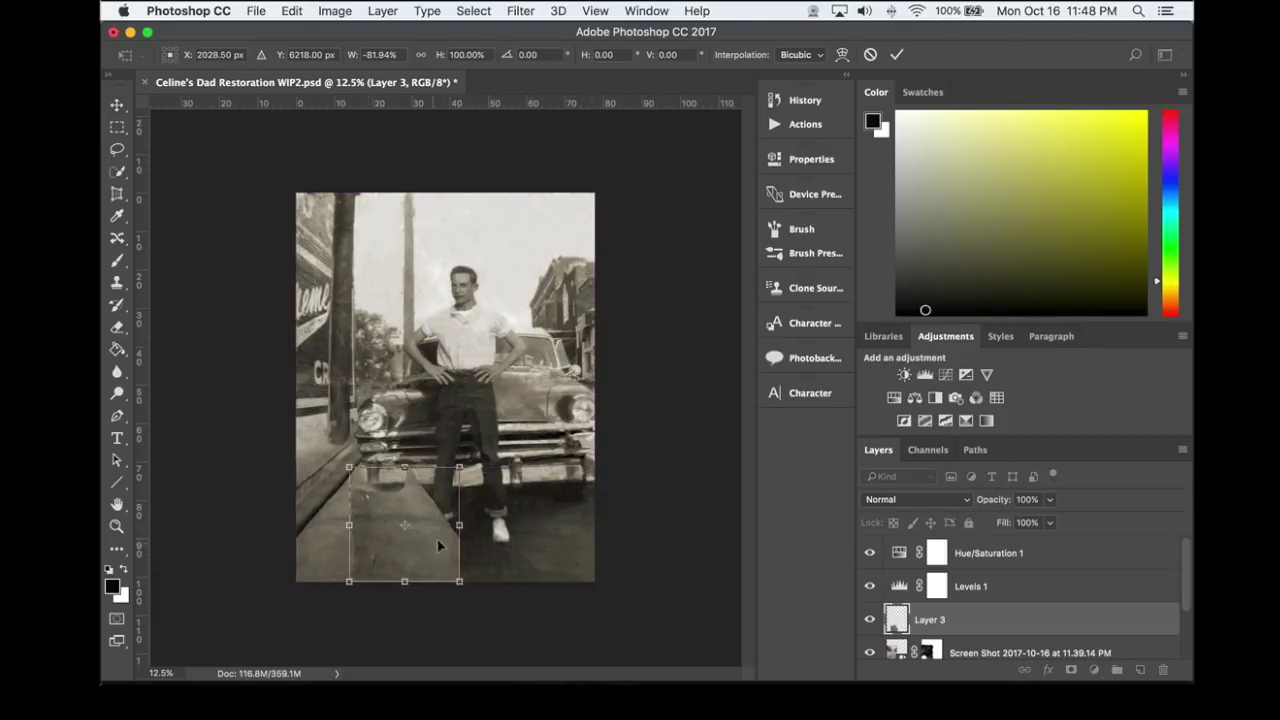
drag(438, 545, 573, 551)
drag(594, 473, 640, 449)
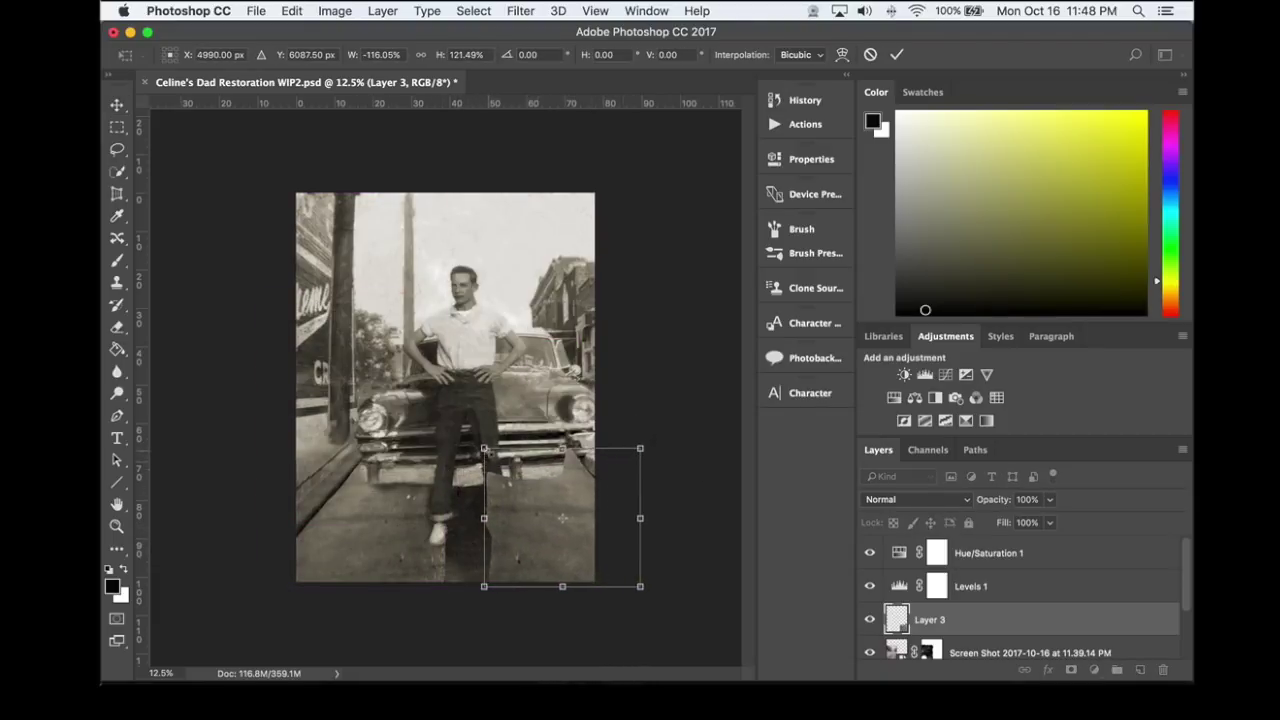
drag(484, 450, 432, 437)
key(Return)
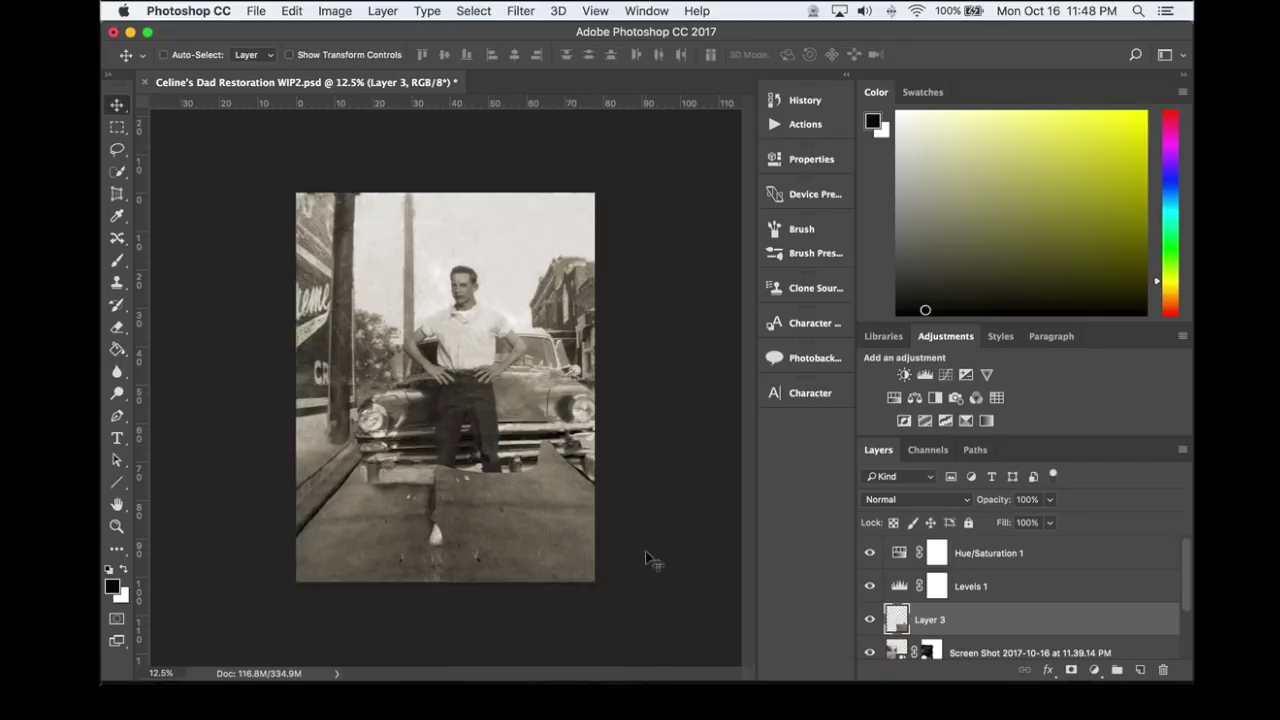
- Add a layer mask to the sidewalk copy and paint it black over the car bumper and the man's legs and shoes
click(1071, 669)
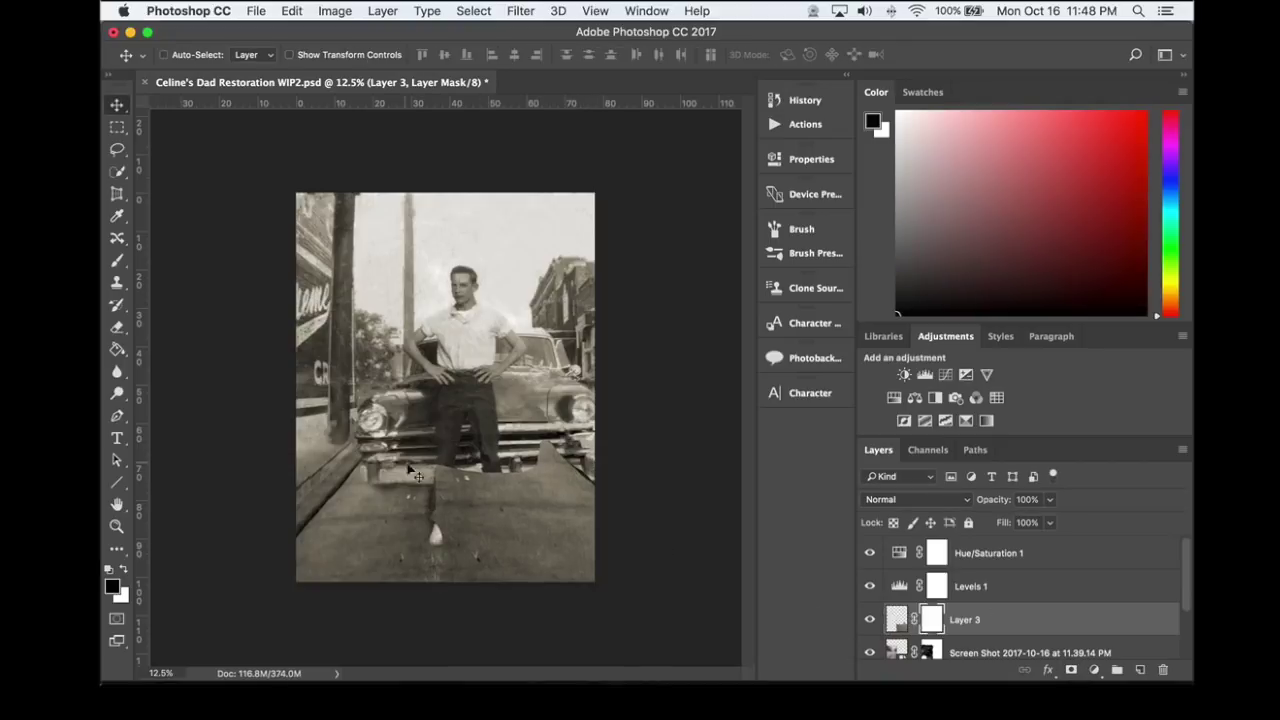
key(b)
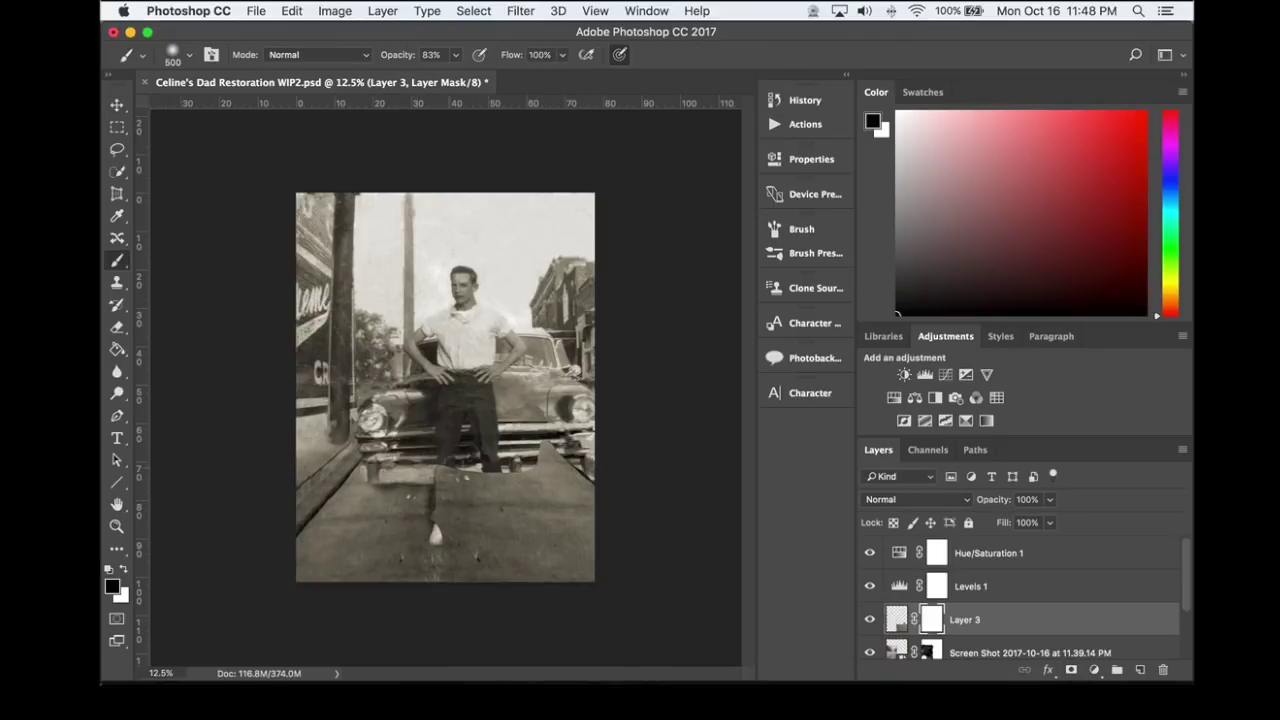
mouse_move(476, 458)
mouse_down()
mouse_move(437, 473)
mouse_move(557, 458)
mouse_move(589, 470)
mouse_move(452, 478)
mouse_up()
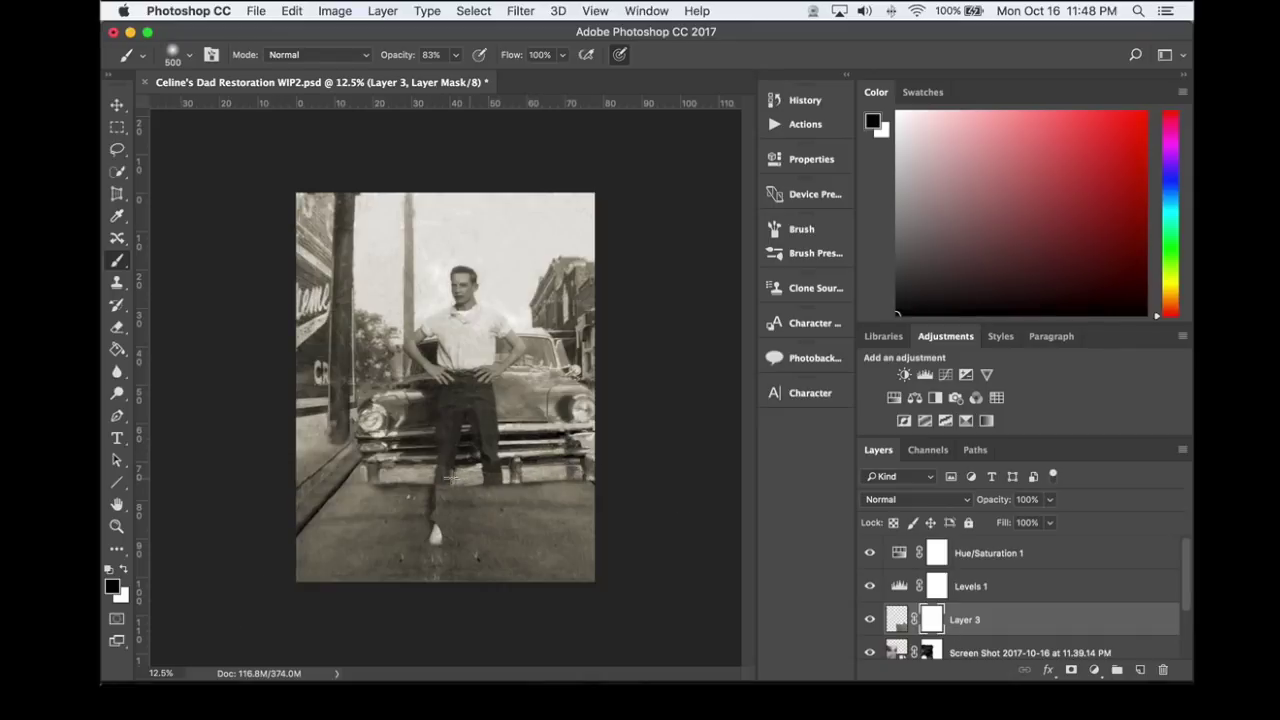
mouse_move(597, 475)
mouse_down()
mouse_move(490, 472)
mouse_move(500, 534)
mouse_up()
drag(441, 492, 440, 522)
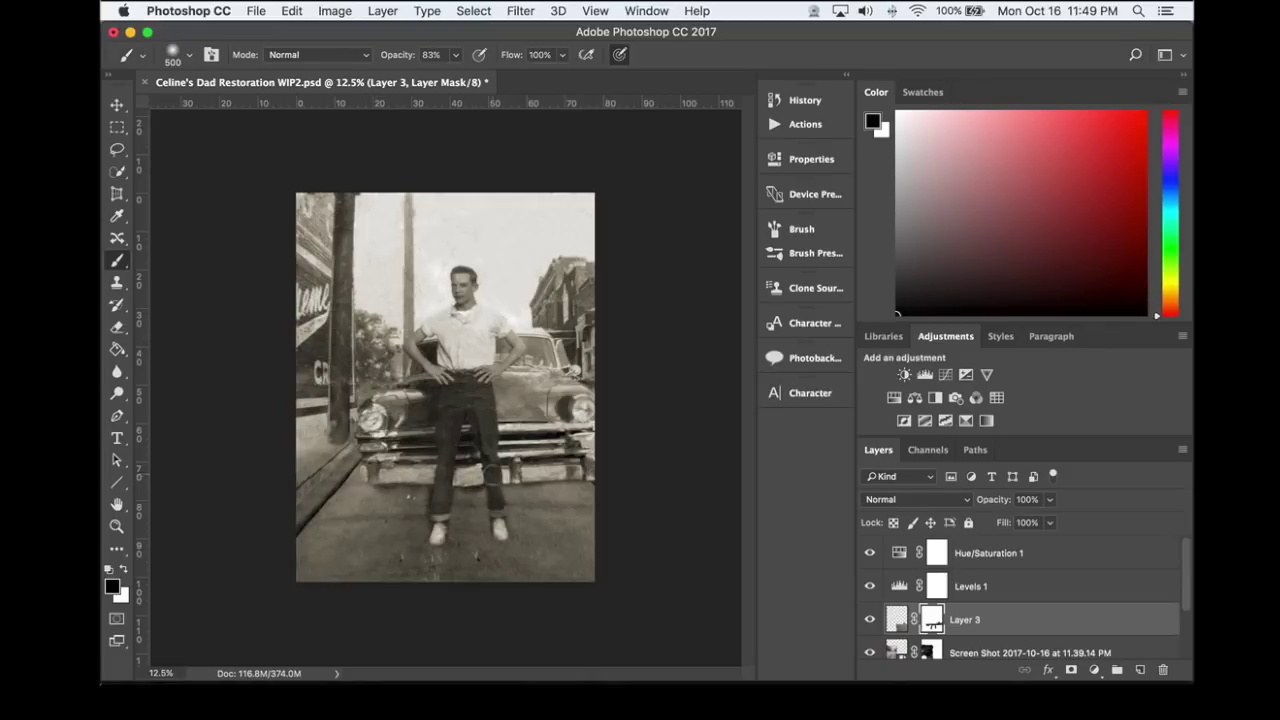
- Partially mask the sidewalk copy under the car with a 20% opacity brush, and set the brush opacity to 50%
key(2)
mouse_move(478, 505)
mouse_down()
mouse_move(461, 496)
mouse_move(577, 495)
mouse_move(556, 500)
mouse_up()
key(5)
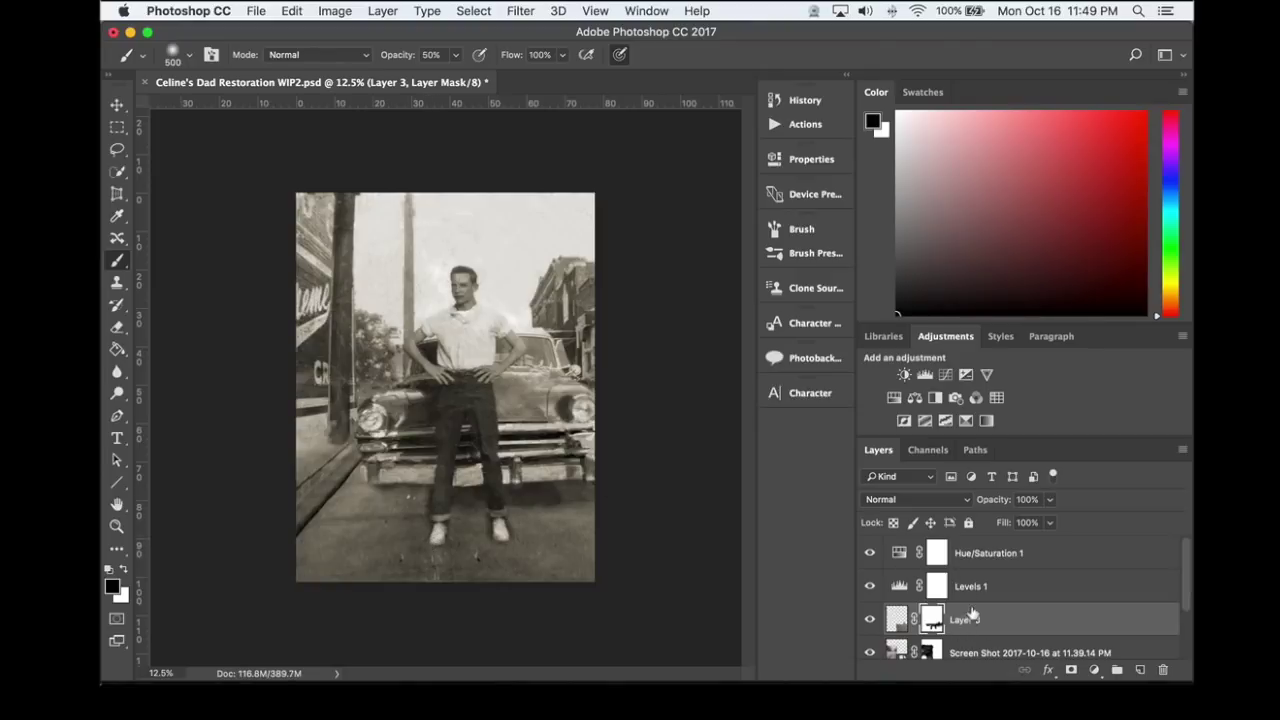
- Merge the sidewalk copy with the street screenshot layer and add a layer mask to the merged layer
scroll(1120, 575, down, 2)
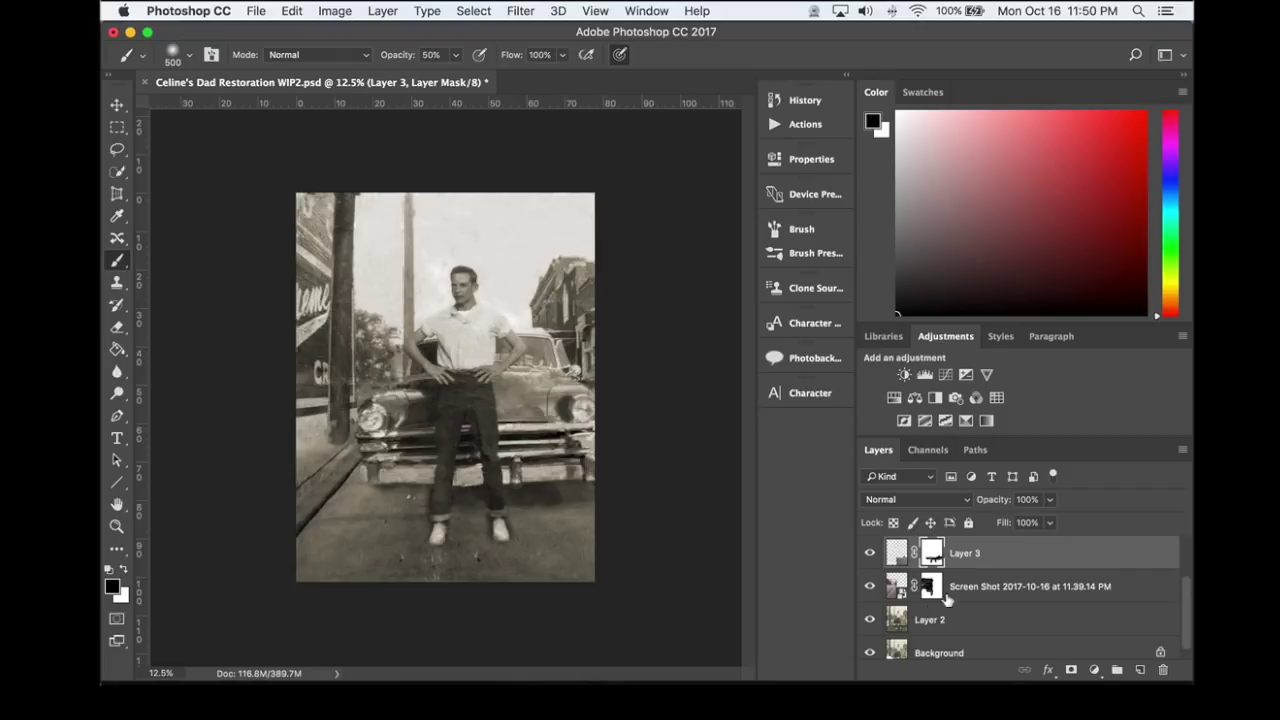
click(977, 587)
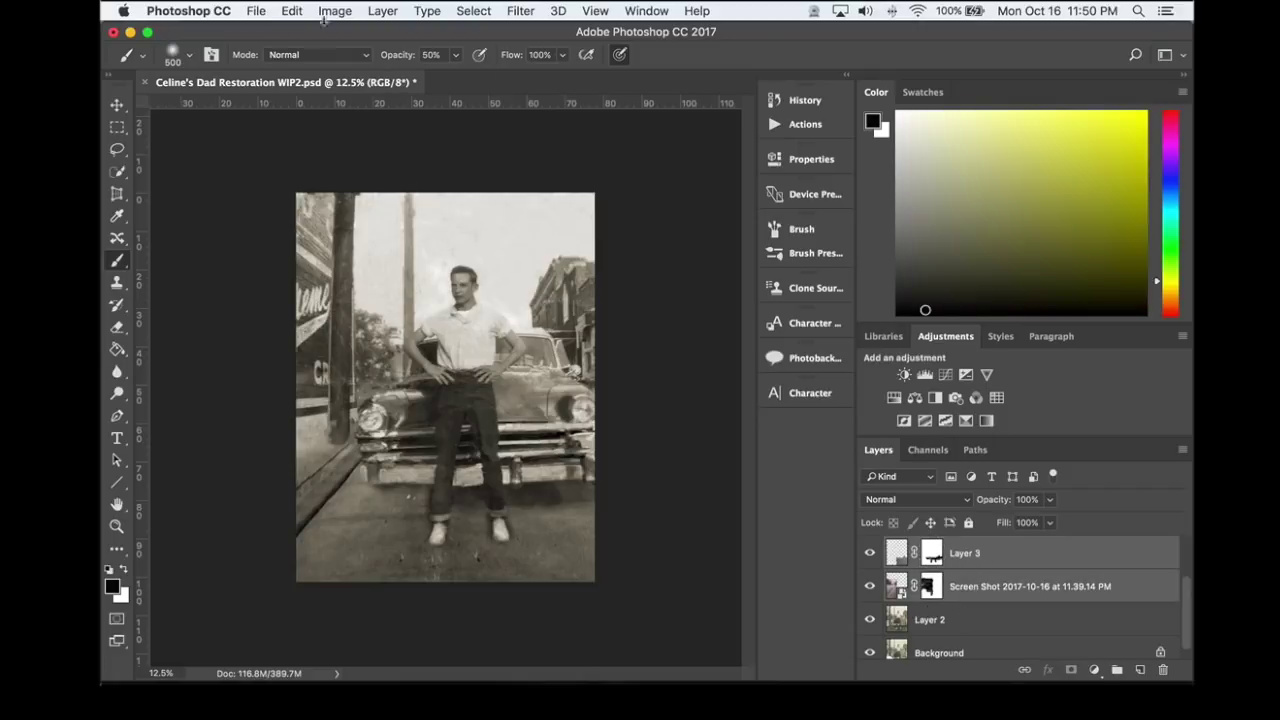
click(382, 11)
click(417, 641)
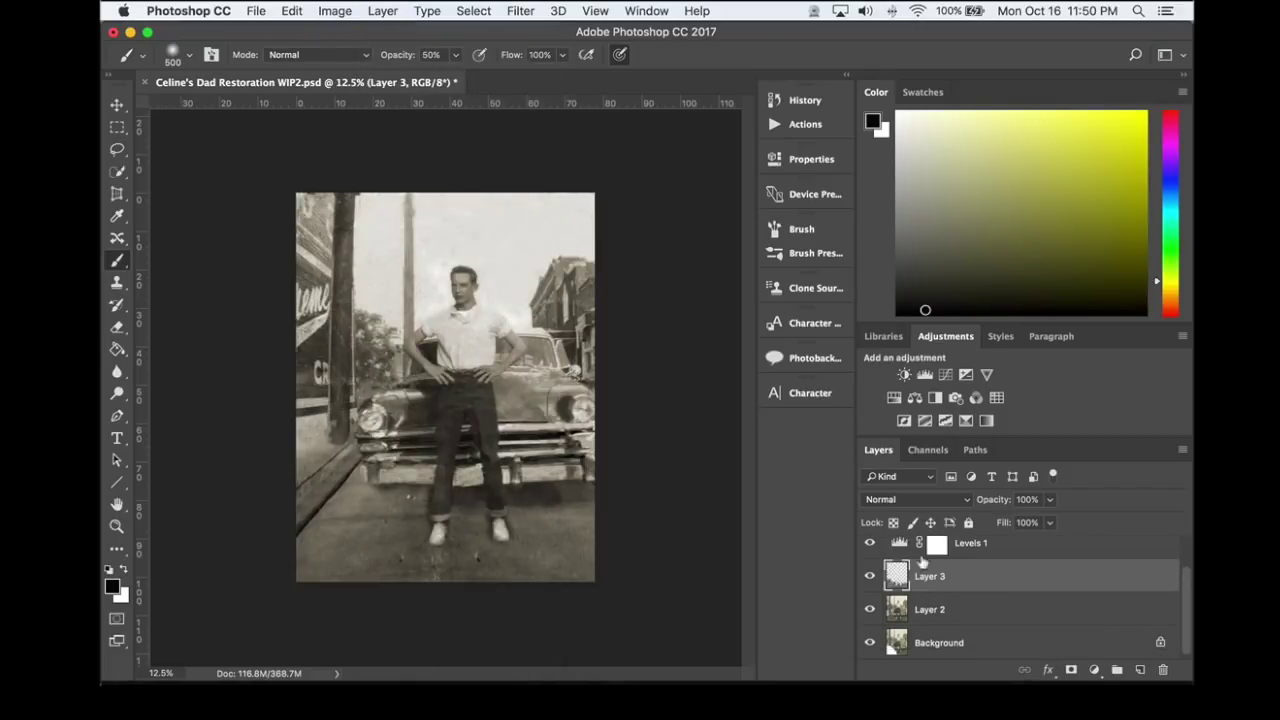
click(1071, 669)
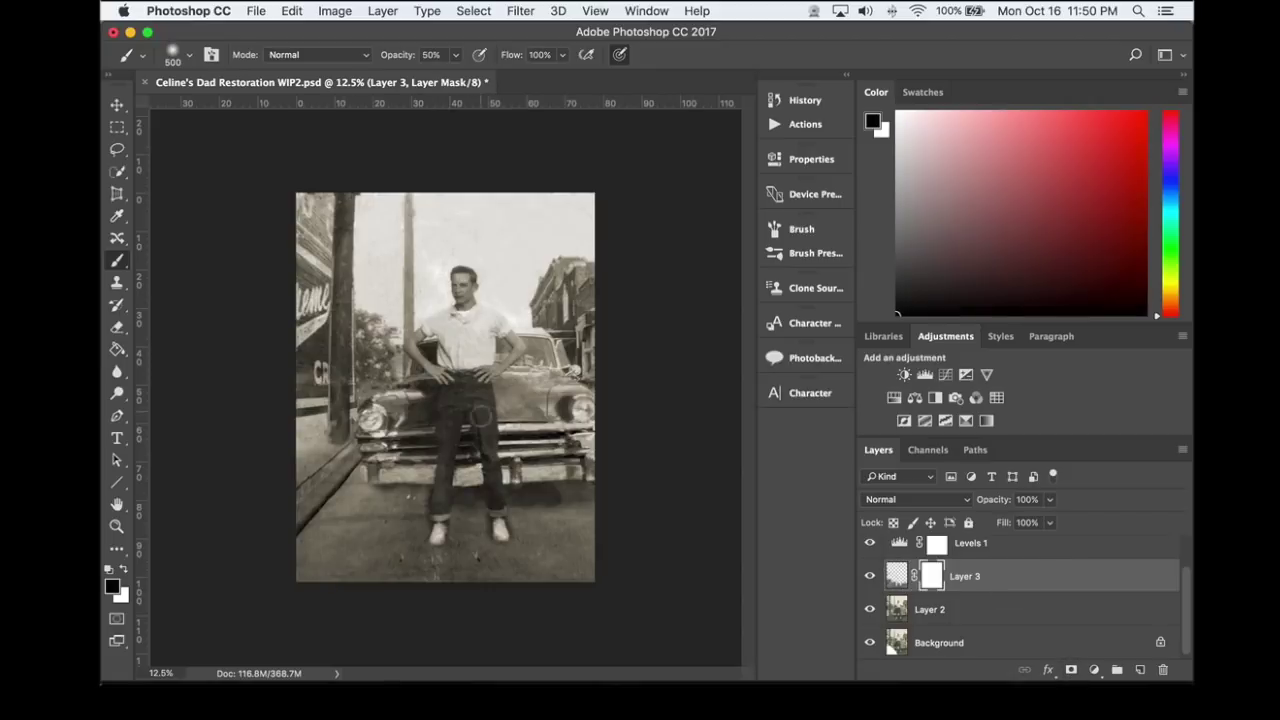
- Preview the photo without the merged street layer by lowering its opacity to 0%, and restore it to 100%
click(1049, 499)
drag(1052, 522, 968, 502)
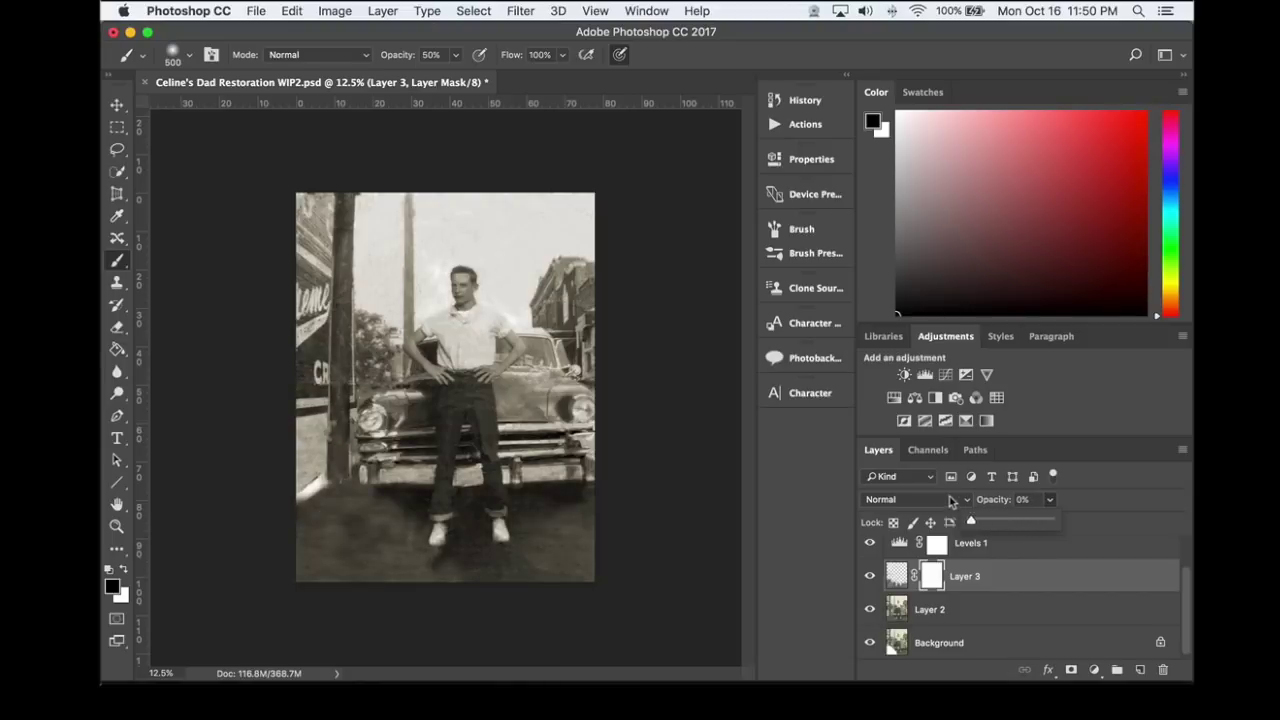
key(Escape)
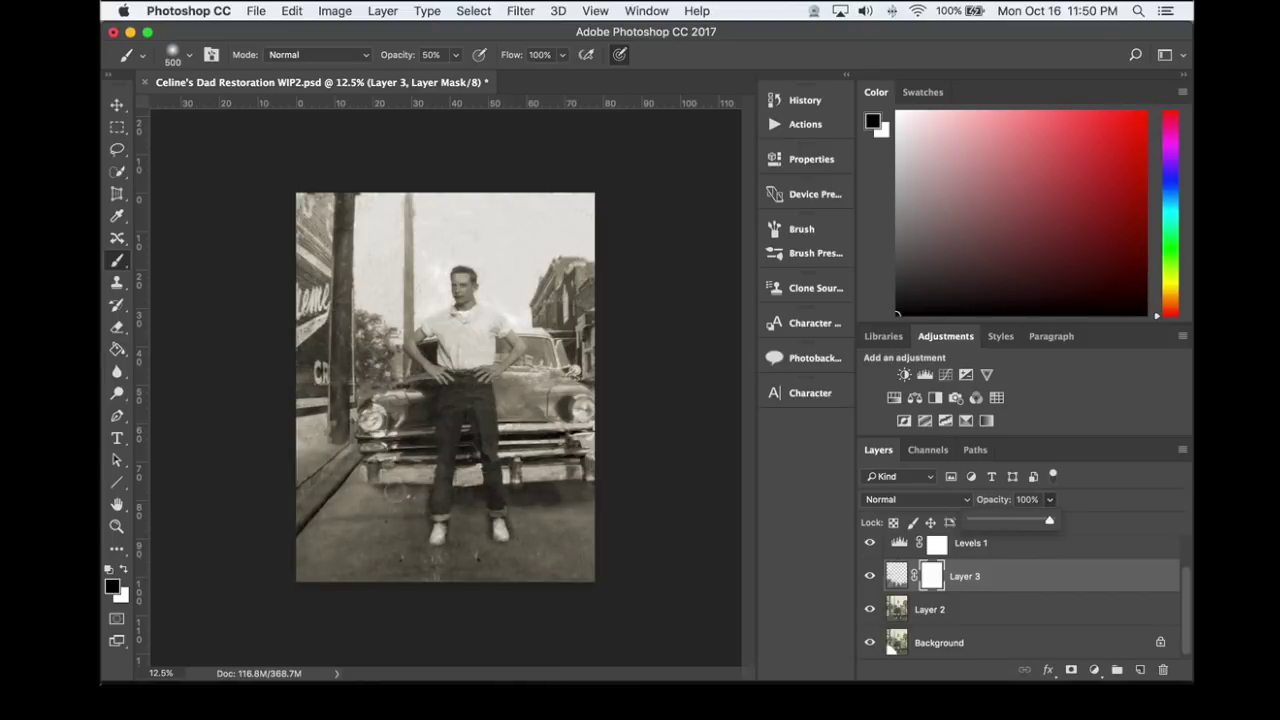
- Paint the merged layer's mask at 50% and 20% brush opacity to bring back the shadow under the car and darken the foreground
drag(392, 492, 455, 490)
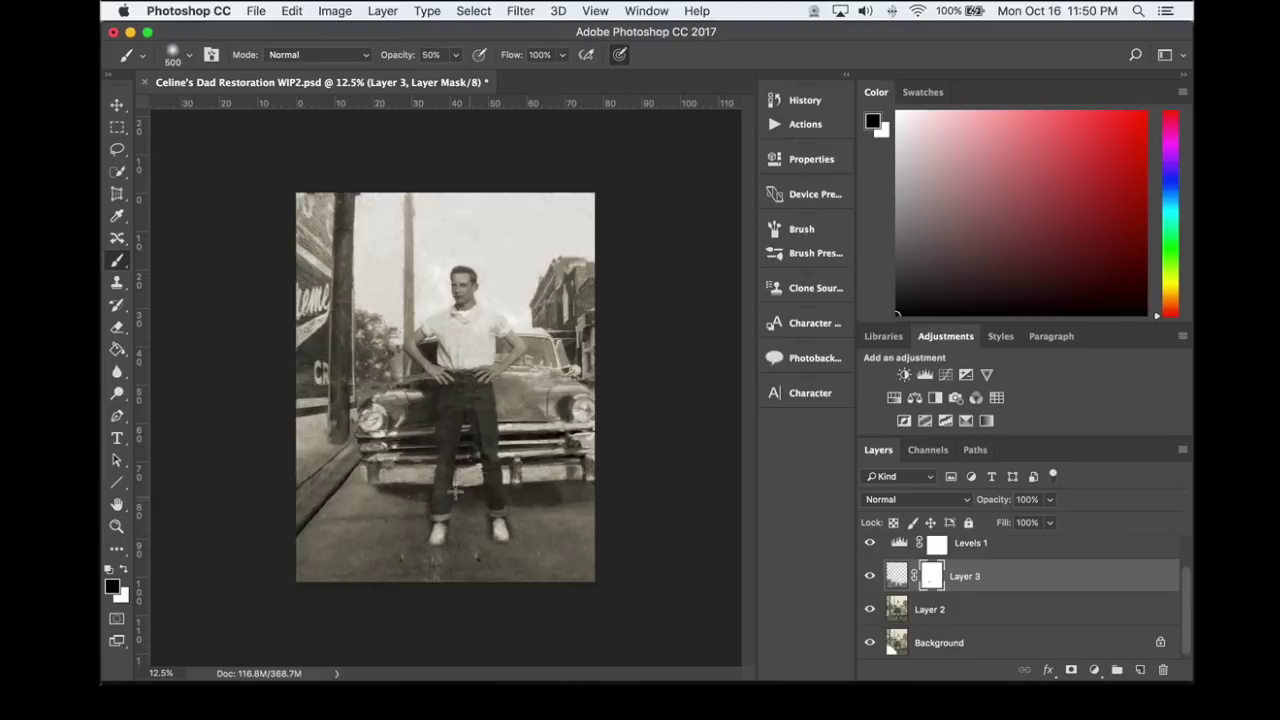
key(2)
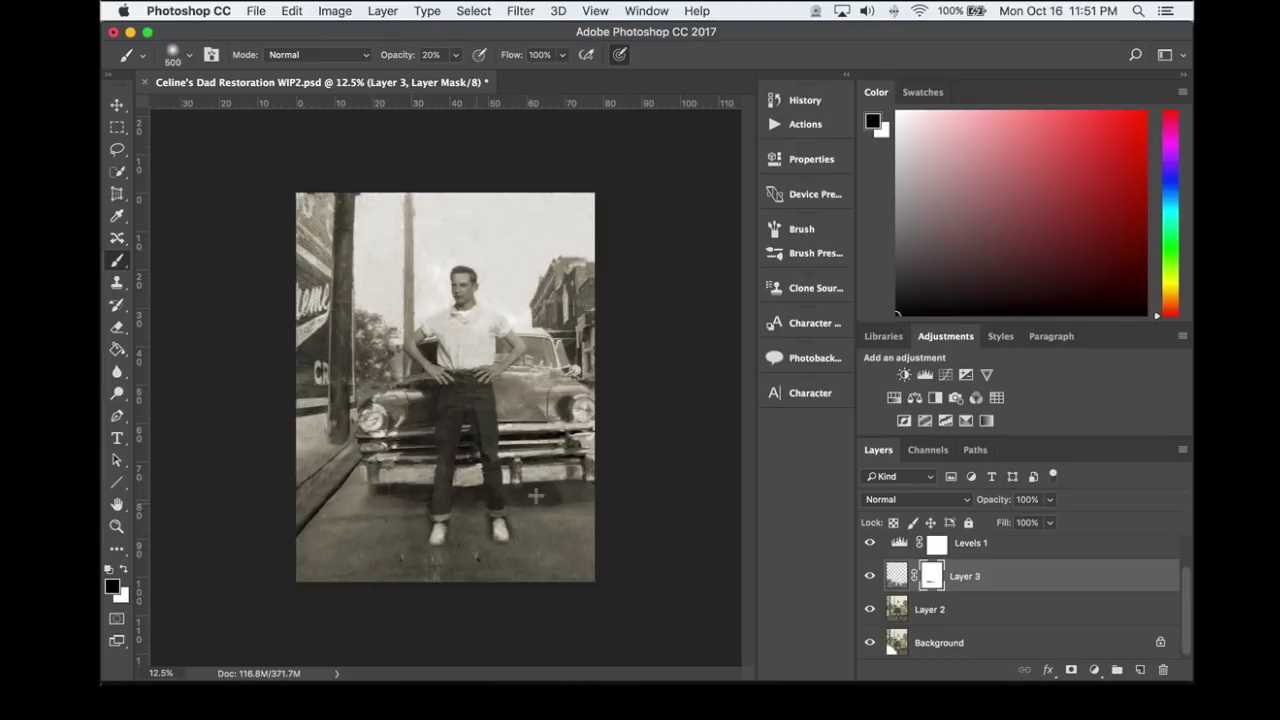
drag(592, 487, 382, 492)
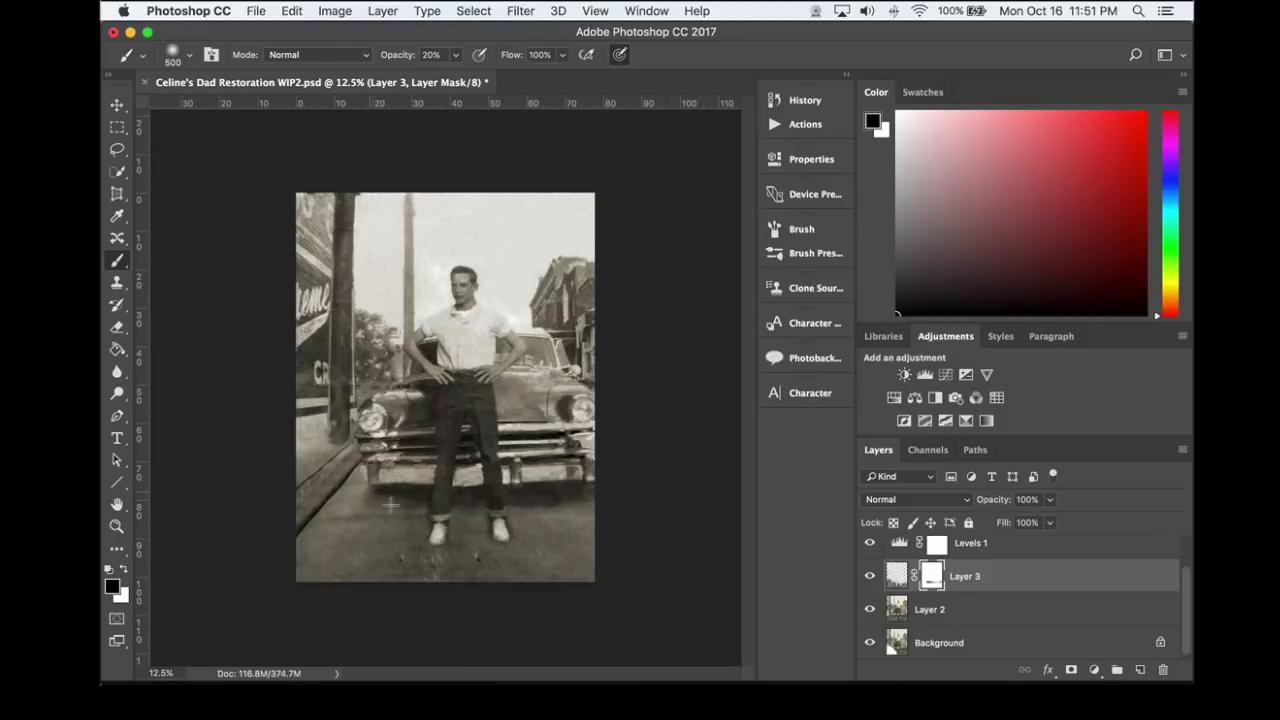
click(343, 425)
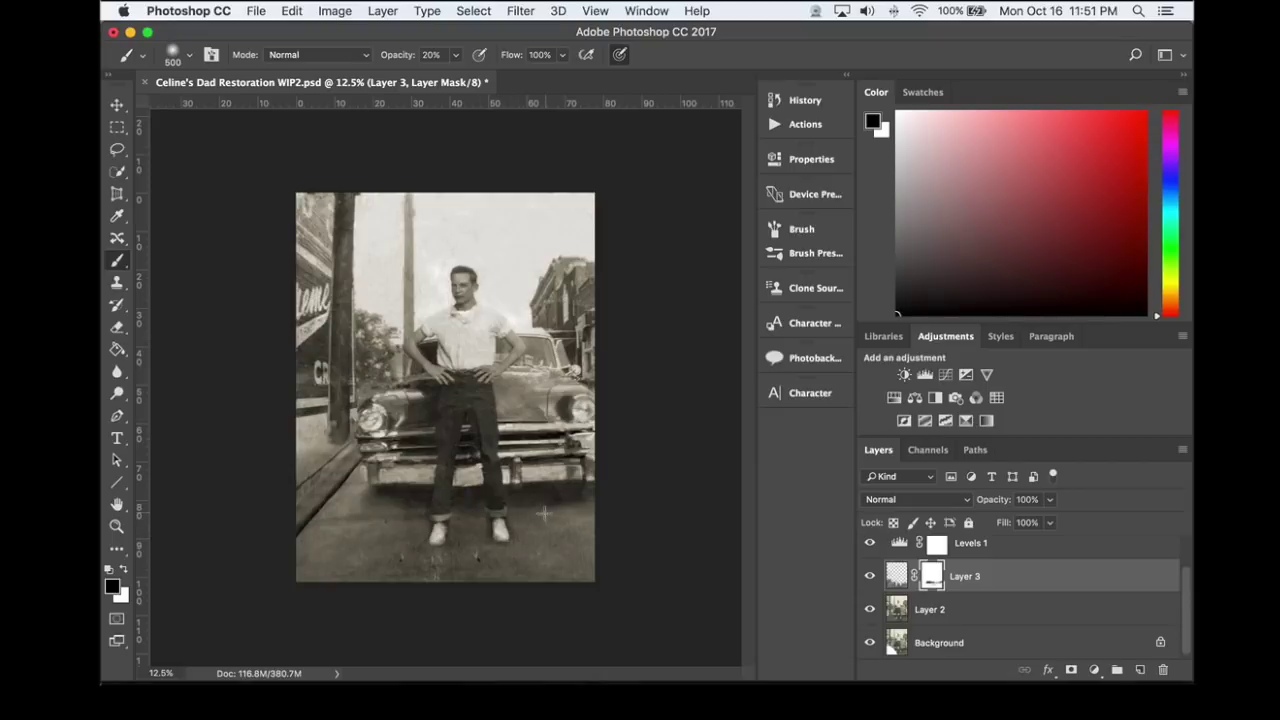
key(super+minus)
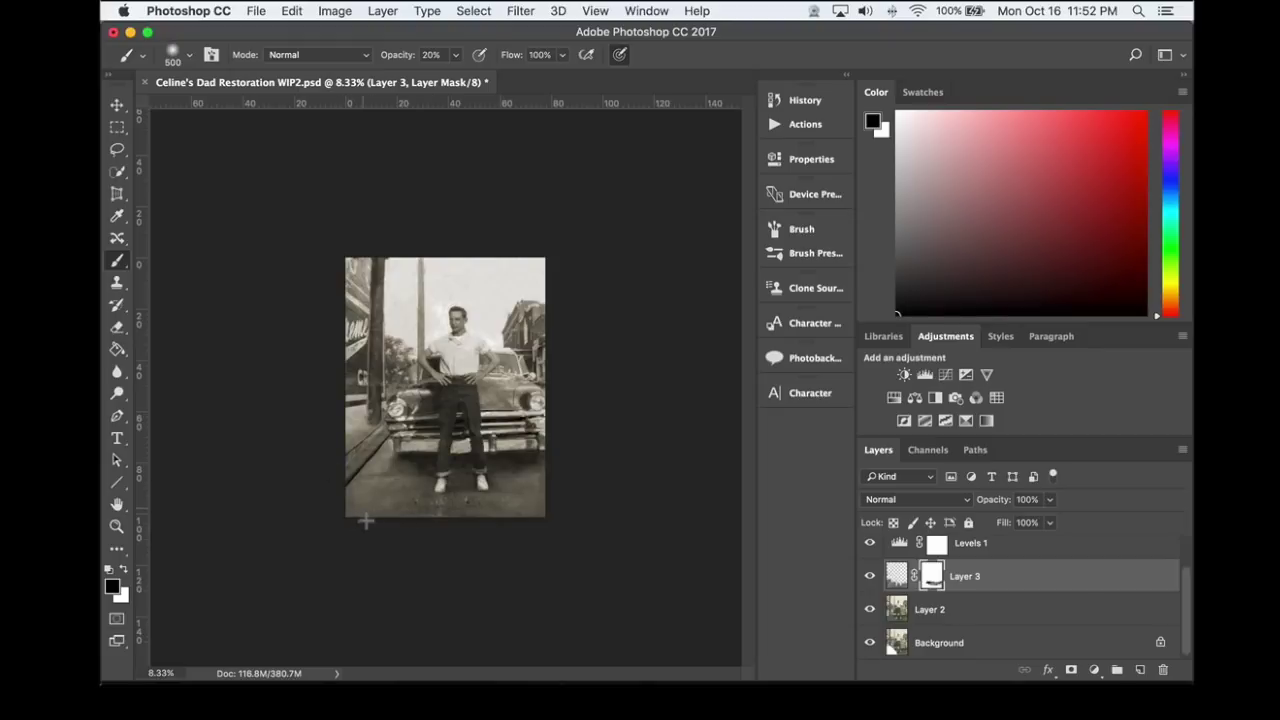
drag(558, 466, 344, 503)
drag(637, 434, 565, 497)
- Toggle the merged street layer's visibility to compare the foreground with and without the added sidewalk
click(869, 576)
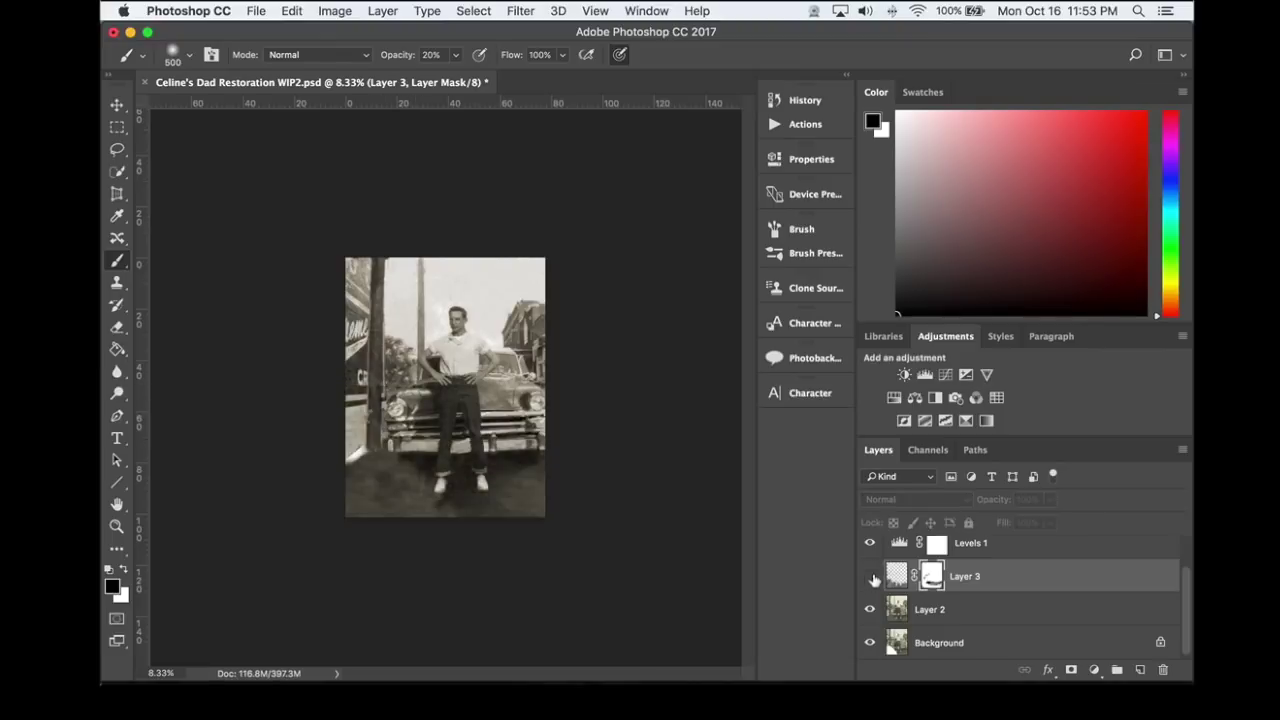
click(869, 576)
click(869, 576)
click(869, 576)
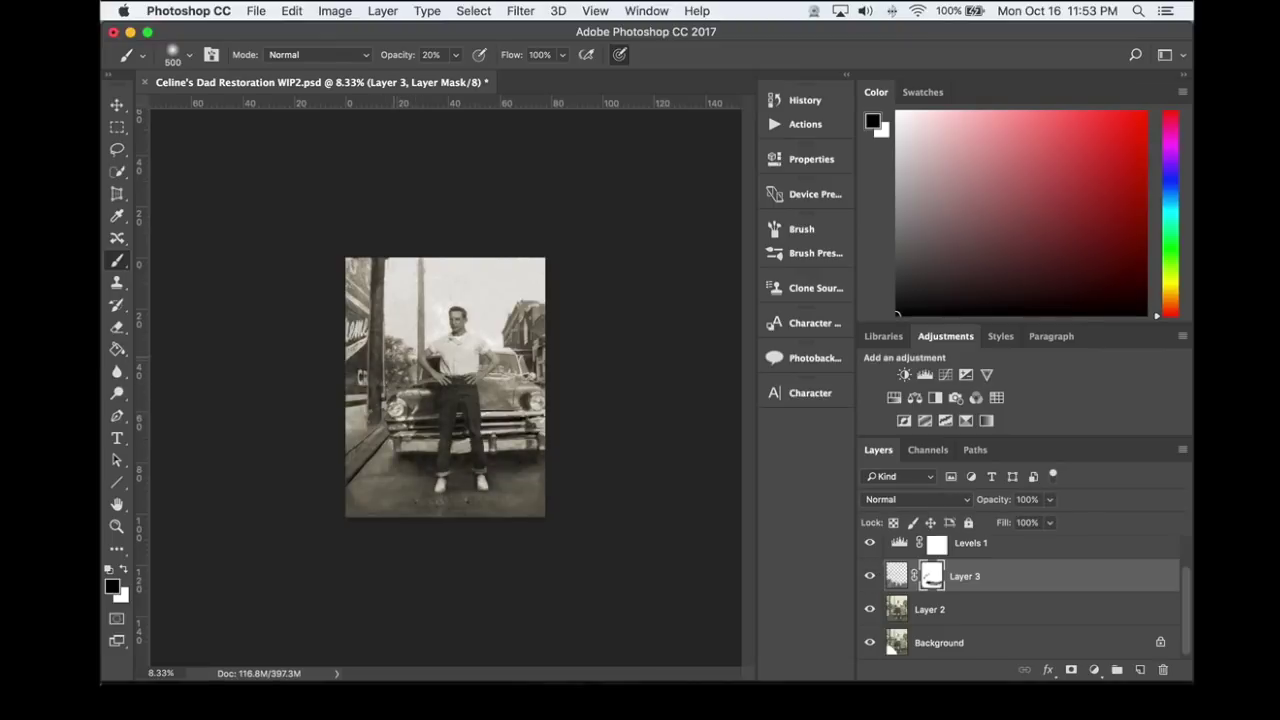
click(394, 362)
click(869, 576)
click(869, 576)
click(869, 576)
click(869, 576)
click(872, 588)
click(872, 588)
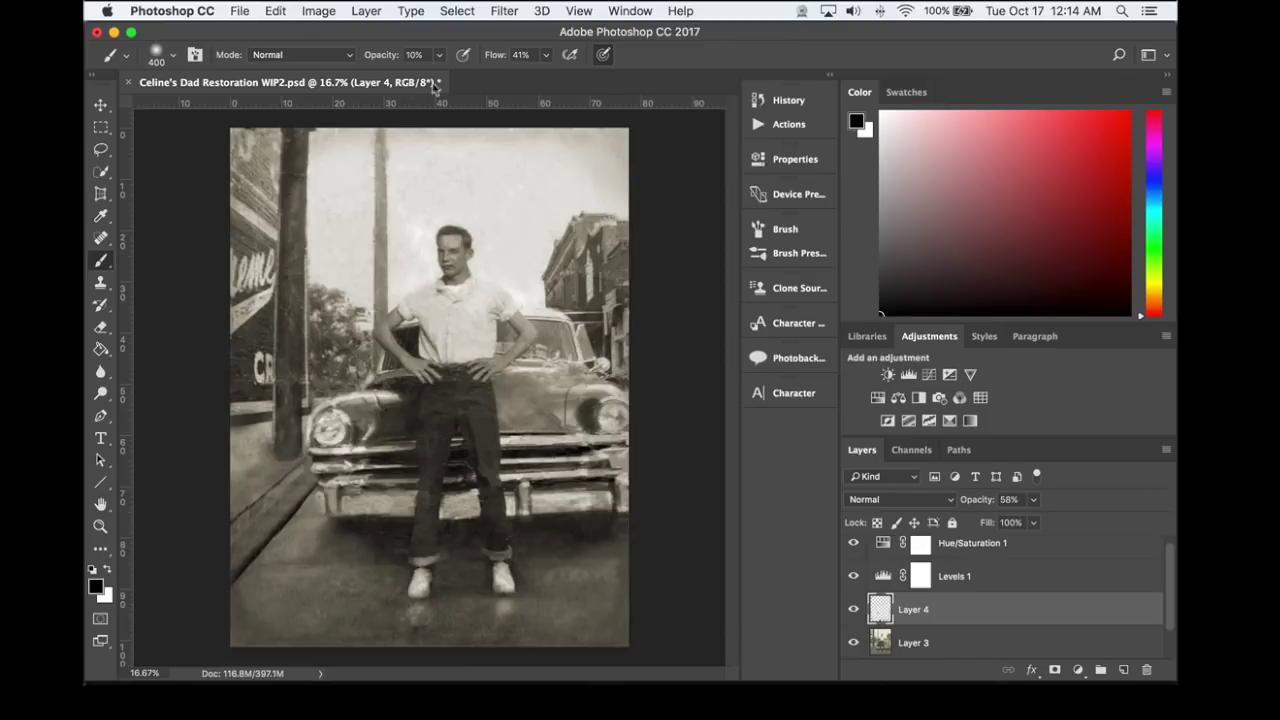
- Set the brush flow to 18%
key(super+1)
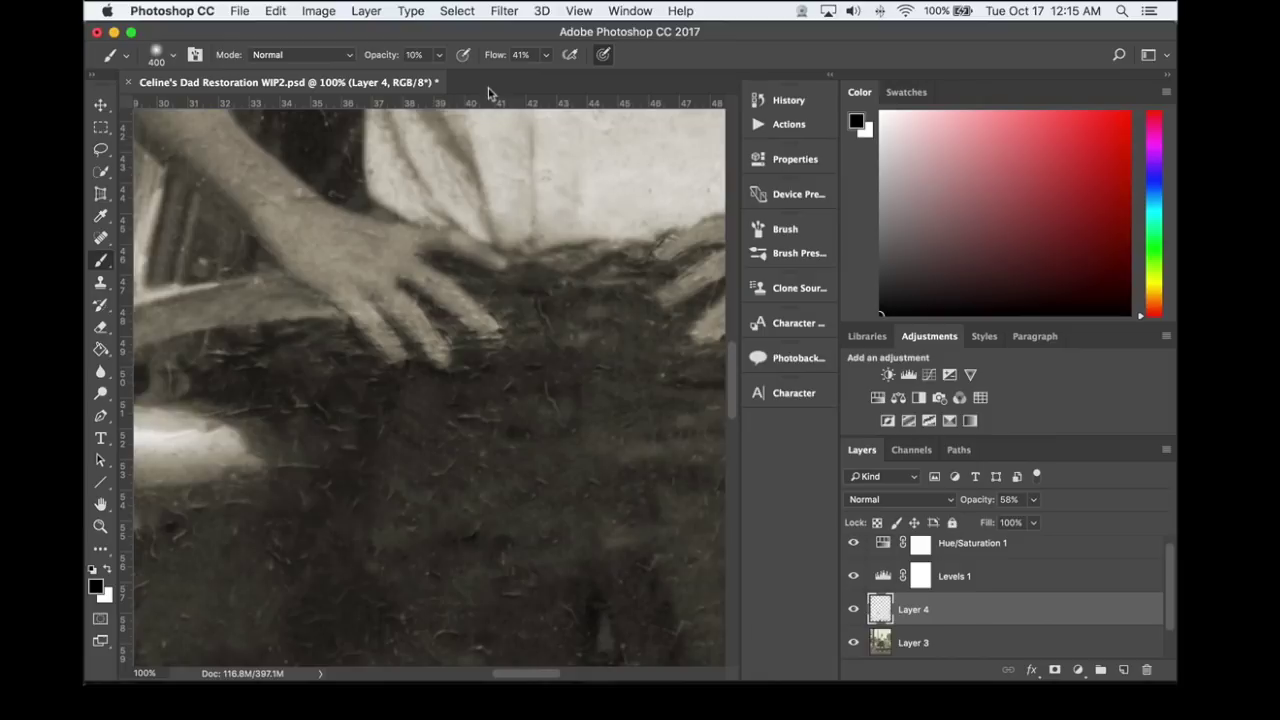
key(shift+1)
key(shift+8)
key(super+0)
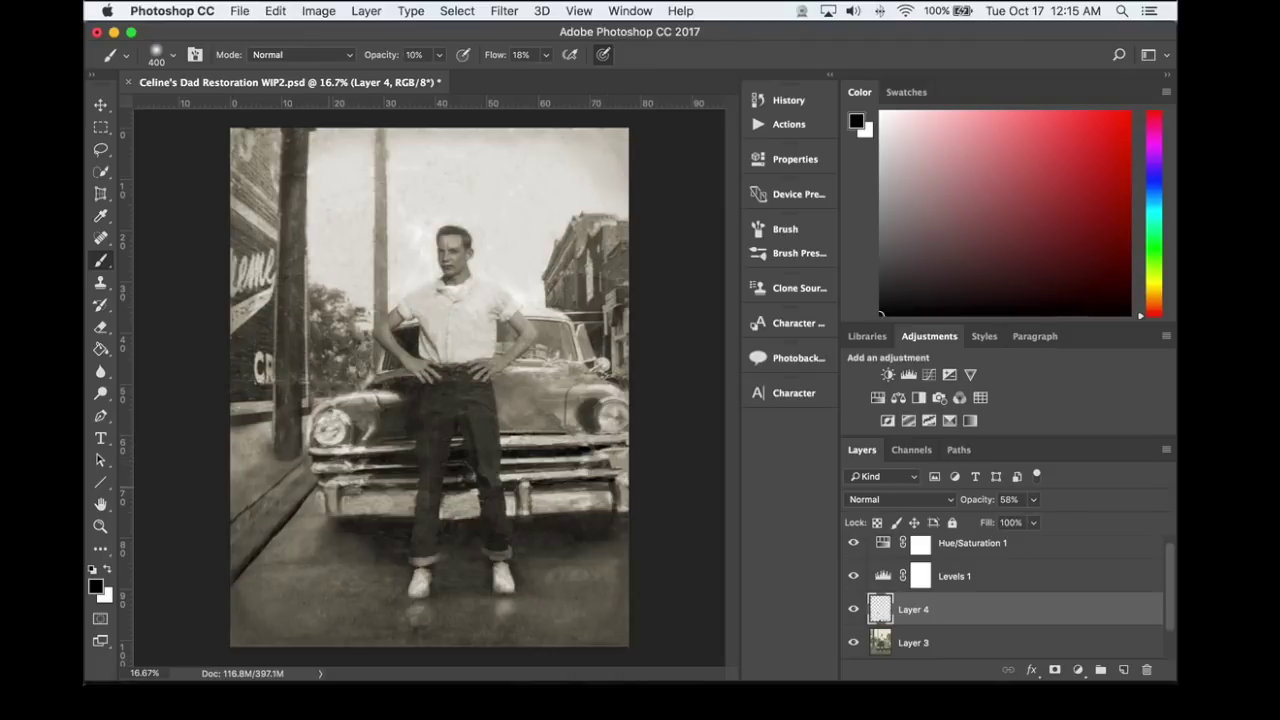
- Toggle Layer 4's visibility to compare the photo with and without its painted touches
click(854, 610)
click(854, 610)
click(854, 610)
click(854, 610)
click(854, 610)
click(854, 610)
click(854, 610)
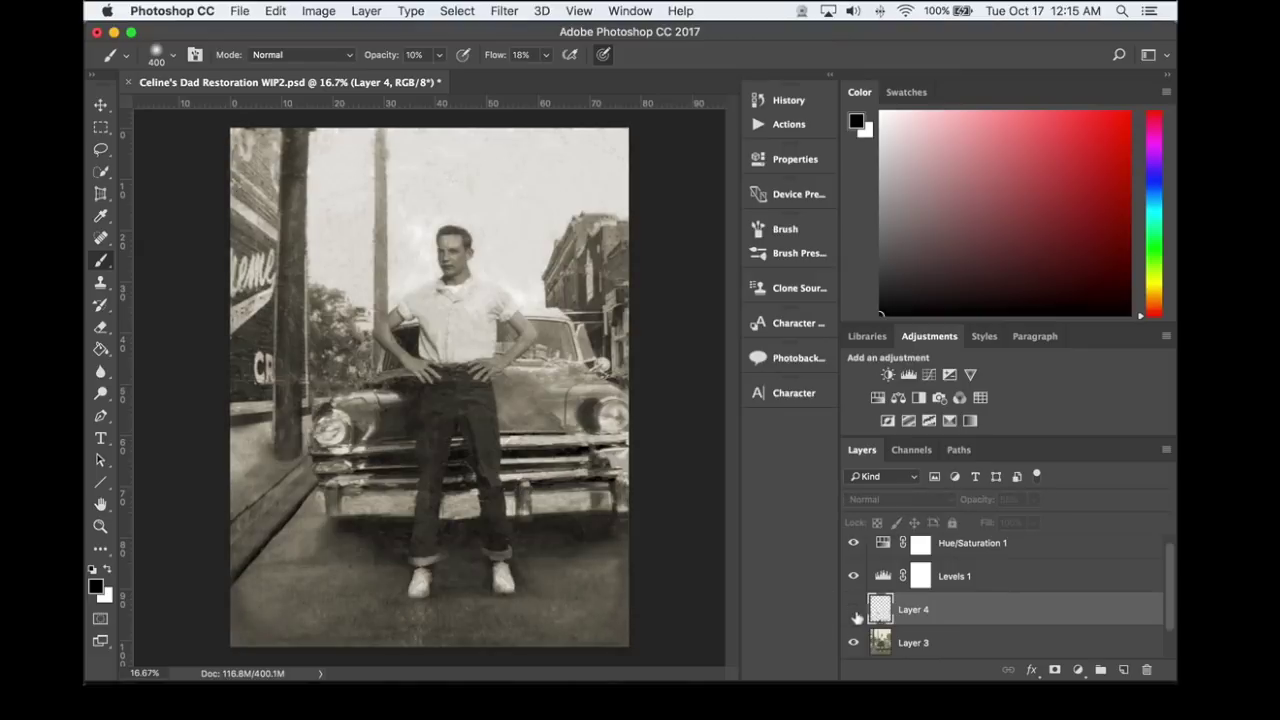
click(854, 610)
- Hide every layer above the Background to view the damaged original, and show them again to compare with the restoration
drag(1163, 568, 1171, 608)
click(854, 609)
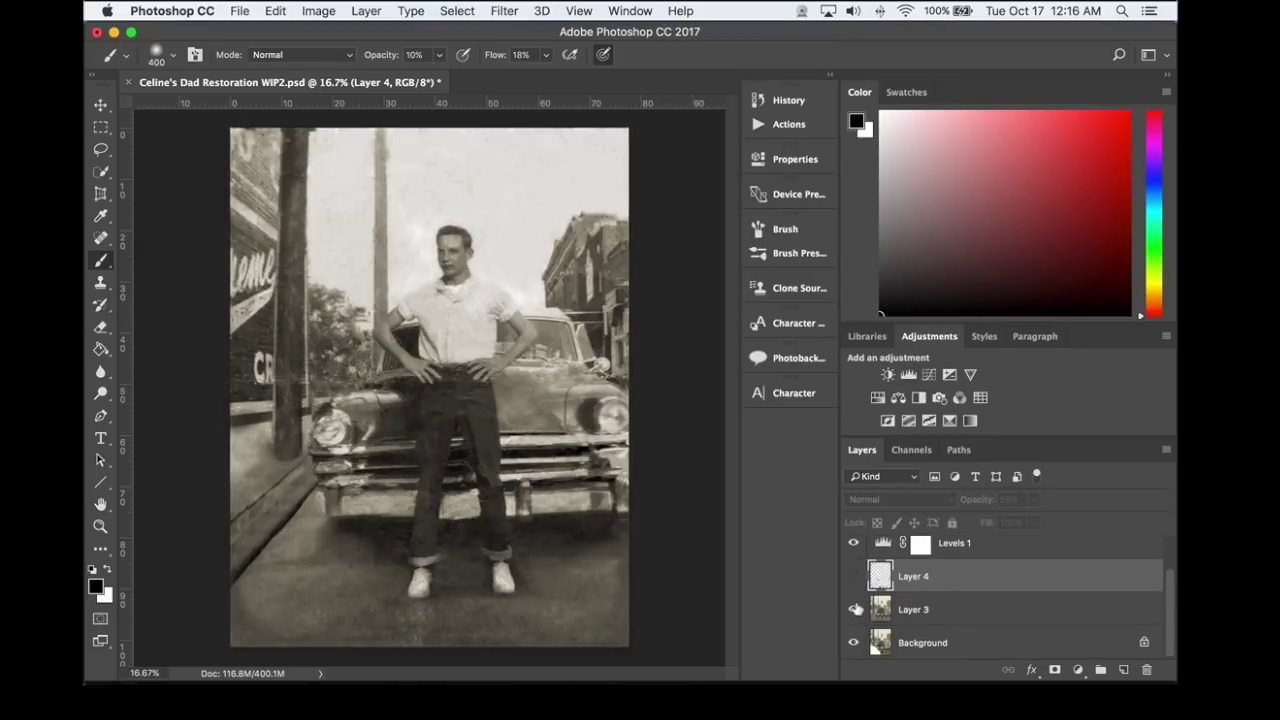
click(854, 576)
click(854, 543)
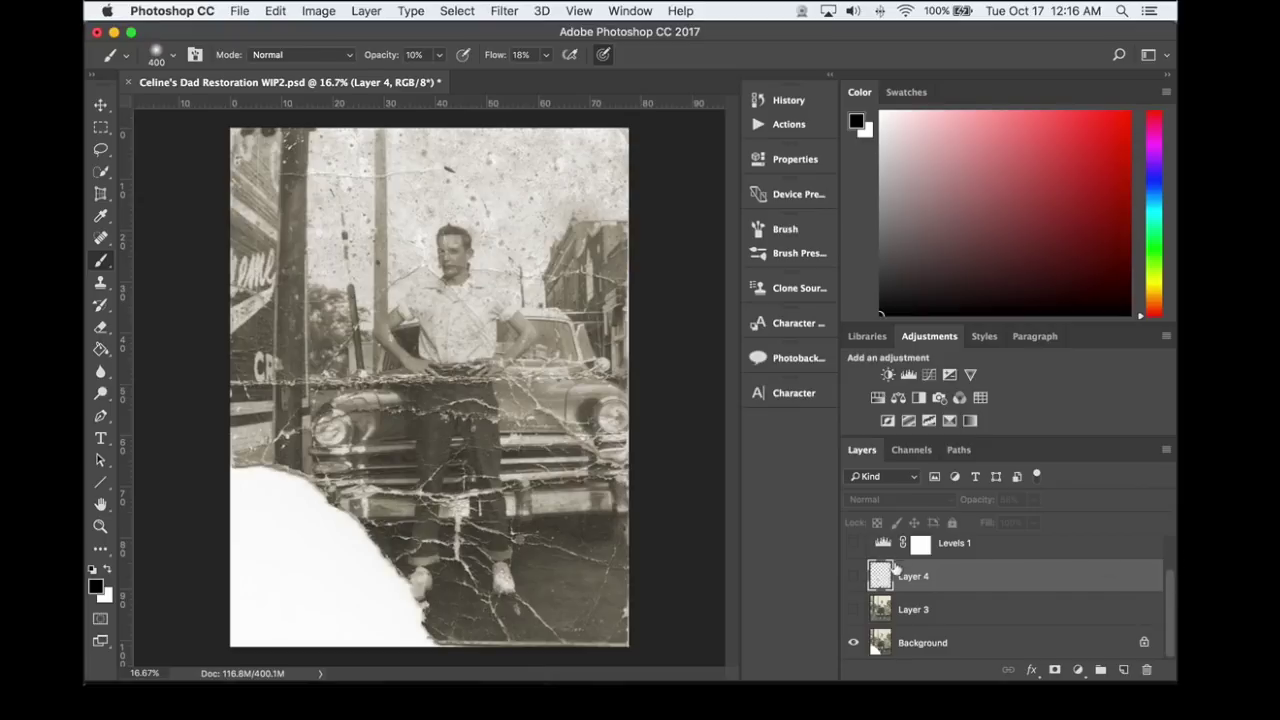
click(854, 609)
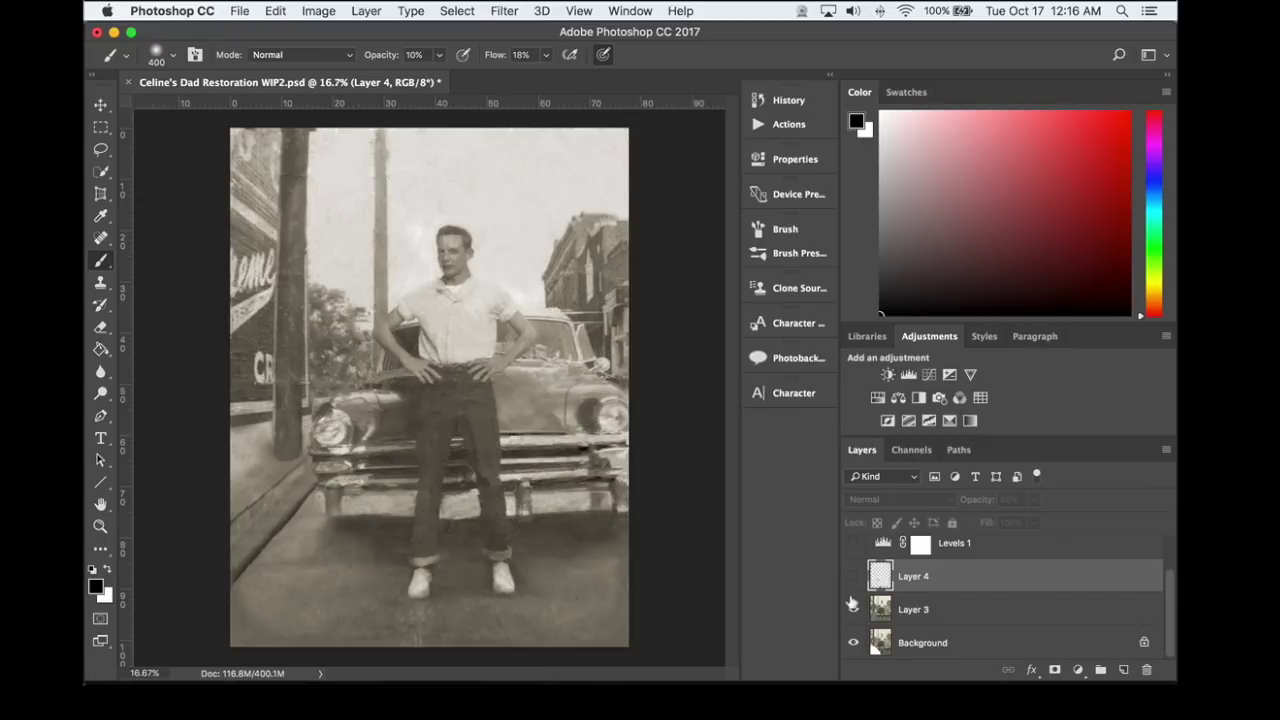
click(854, 576)
click(853, 543)
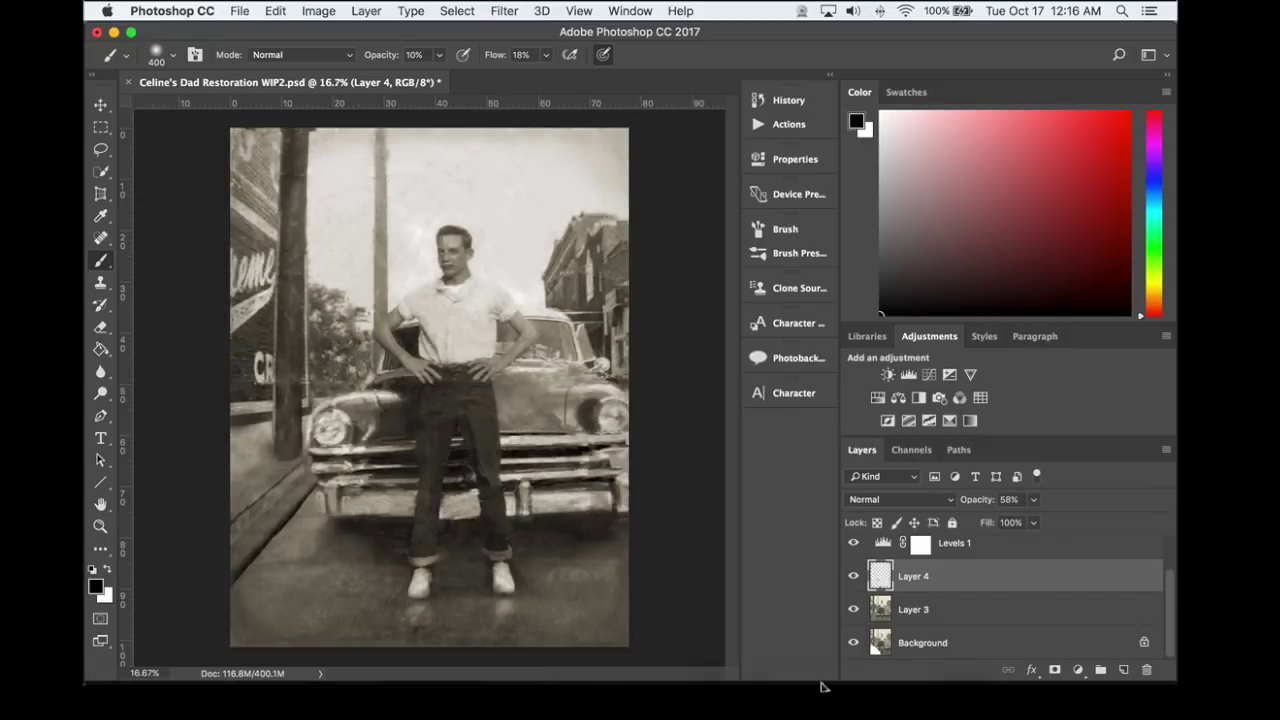
mouse_move(826, 682)
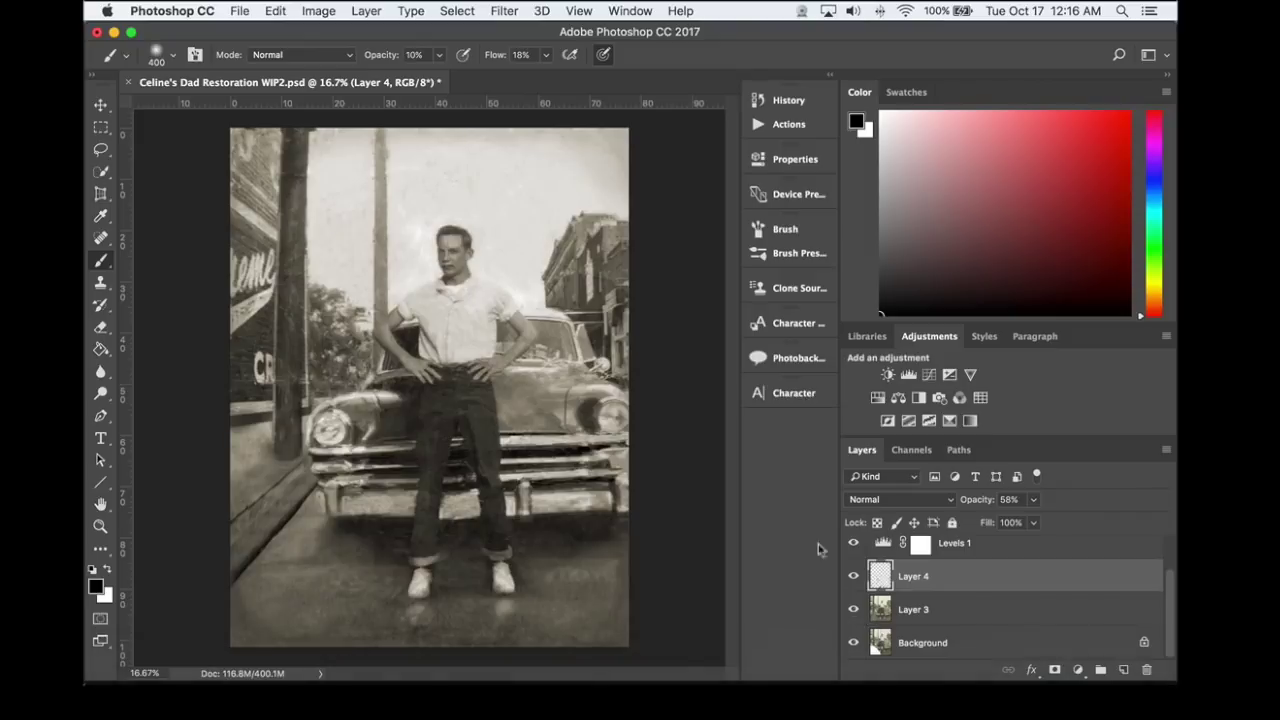